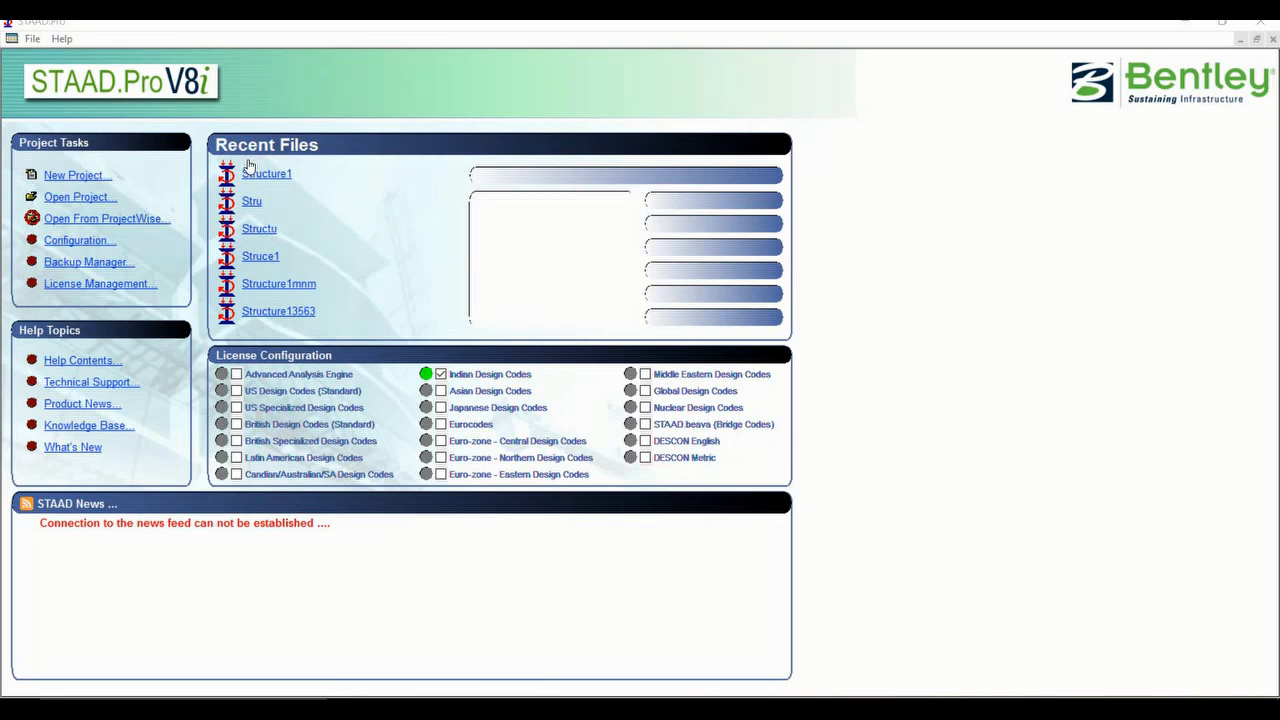
Set up a new Space project named 123 with meter and kilonewton units.
mouse_move(306, 185)
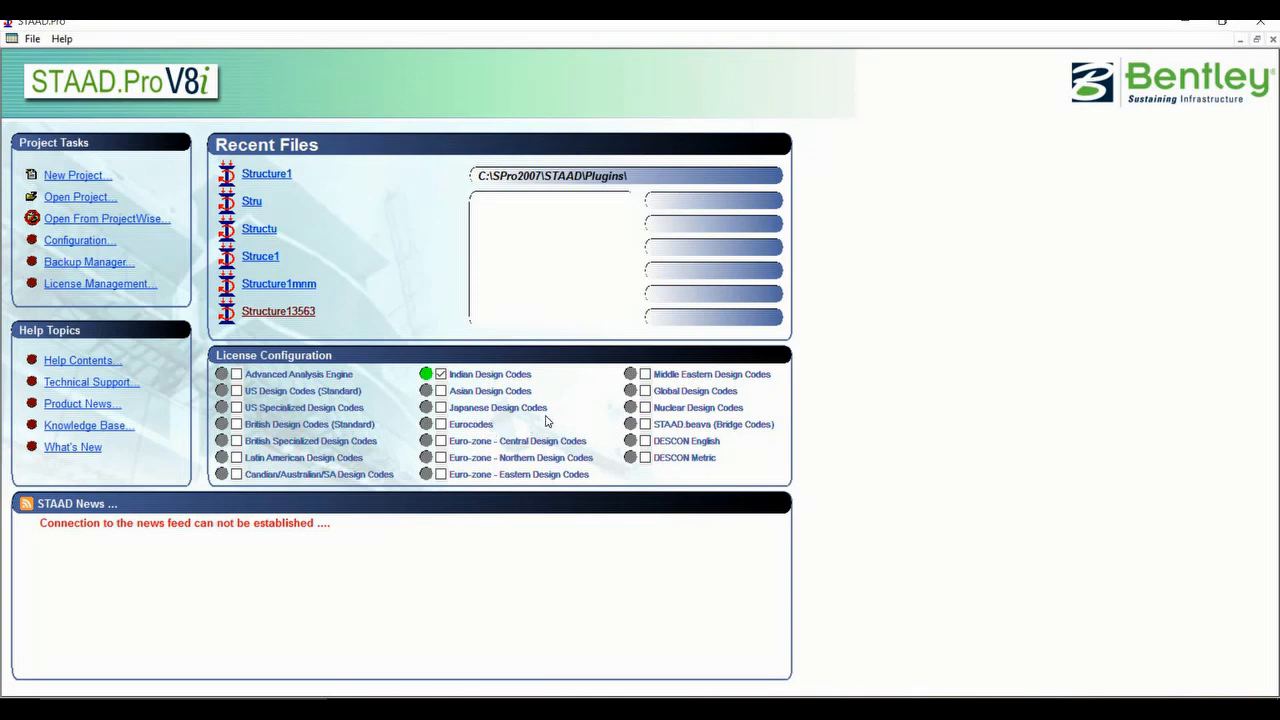
click(98, 178)
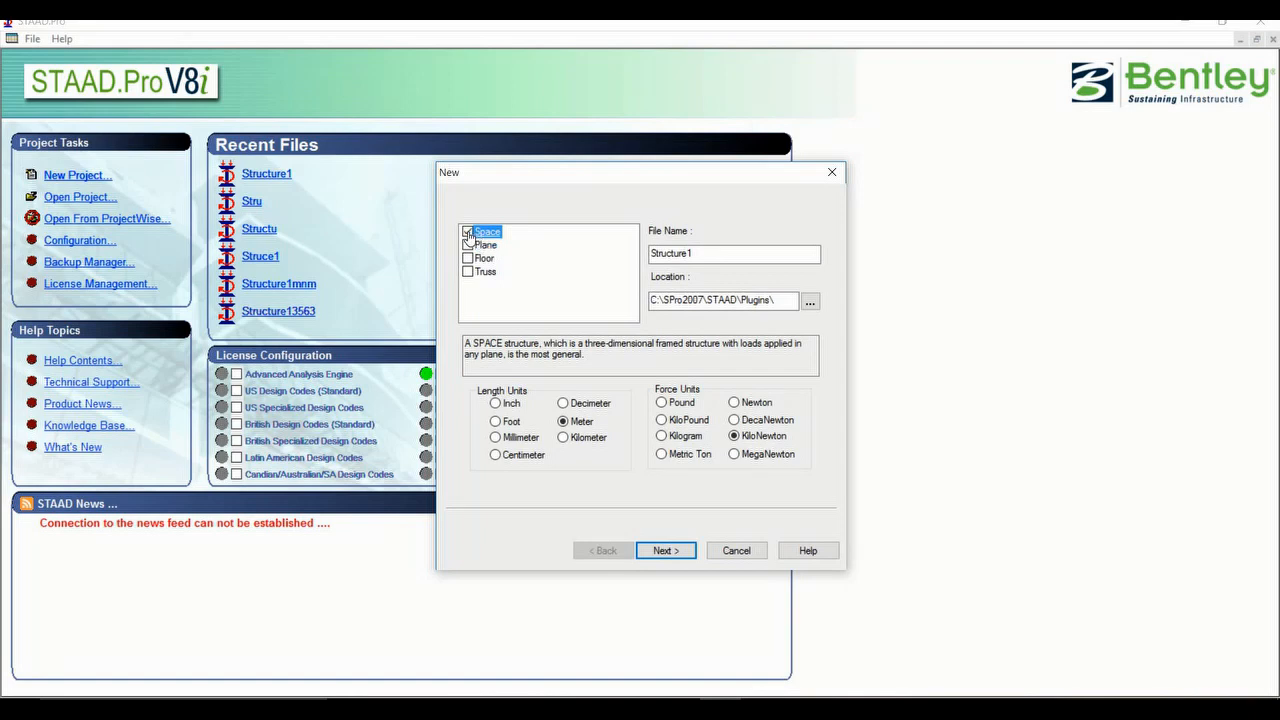
click(736, 259)
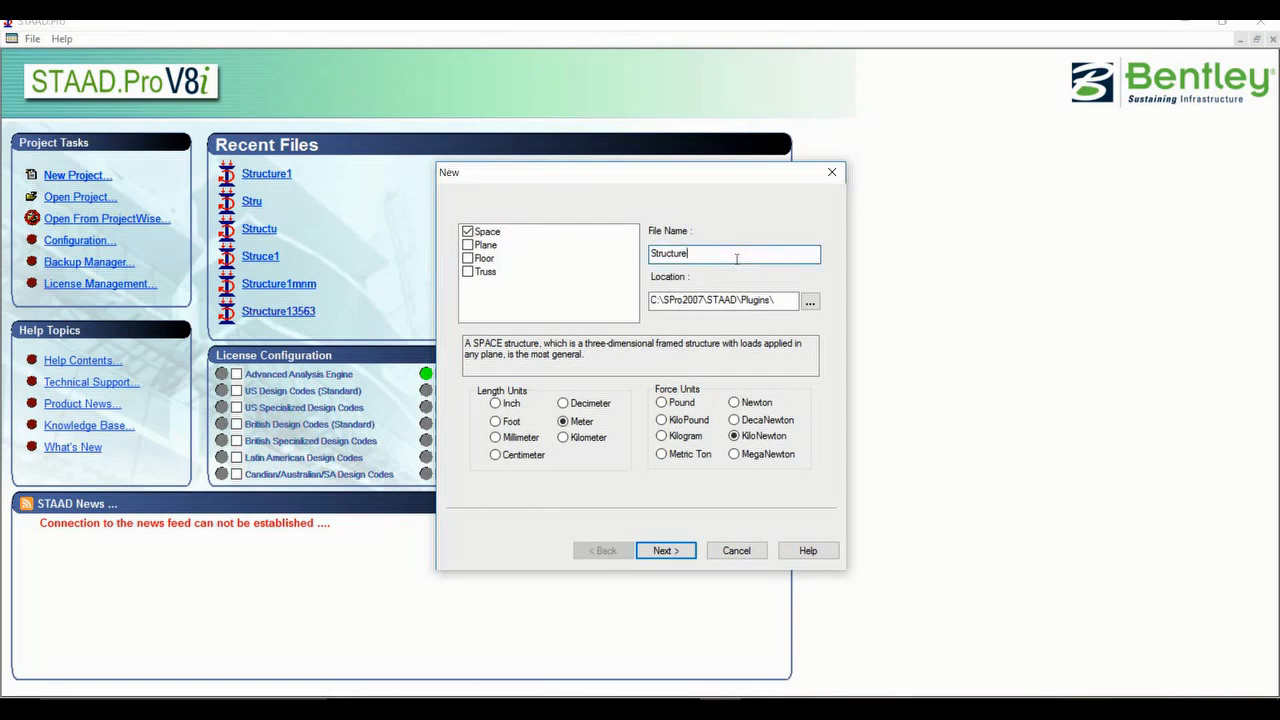
key(BackSpace)
key(BackSpace)
key(BackSpace)
key(BackSpace)
key(BackSpace)
key(BackSpace)
key(BackSpace)
key(BackSpace)
Finish creating the project with the Add Beam option and dismiss the Snap Node/Beam grid.
click(665, 551)
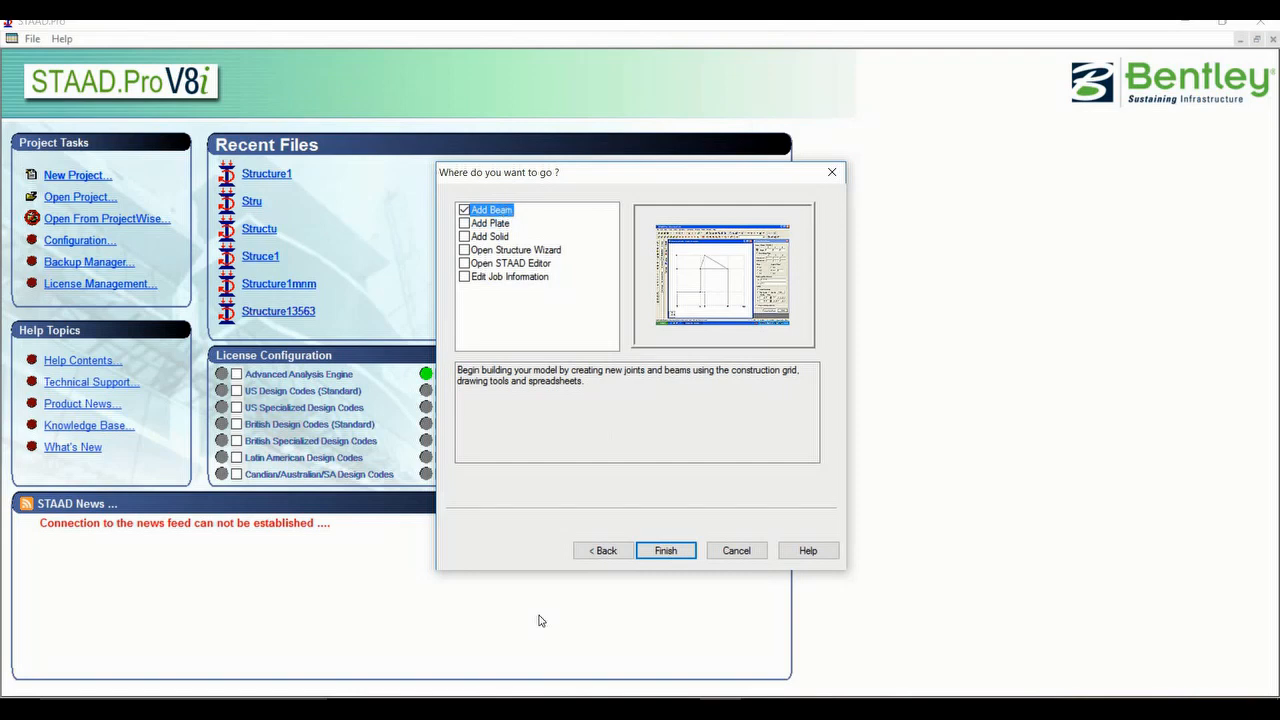
click(661, 554)
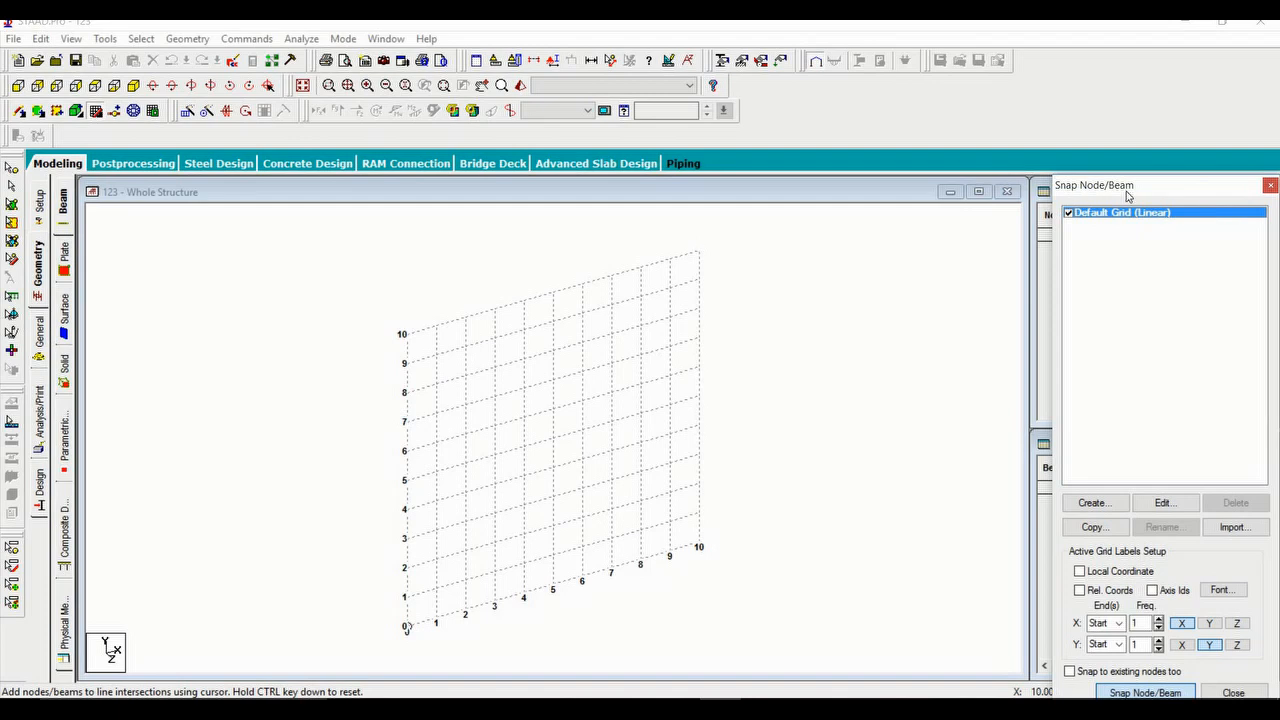
click(1270, 186)
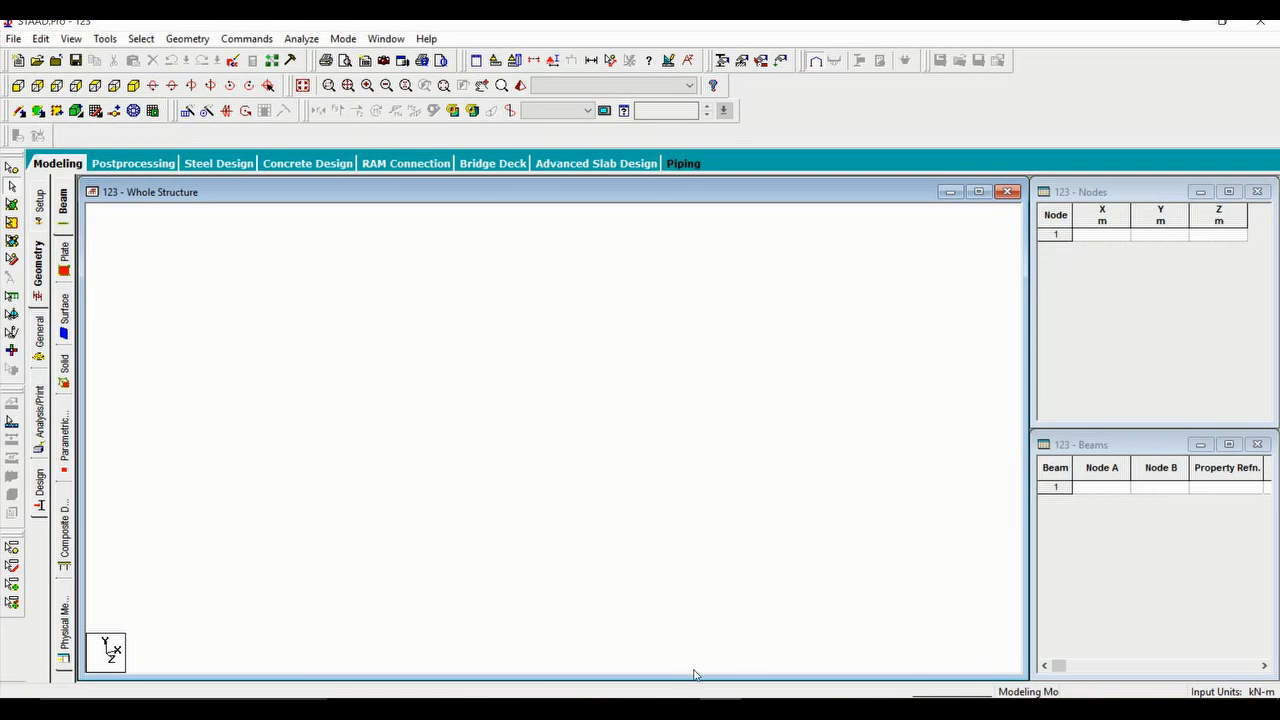
Check the frame sketch in the Word manual, return to STAAD.Pro and enter node 1 at X 0, Y 0, Z 0.
click(679, 709)
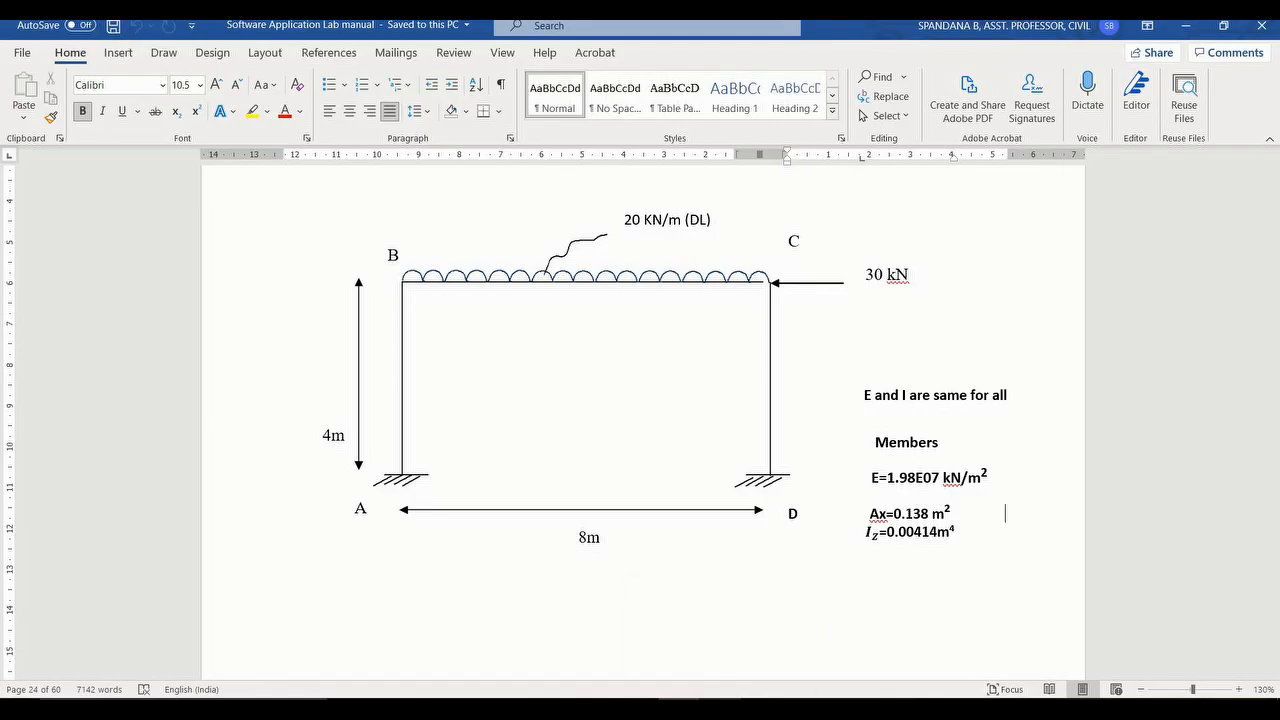
click(722, 709)
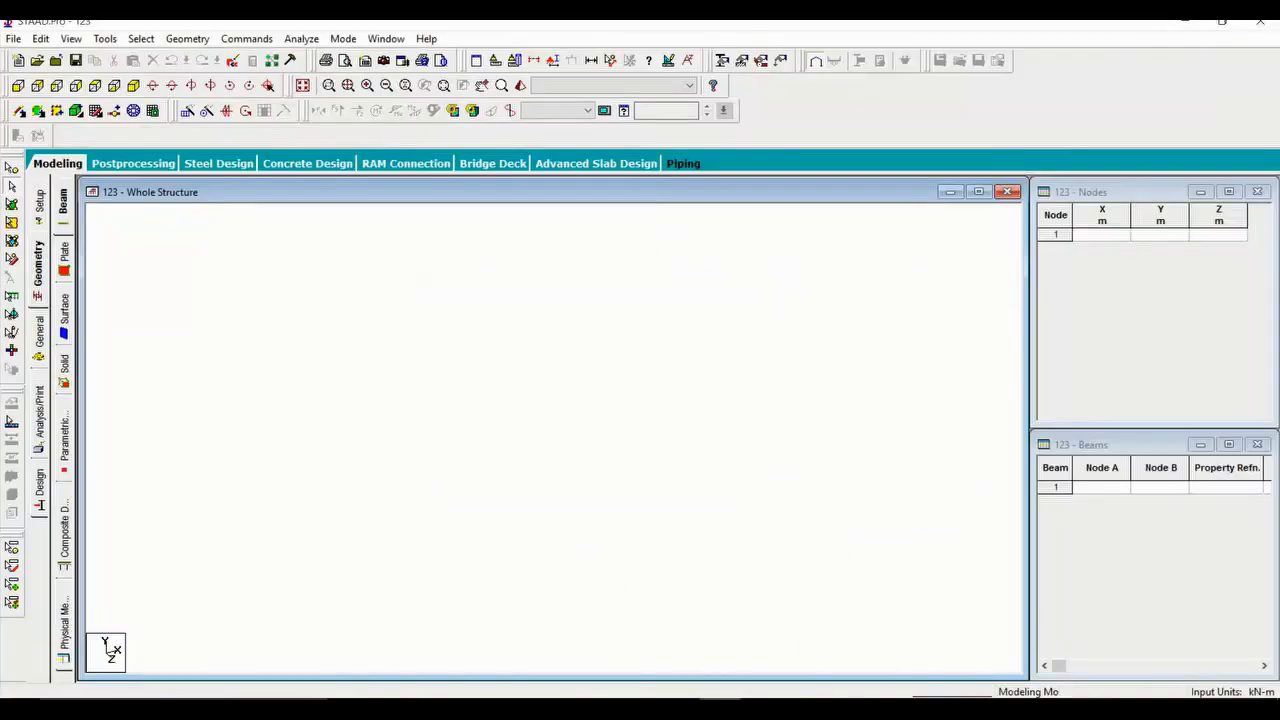
click(1110, 240)
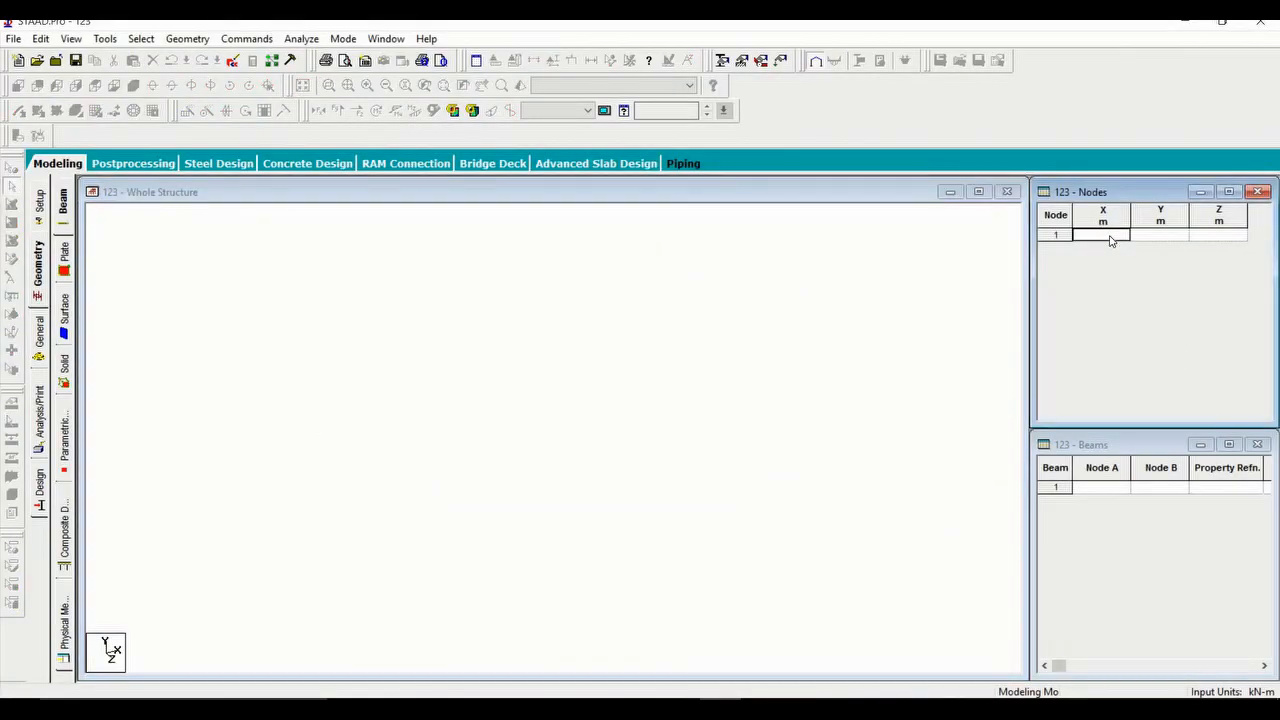
text(0)
key(Tab)
key(Tab)
key(Tab)
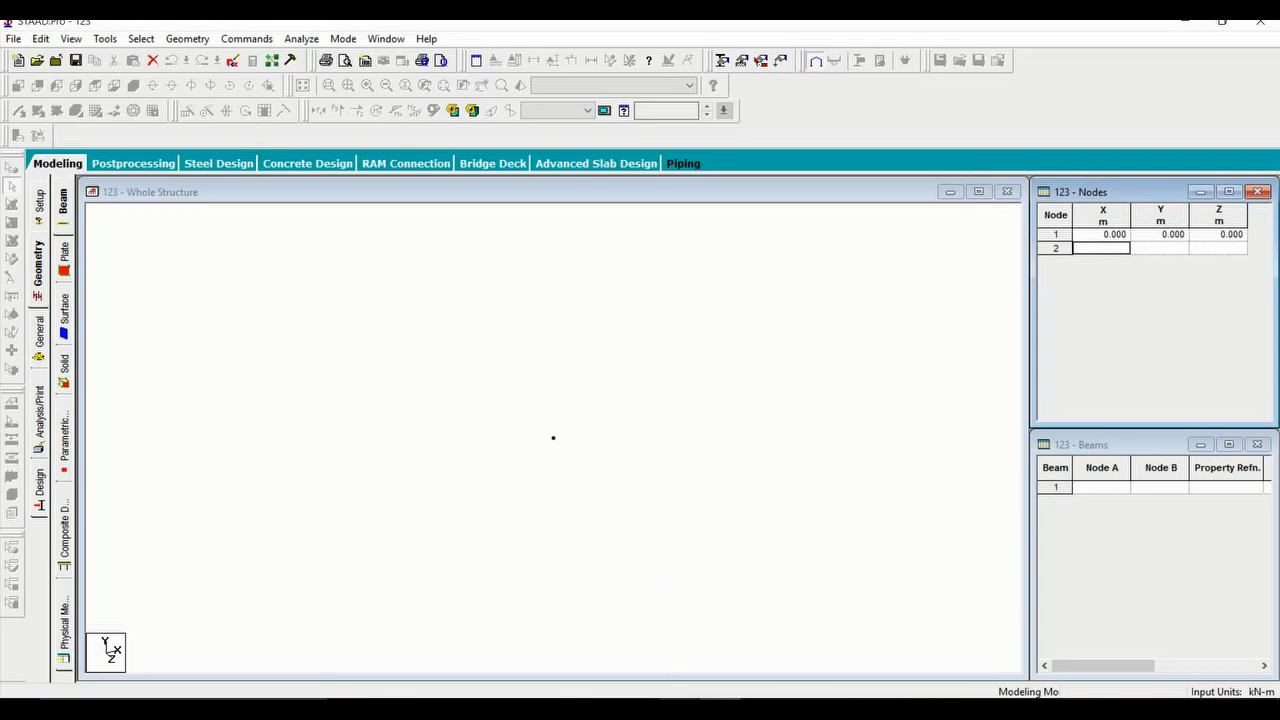
Add node 2 at X 0, Y 4, Z 0 m for the top of the first column.
click(700, 708)
text(0)
key(Tab)
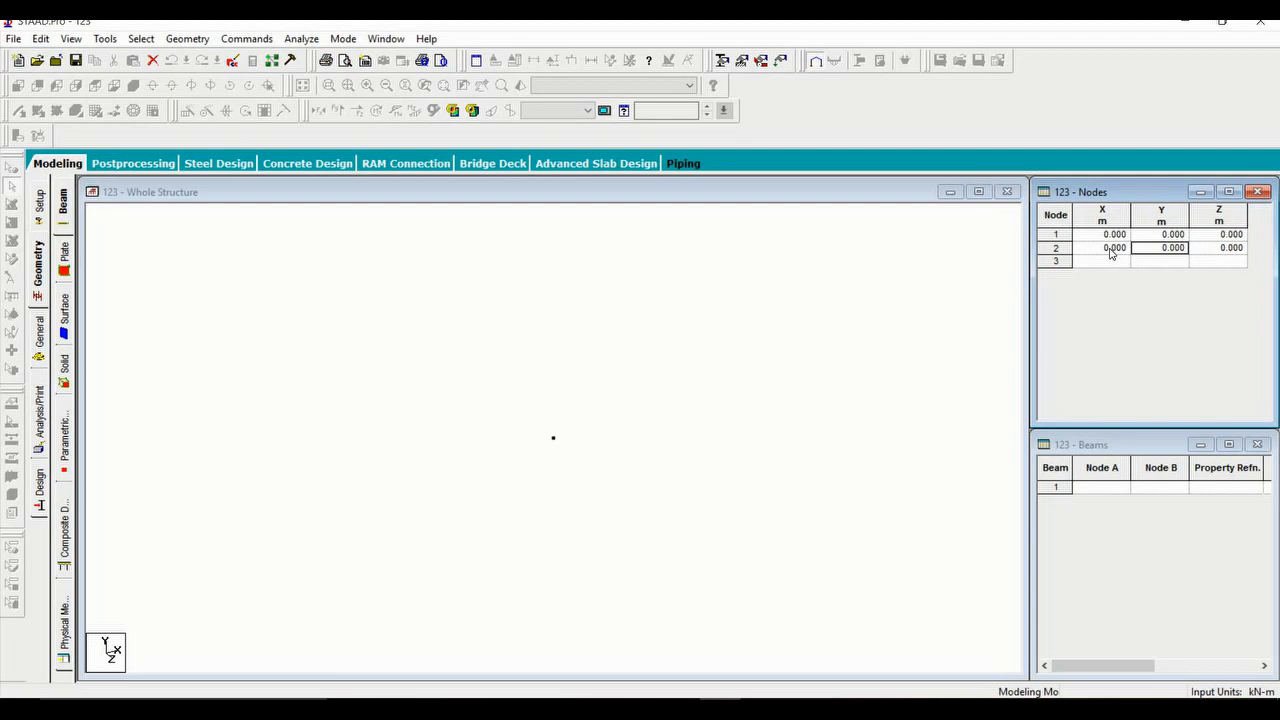
text(4)
click(1109, 247)
key(Tab)
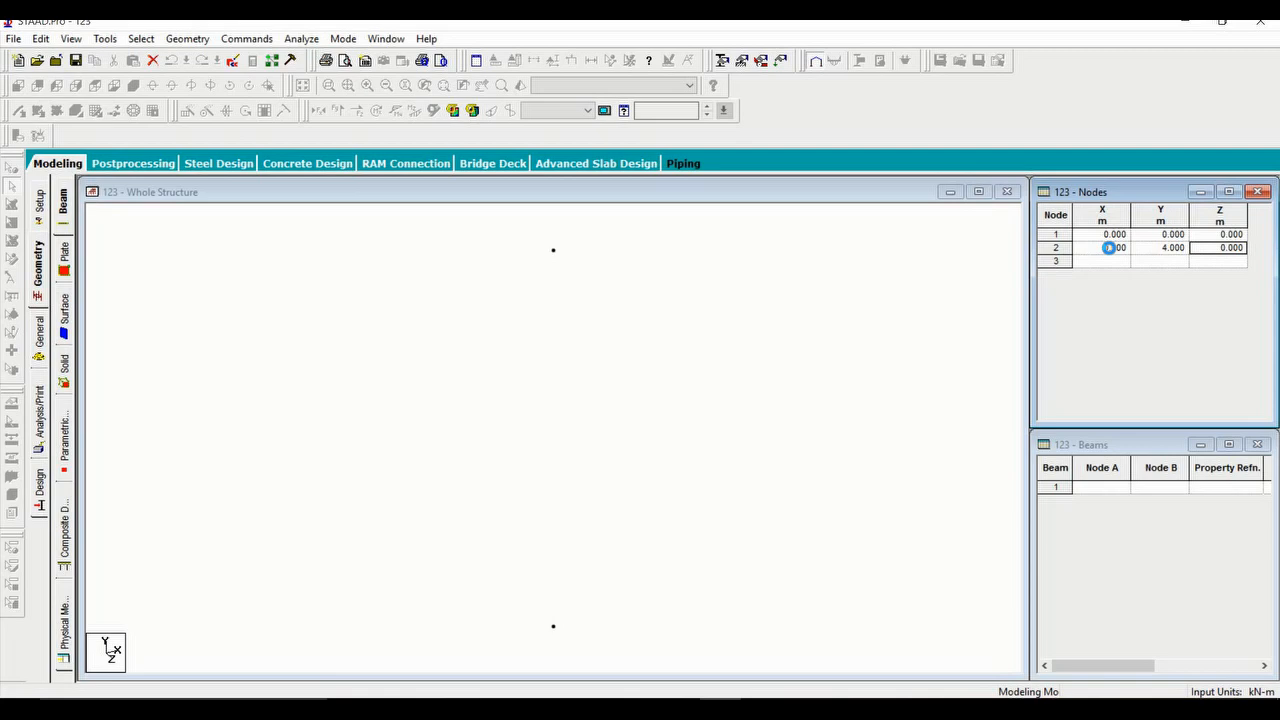
key(Down)
key(Left)
key(Left)
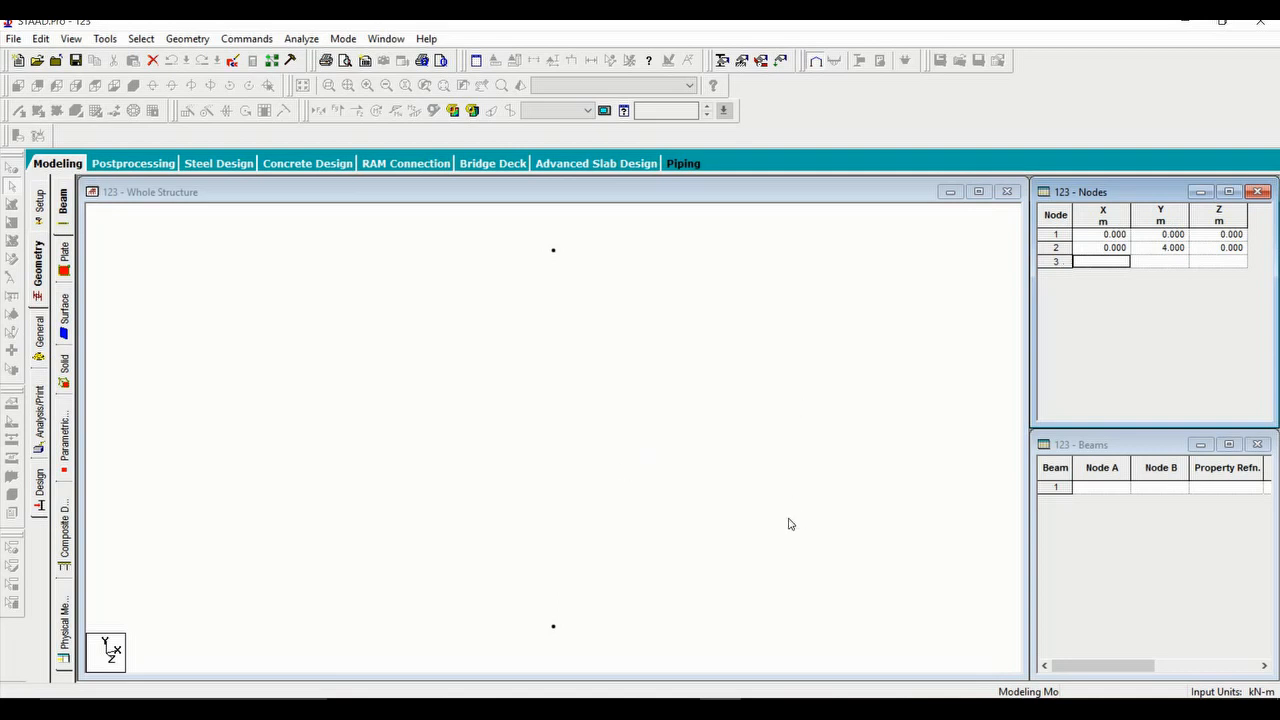
Add node 3 at X 8, Y 4, Z 0 m for the far end of the frame's beam.
click(680, 710)
text(8)
key(Tab)
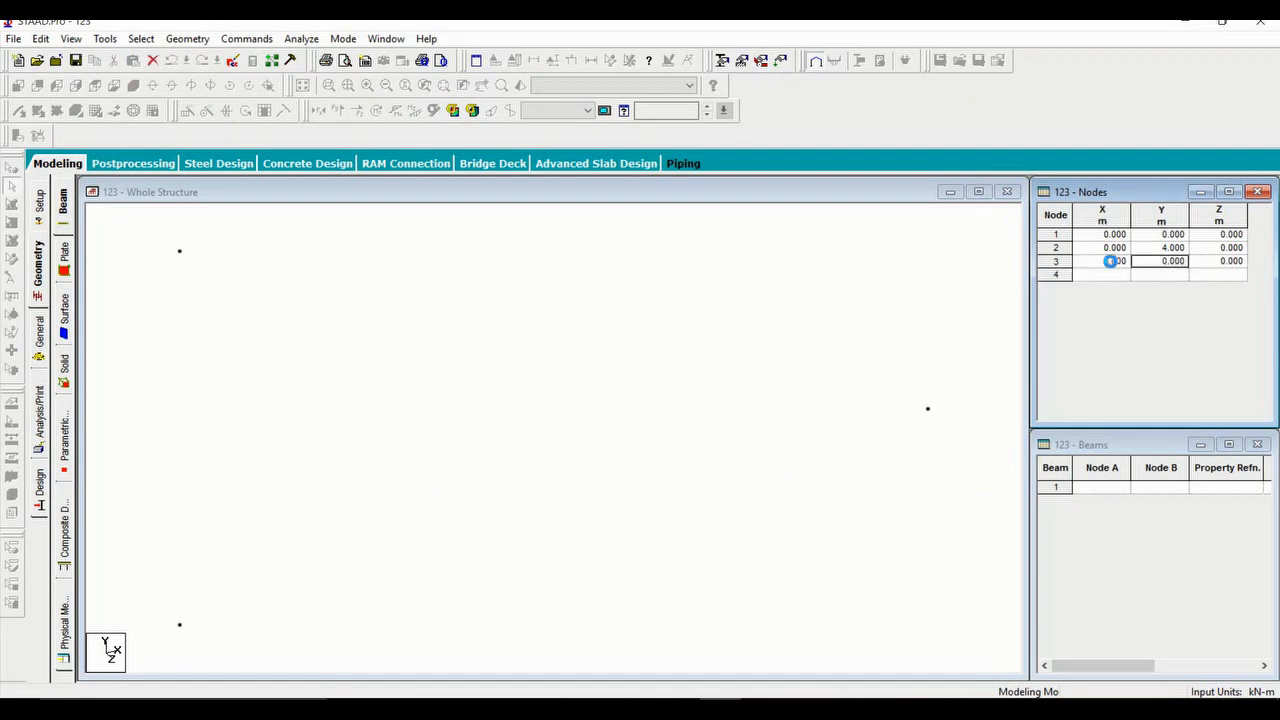
text(4)
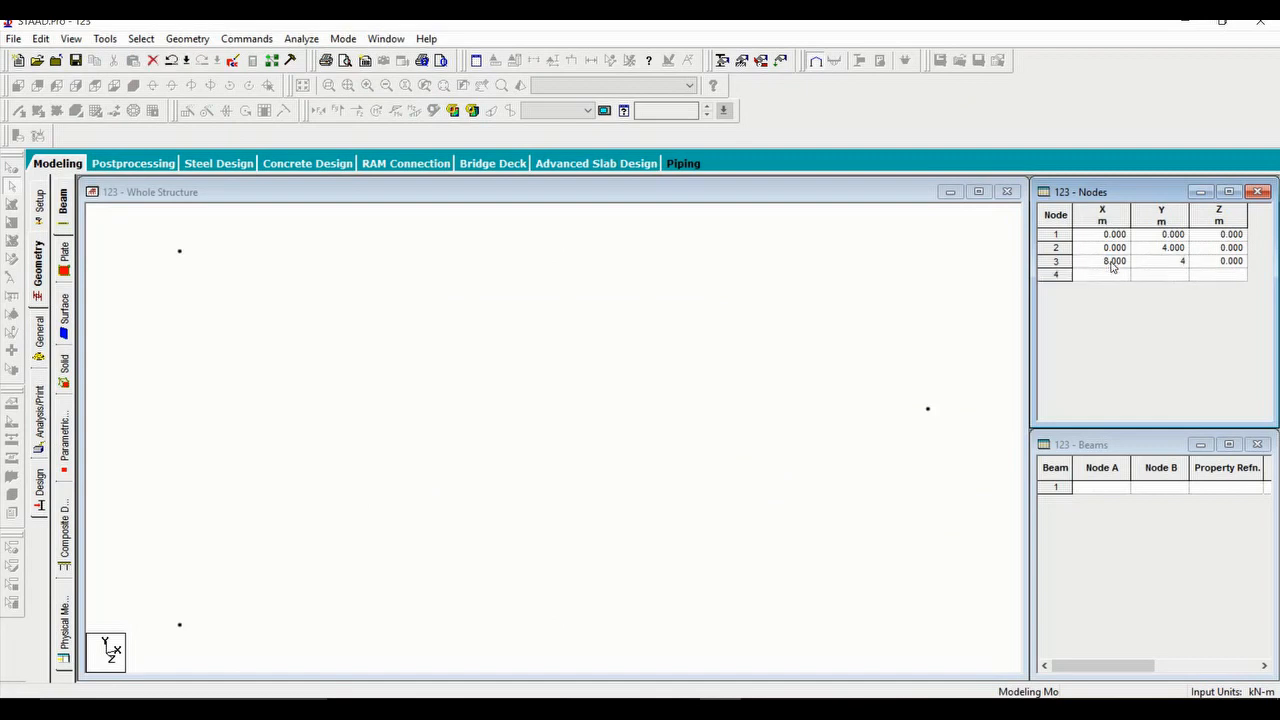
key(Tab)
key(Tab)
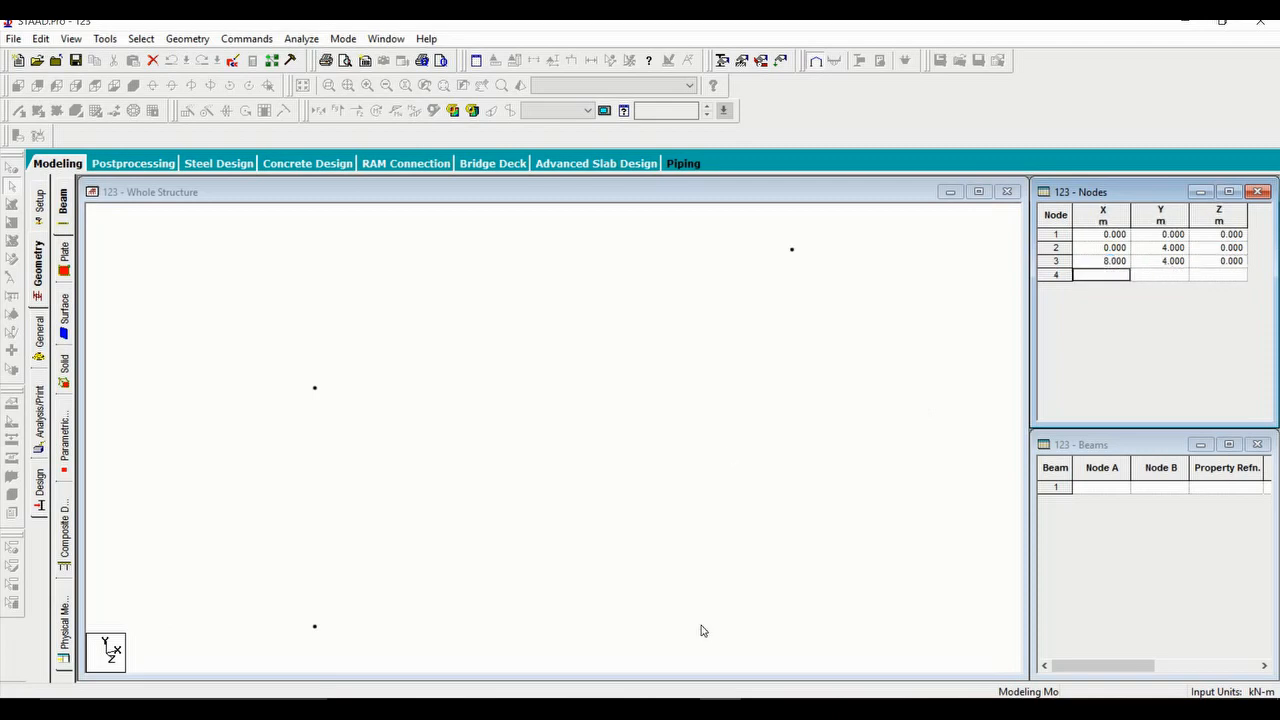
Recheck the frame sketch in Word, accept the auto save in STAAD.Pro and add node 4 at X 8, Y 0, Z 0 m.
key(alt+Tab)
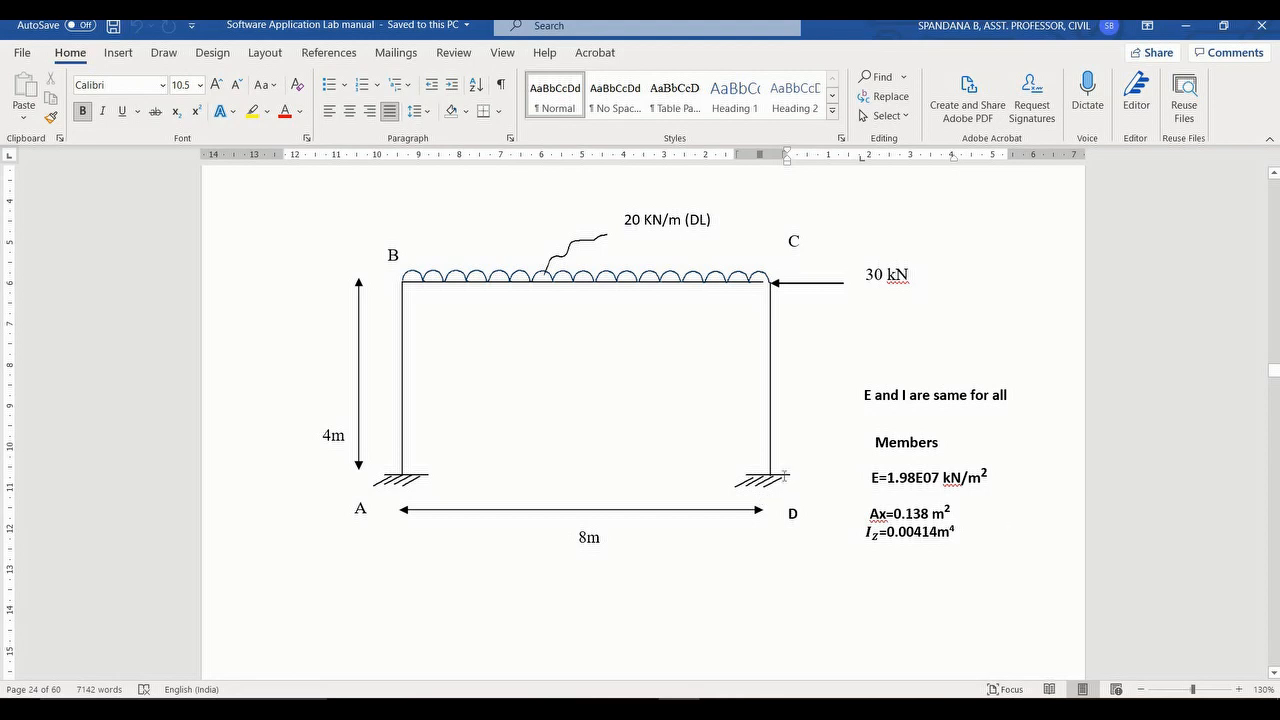
key(alt+Tab)
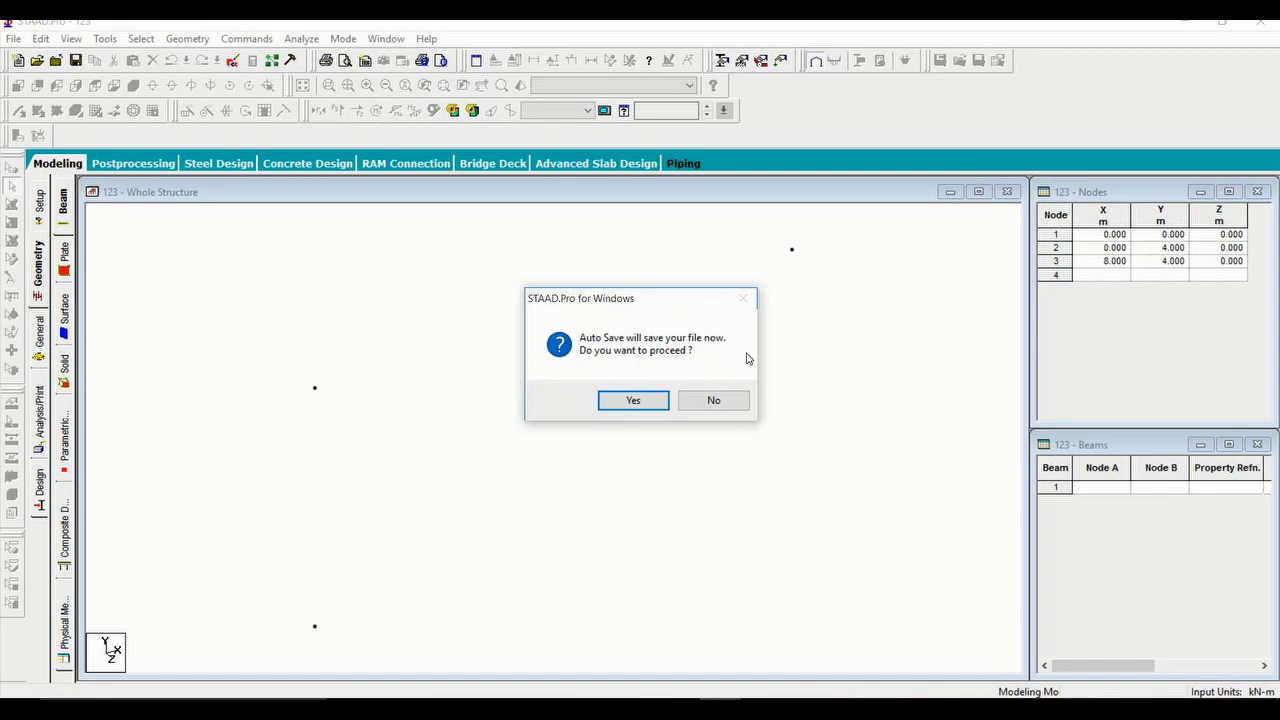
click(633, 401)
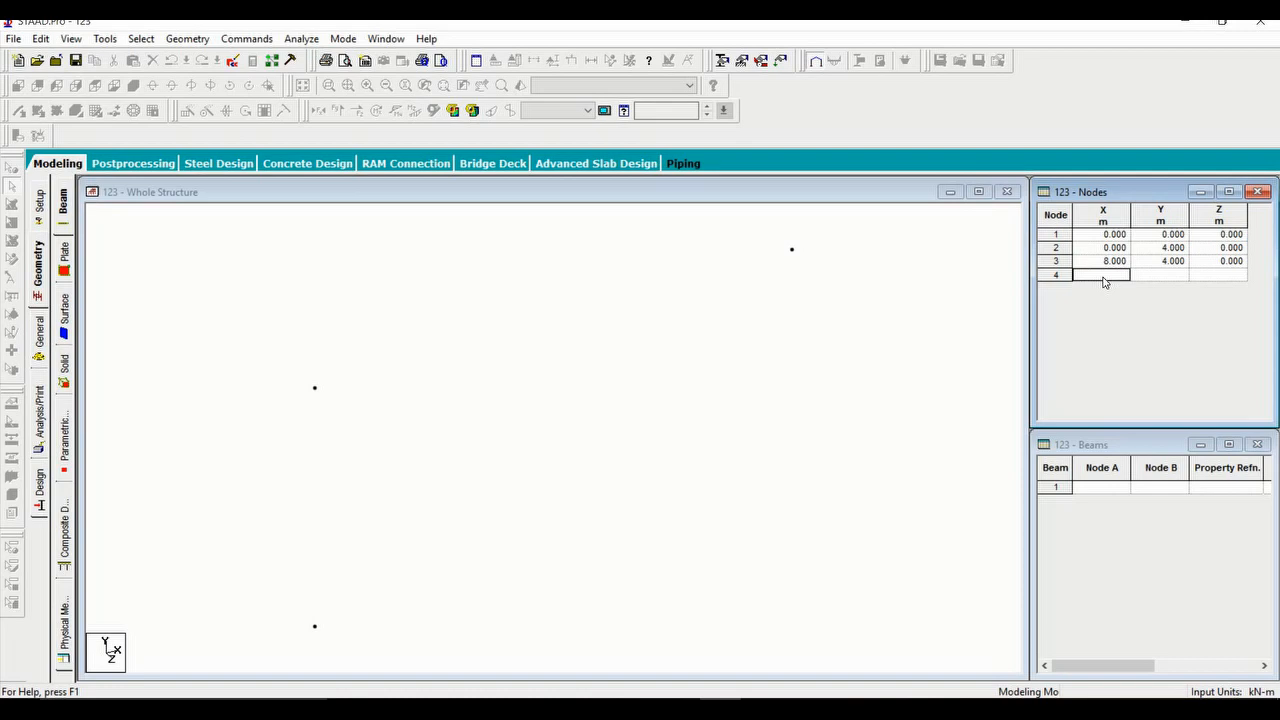
text(8)
key(Tab)
key(Tab)
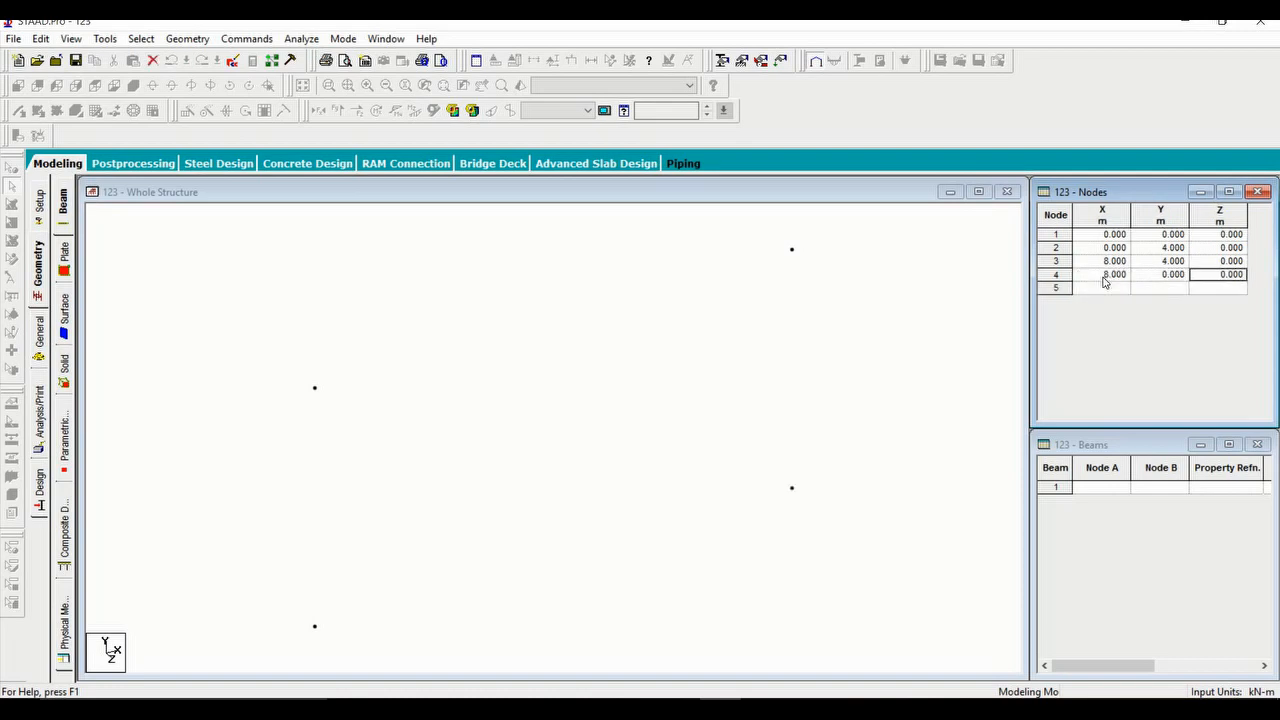
In the front view, draw the portal frame's members from node 1 to 2, 2 to 3 and 3 to 4.
click(355, 482)
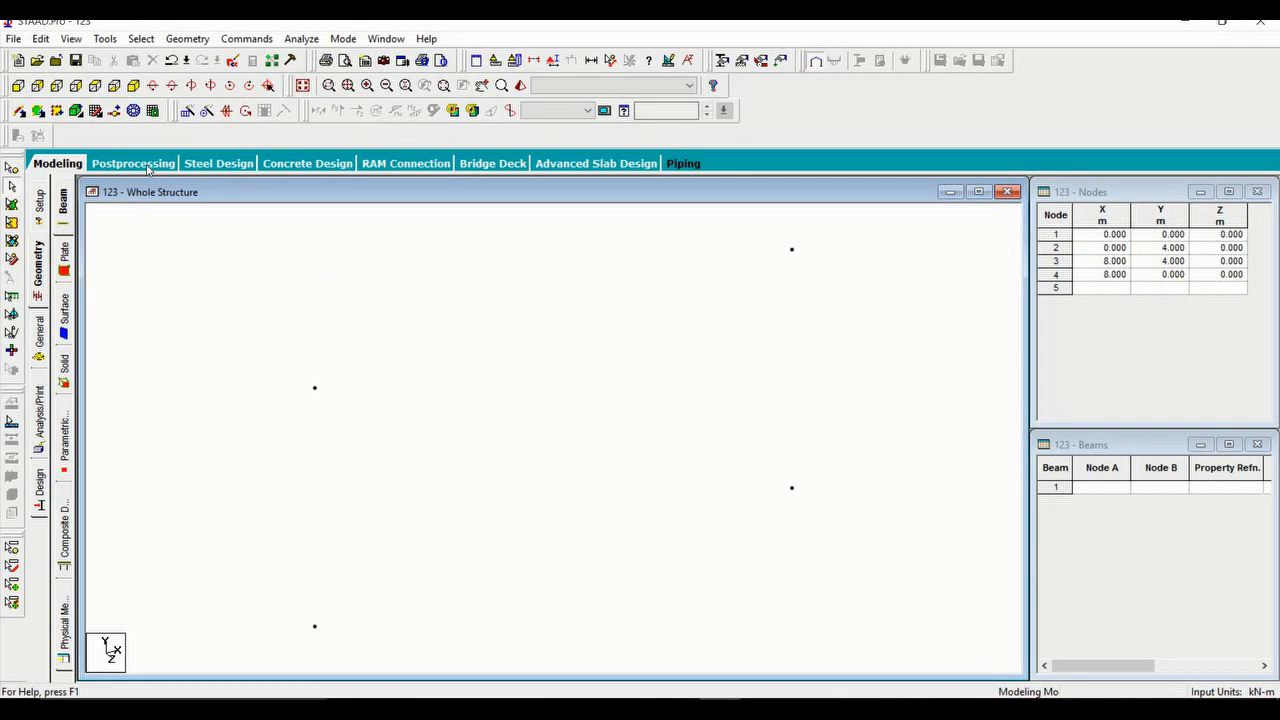
click(18, 86)
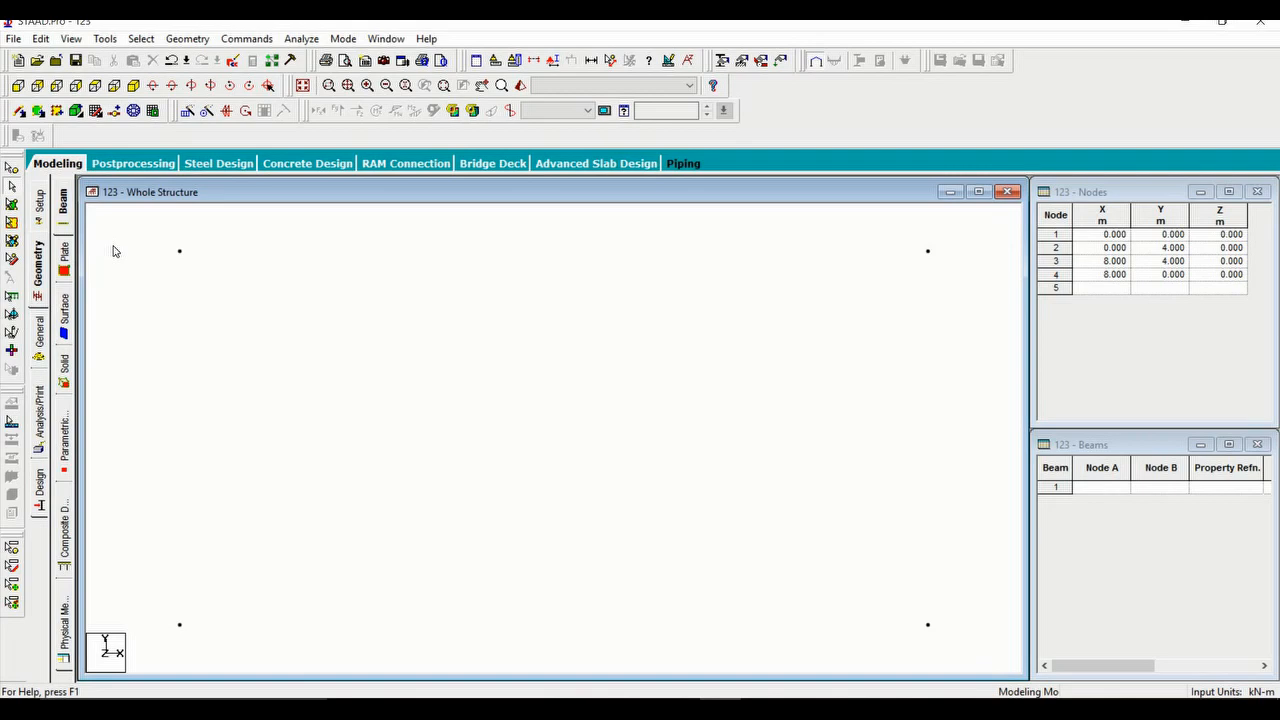
click(19, 111)
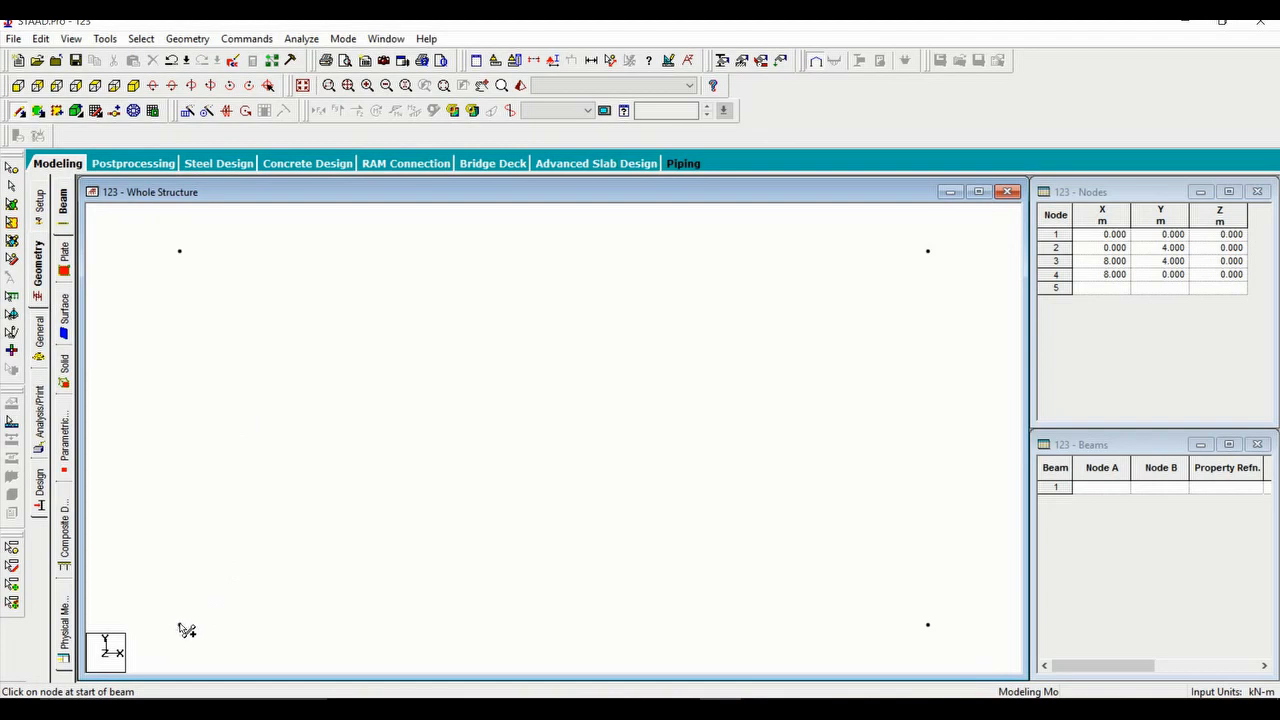
drag(180, 627, 927, 252)
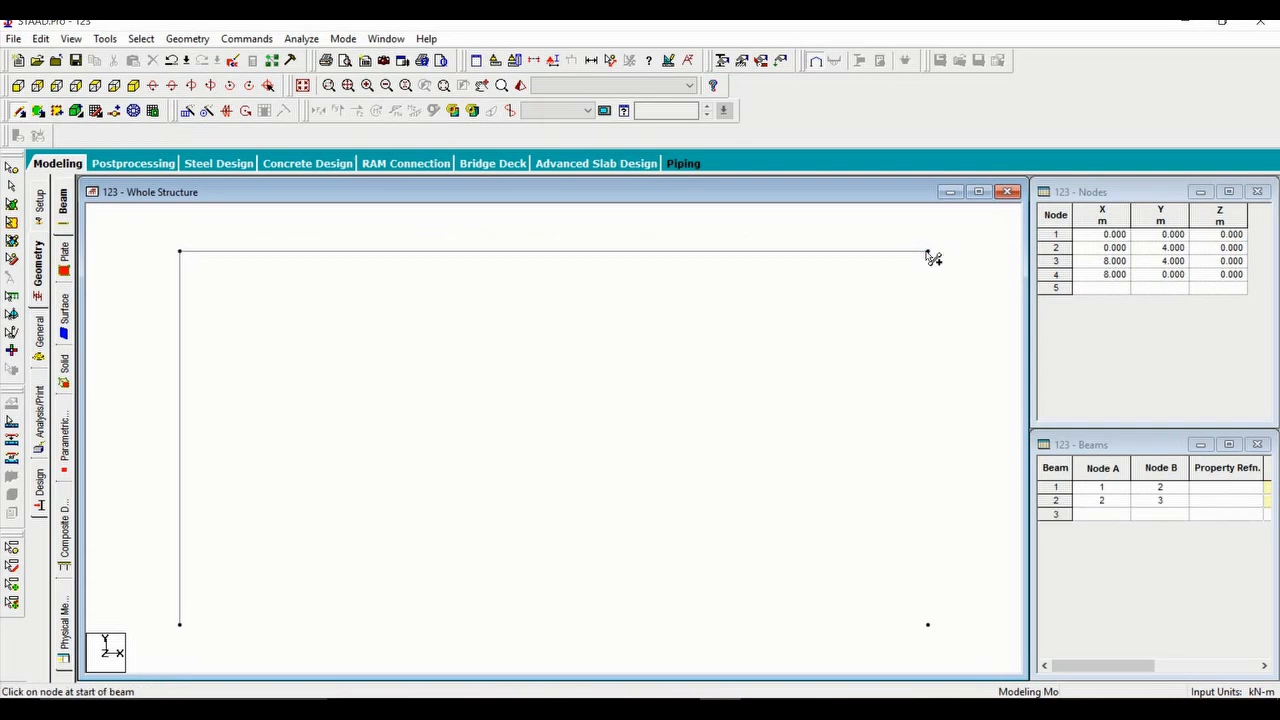
drag(928, 253, 928, 625)
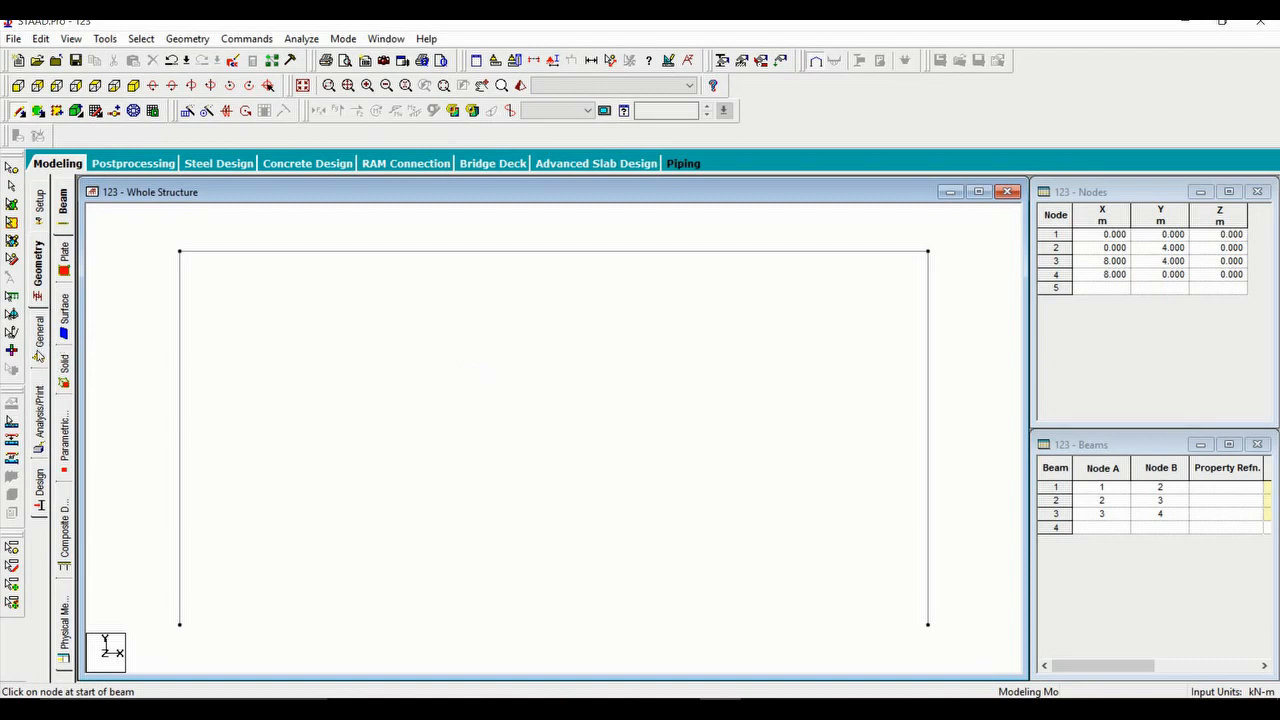
Accept the auto save and start defining a General section property with concrete material for the members.
click(38, 345)
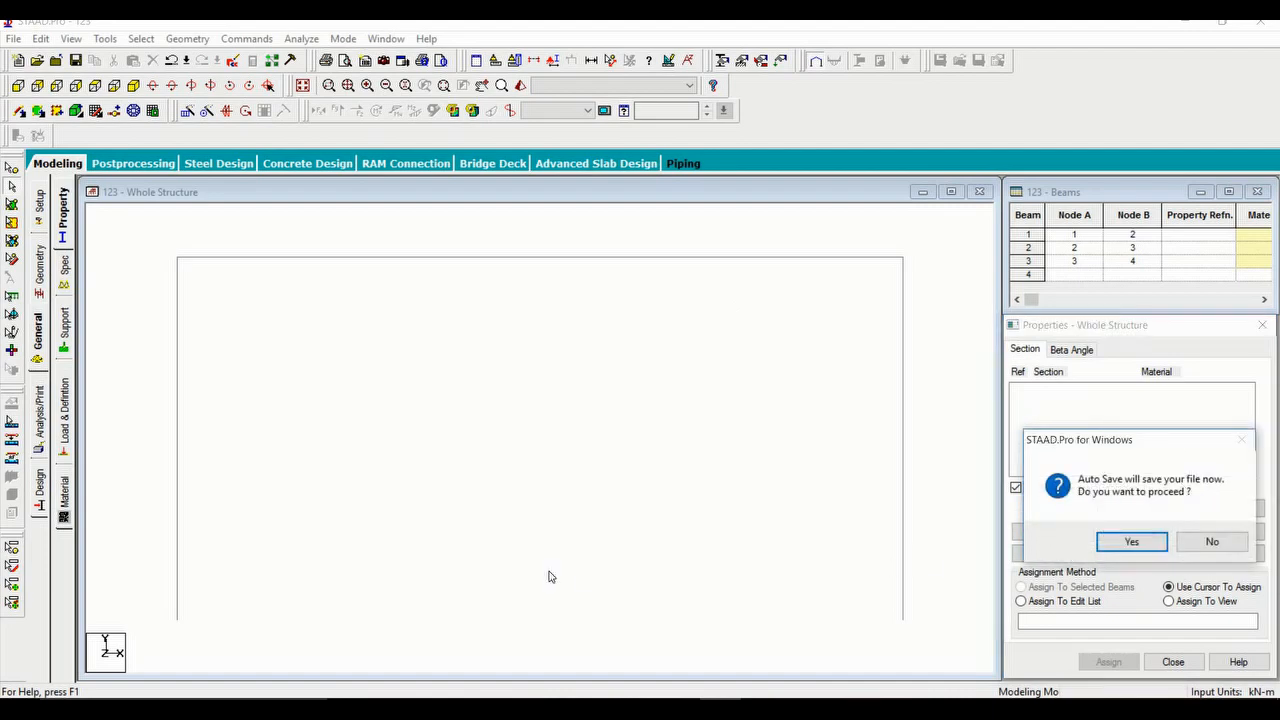
key(Return)
key(Return)
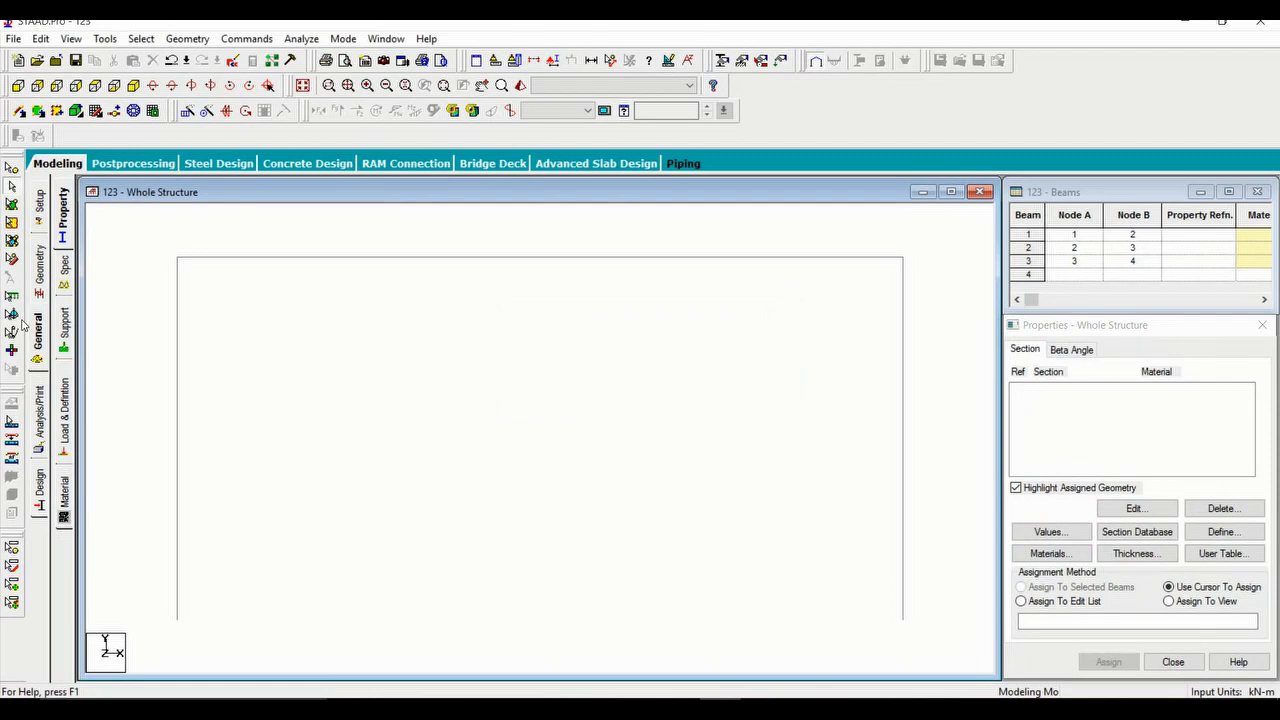
click(63, 218)
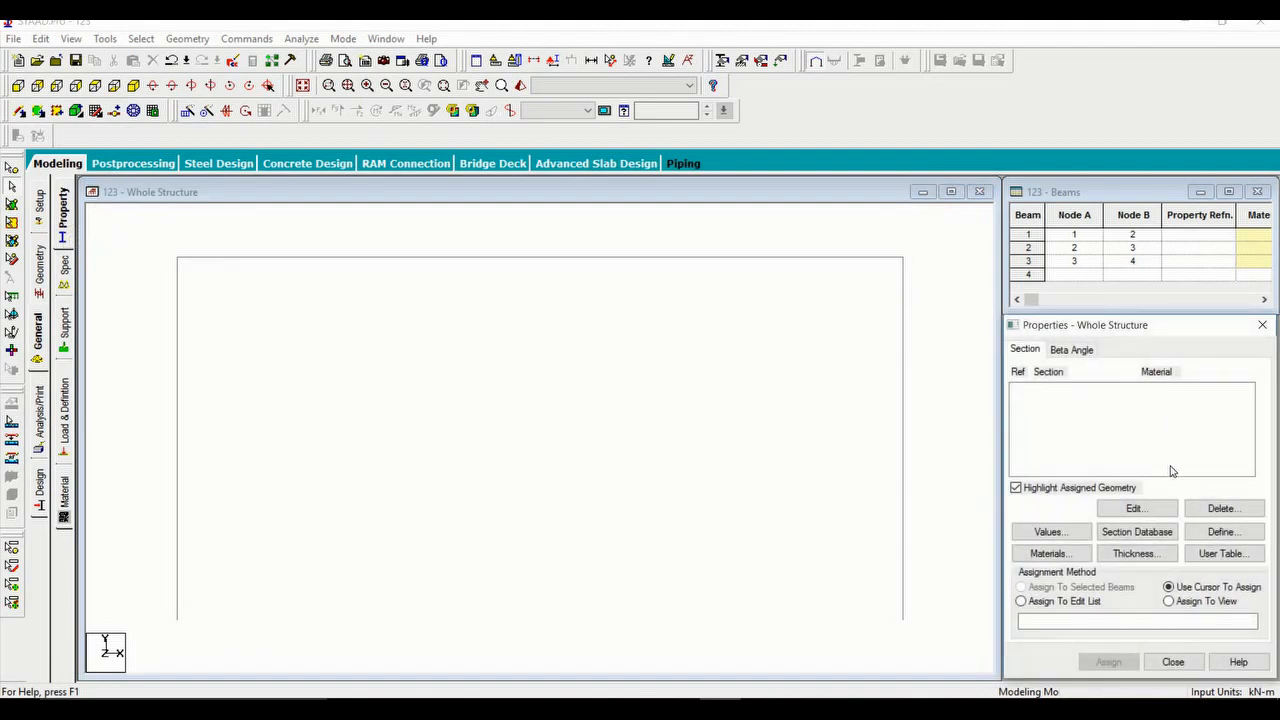
click(1224, 532)
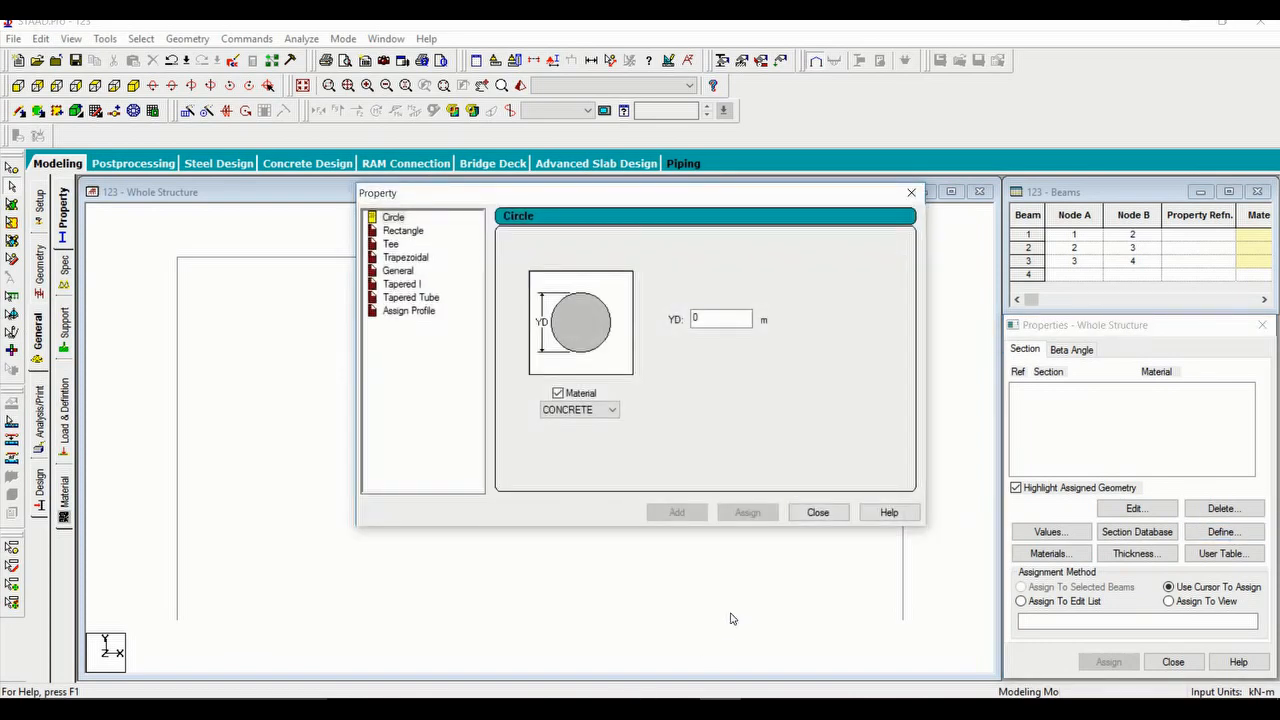
click(401, 274)
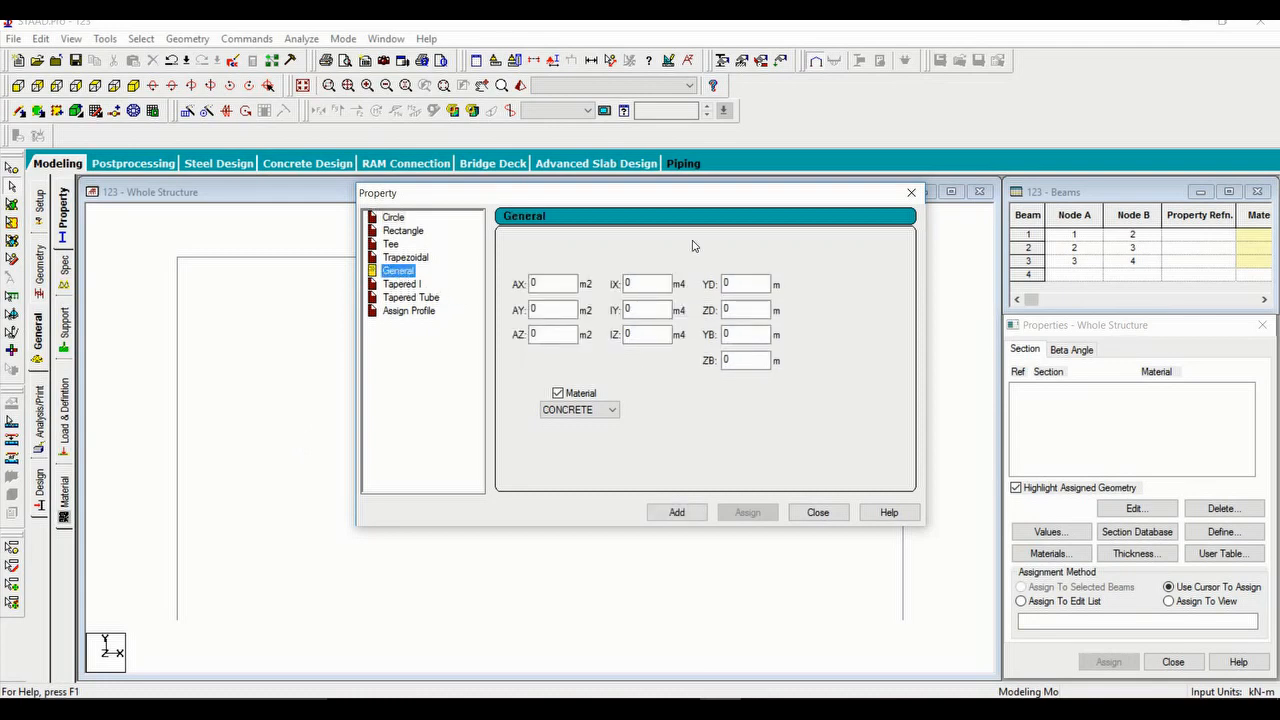
Set the General section's AX to 0.138 m2 and IZ to 0.00414 m4, using the values given in the Word manual.
click(550, 286)
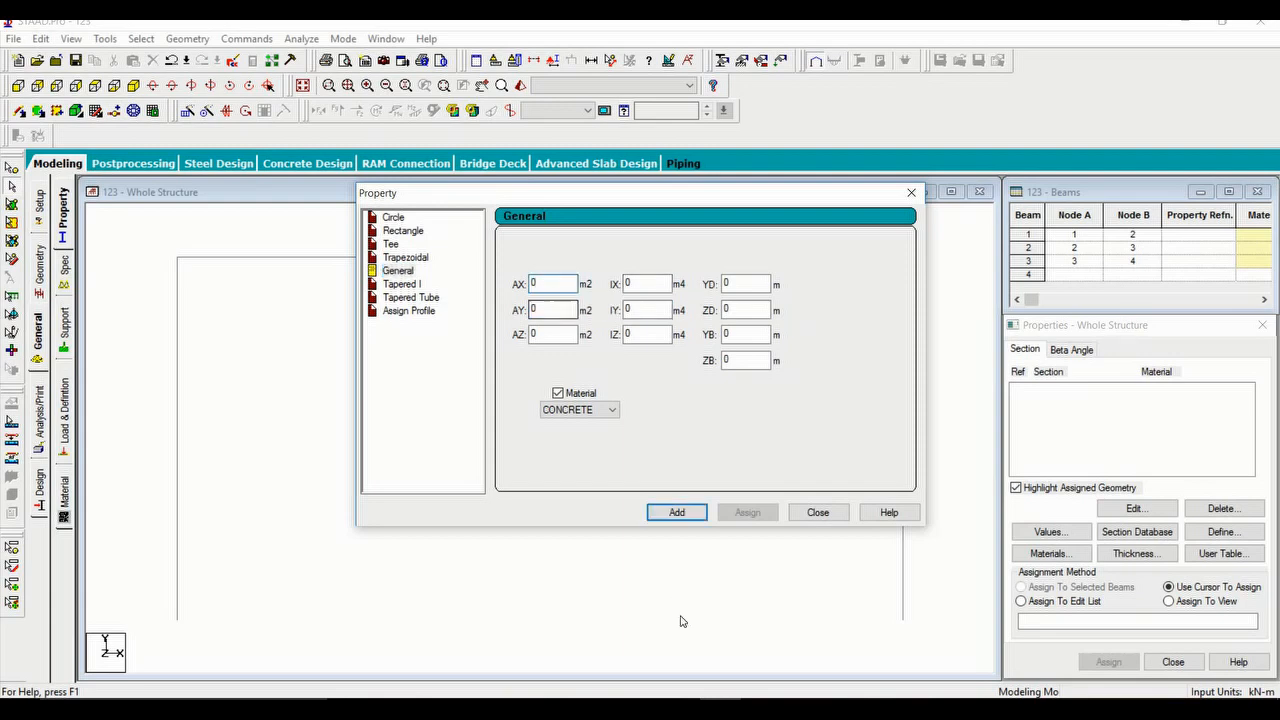
click(679, 708)
text(.138)
click(549, 309)
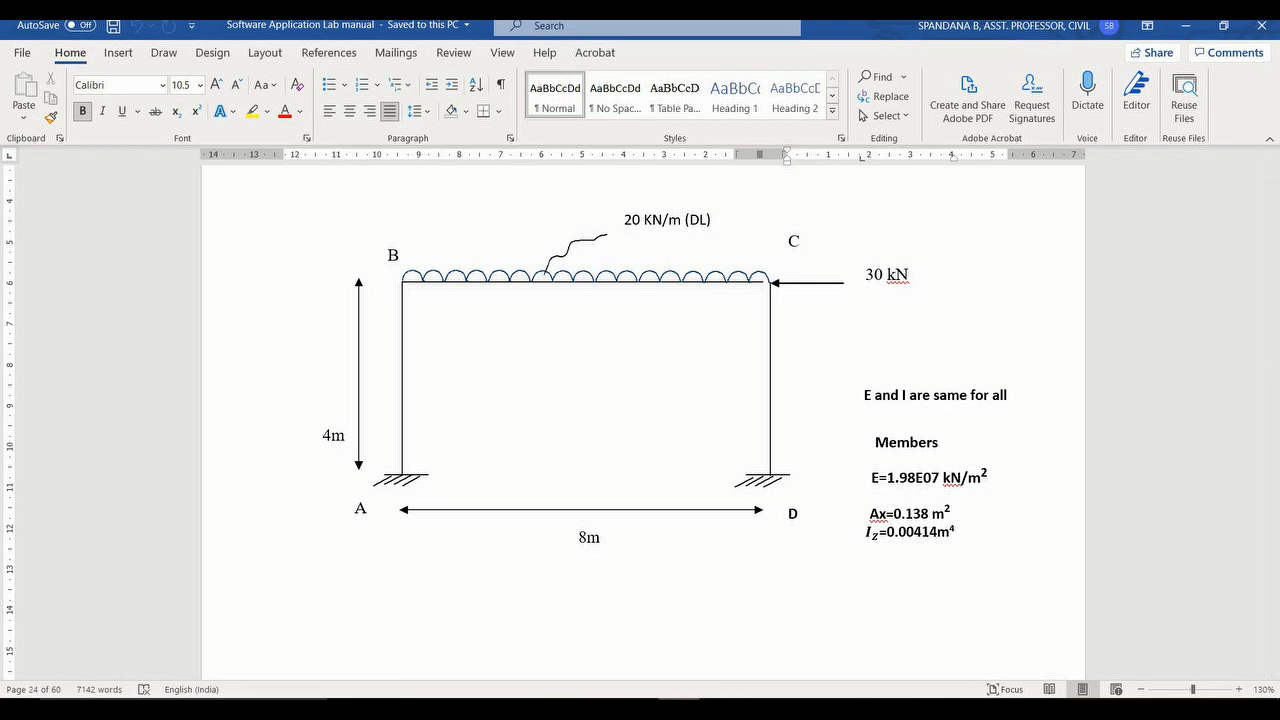
click(720, 708)
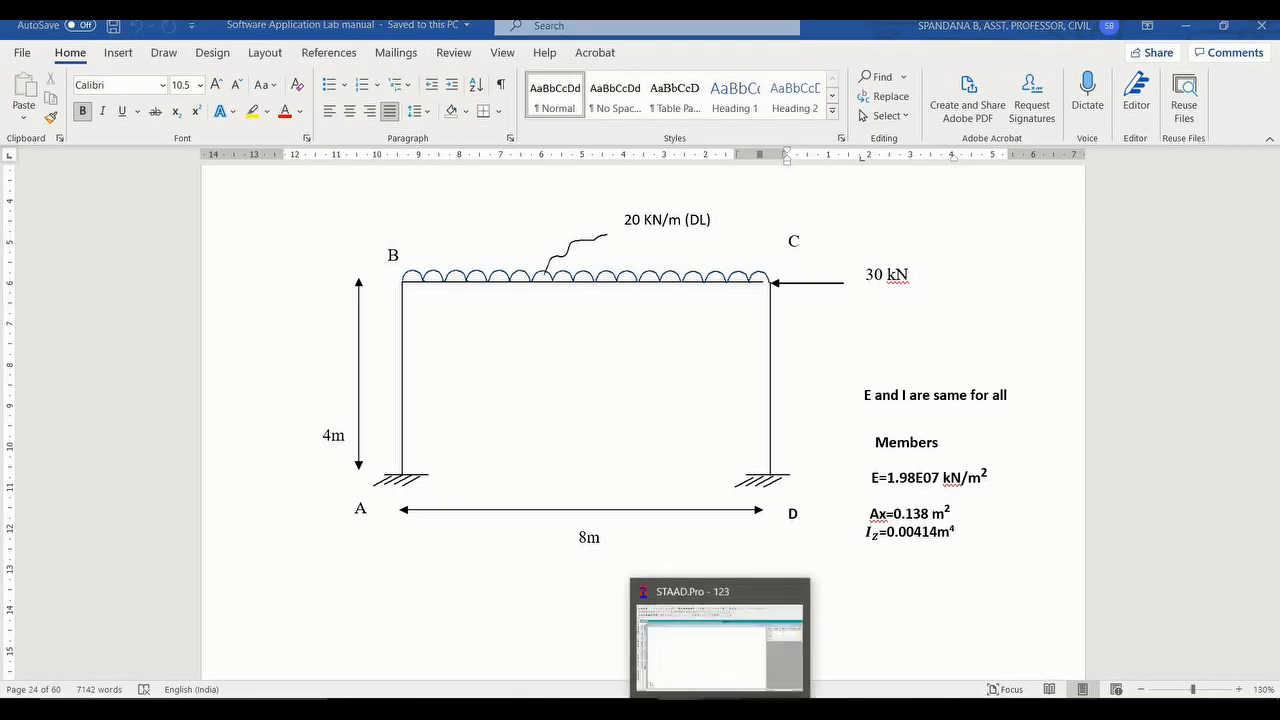
click(645, 340)
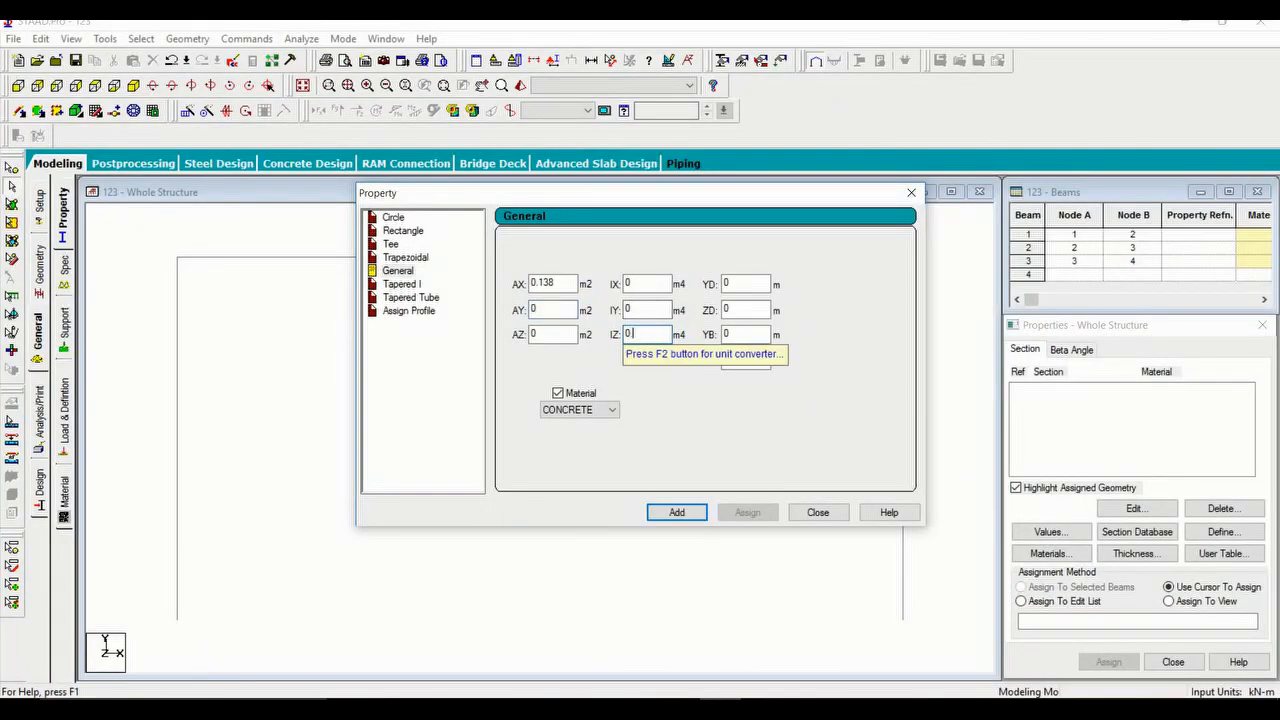
text(.00414)
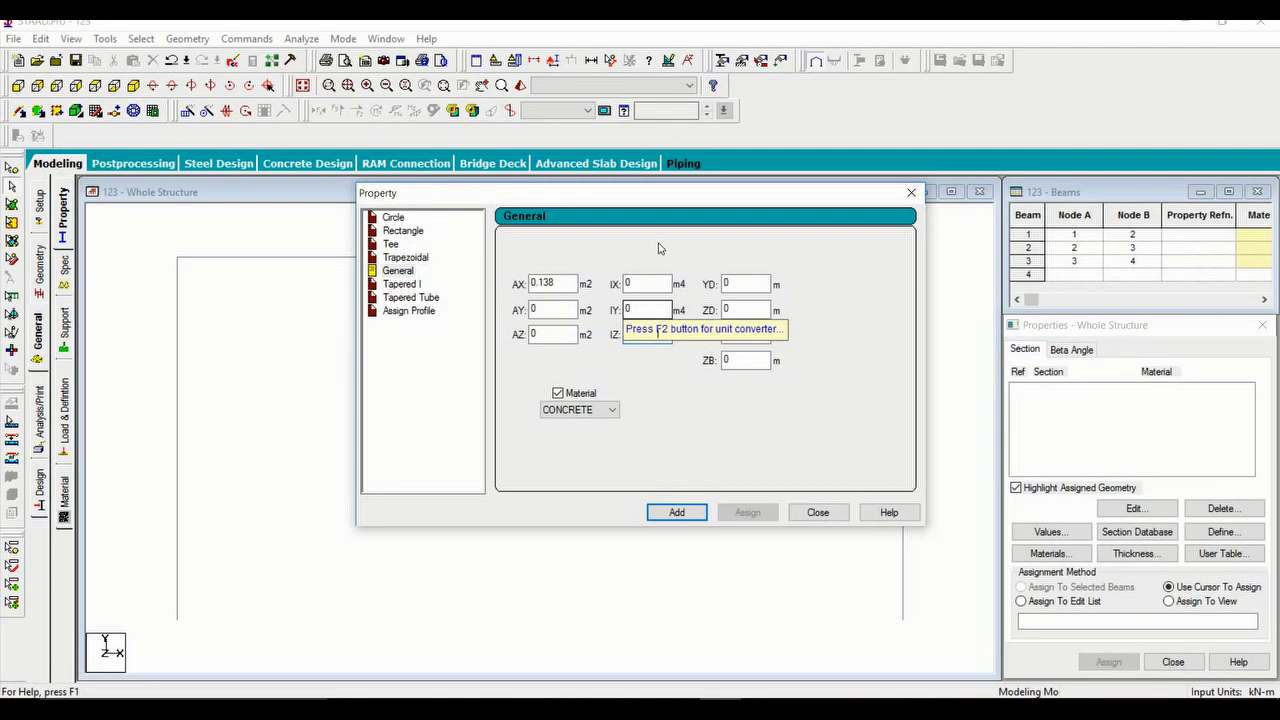
Set the General section's IX and IY to a negligible 0.0000000001 m4 each.
click(648, 281)
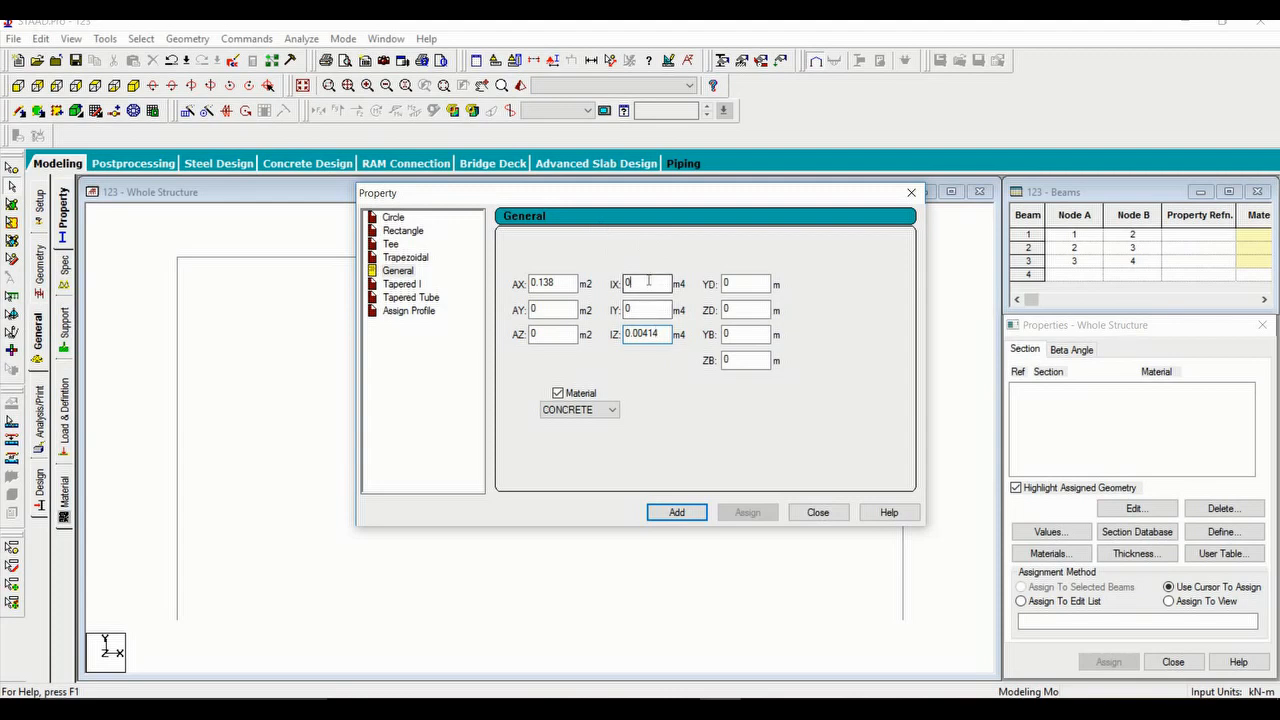
text(.0000)
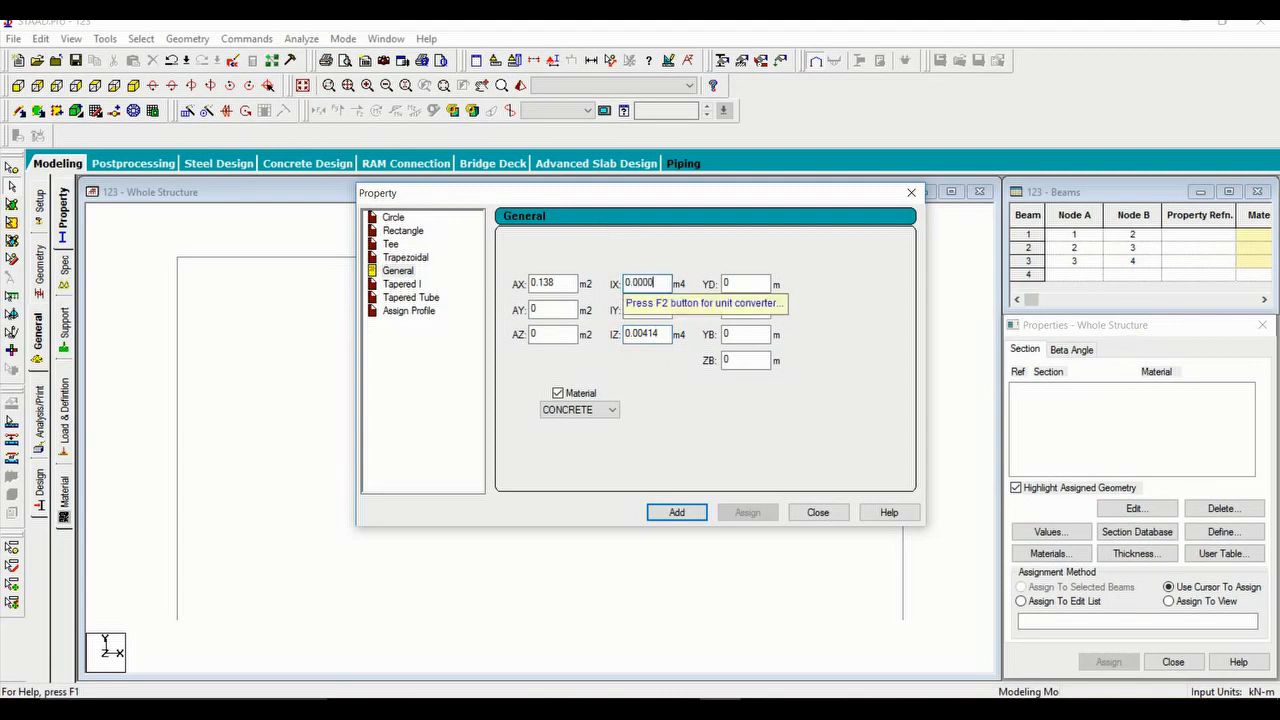
text(000001)
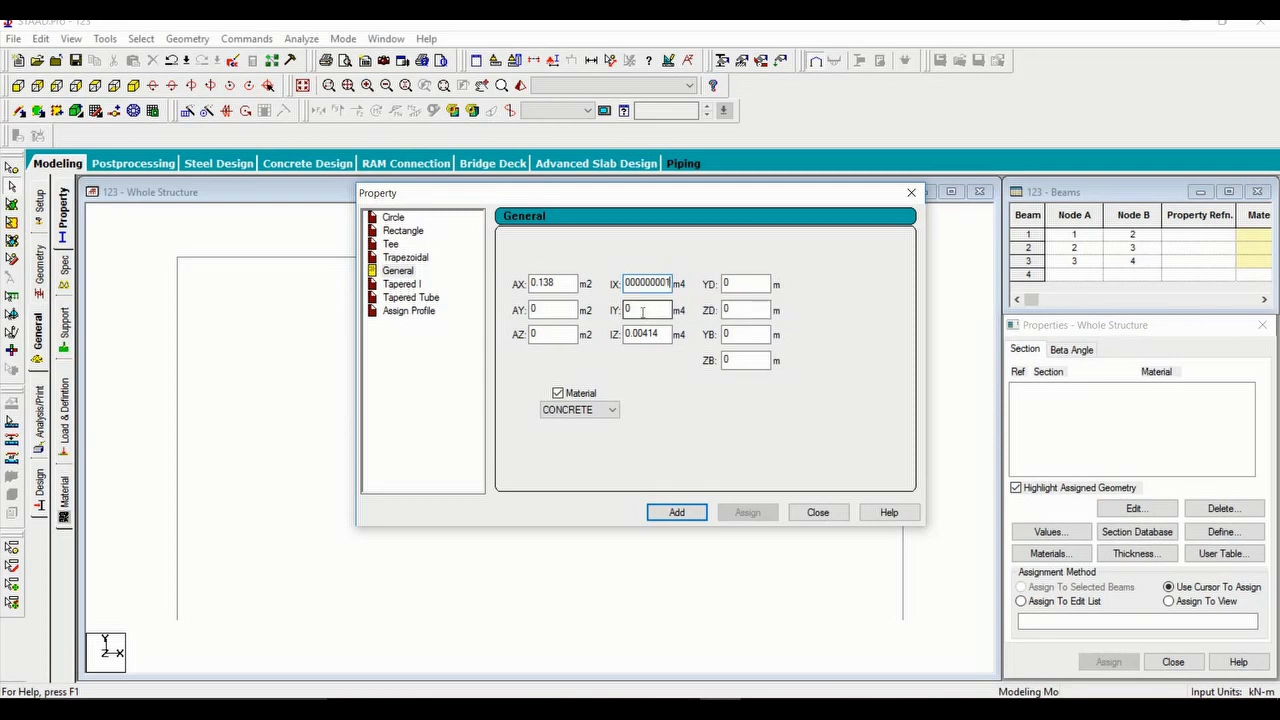
click(642, 311)
text(.0)
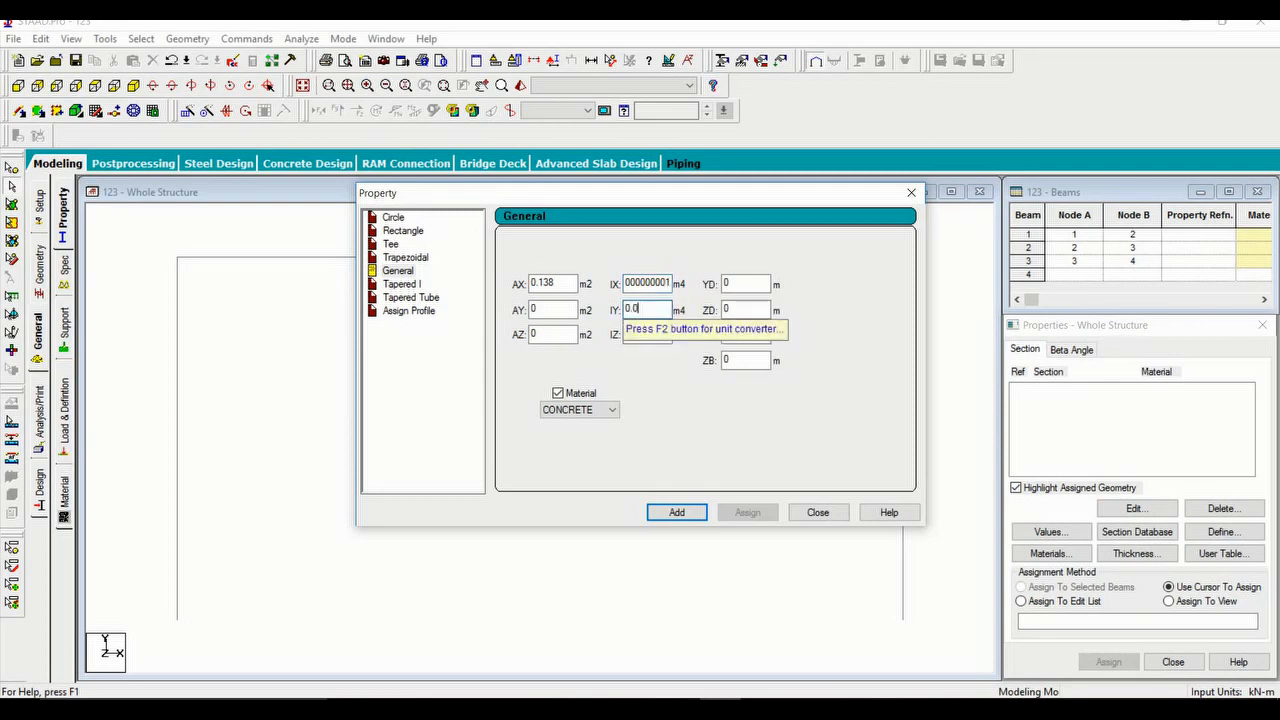
text(00000000000001)
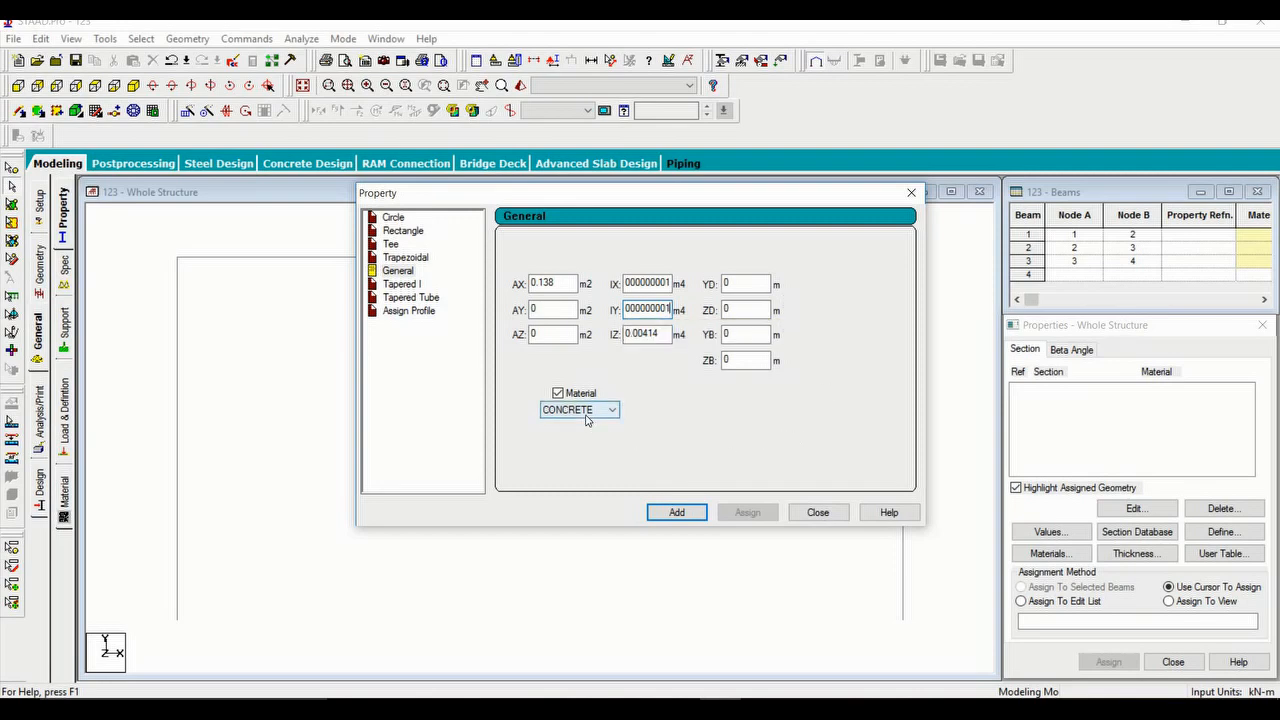
Exclude the concrete material from the General section and add it to the property list.
click(558, 394)
key(alt+Tab)
click(676, 512)
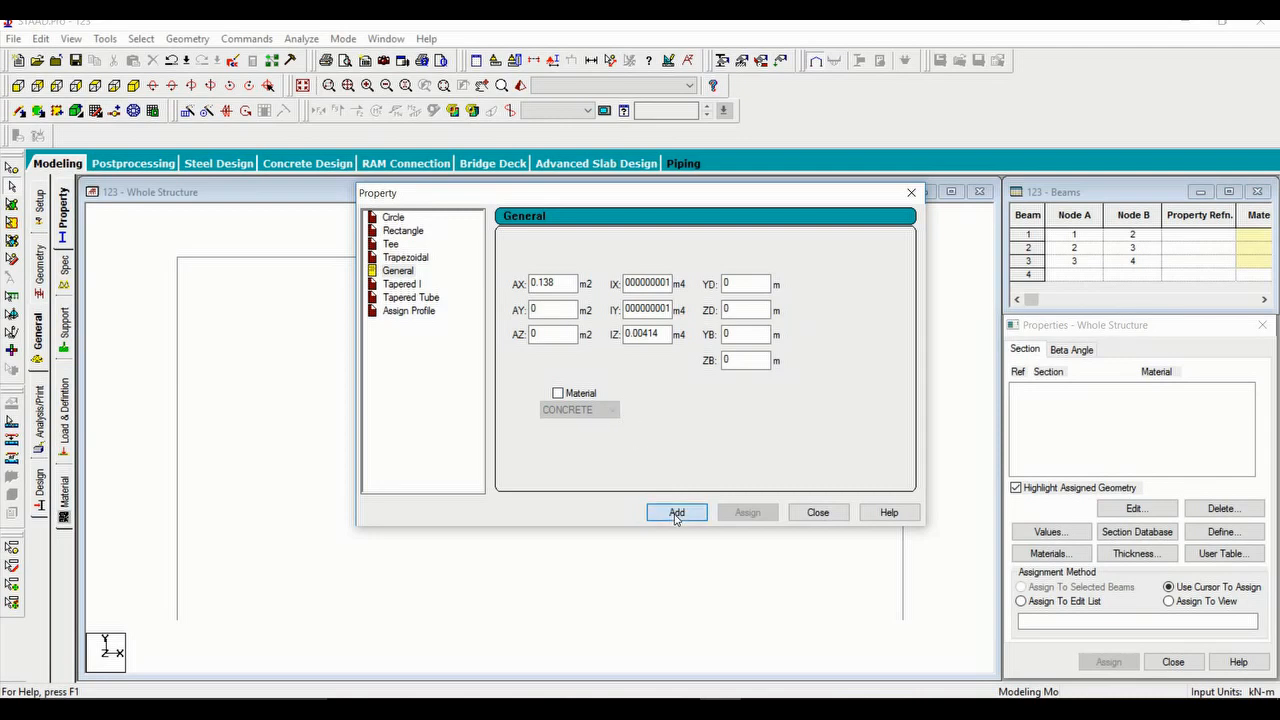
click(812, 512)
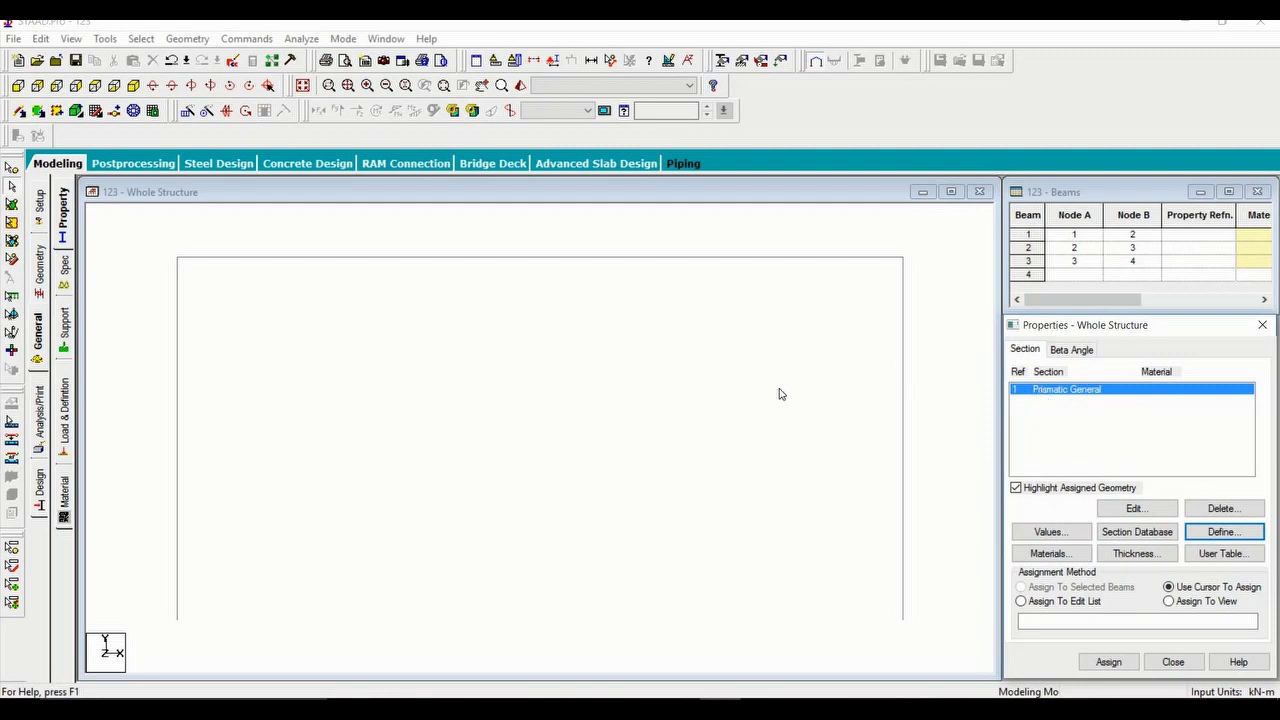
Assign the Prismatic General section to all three frame members and save the model when auto save asks.
click(177, 302)
click(100, 263)
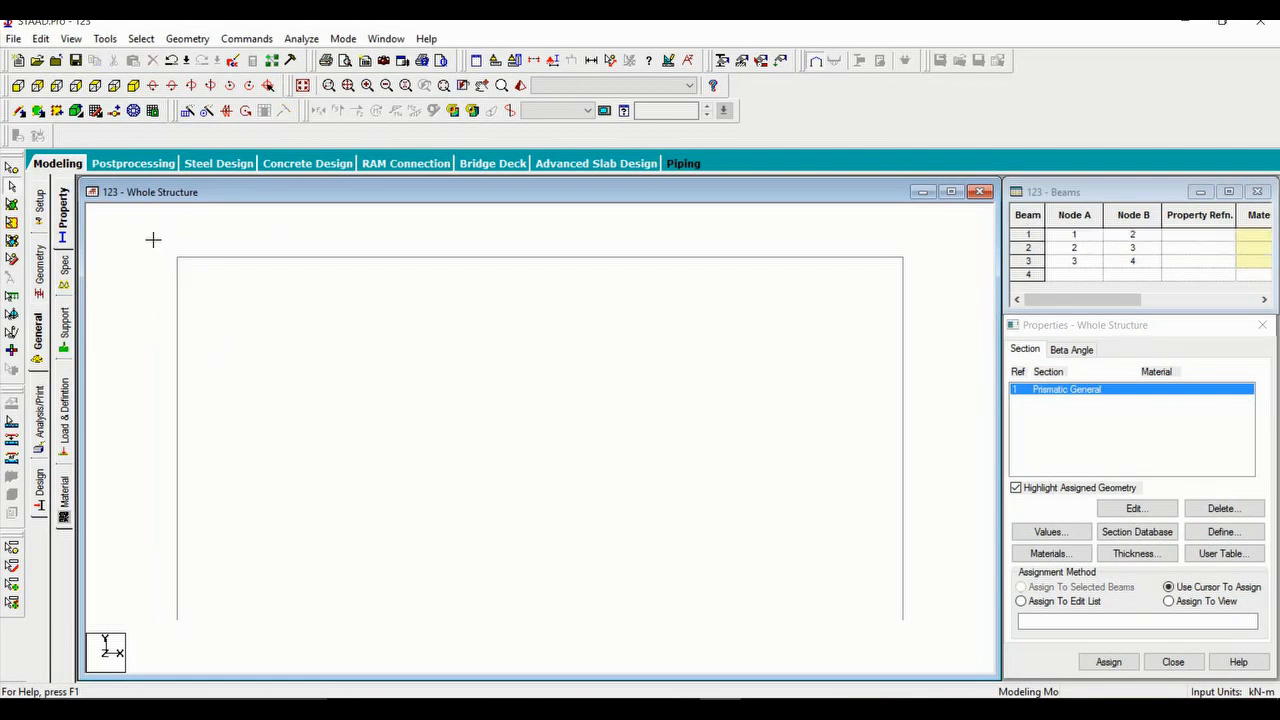
drag(662, 360, 951, 633)
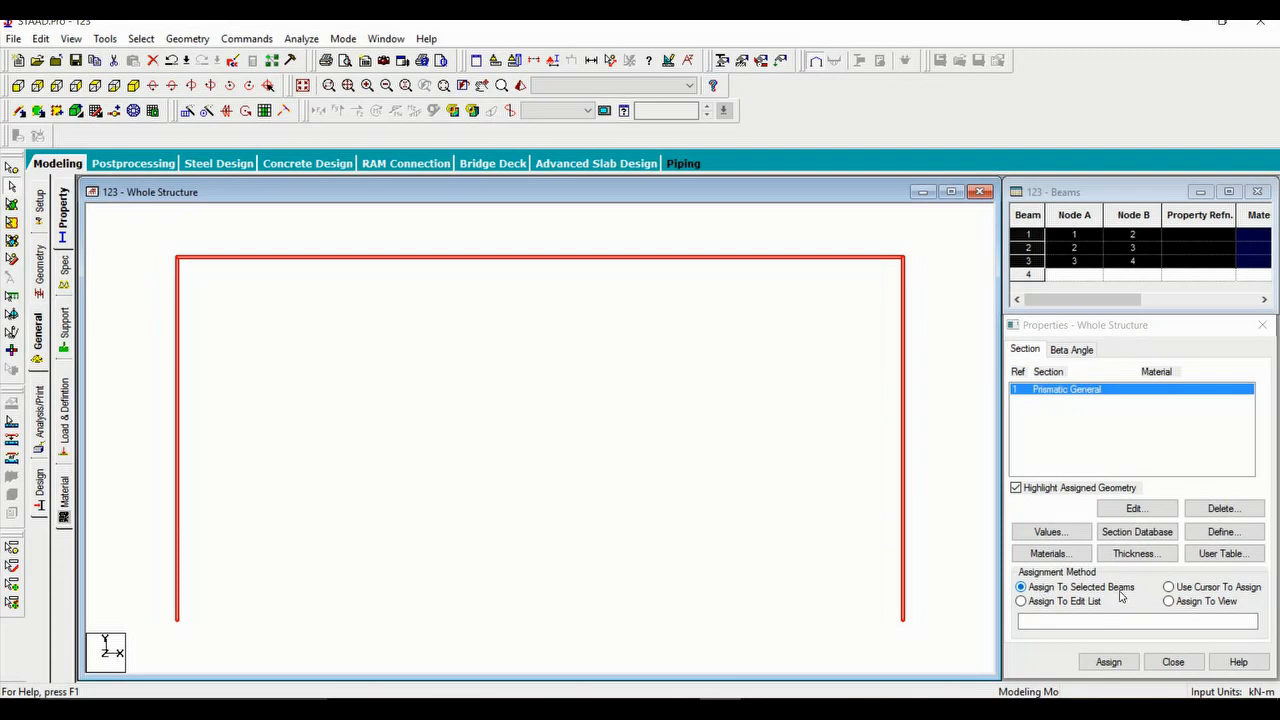
click(1108, 661)
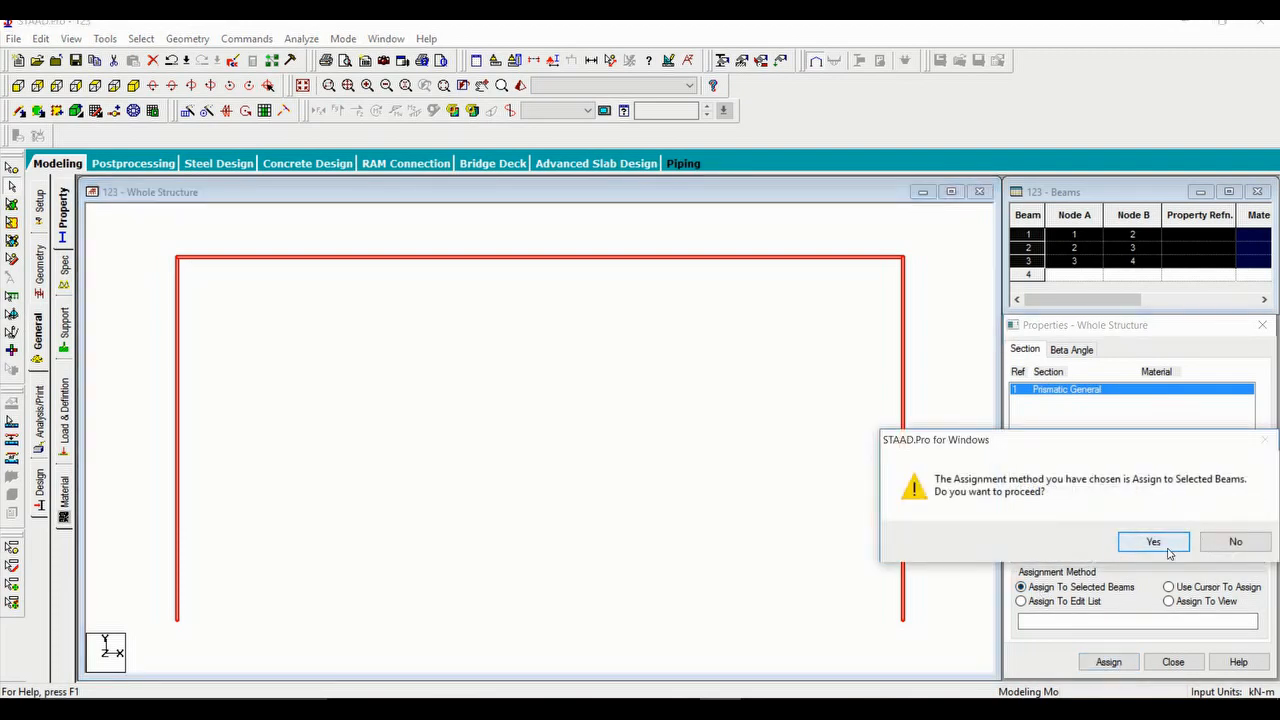
click(1155, 542)
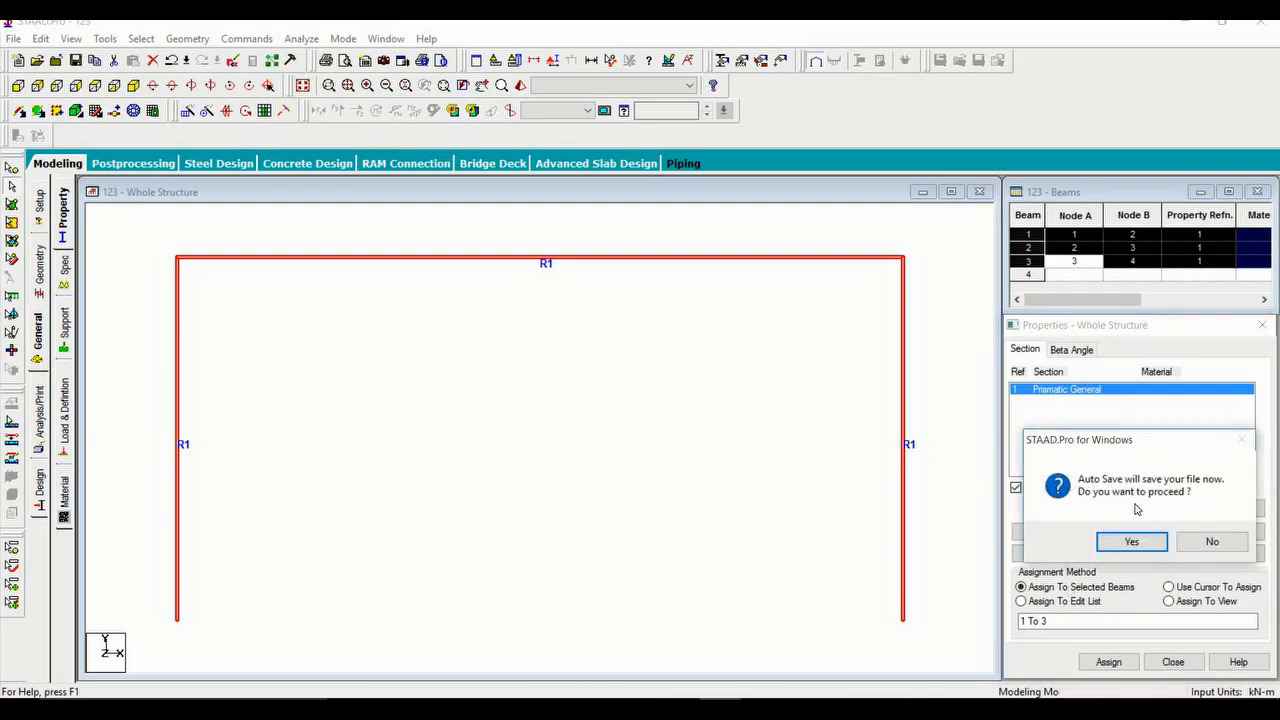
click(1135, 538)
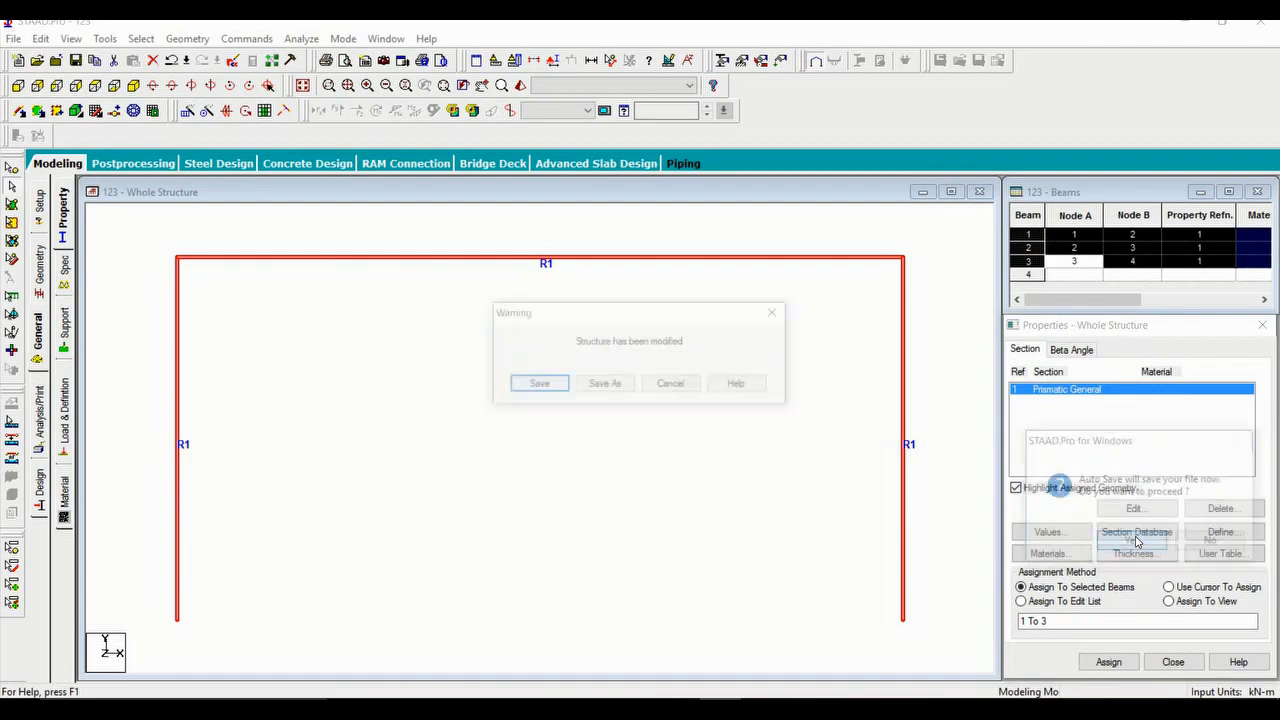
click(552, 385)
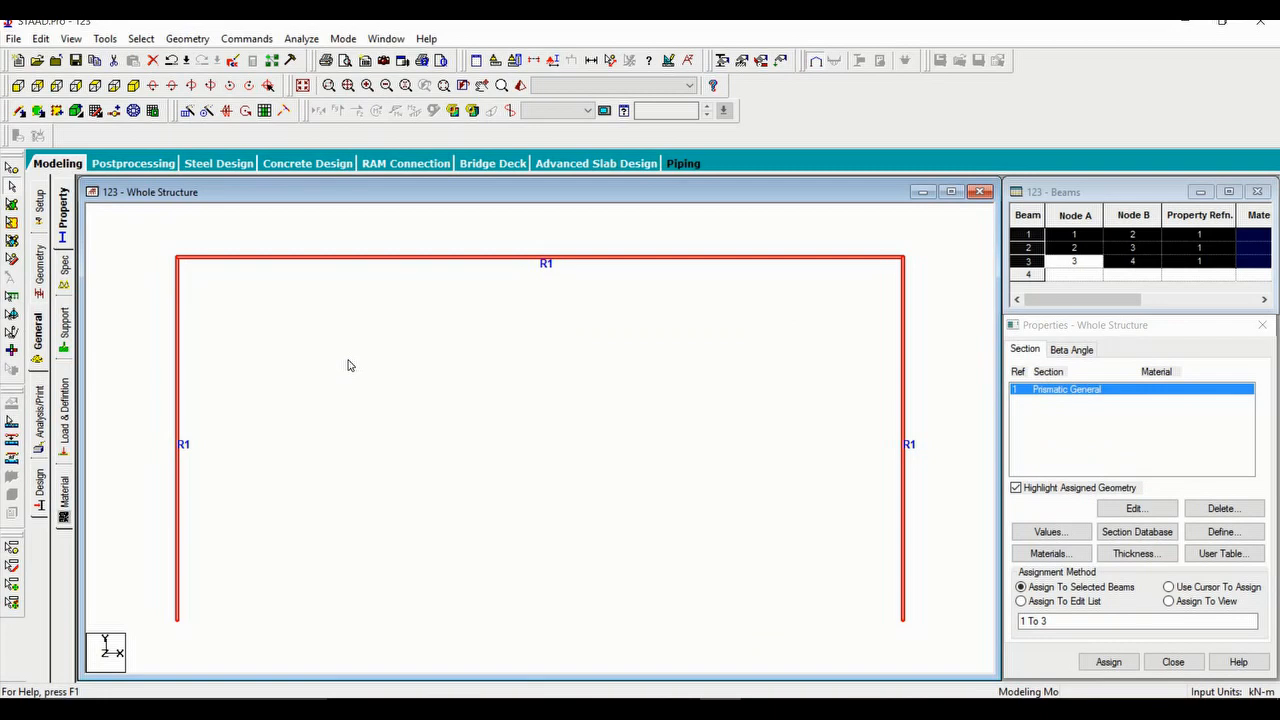
click(348, 365)
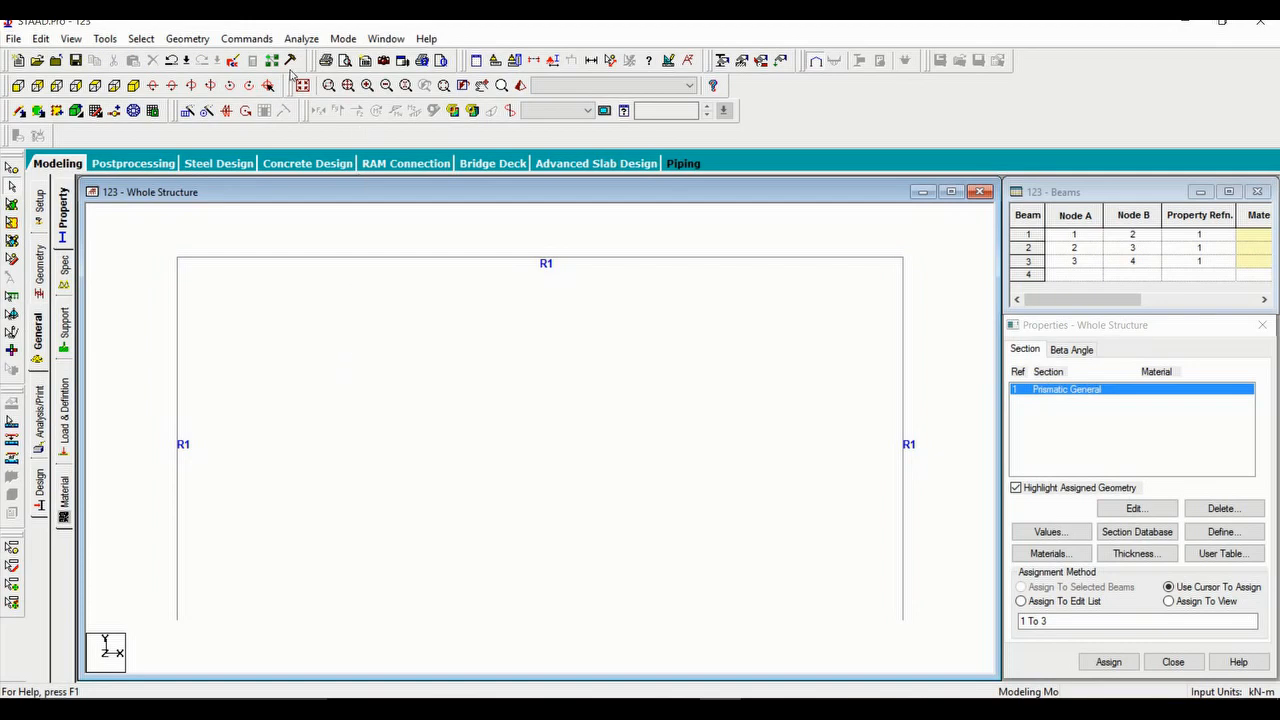
Try to assign an elasticity constant of 1.98E07 kN/m2 to the whole view, using the E value from the Word manual.
click(247, 39)
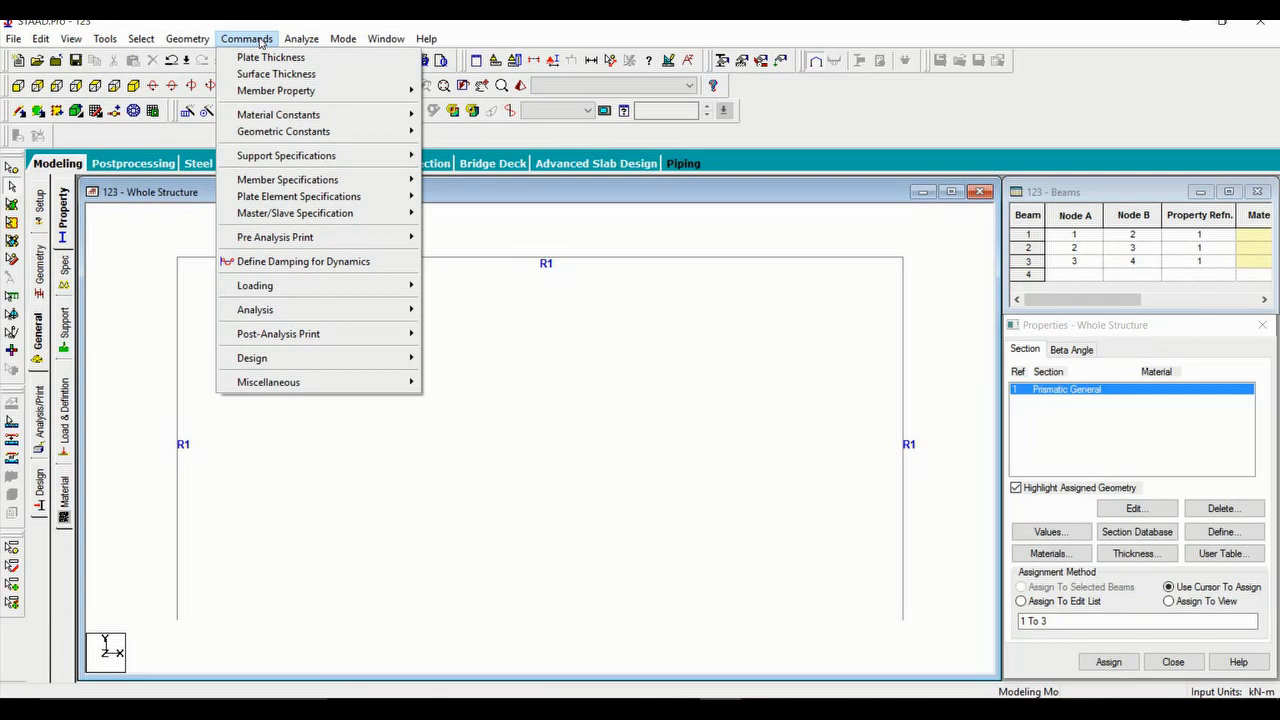
mouse_move(308, 122)
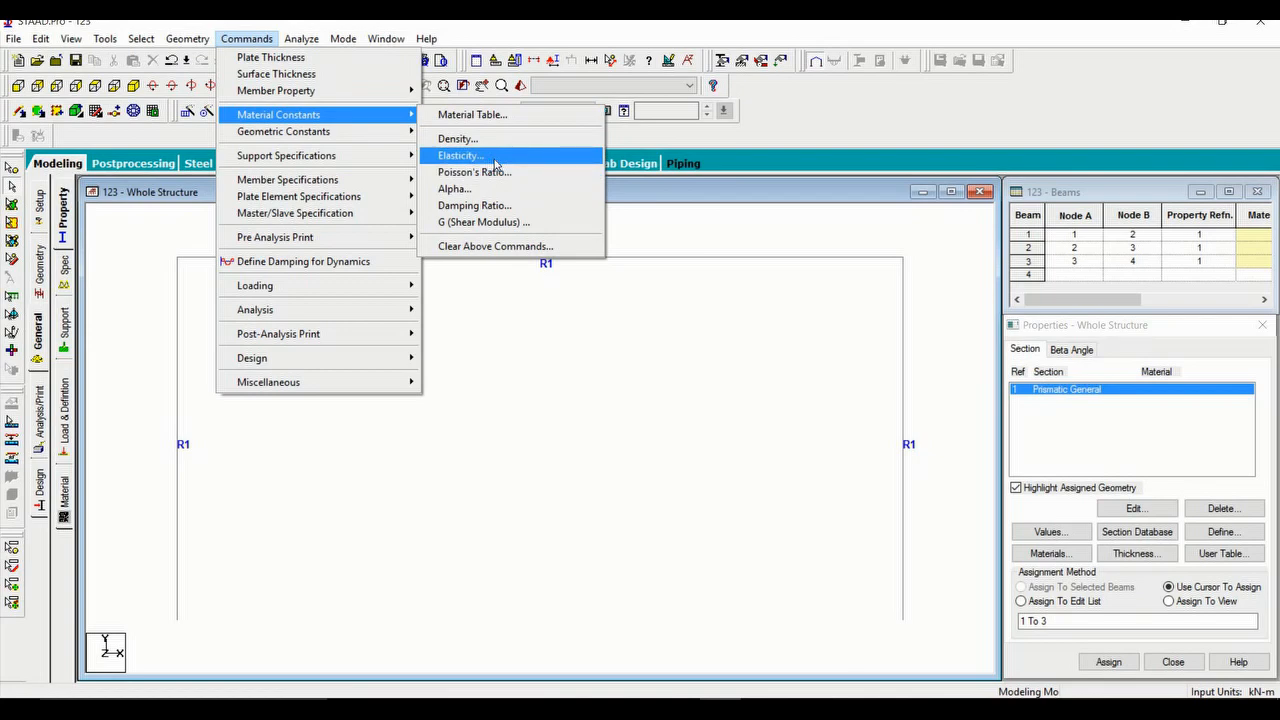
click(495, 163)
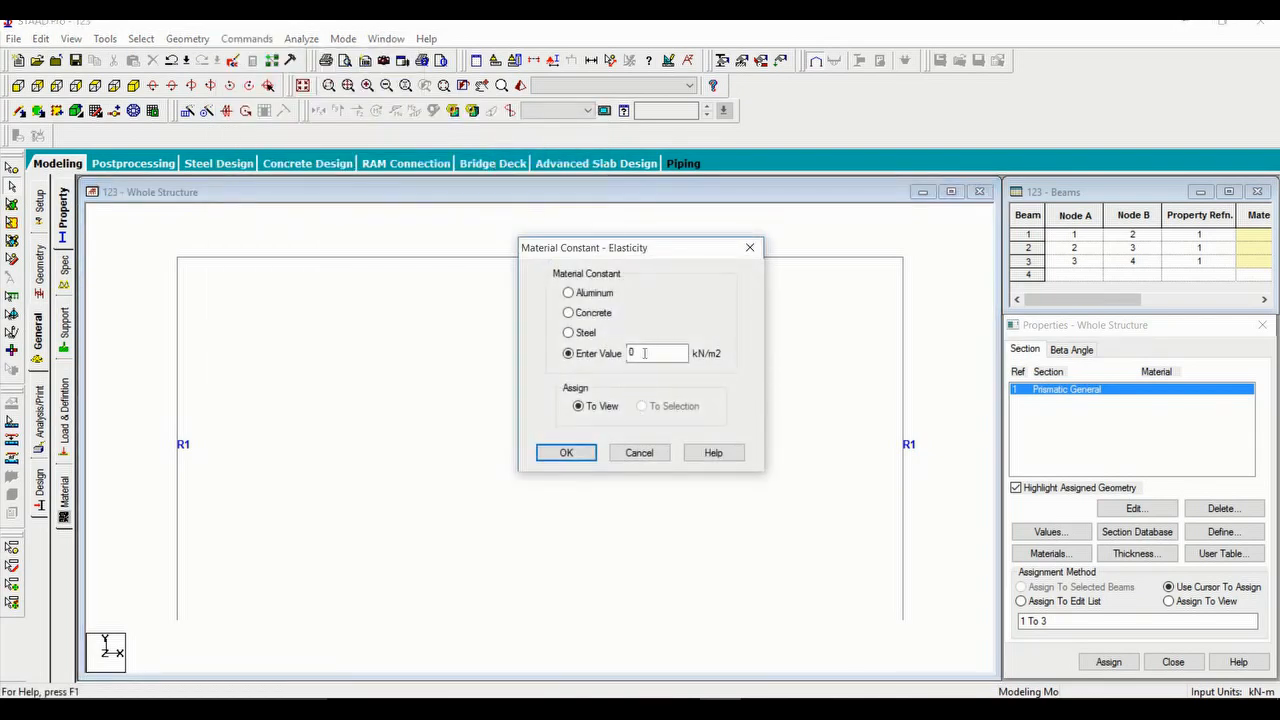
click(684, 709)
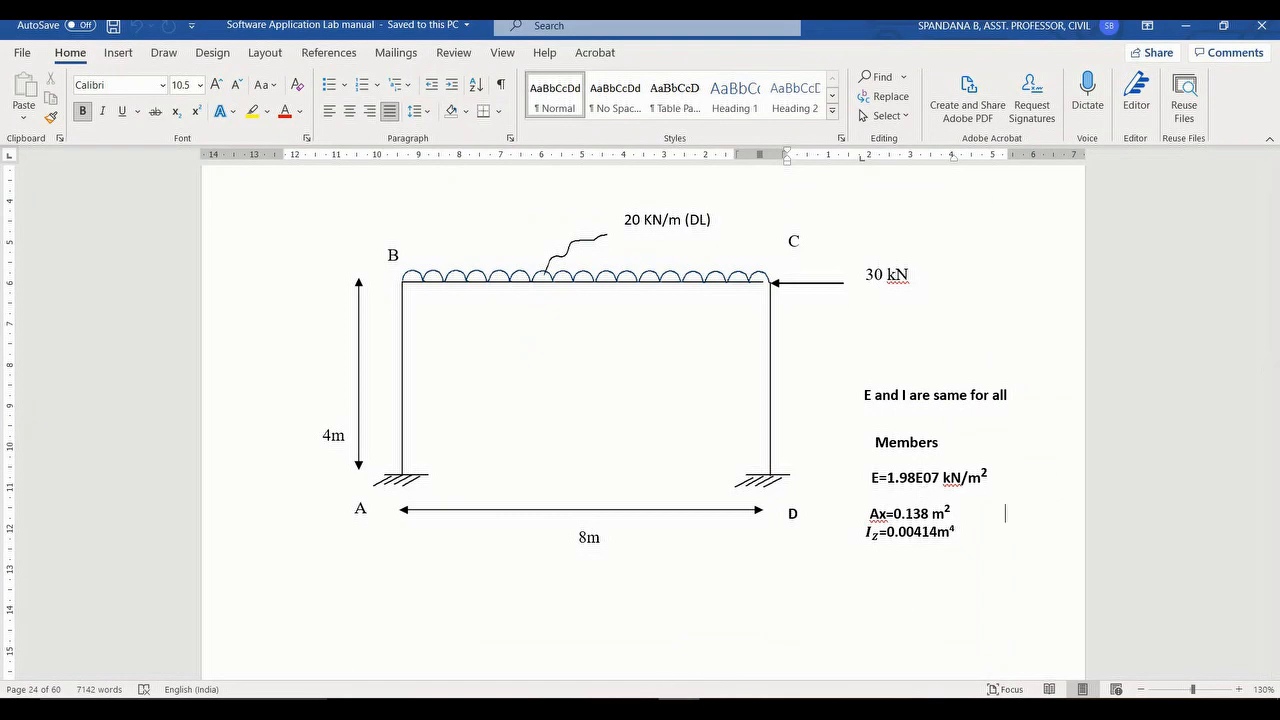
click(679, 708)
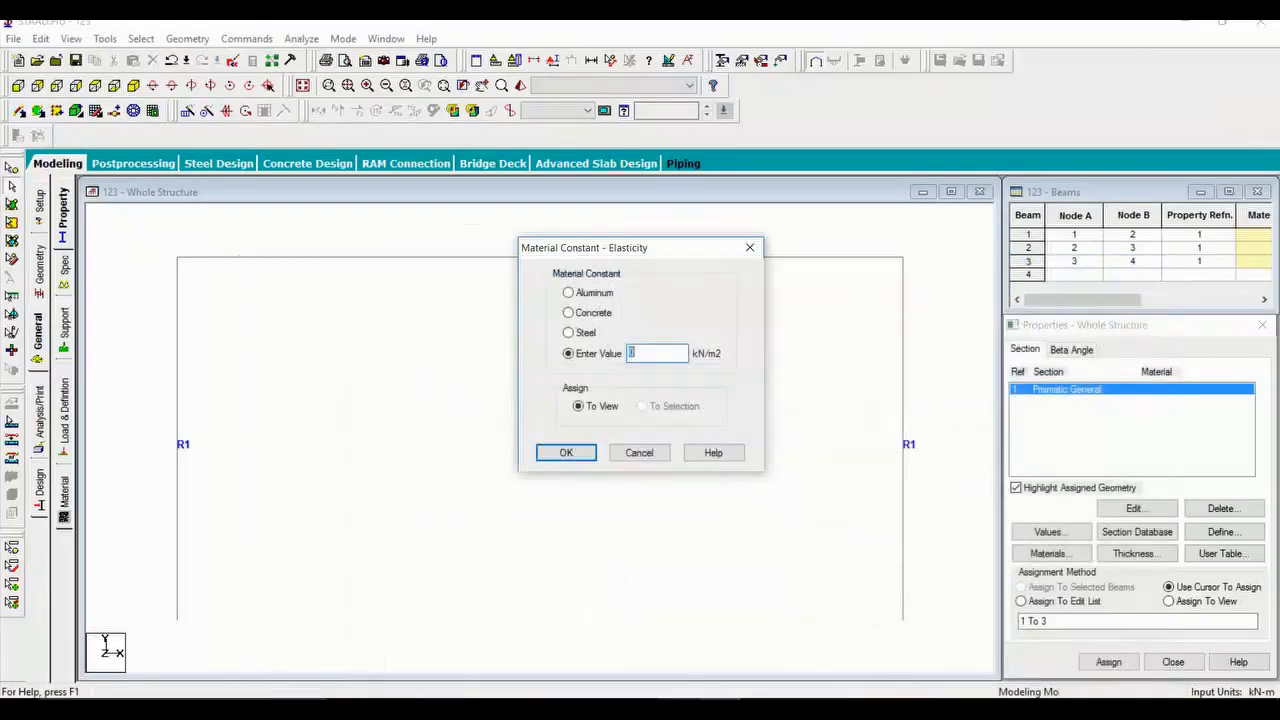
click(648, 353)
key(BackSpace)
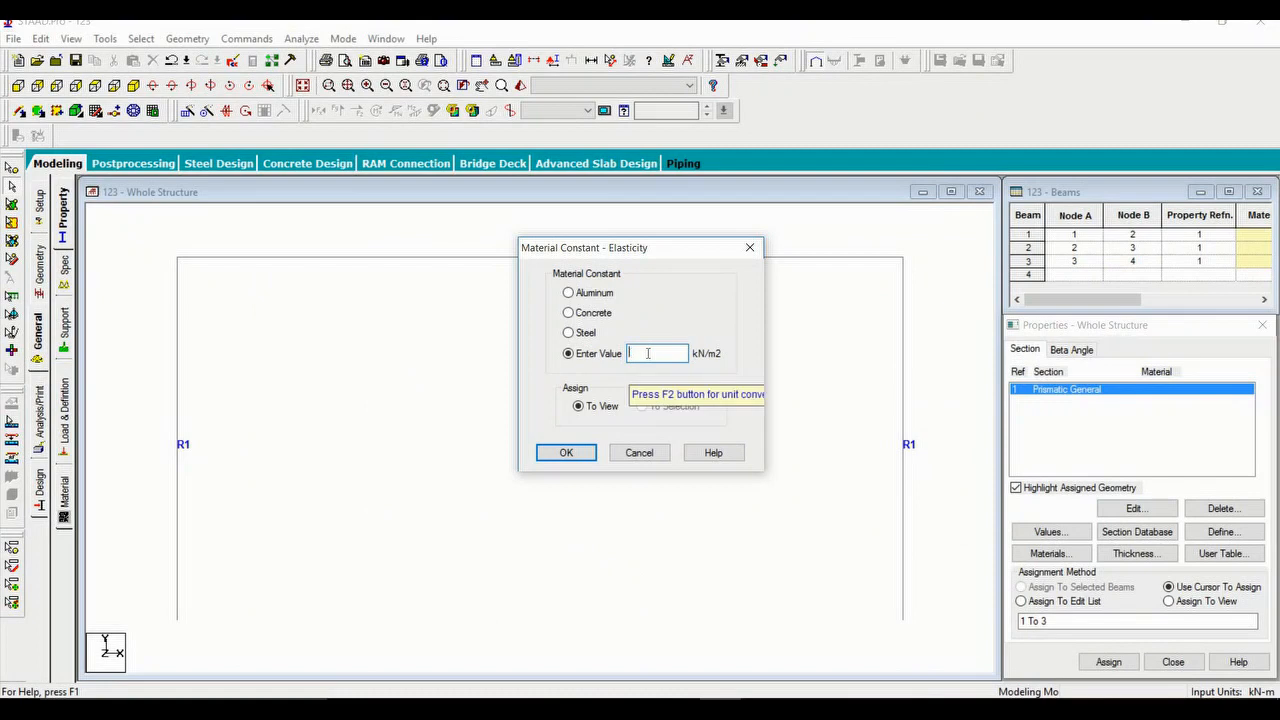
text(1.98)
text(E07)
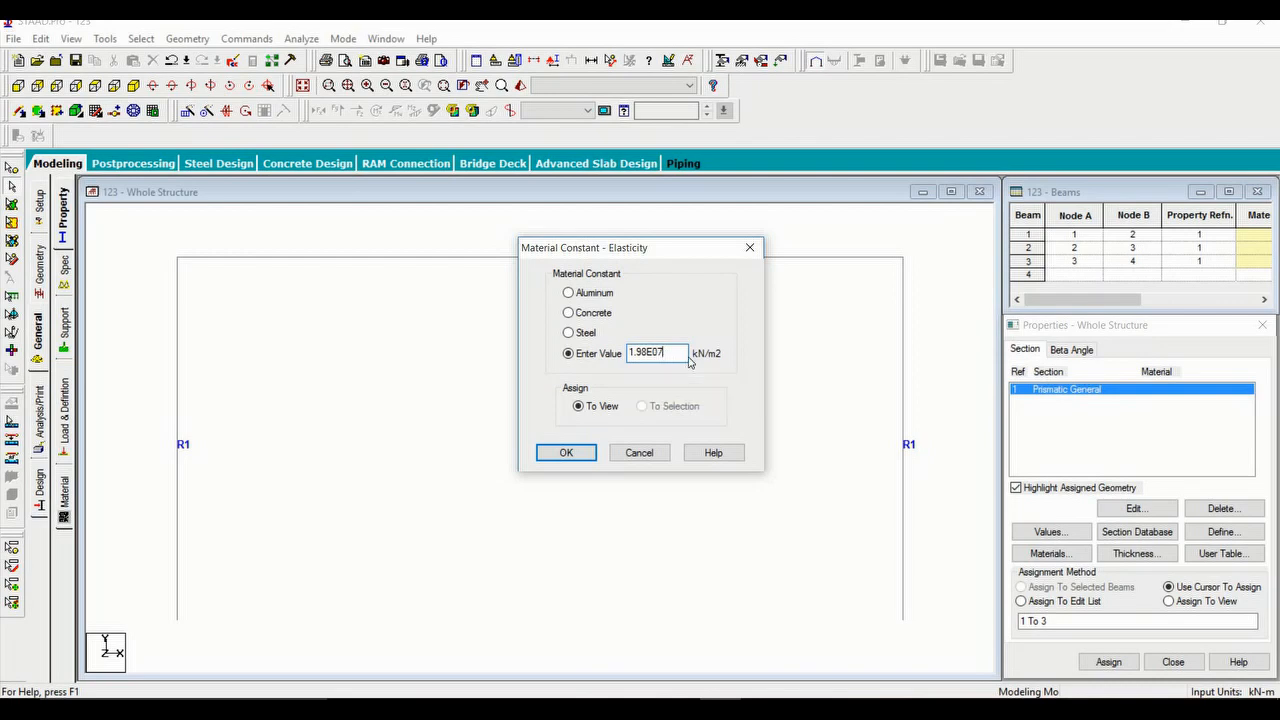
click(566, 453)
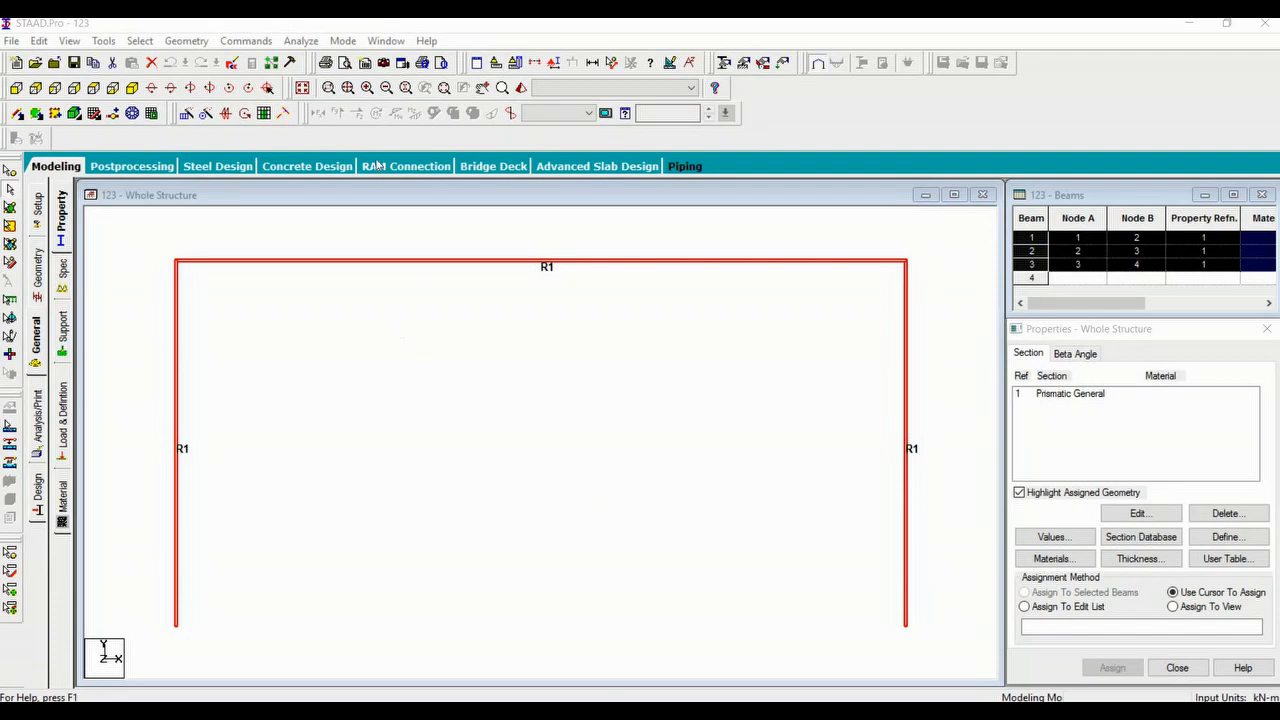
Examine the STAAD command file for the joint coordinates, member incidences, section properties and material constants.
click(231, 63)
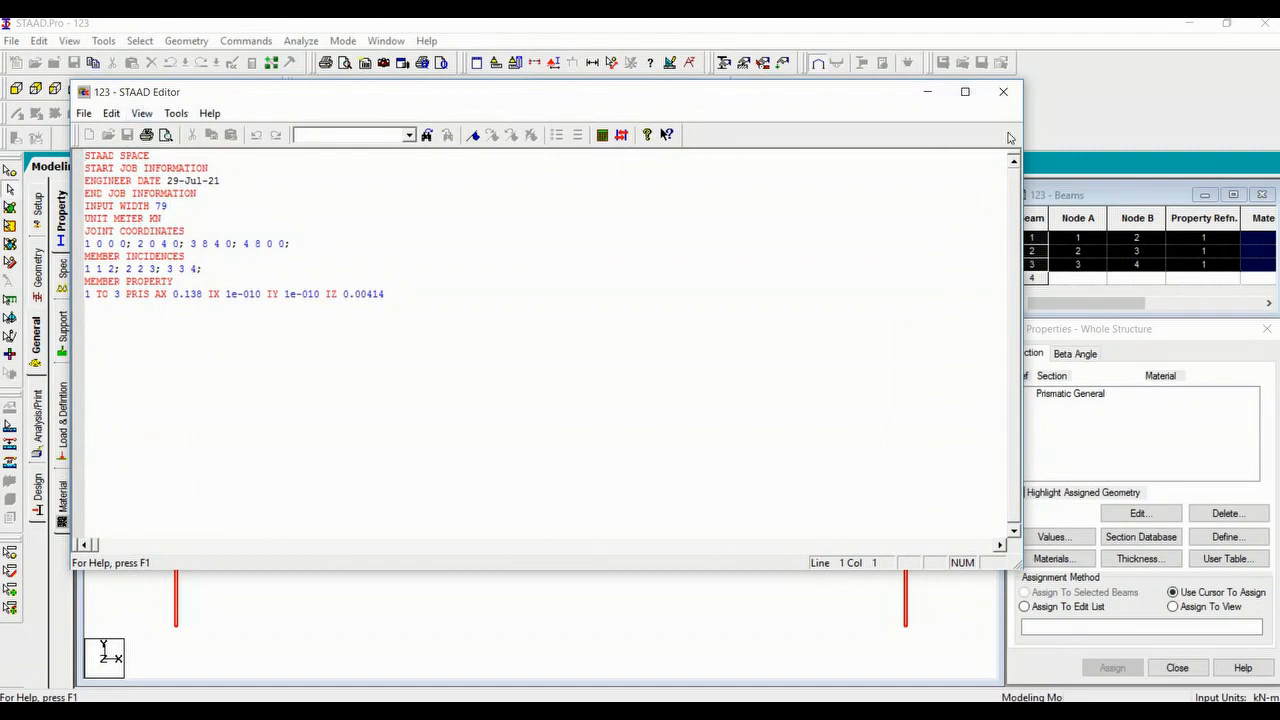
click(1003, 91)
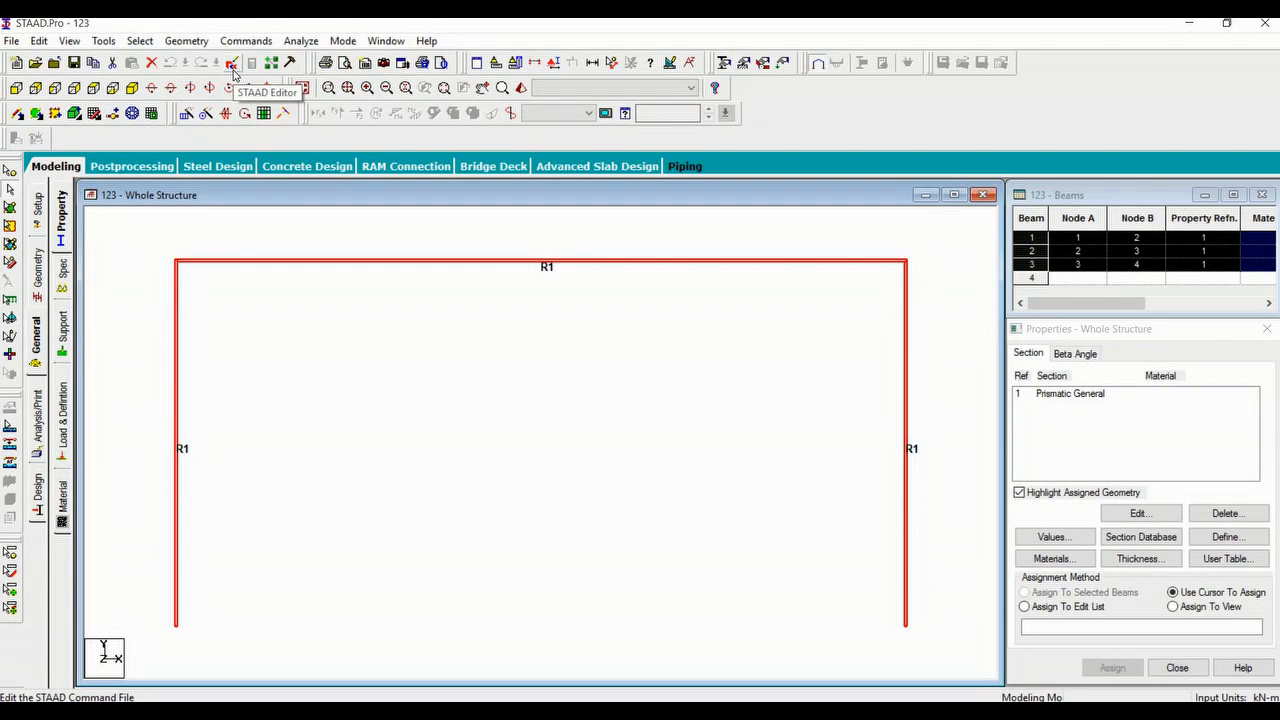
click(232, 64)
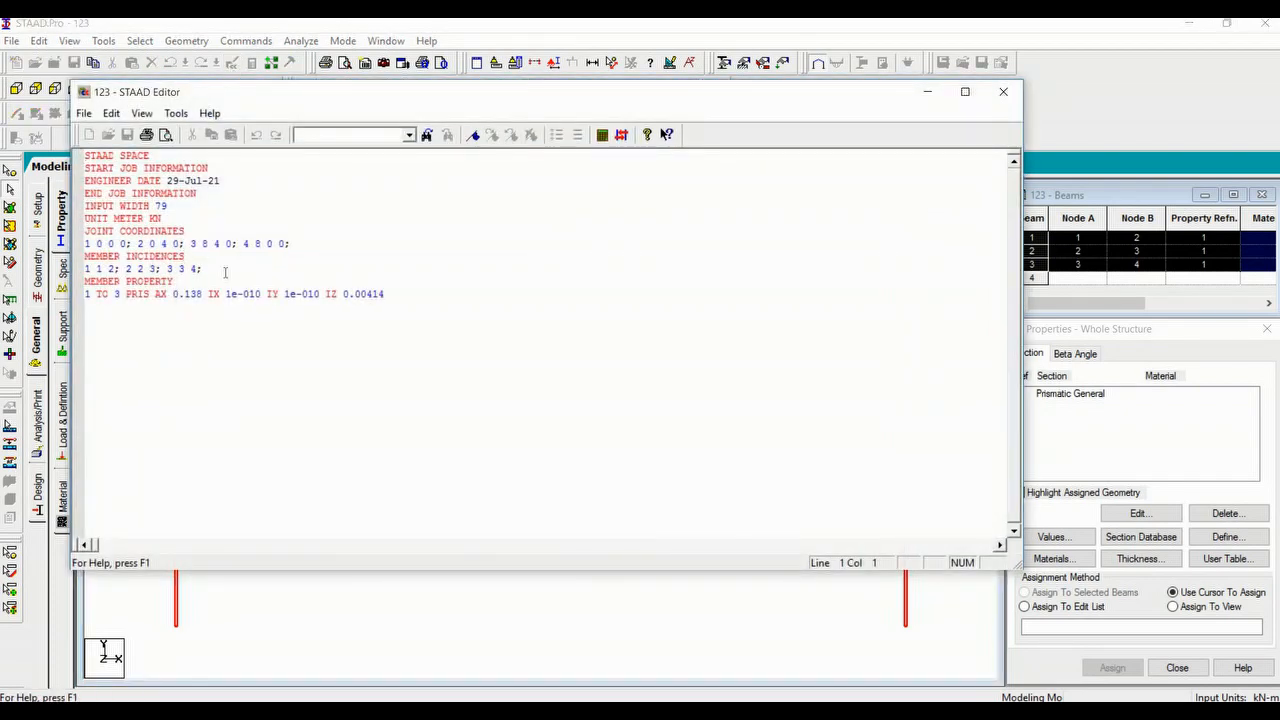
click(323, 305)
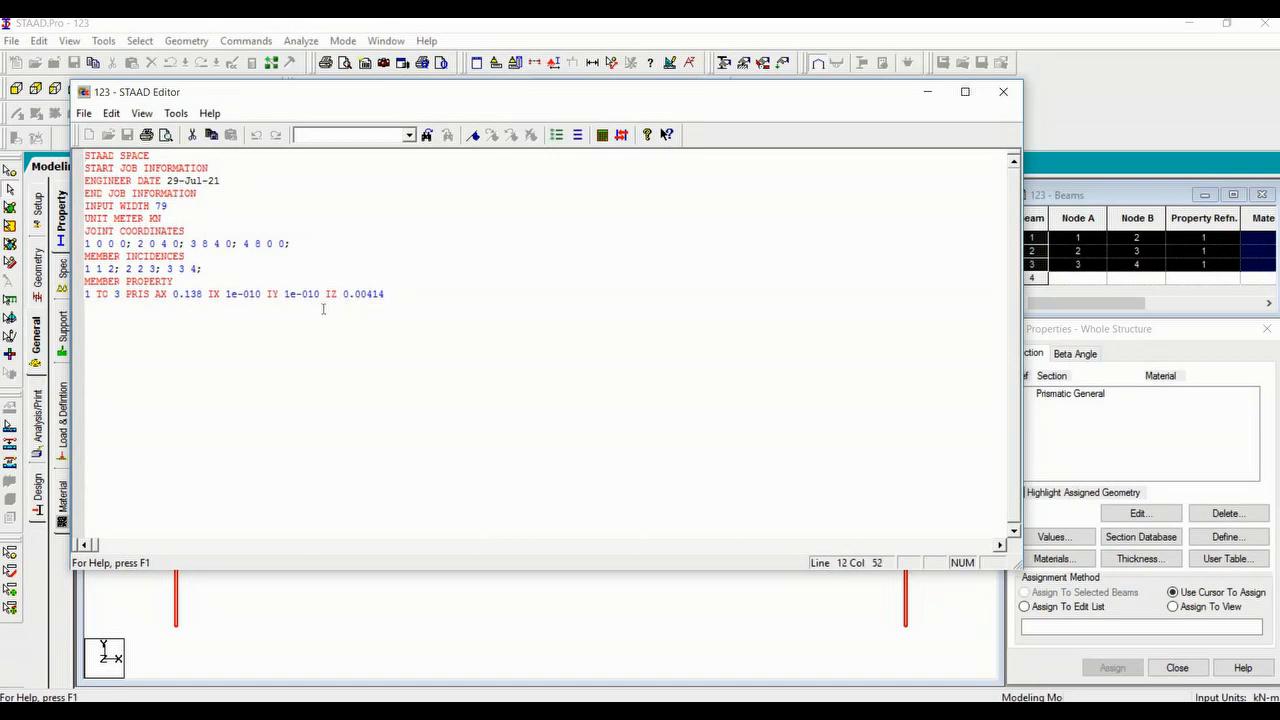
drag(394, 292, 258, 301)
click(258, 298)
click(431, 315)
click(84, 113)
mouse_move(111, 113)
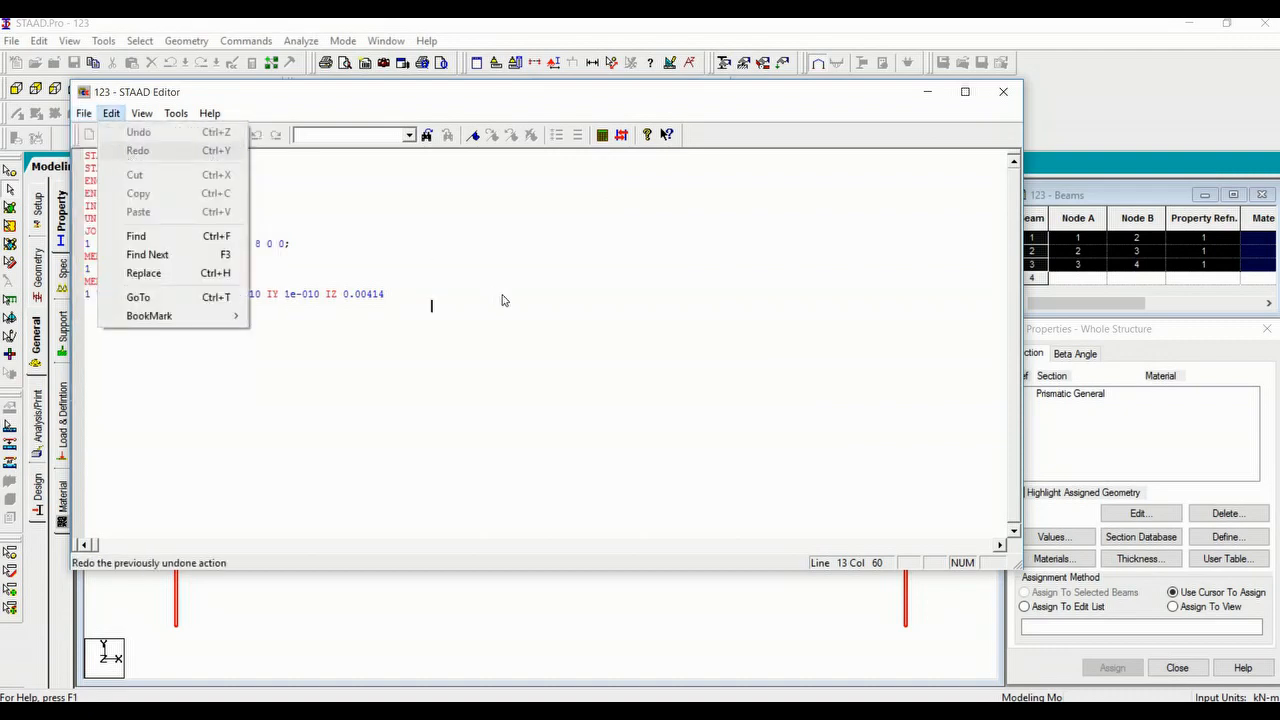
click(563, 297)
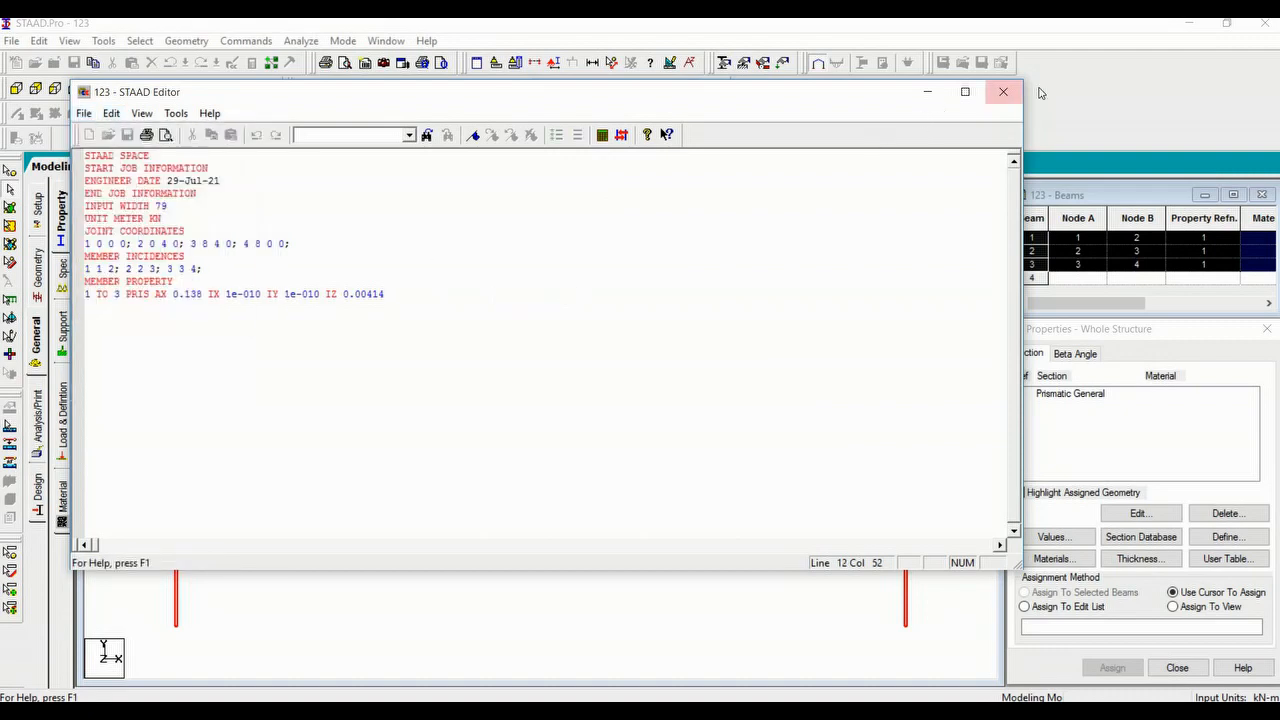
click(1003, 91)
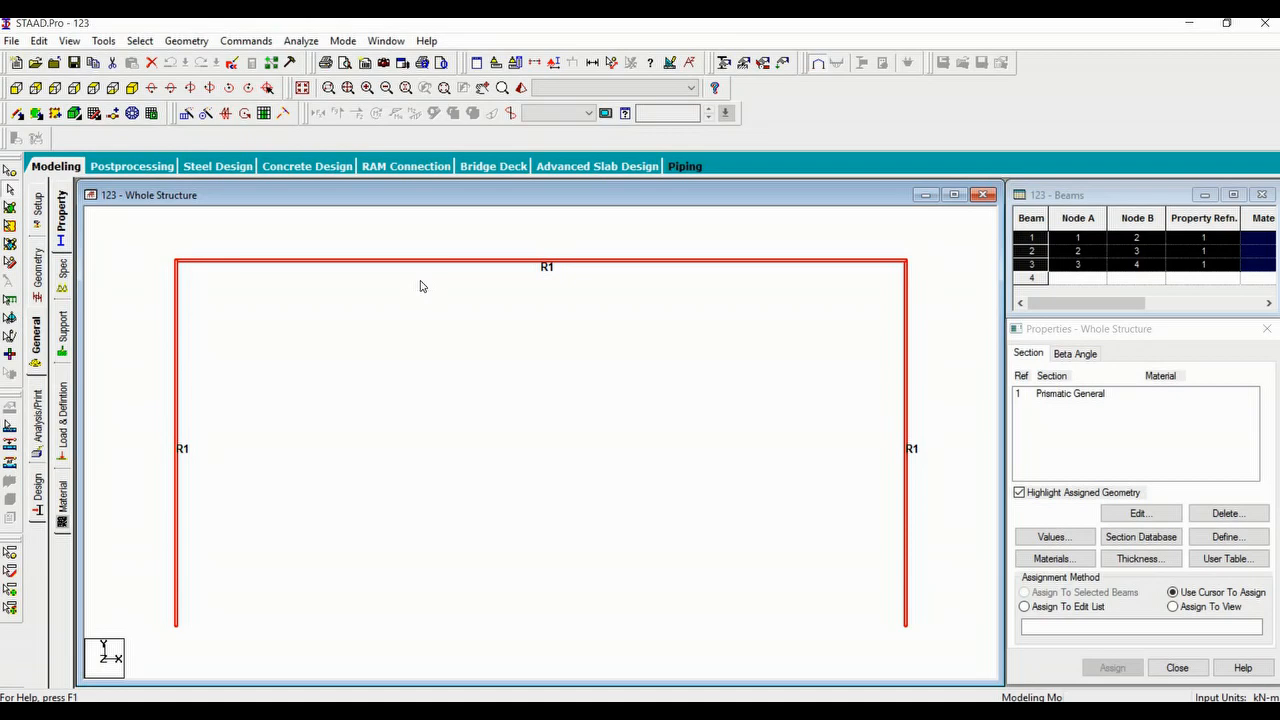
Assign an elasticity constant of 1.98E07 kN/m2 to the selected frame members, using the E value from the Word manual.
click(246, 42)
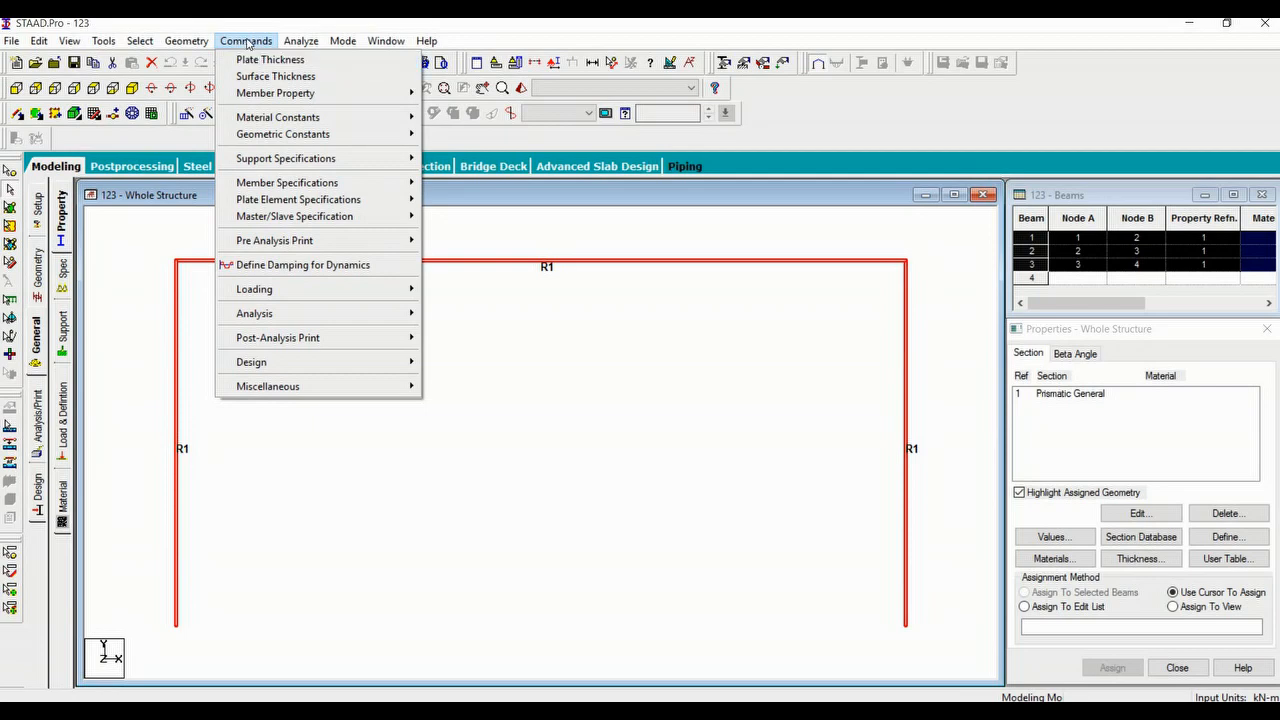
mouse_move(263, 126)
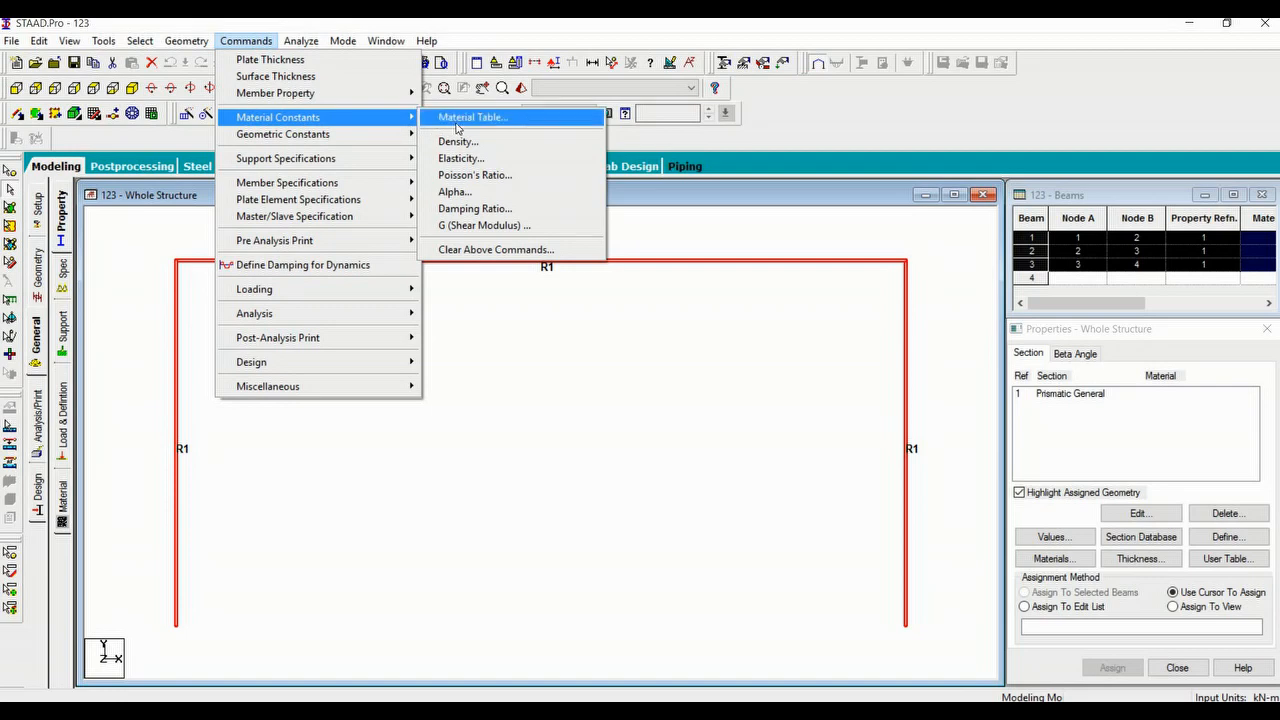
click(462, 158)
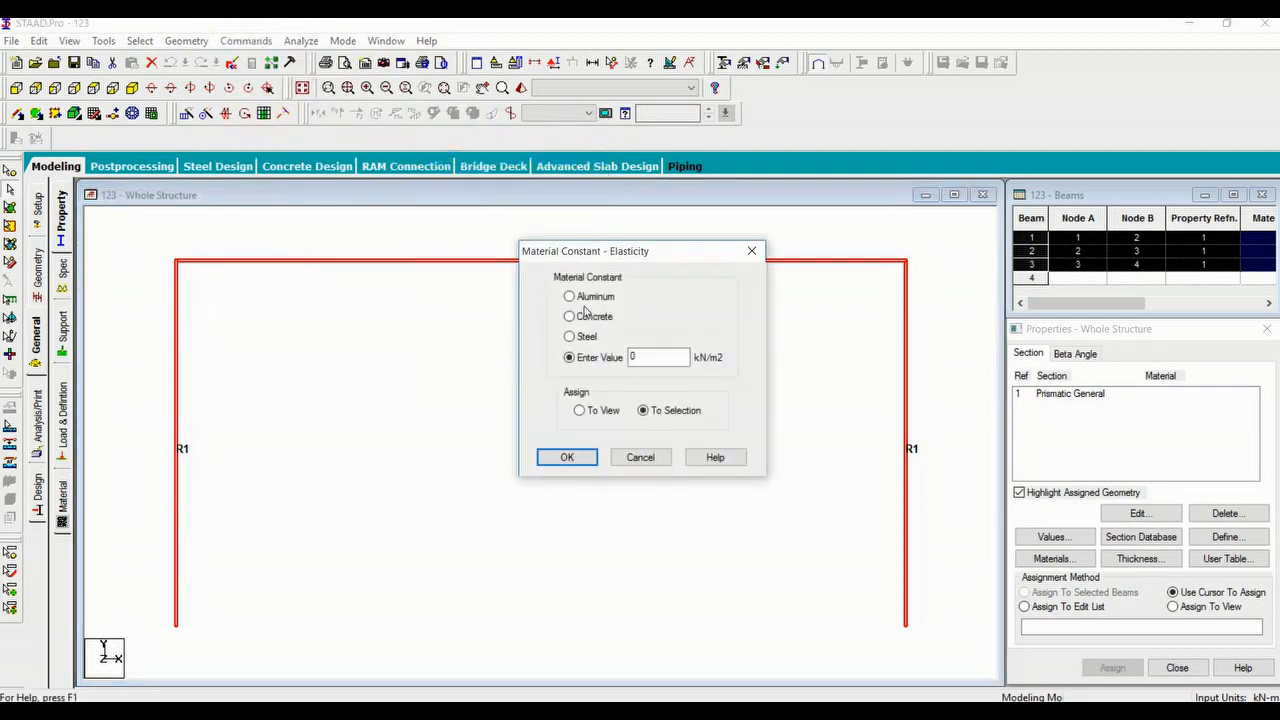
click(704, 712)
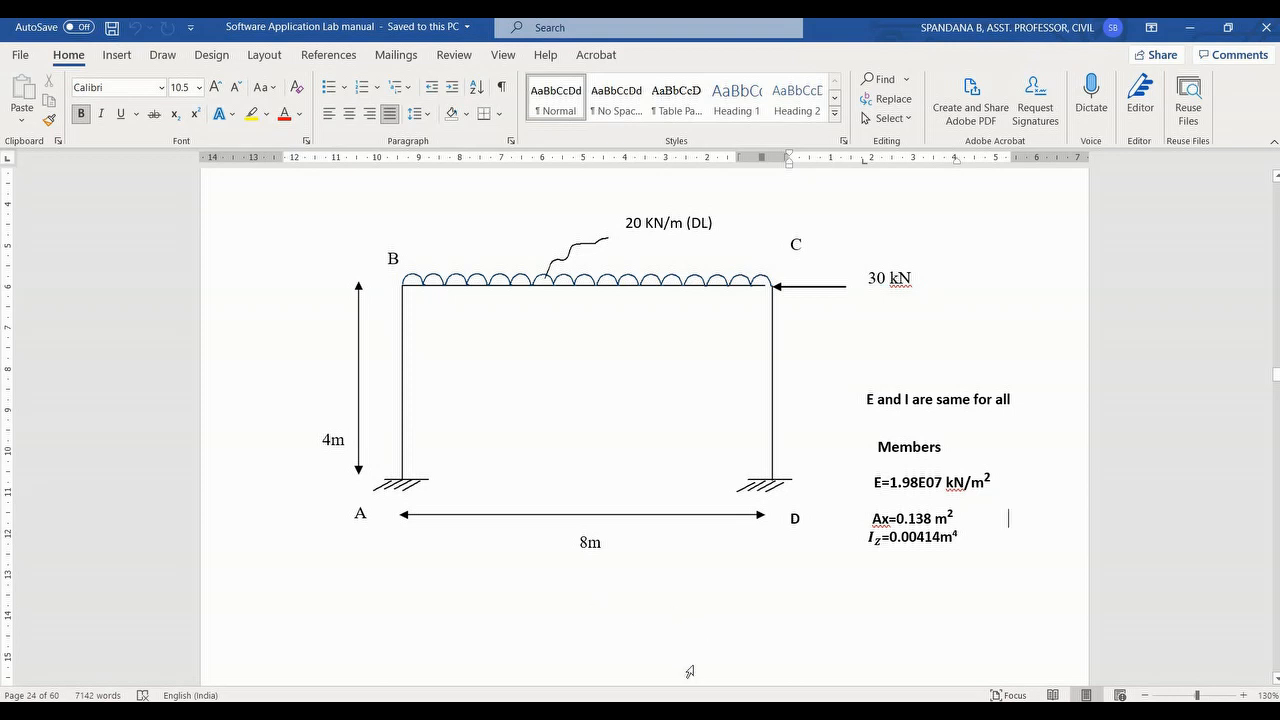
key(alt+Tab)
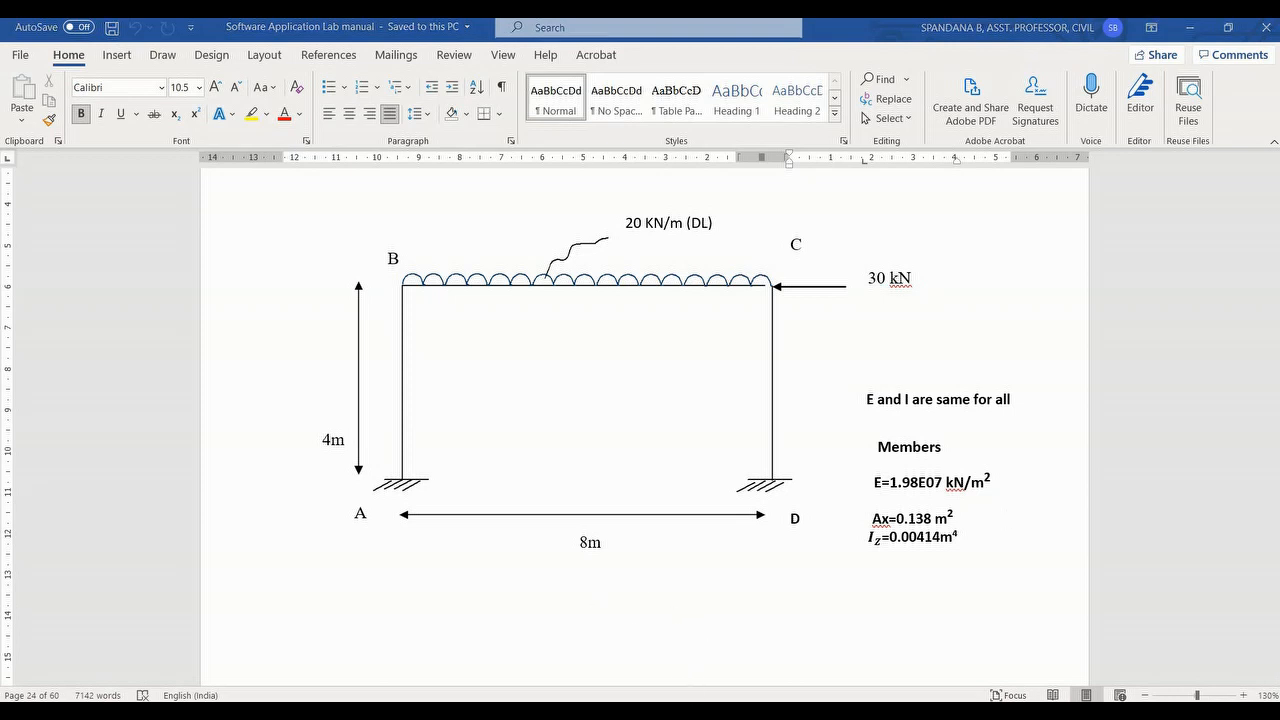
click(659, 357)
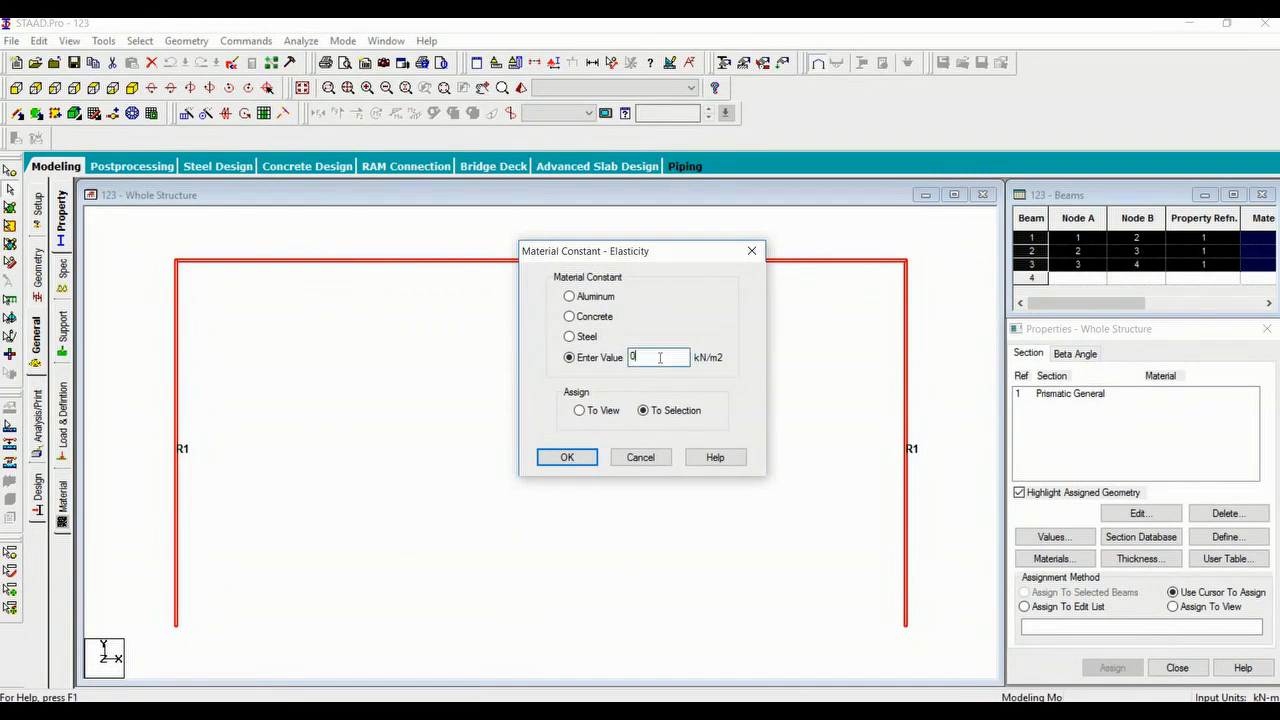
key(BackSpace)
text(1.98)
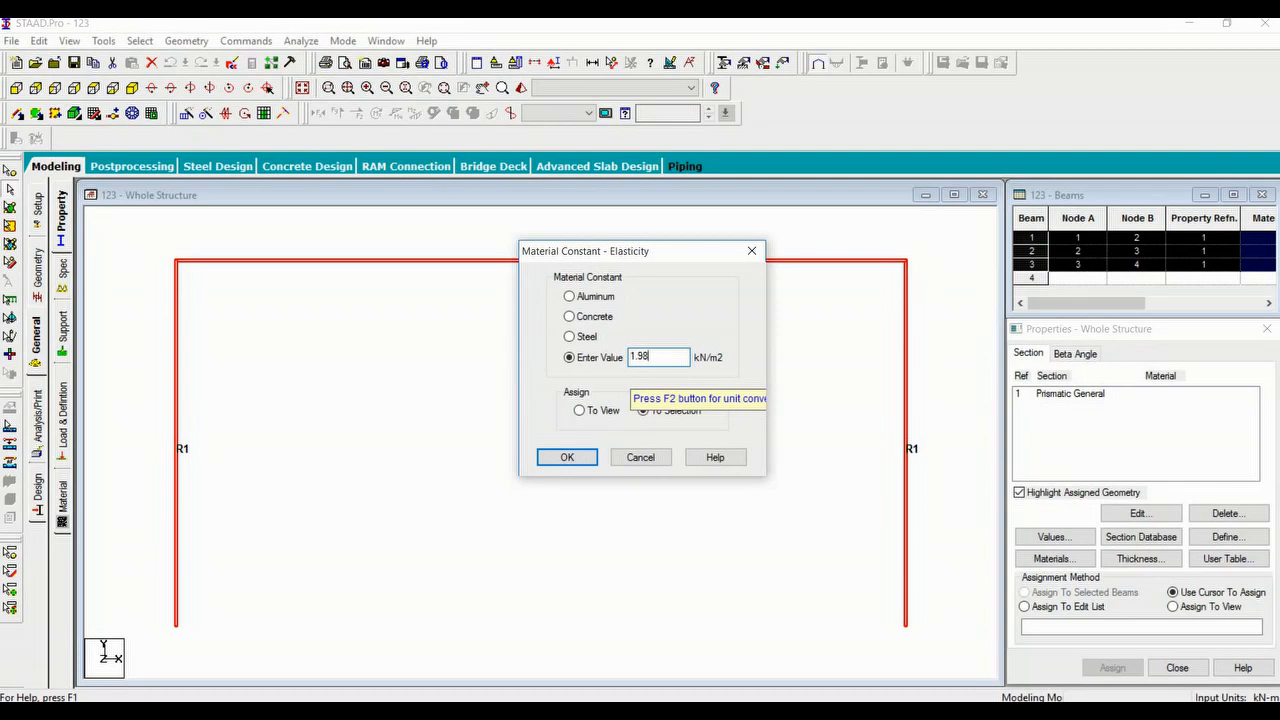
text(E07)
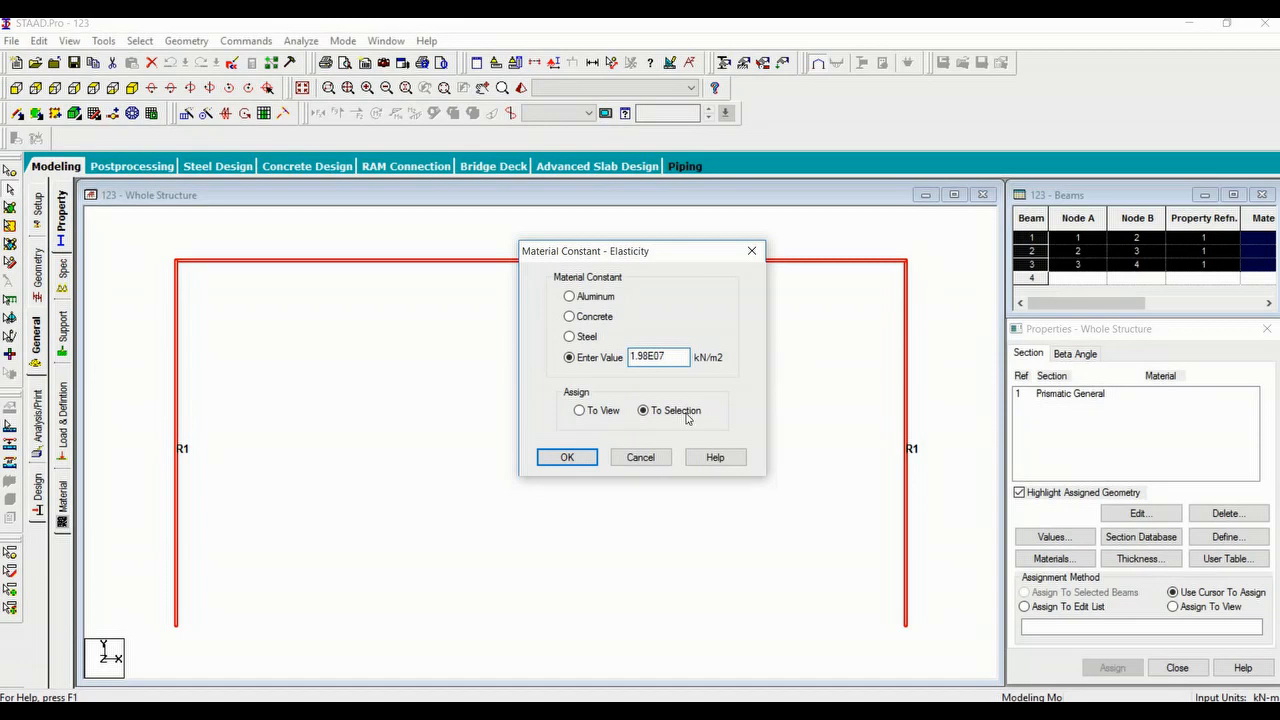
click(570, 458)
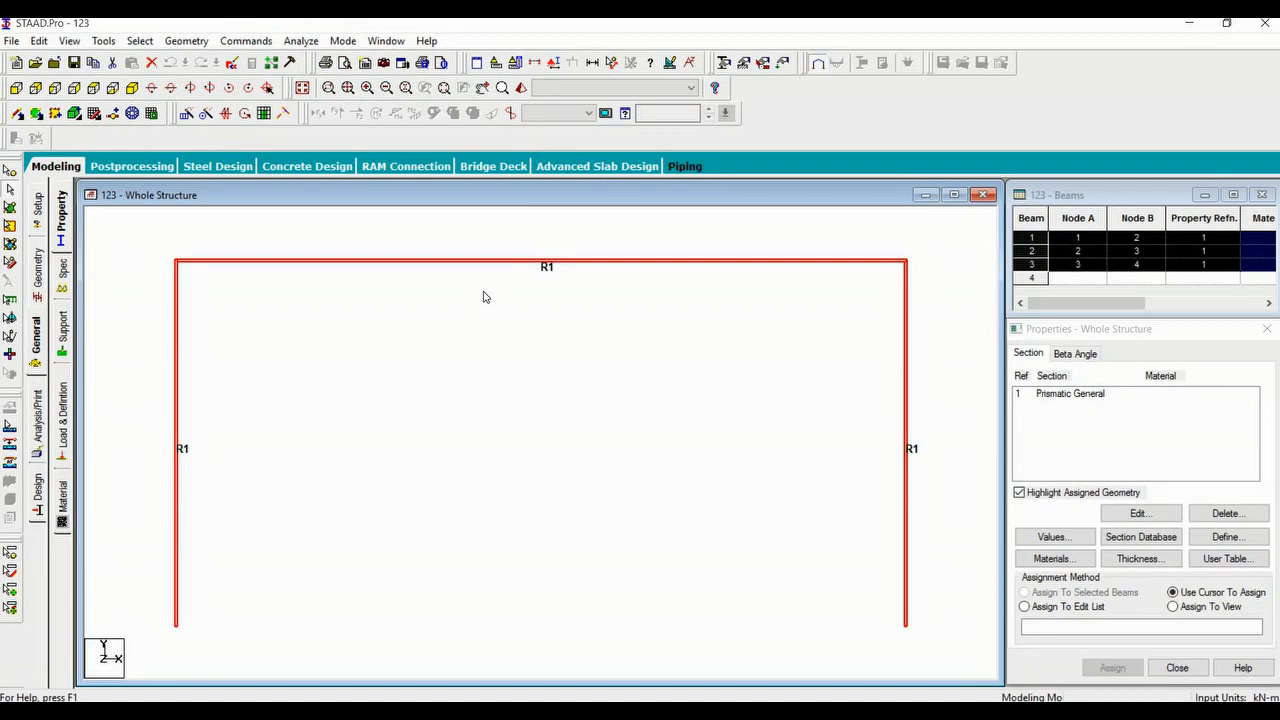
Assign a density constant of 25 kN/m3 to the selected frame members.
click(249, 45)
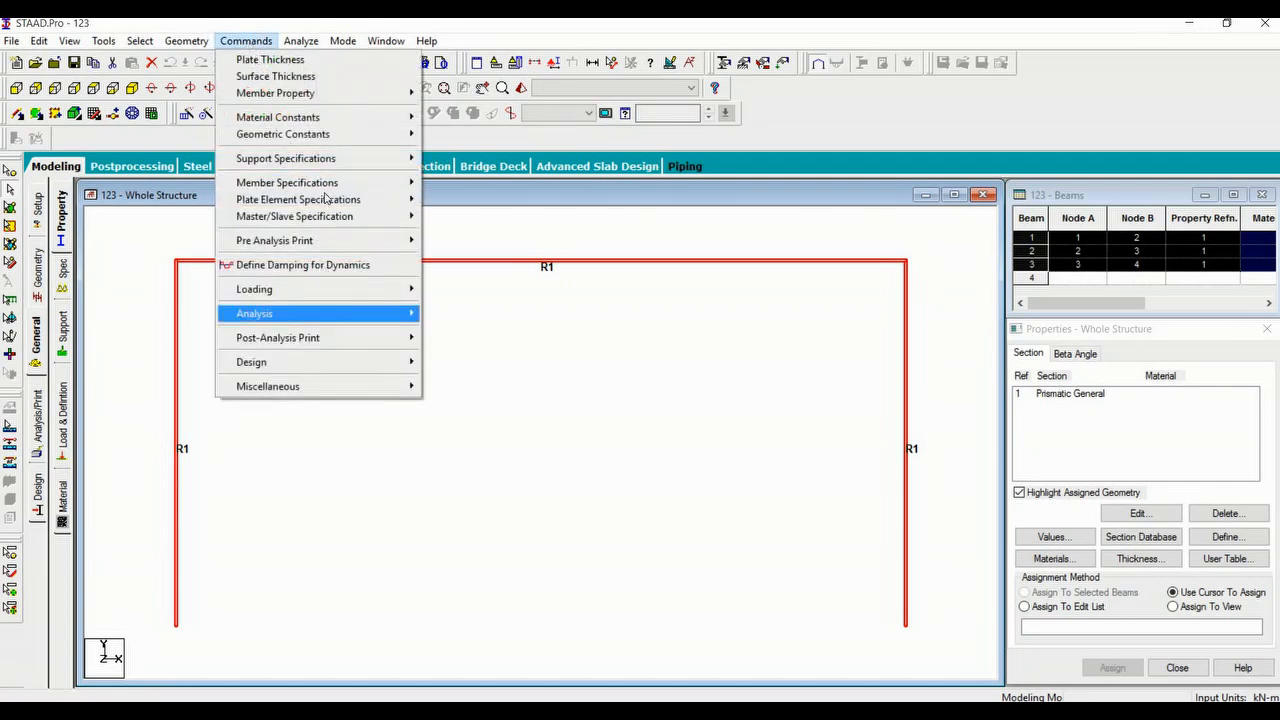
mouse_move(312, 132)
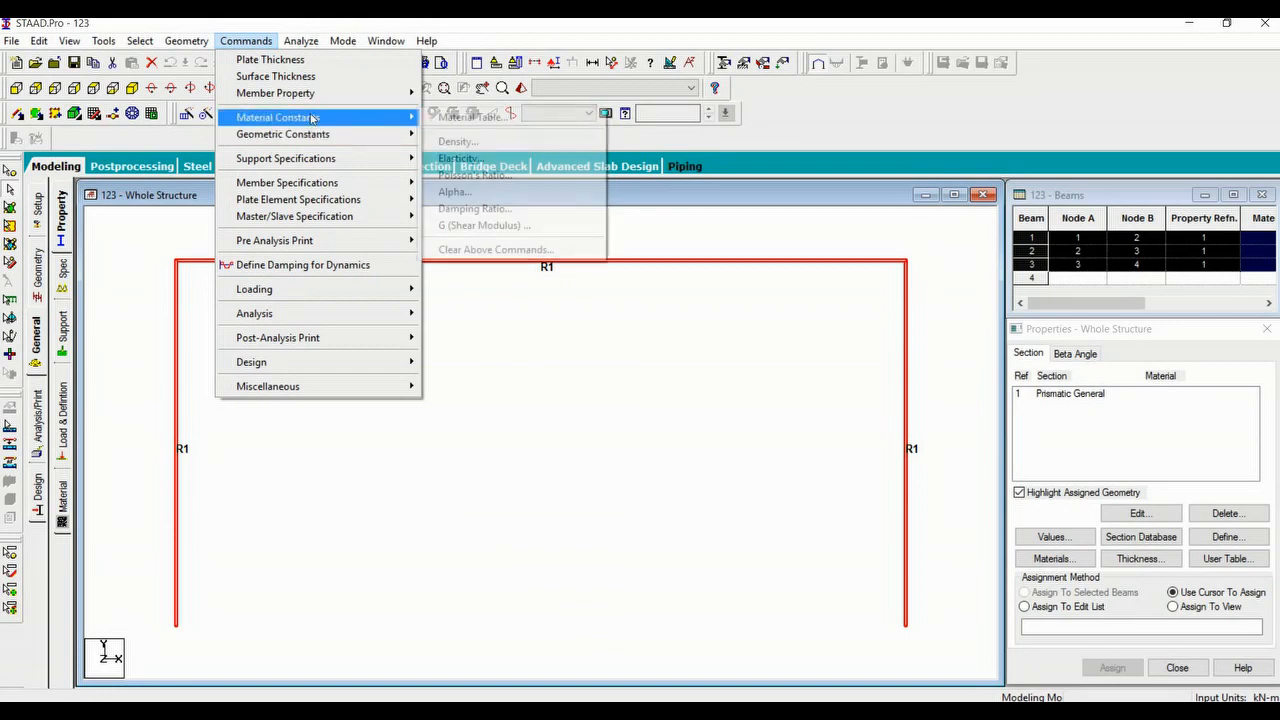
click(474, 146)
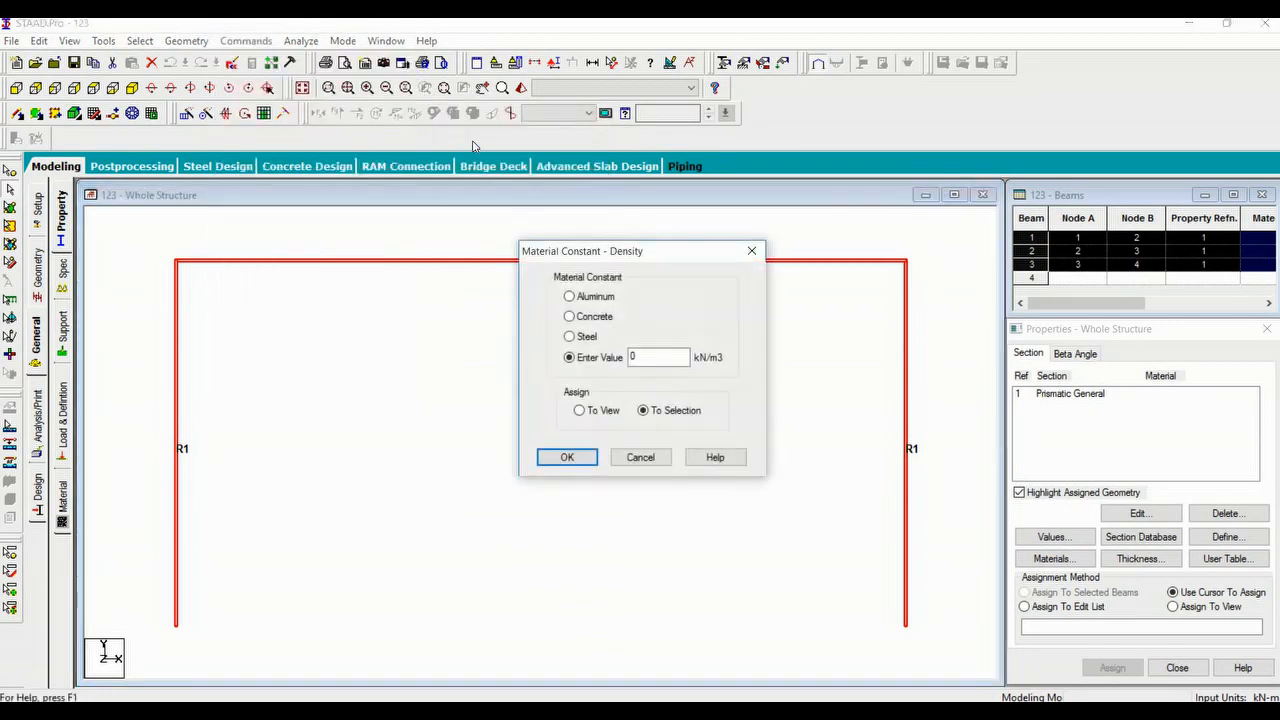
double_click(665, 356)
text(25)
click(567, 457)
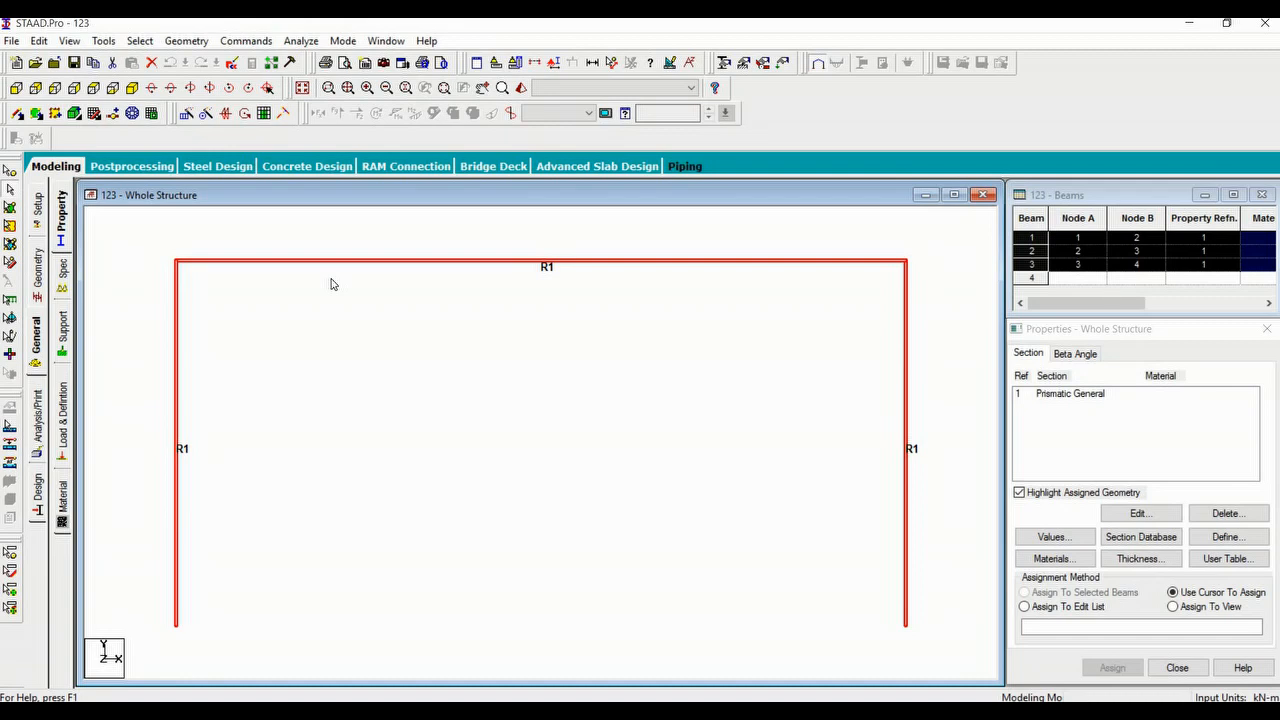
click(252, 41)
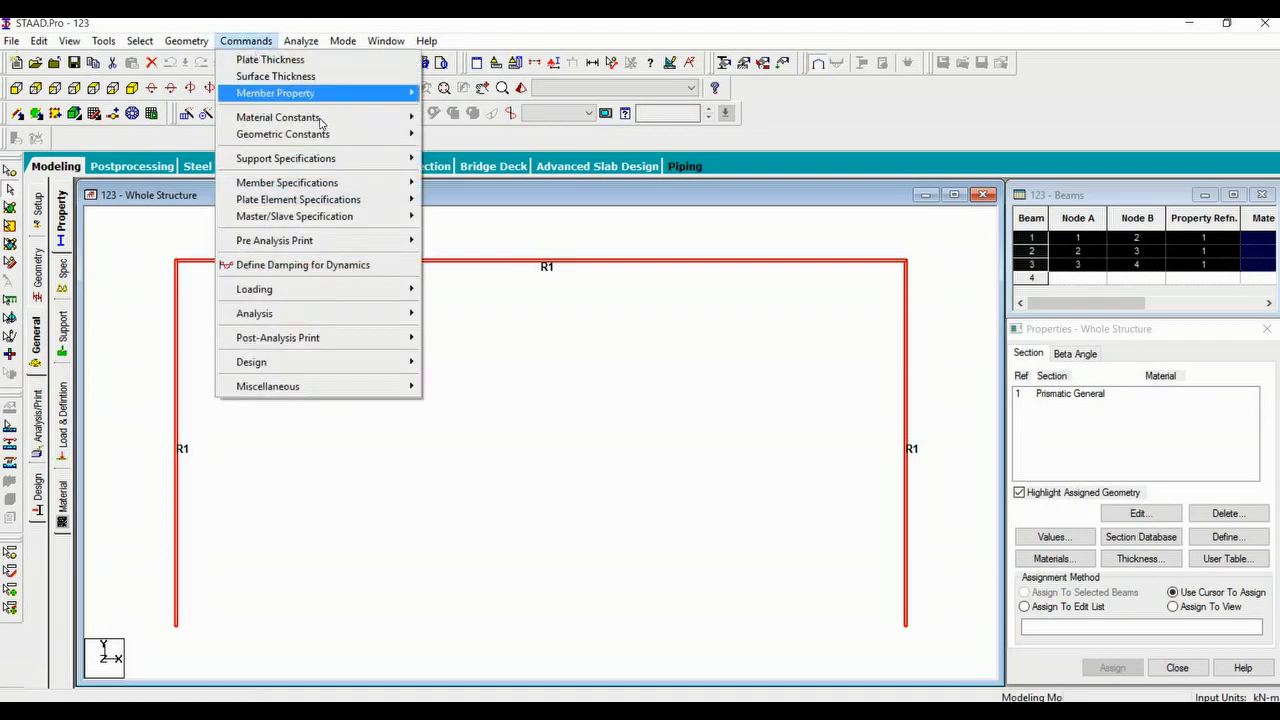
mouse_move(316, 117)
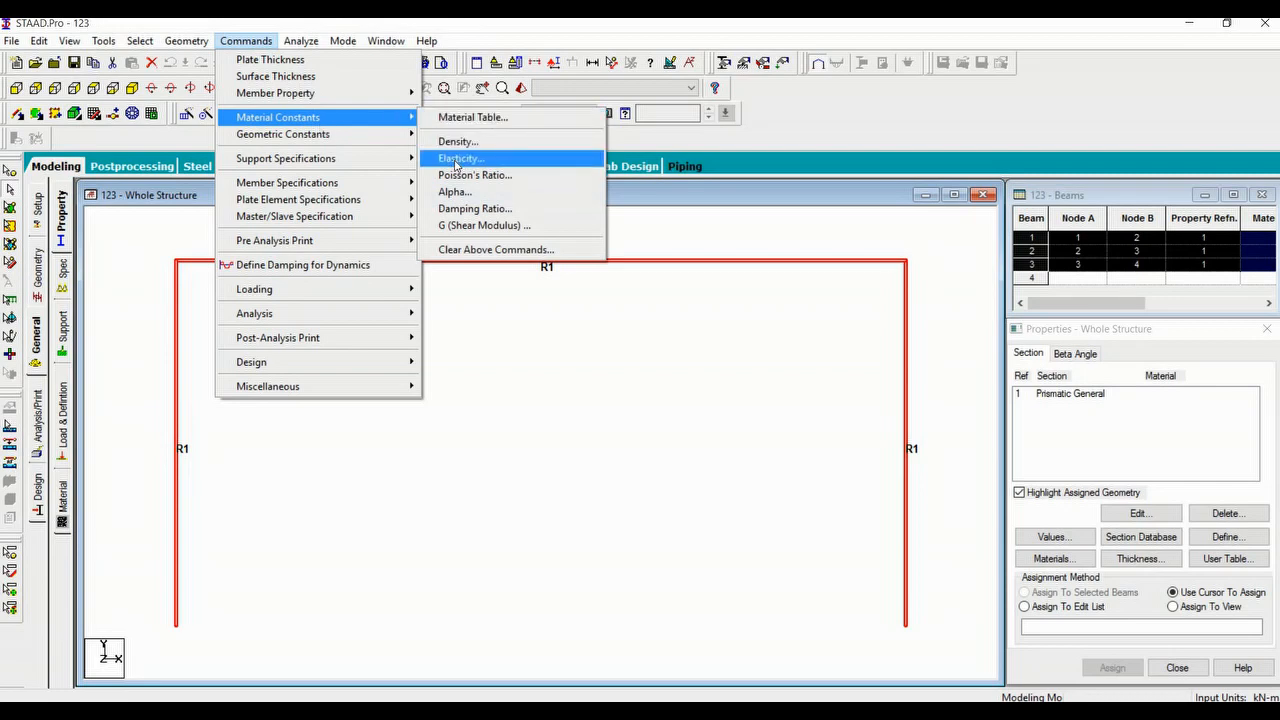
click(557, 435)
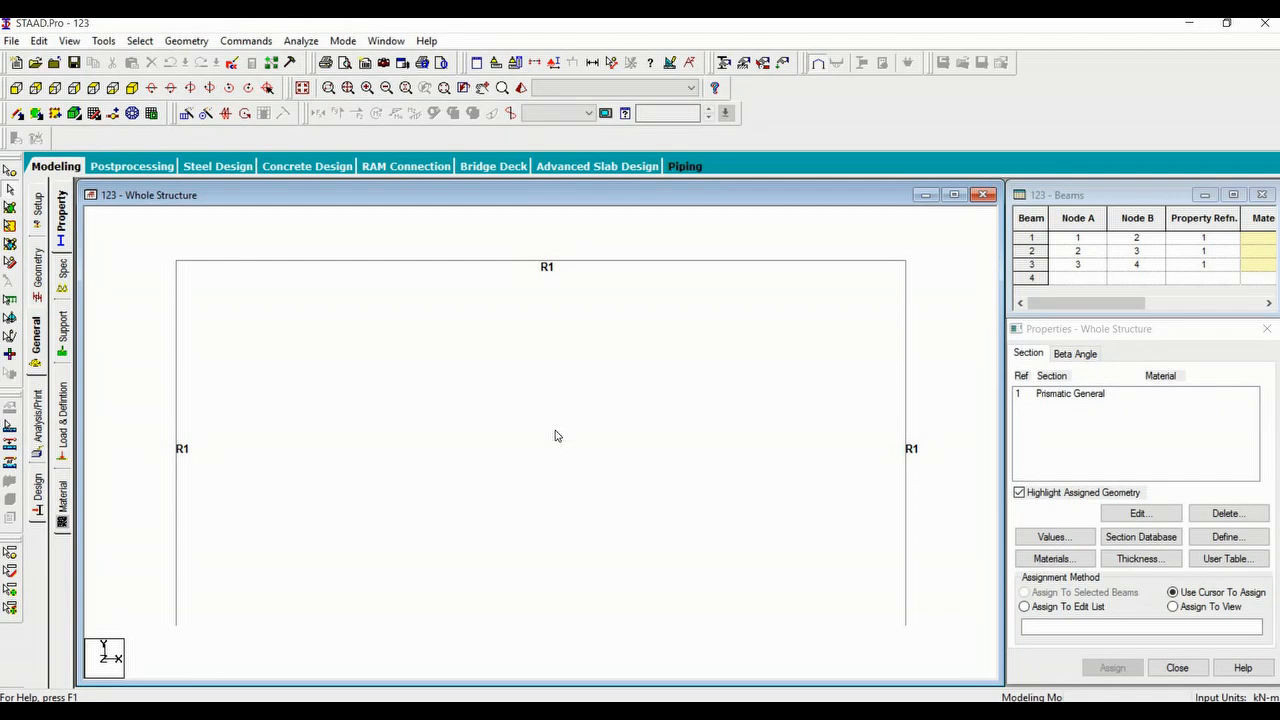
key(alt+Tab)
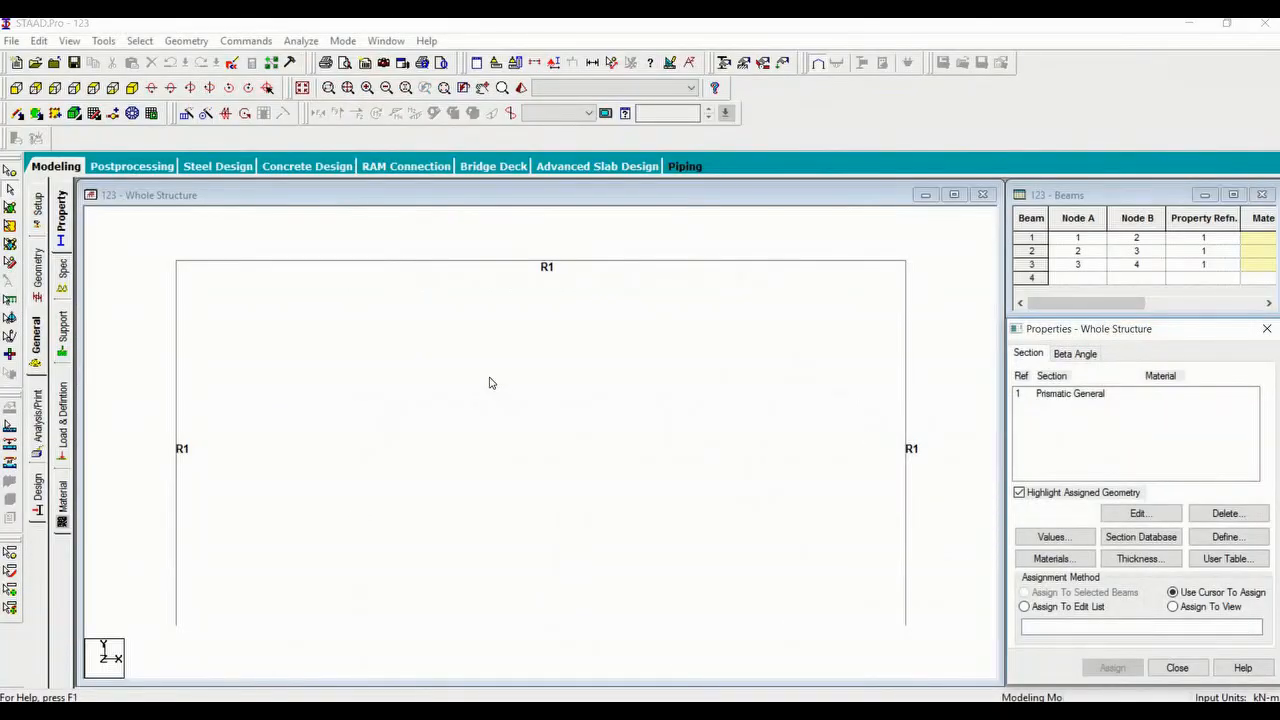
click(489, 383)
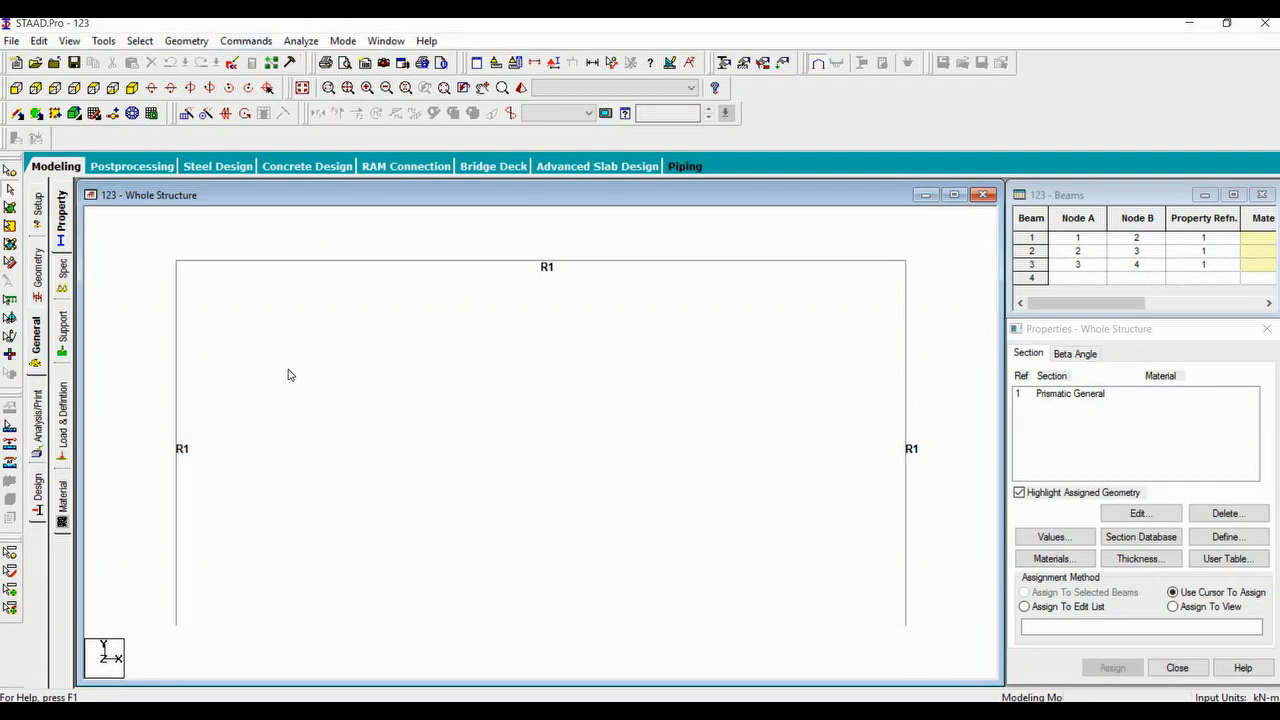
Save the modified structure, check the material constants in the STAAD command file and close the editor.
click(234, 63)
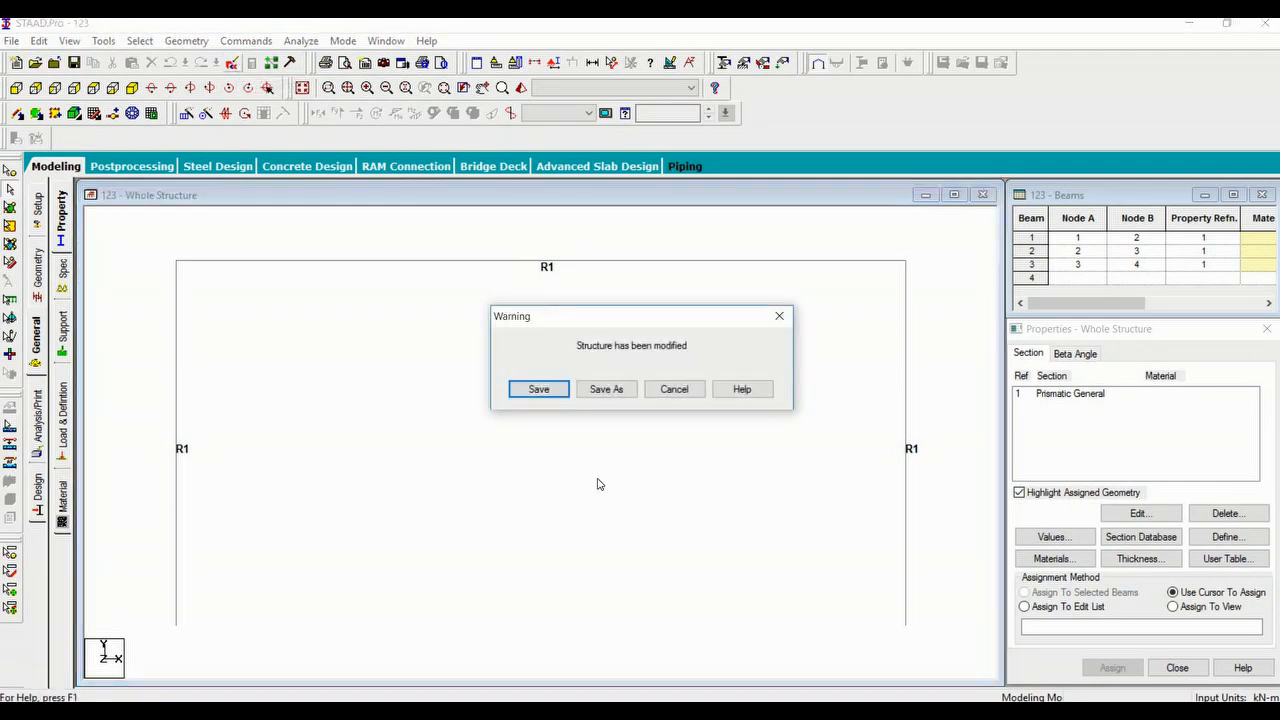
click(538, 390)
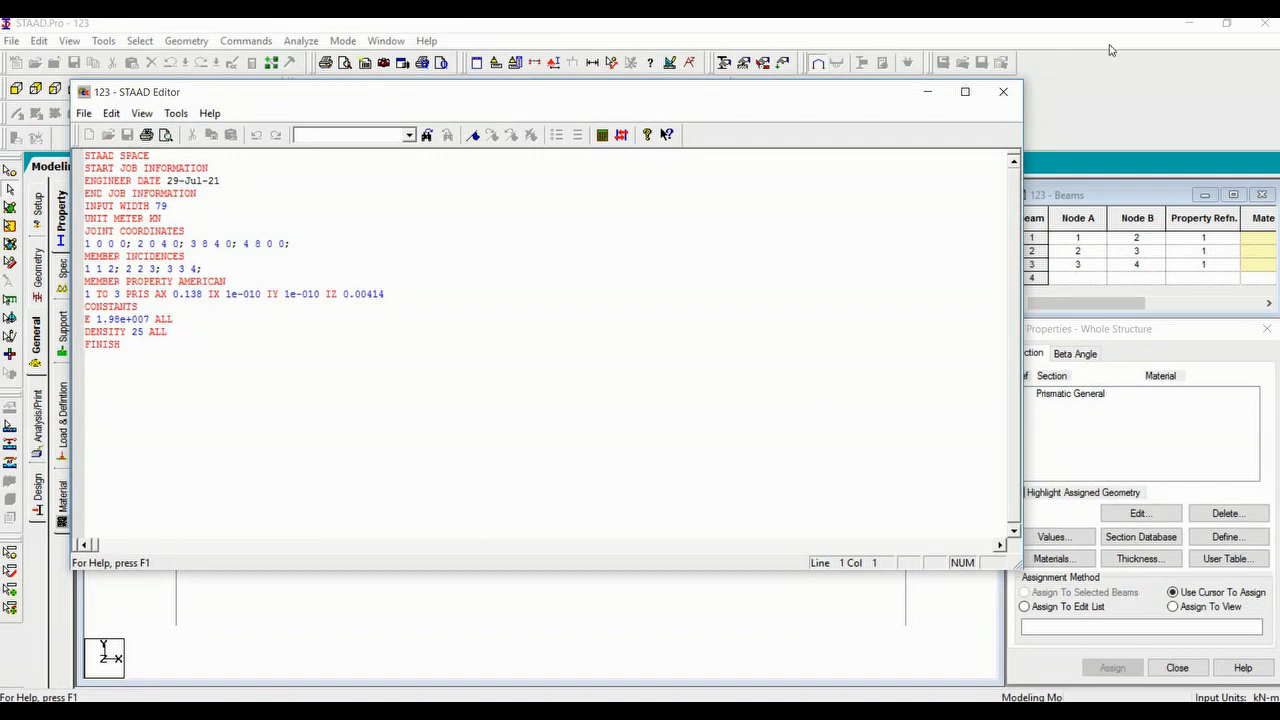
click(1003, 91)
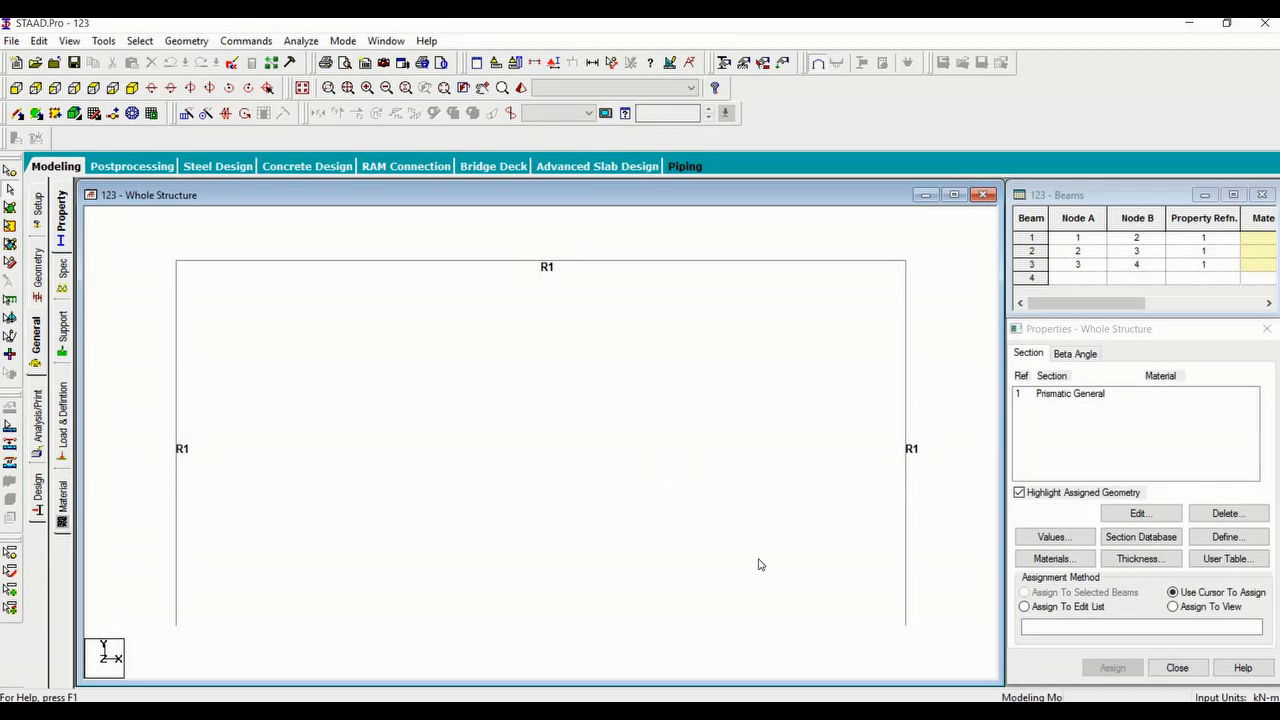
Consult the frame sketch in the Word manual for the support type and add a fixed support to the support list.
click(364, 711)
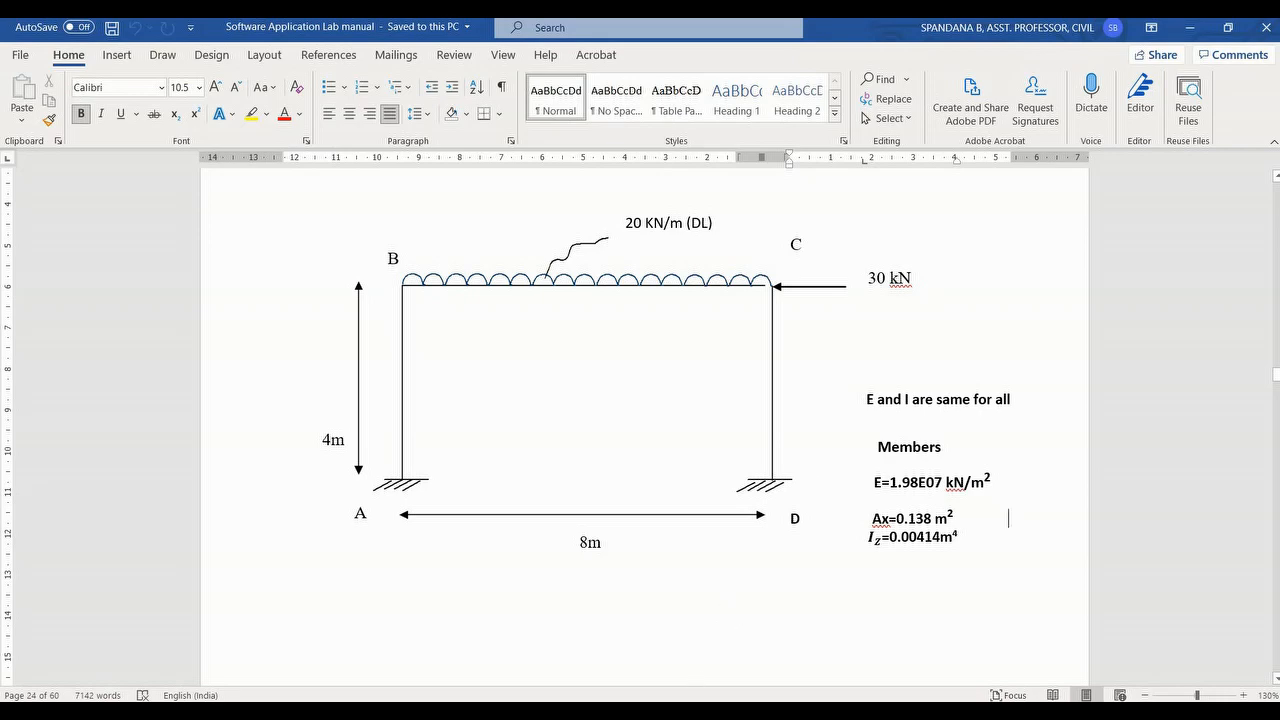
key(alt+Tab)
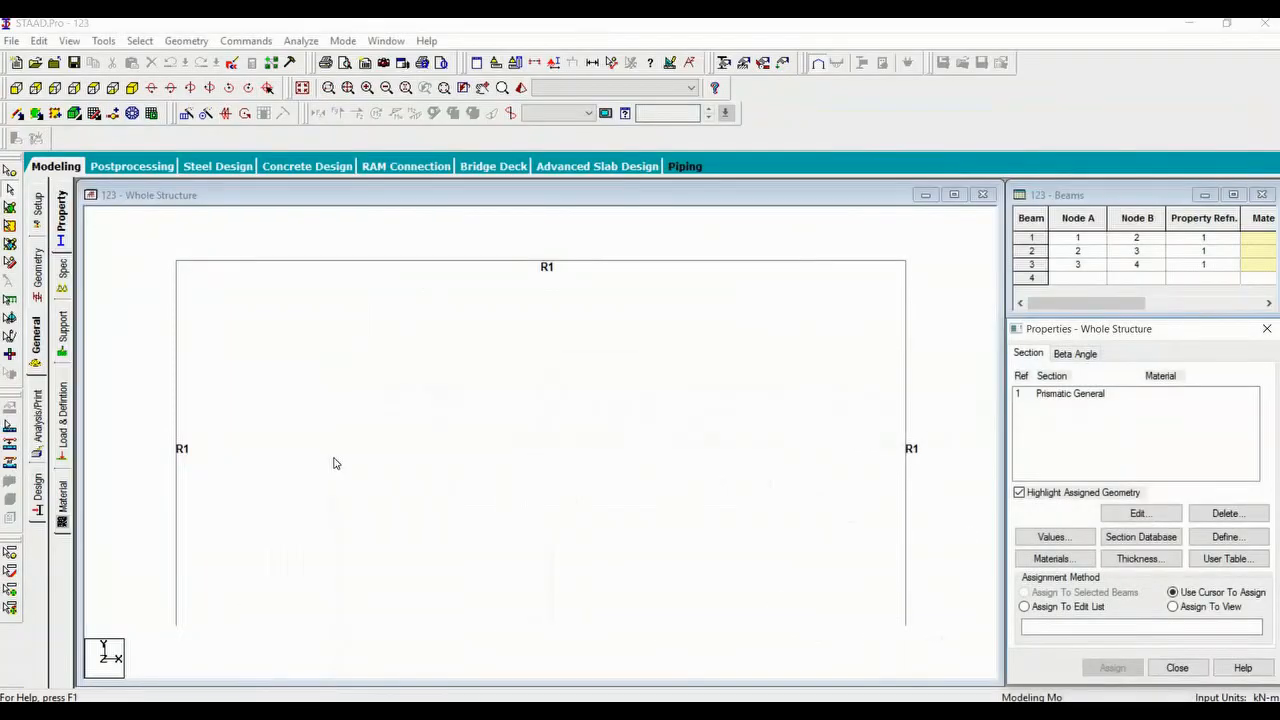
click(38, 348)
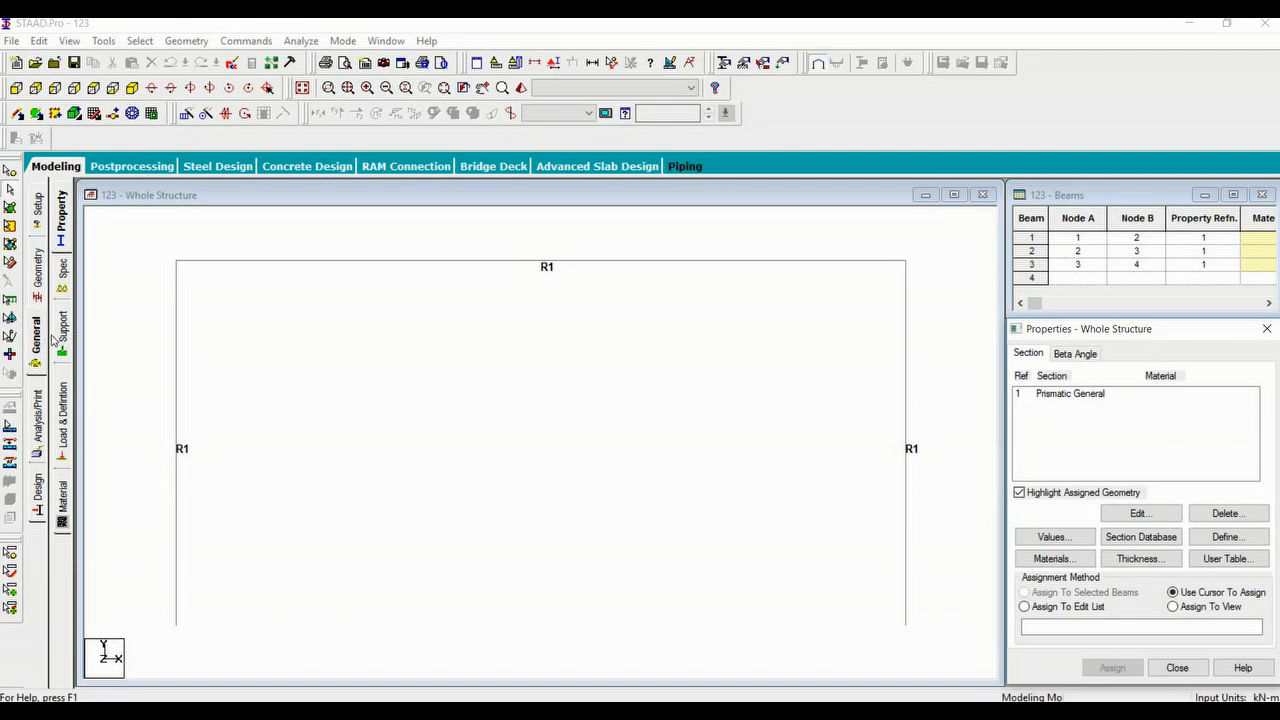
click(62, 336)
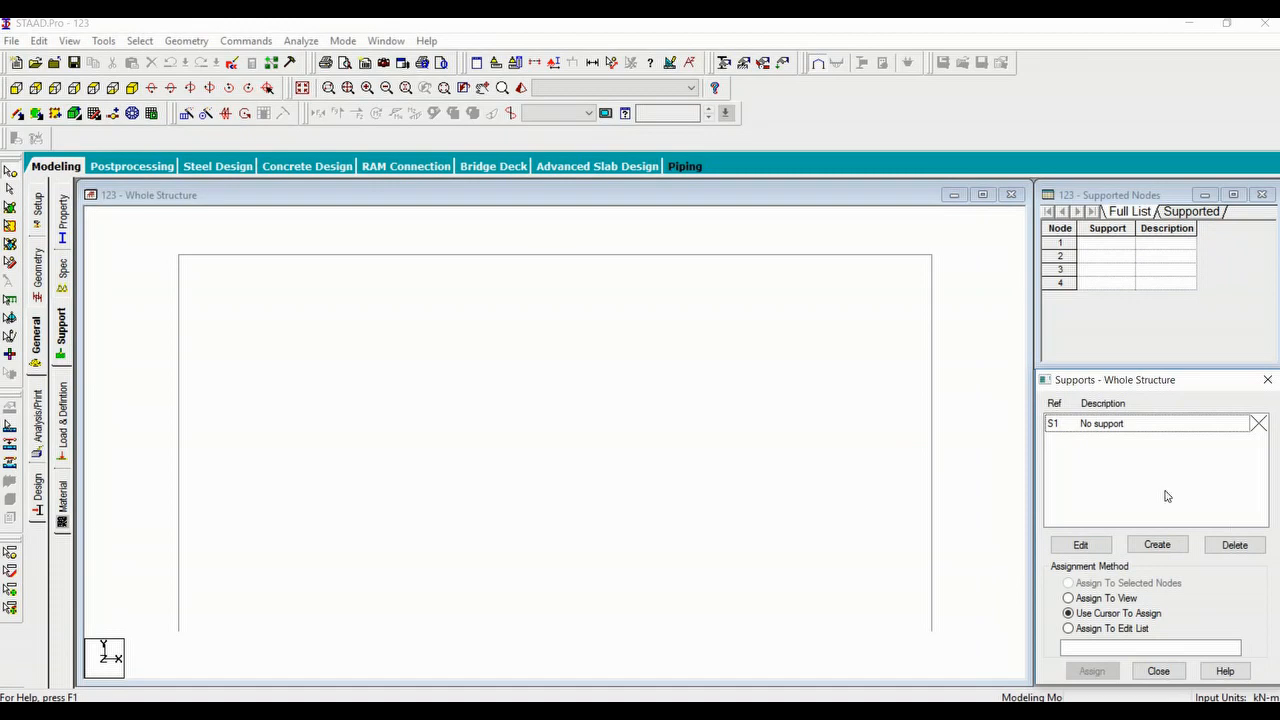
click(1157, 545)
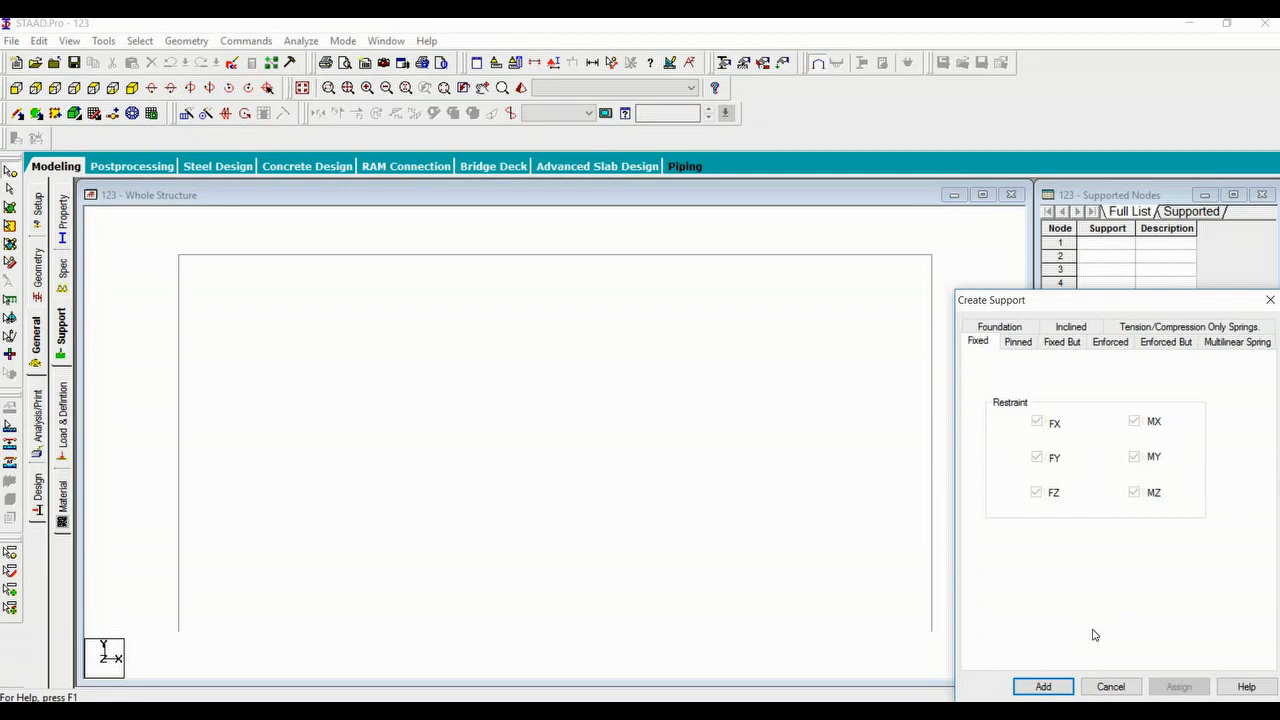
click(1022, 341)
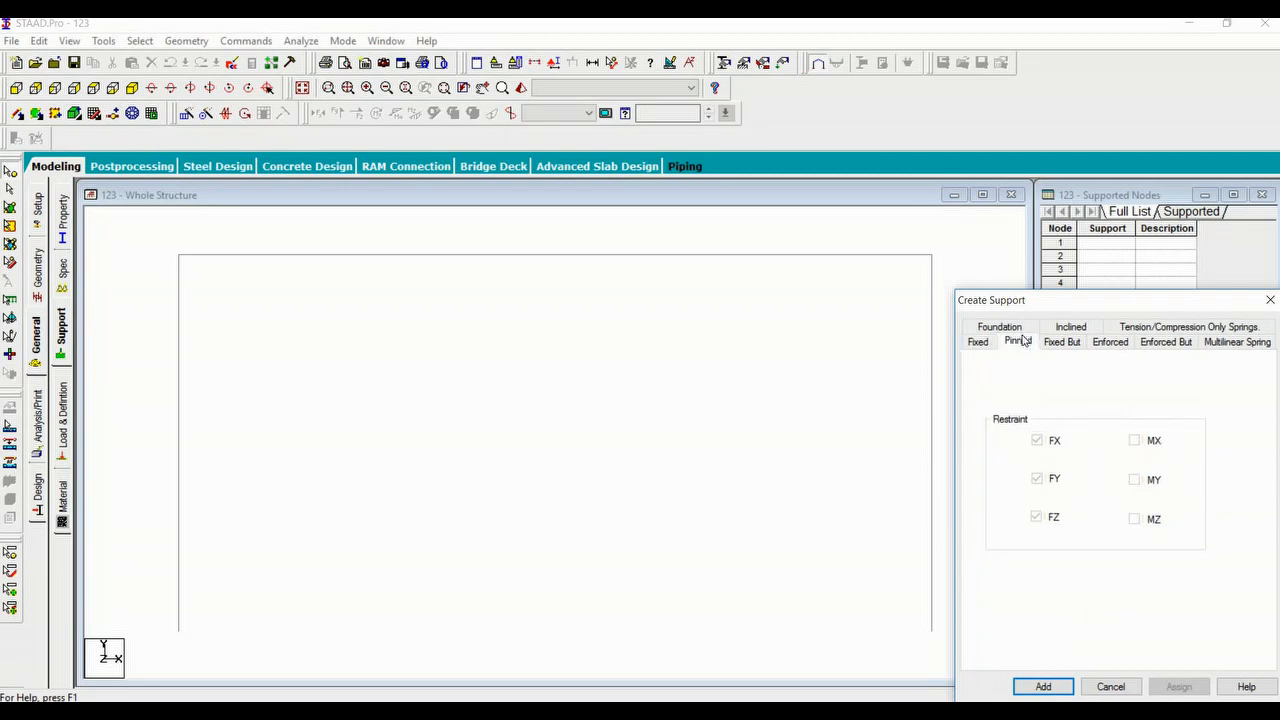
click(980, 344)
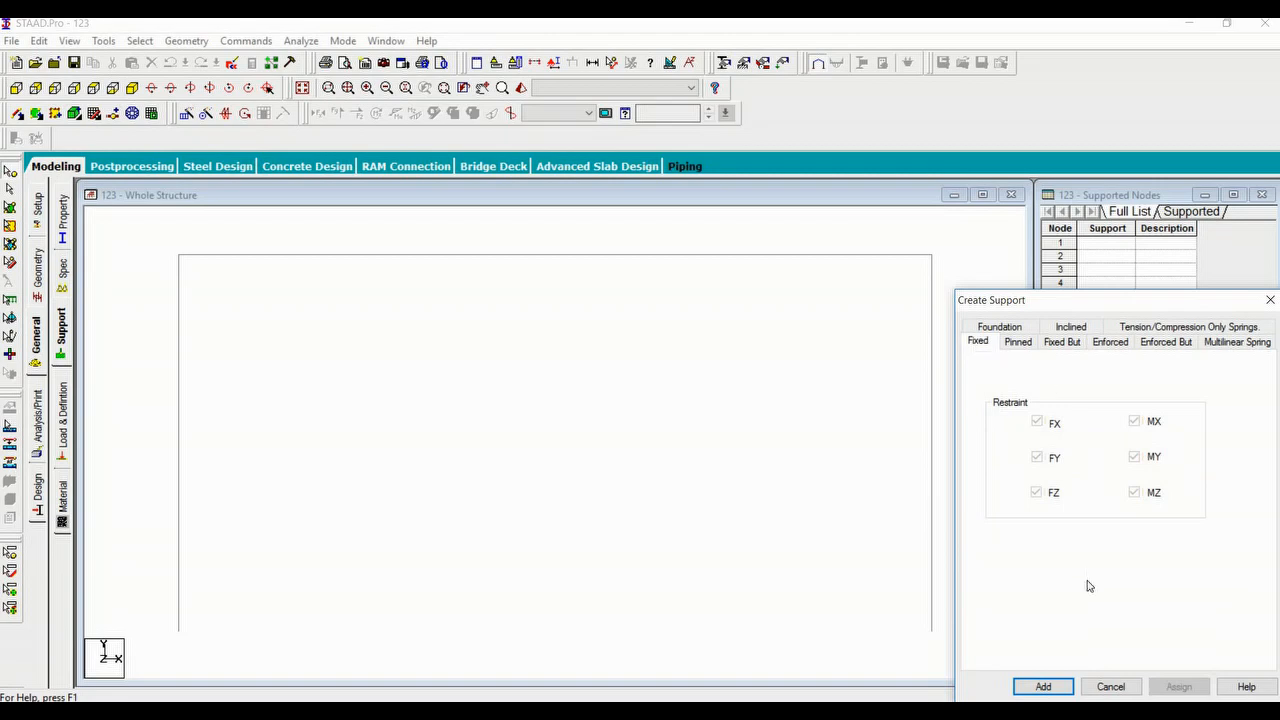
click(1045, 687)
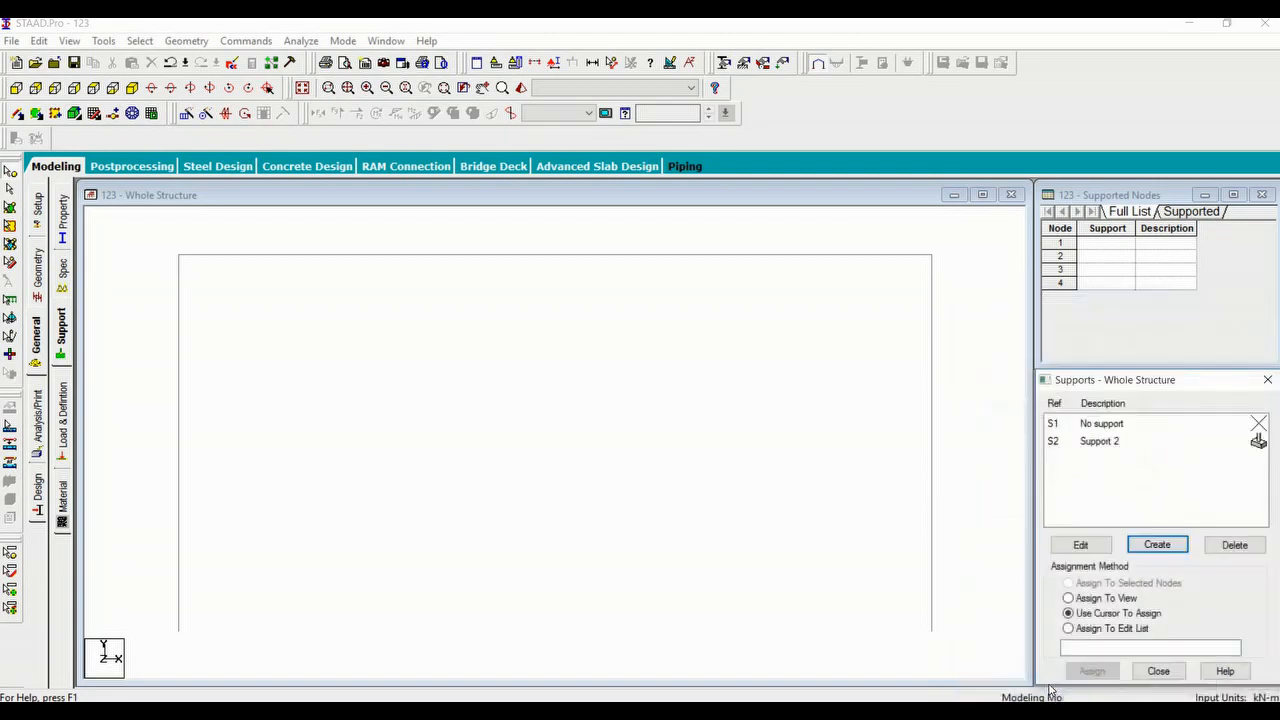
Choose Support 2 in the support list and try window-selecting the two column base nodes.
click(1097, 443)
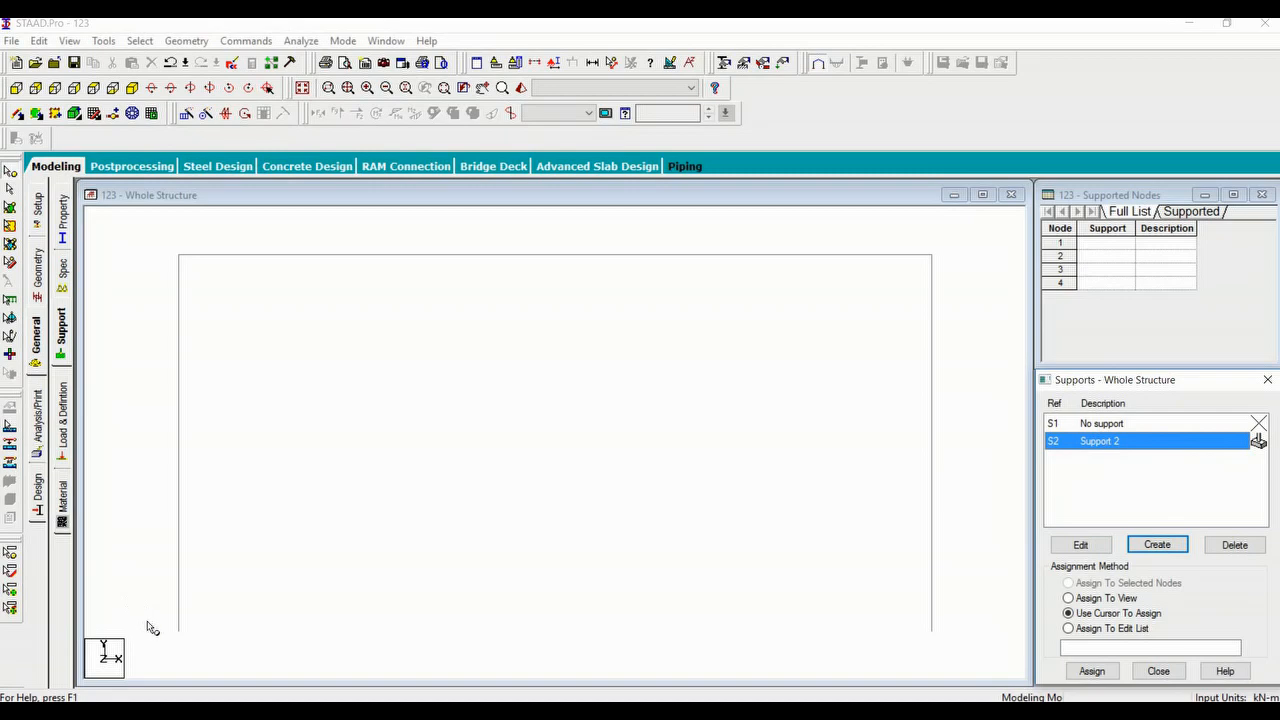
drag(148, 617, 965, 652)
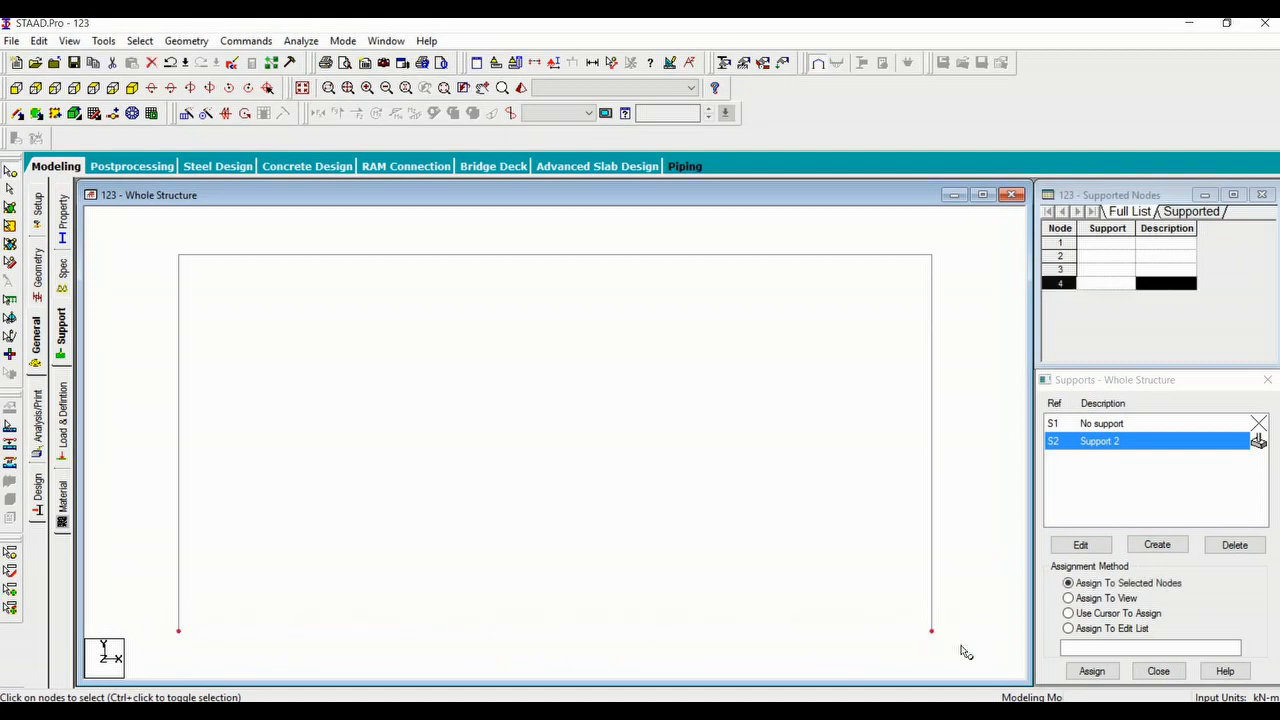
click(155, 605)
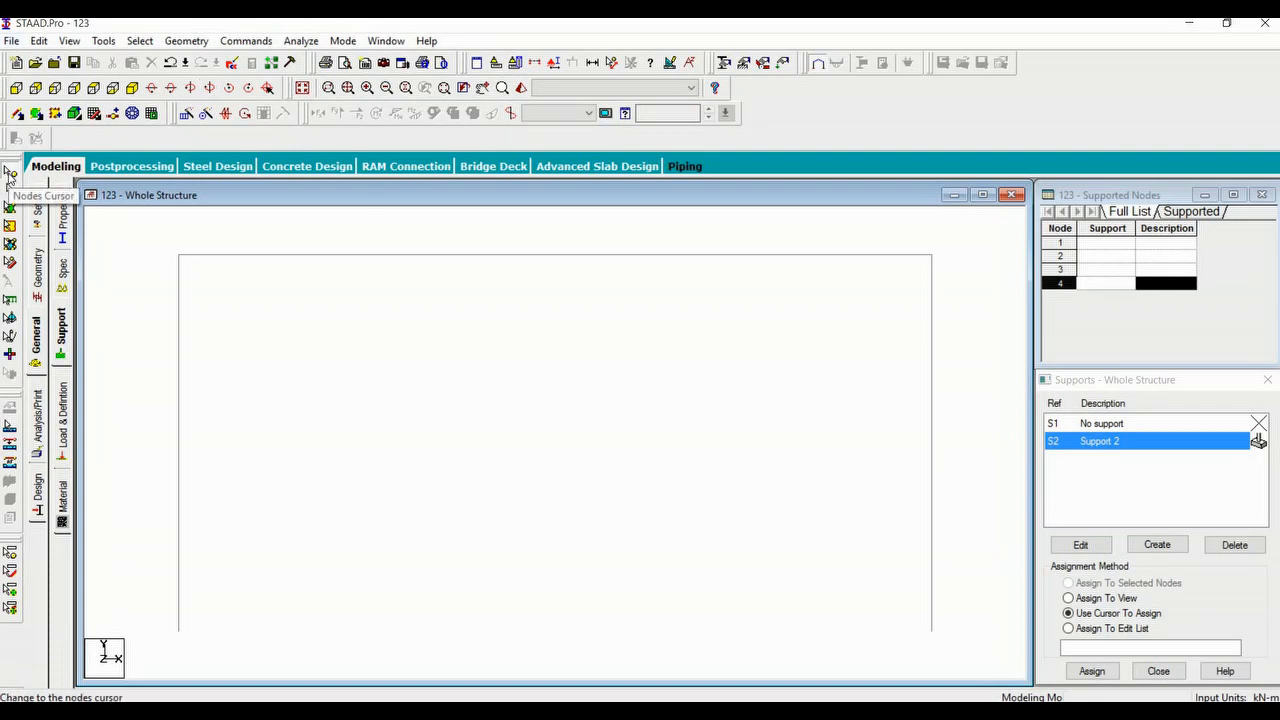
click(9, 174)
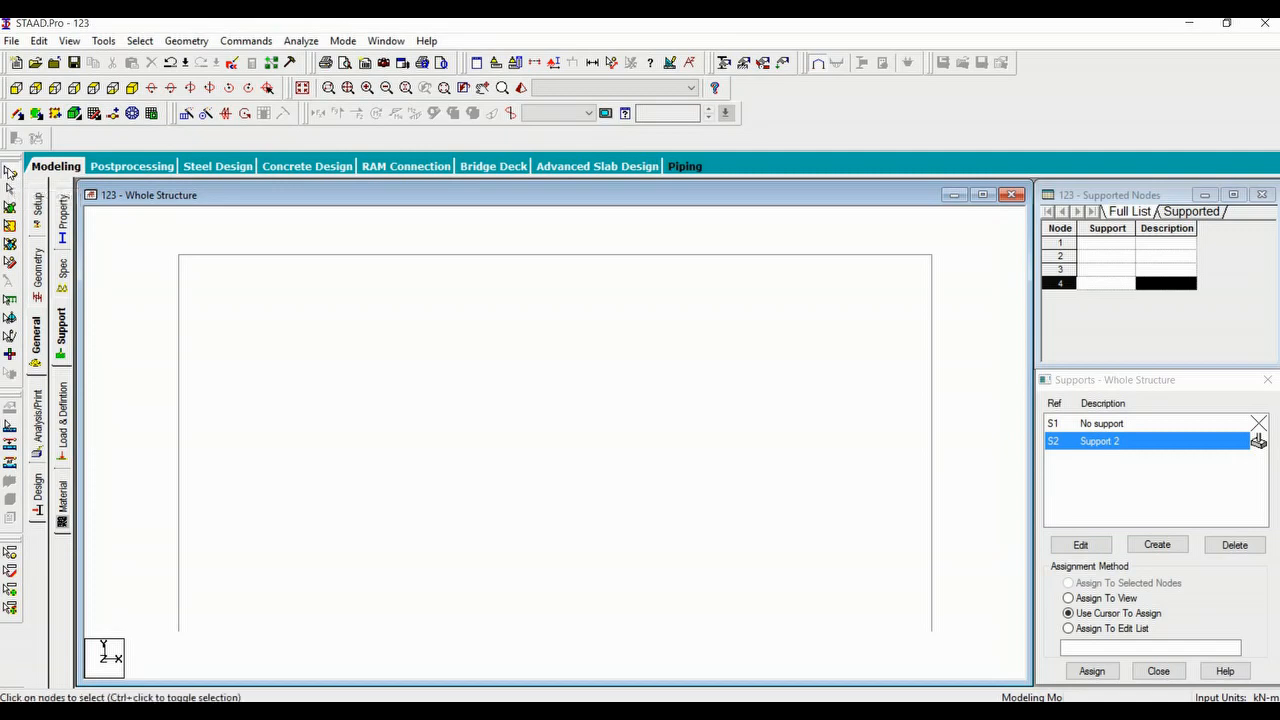
click(10, 195)
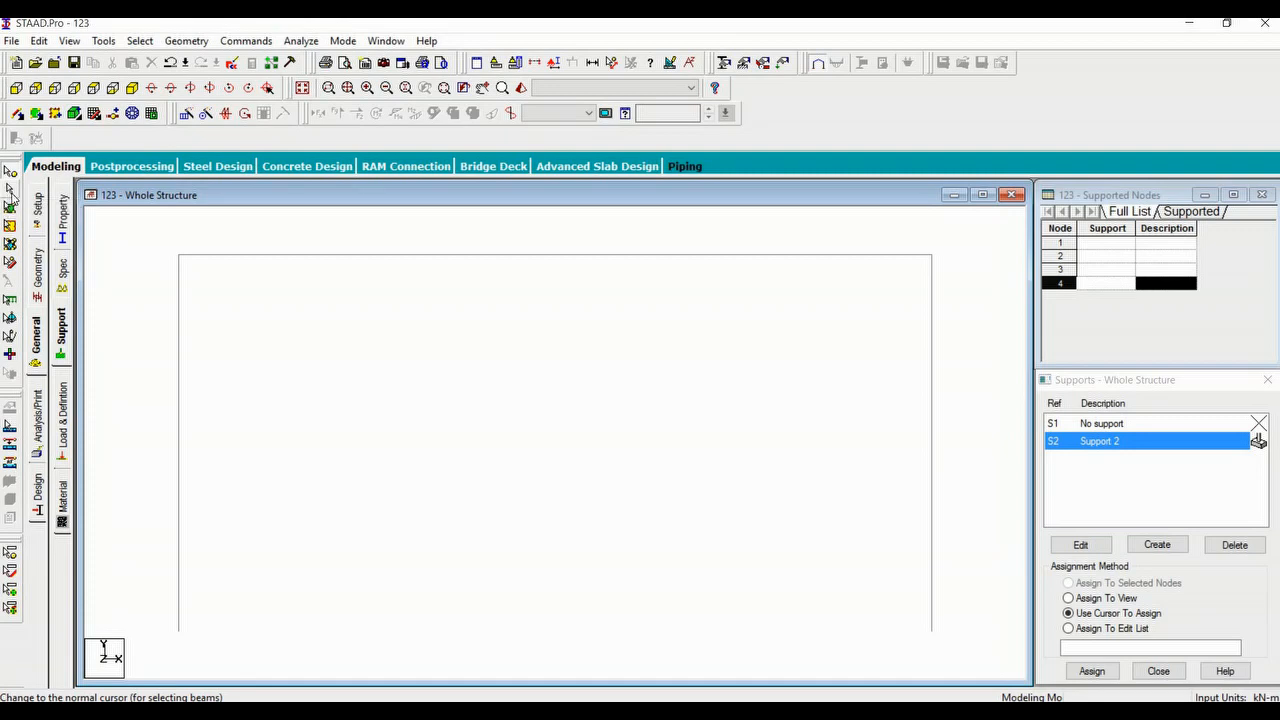
click(10, 207)
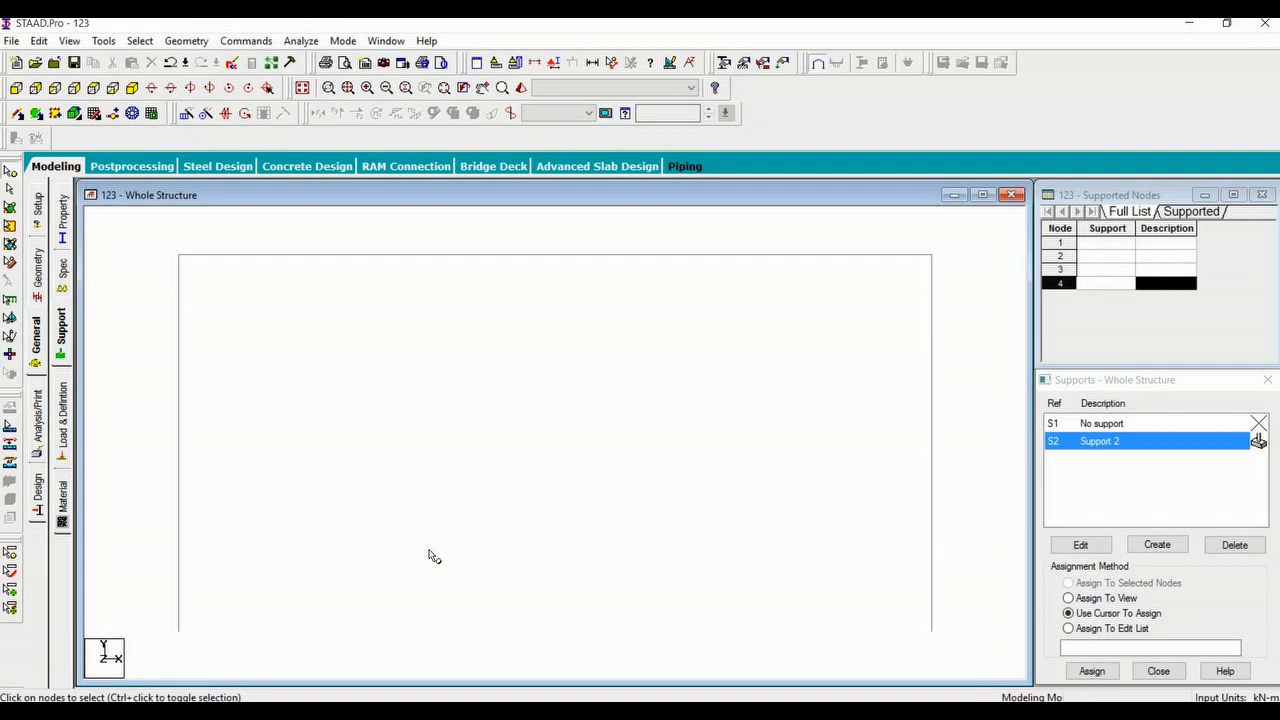
click(179, 632)
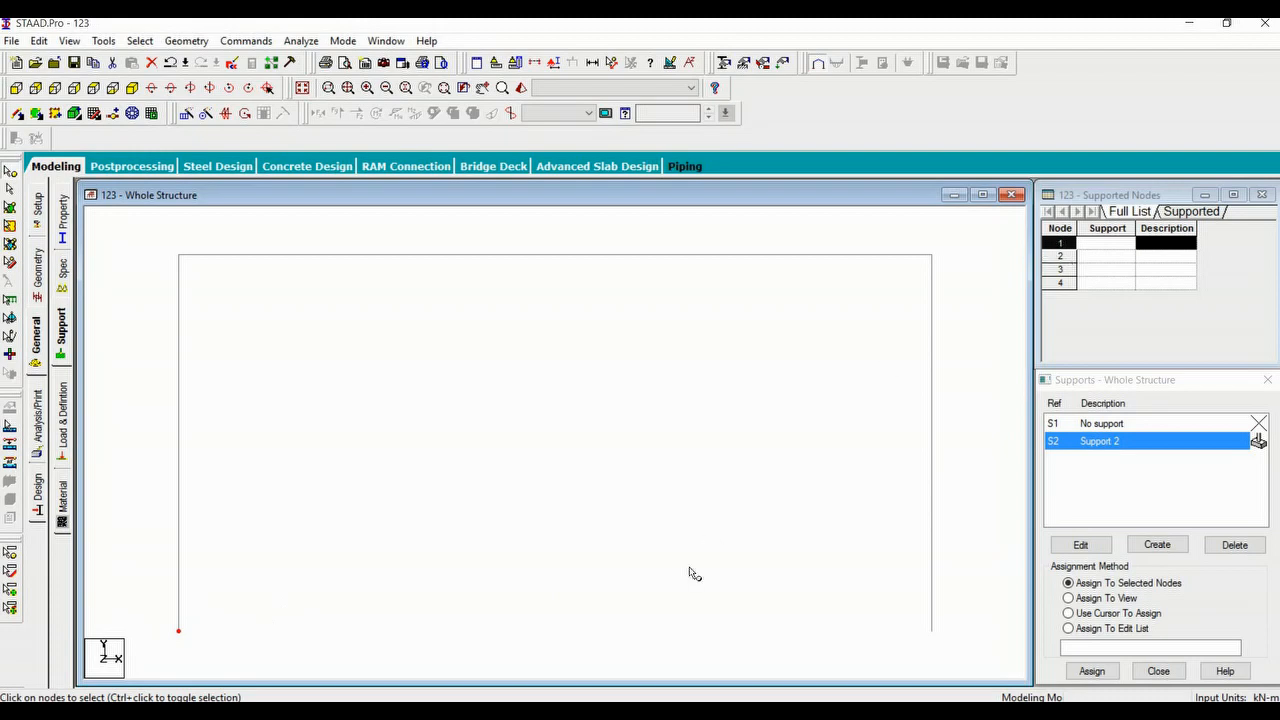
click(932, 632)
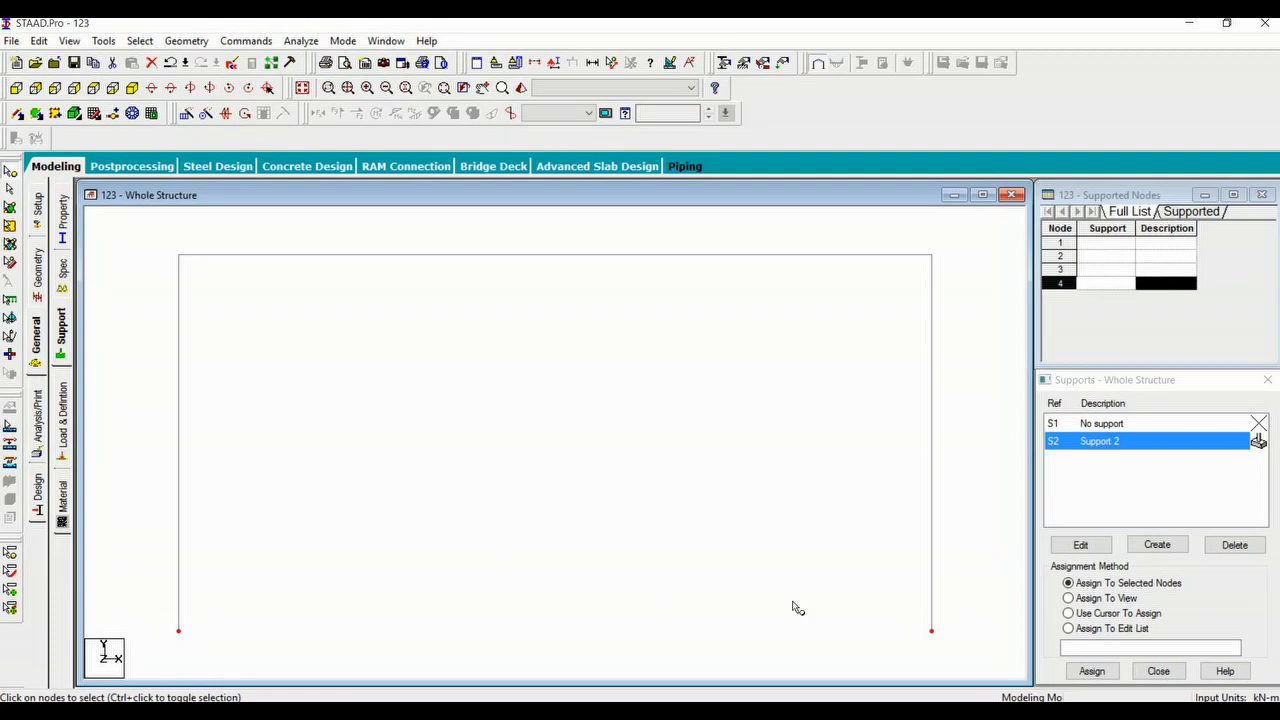
click(662, 561)
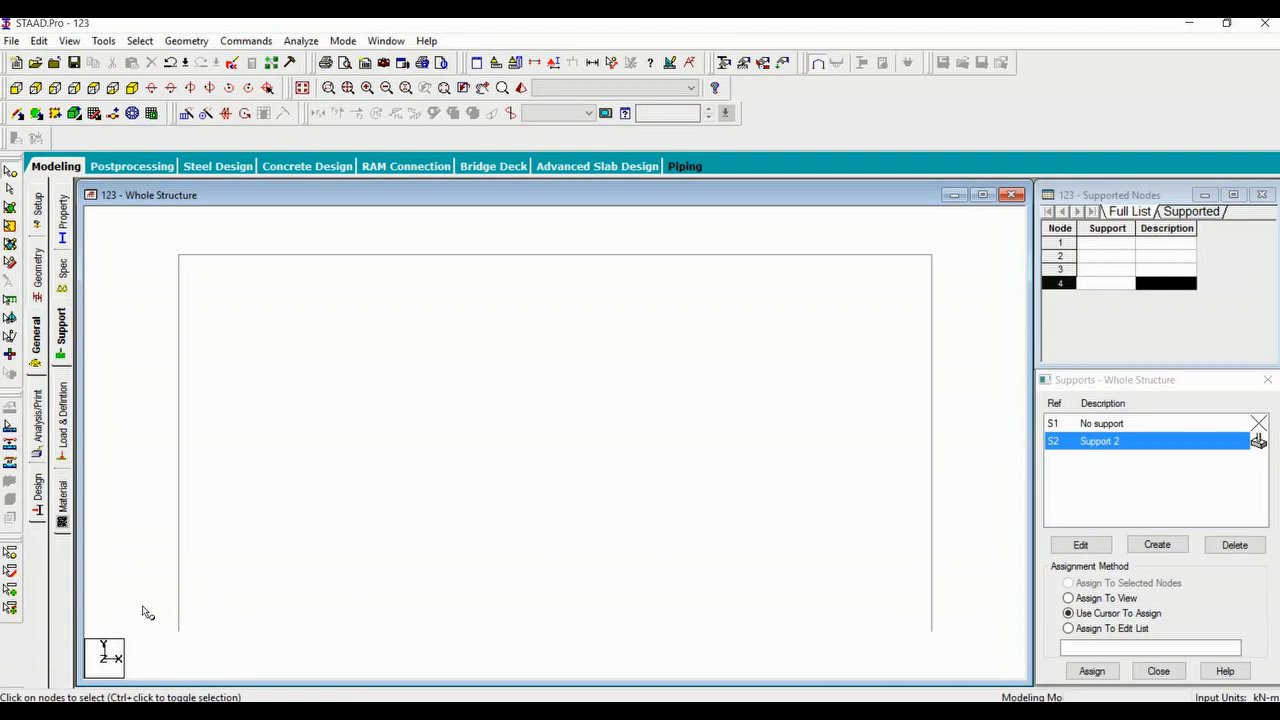
Window-select the two column base nodes, assign Support 2 to the selected nodes and clear the selection.
drag(142, 606, 968, 648)
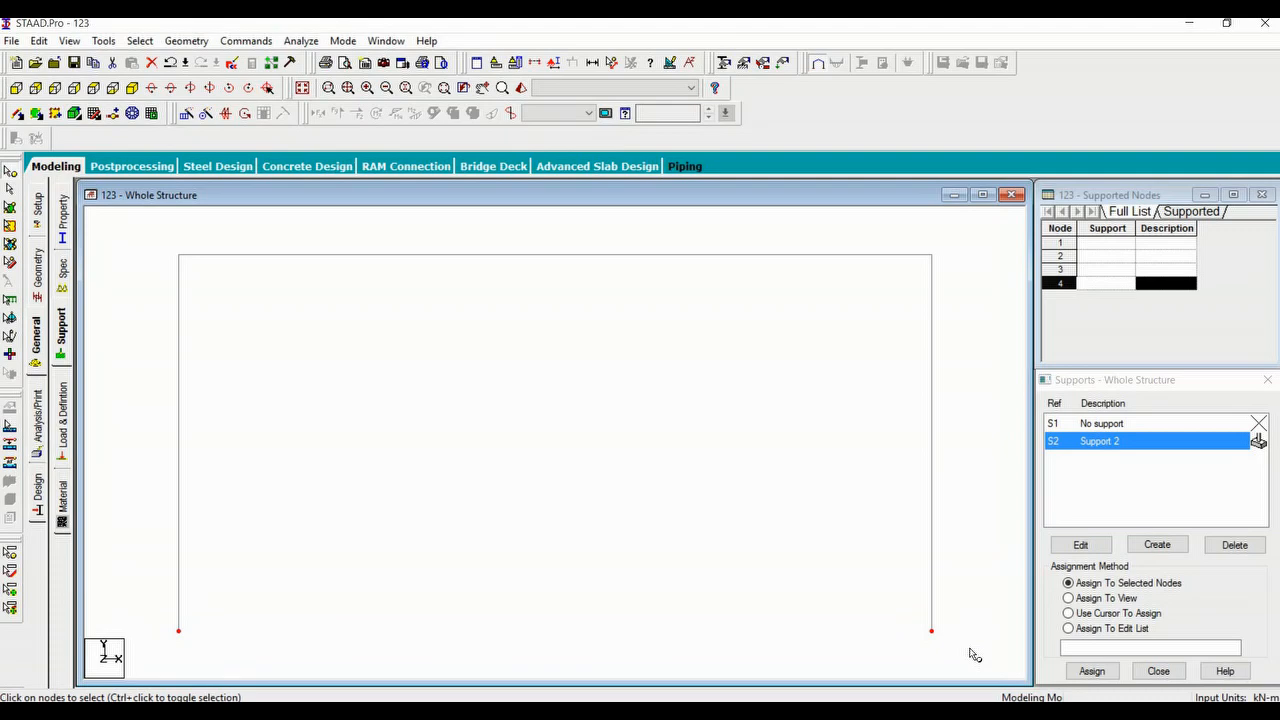
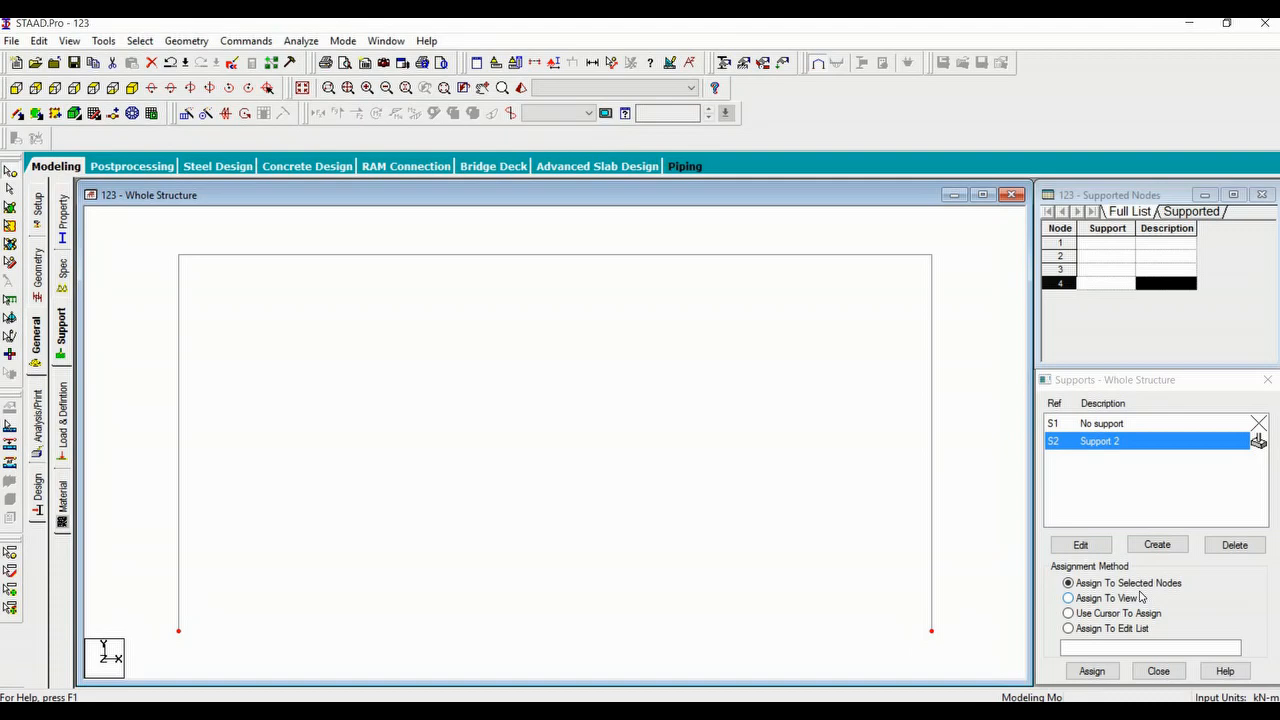
click(1098, 673)
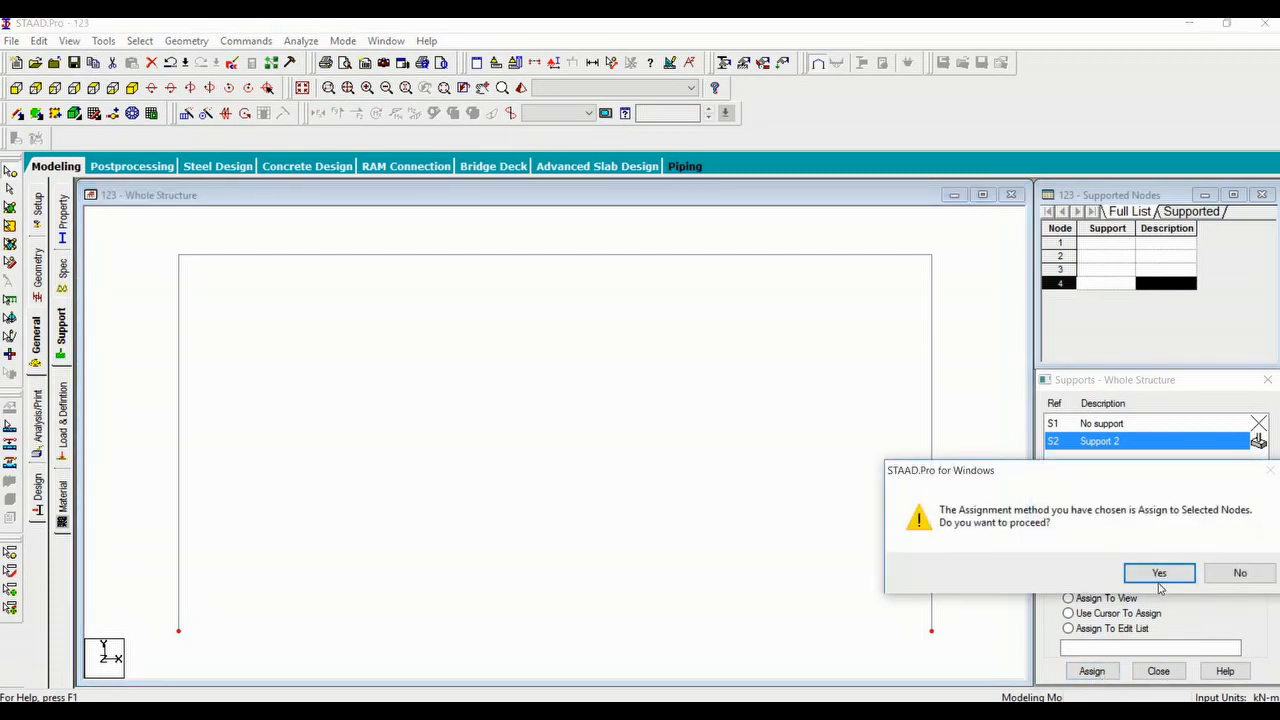
click(1158, 573)
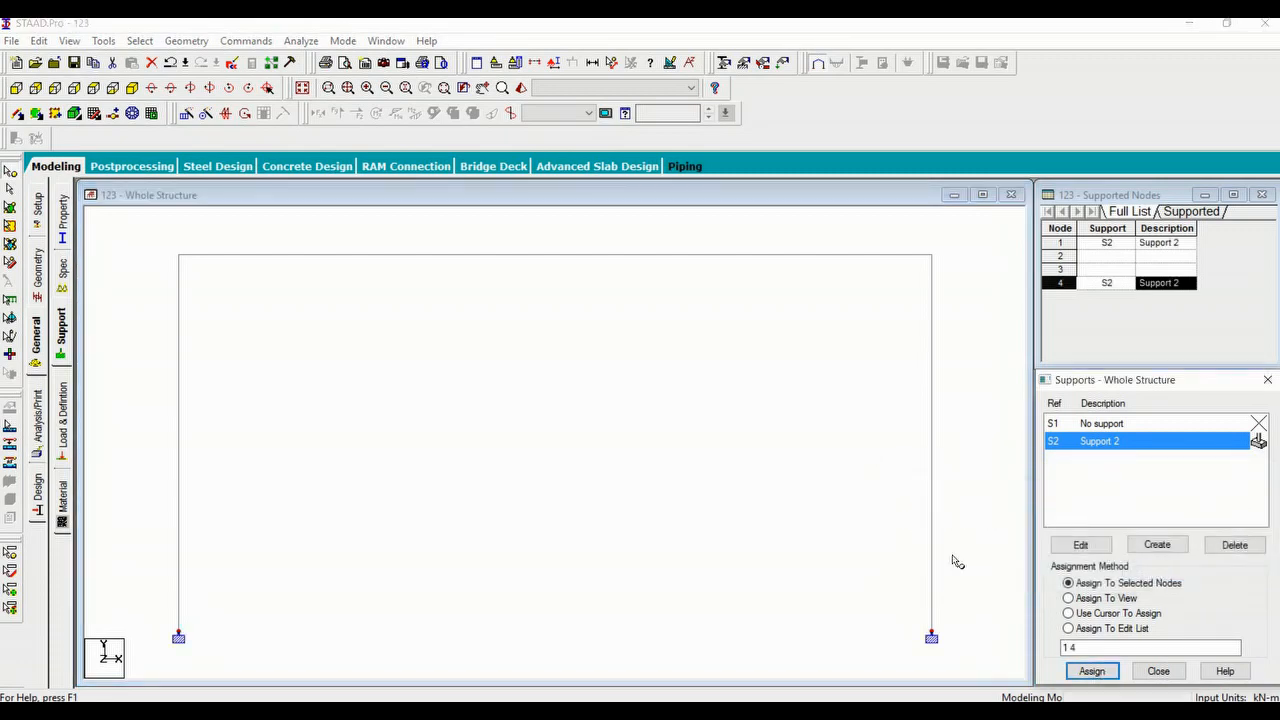
click(645, 627)
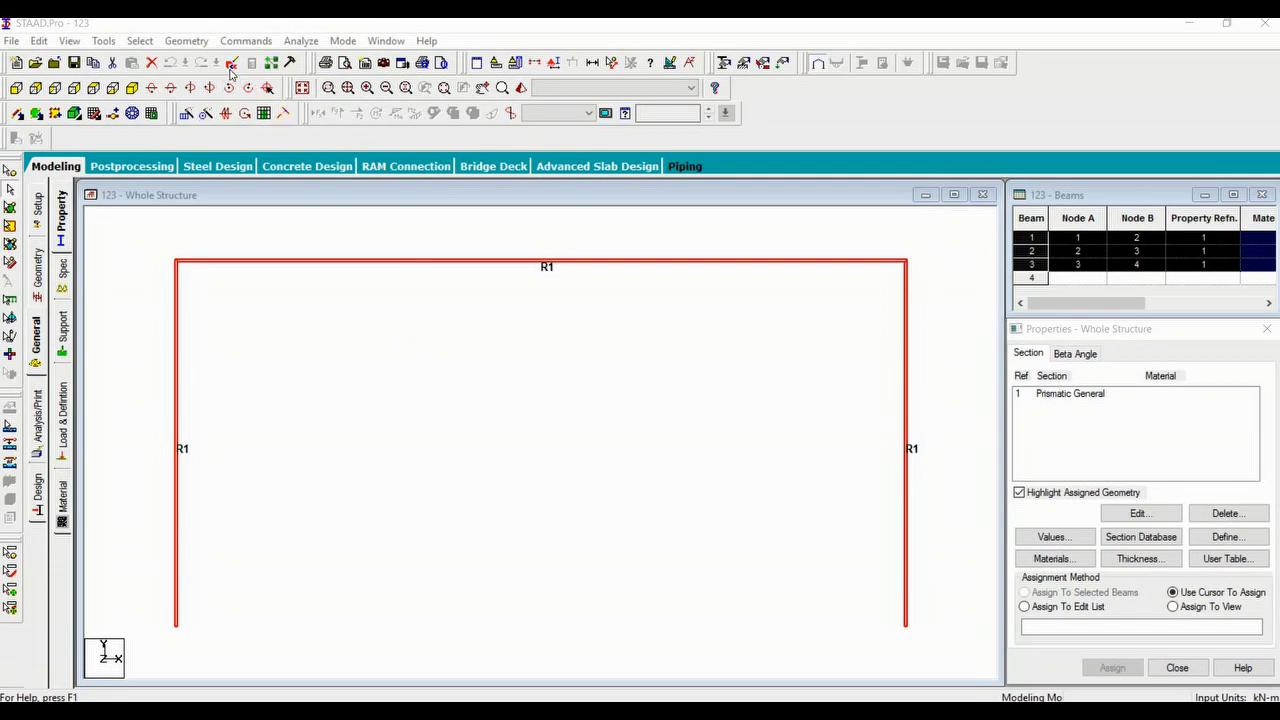
Review the member property line of the frame in the STAAD command file and close the editor.
click(232, 64)
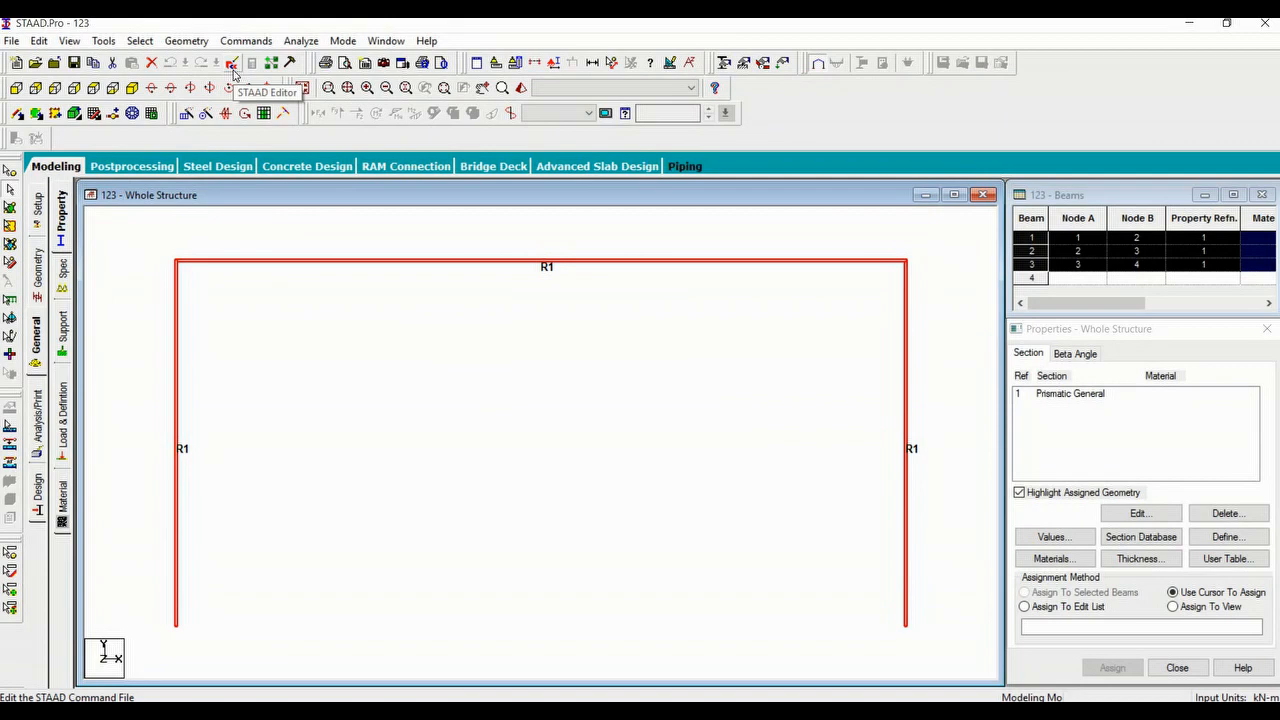
click(231, 65)
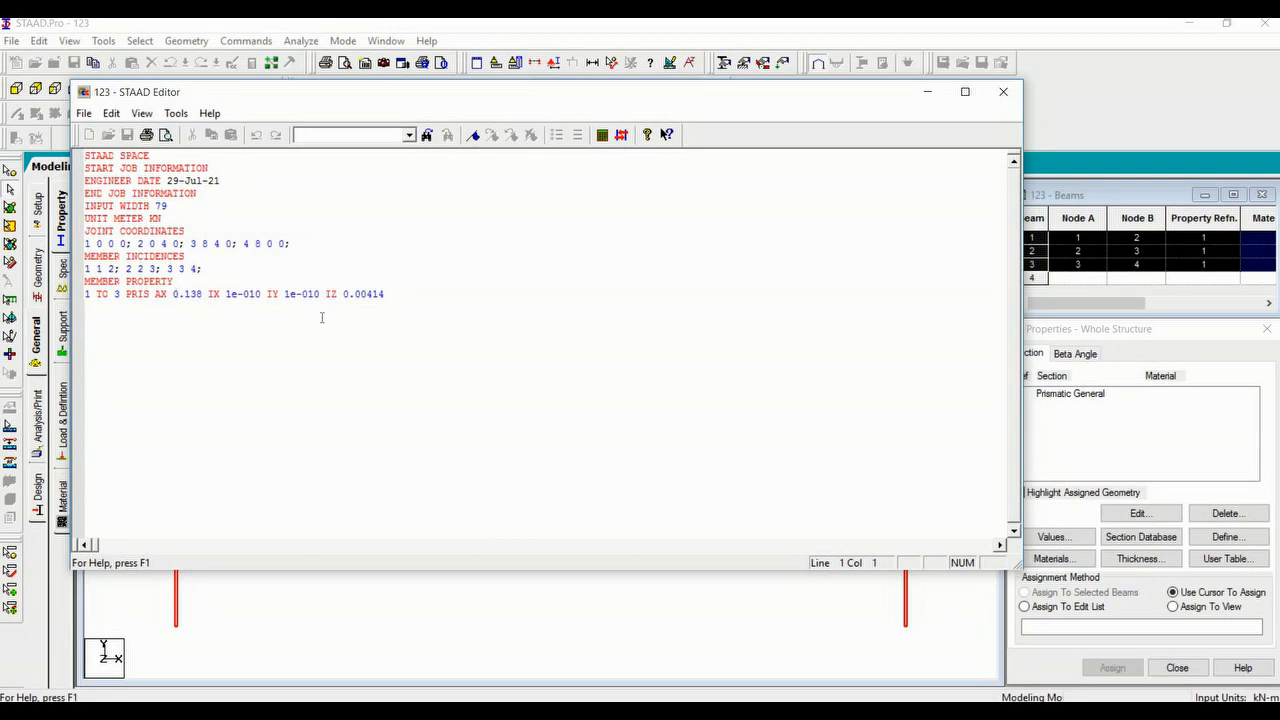
click(400, 298)
mouse_move(326, 308)
mouse_down()
mouse_move(396, 289)
mouse_move(258, 298)
mouse_move(329, 305)
mouse_up()
click(431, 310)
click(84, 113)
mouse_move(111, 113)
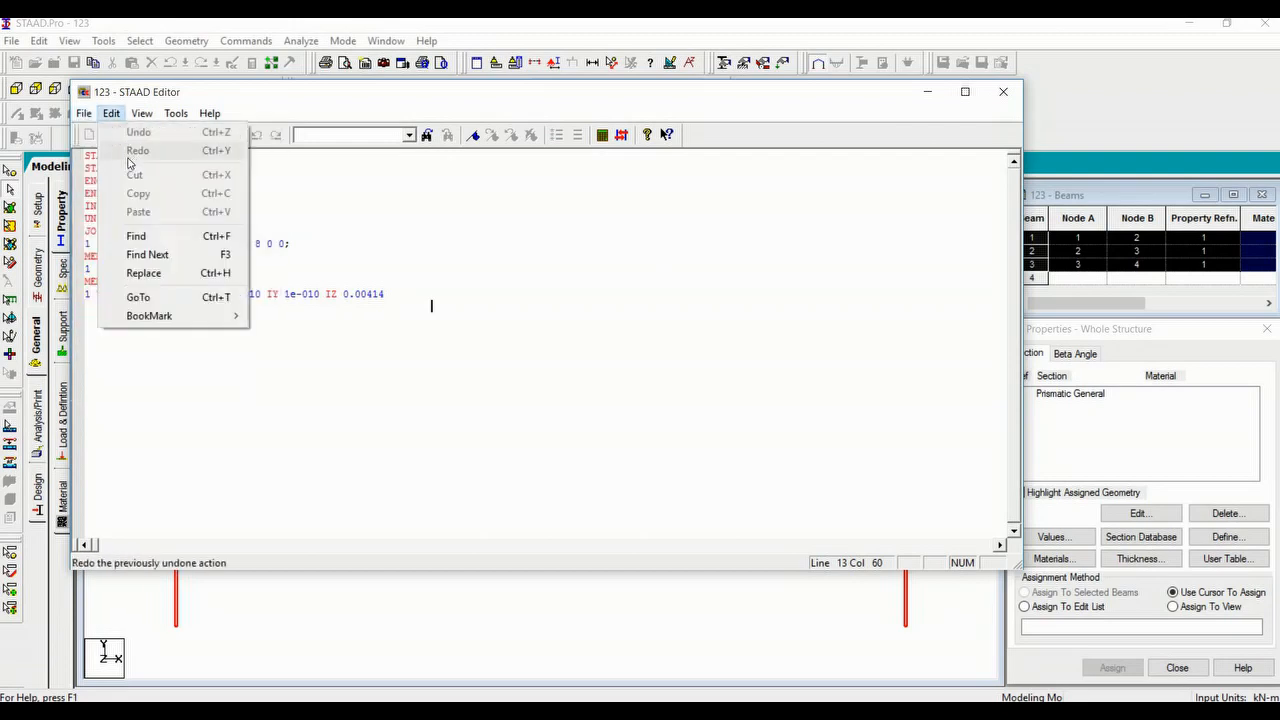
click(563, 297)
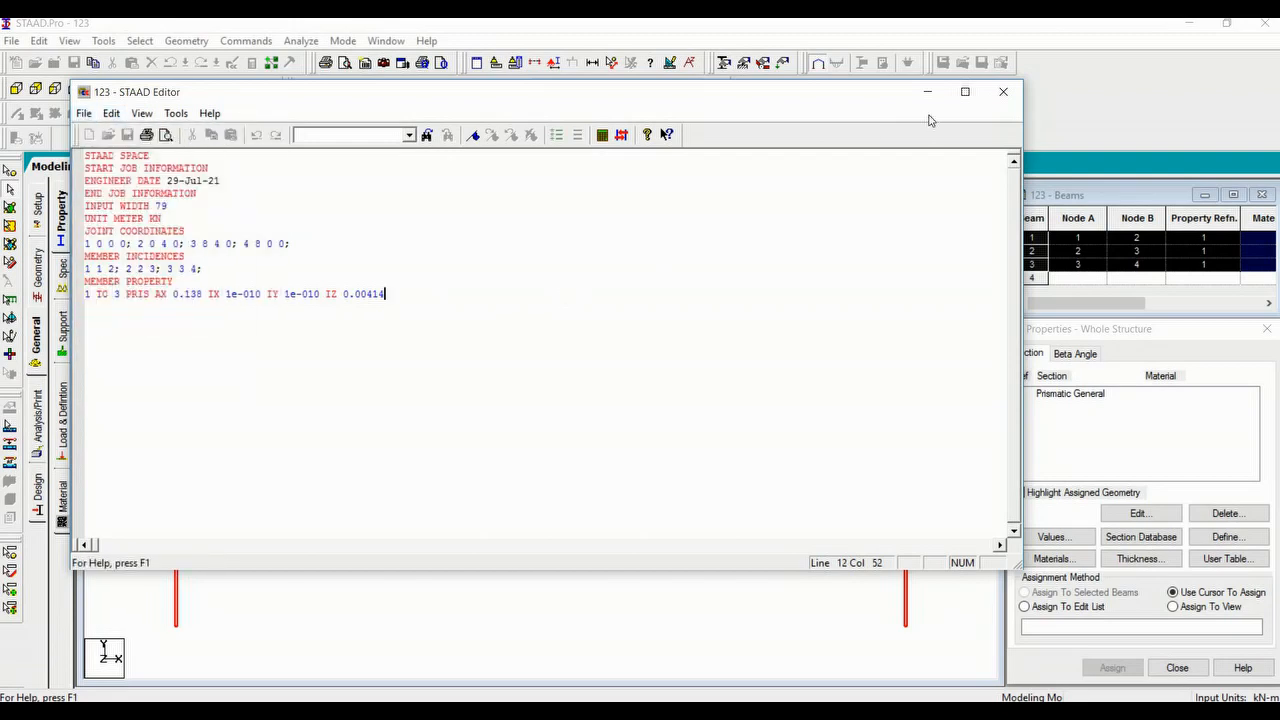
click(1003, 91)
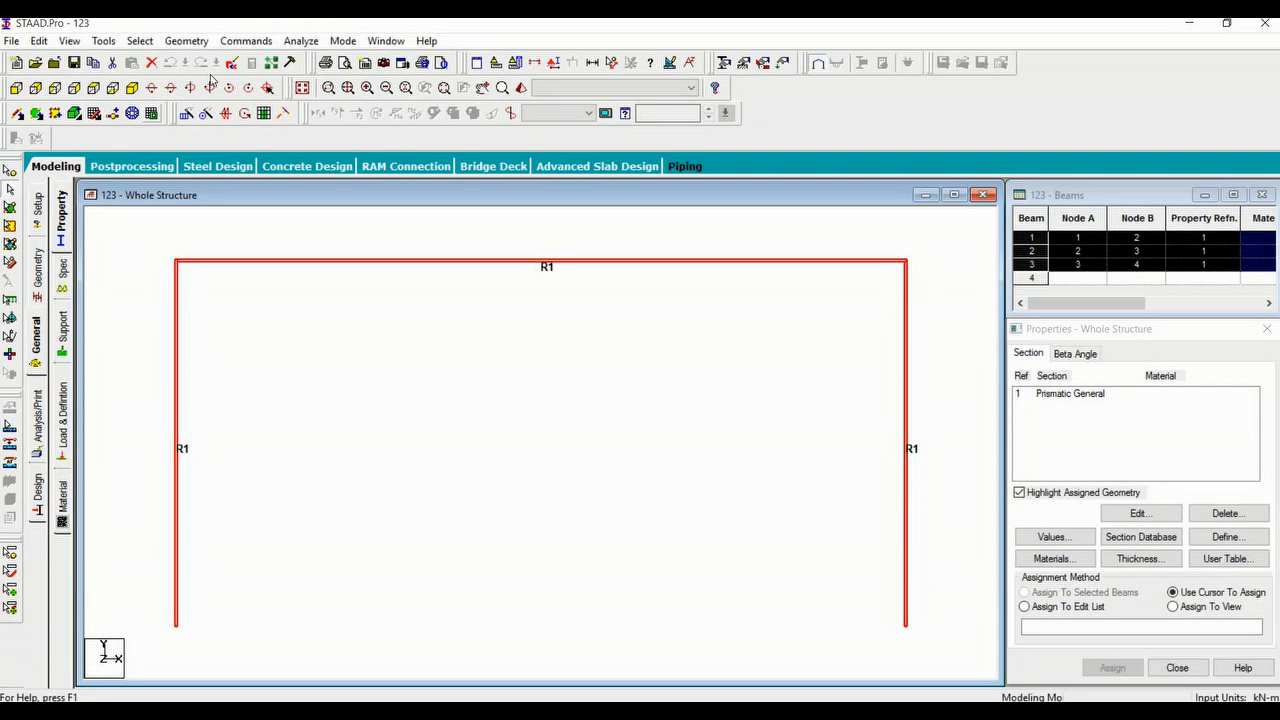
Assign an elasticity of 1.98E07 kN/m2 to the selected members, taking the E value from the Word lab manual.
click(246, 42)
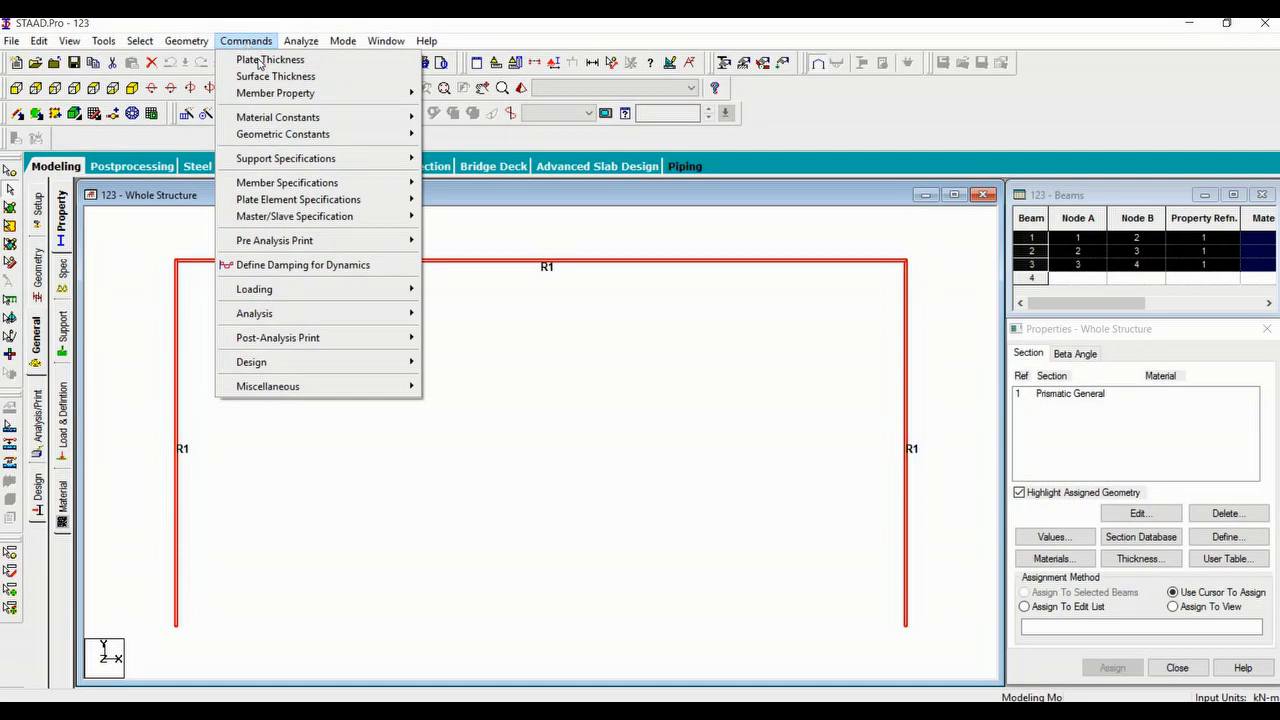
mouse_move(264, 126)
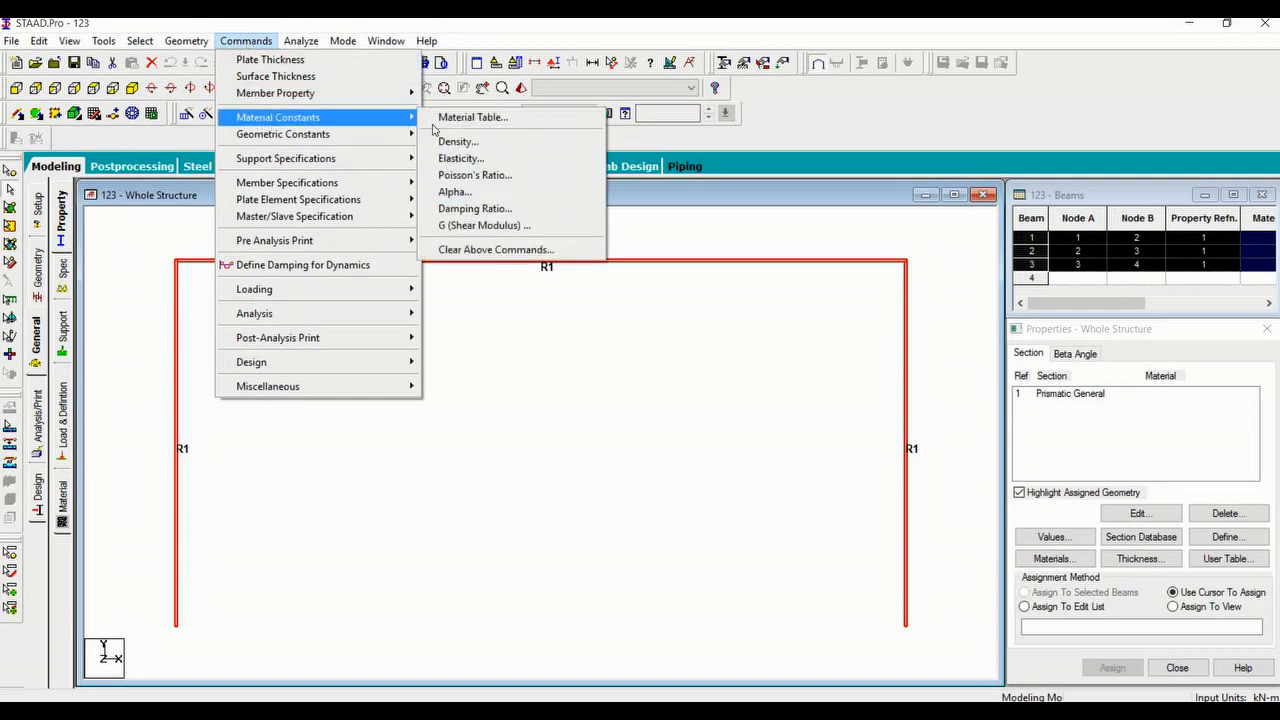
click(461, 158)
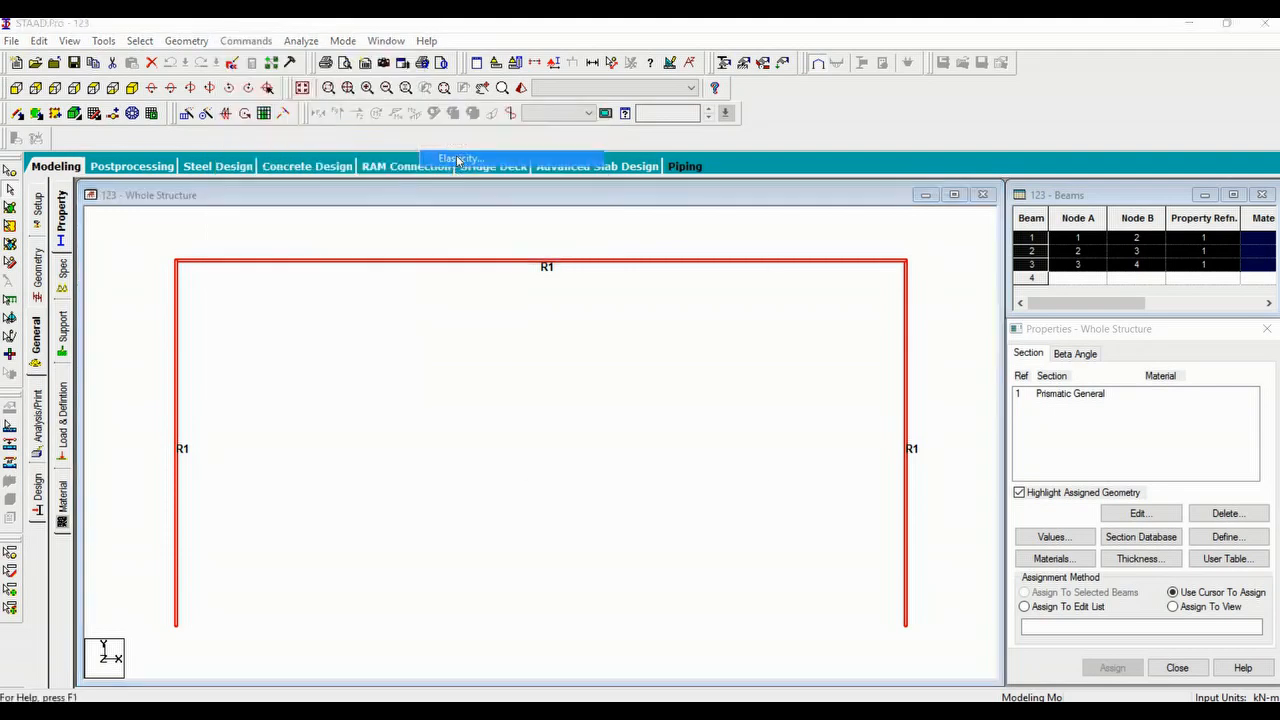
click(704, 704)
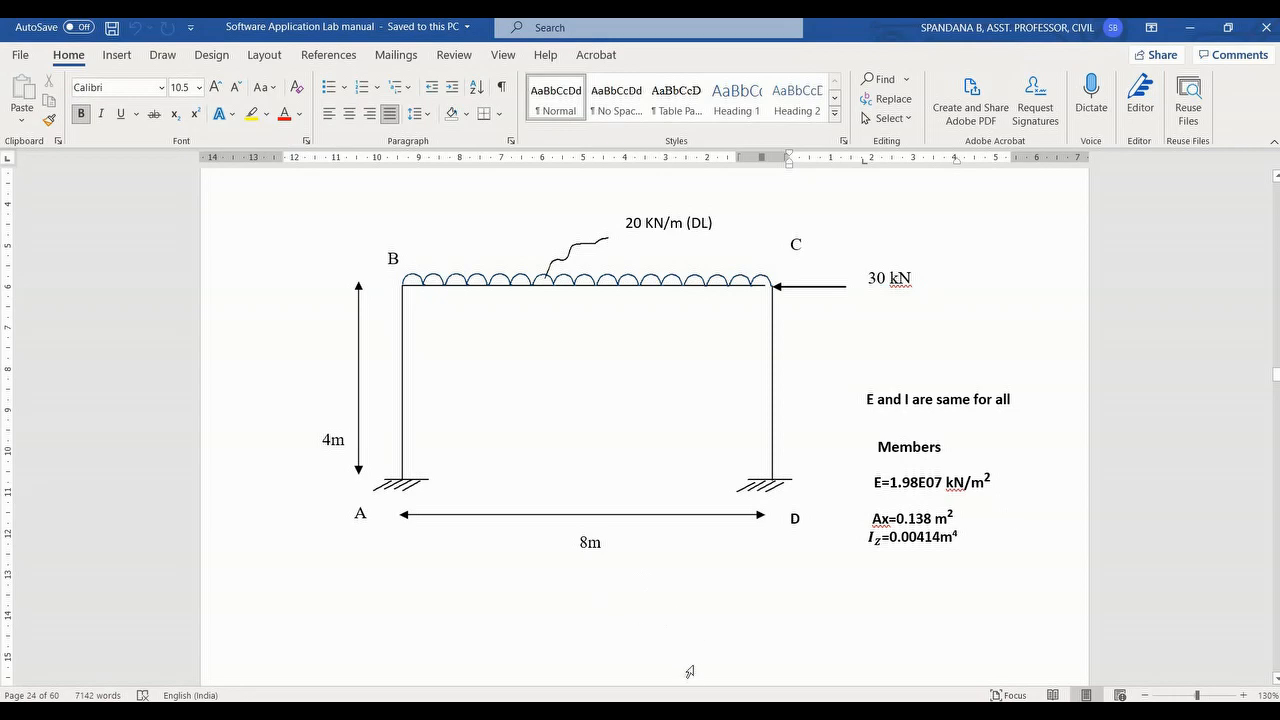
click(688, 712)
click(659, 357)
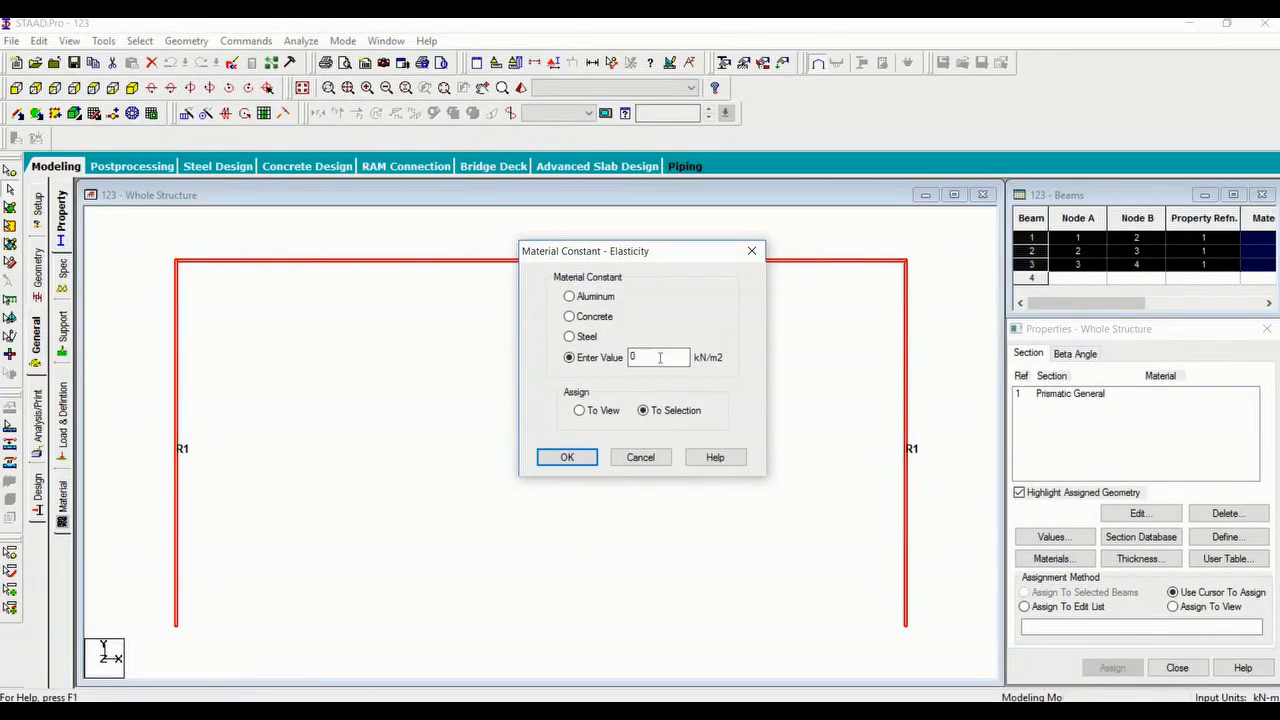
text(1.98)
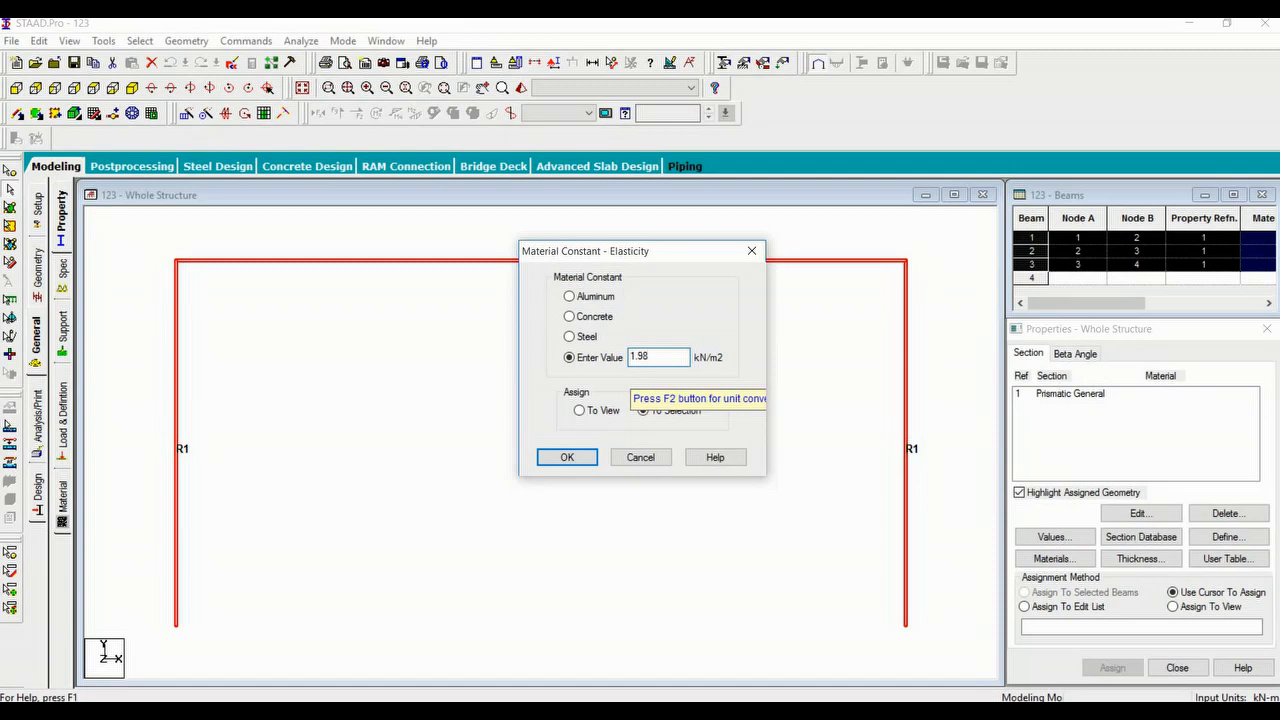
text(E07)
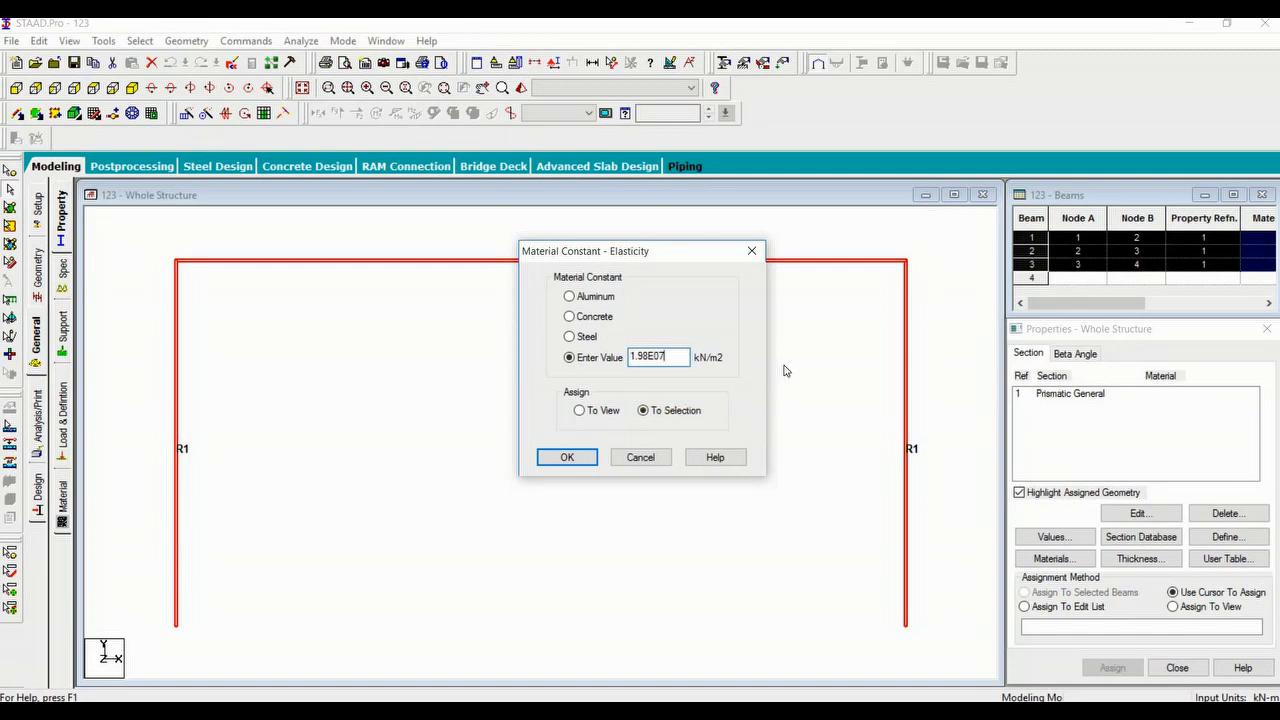
click(570, 460)
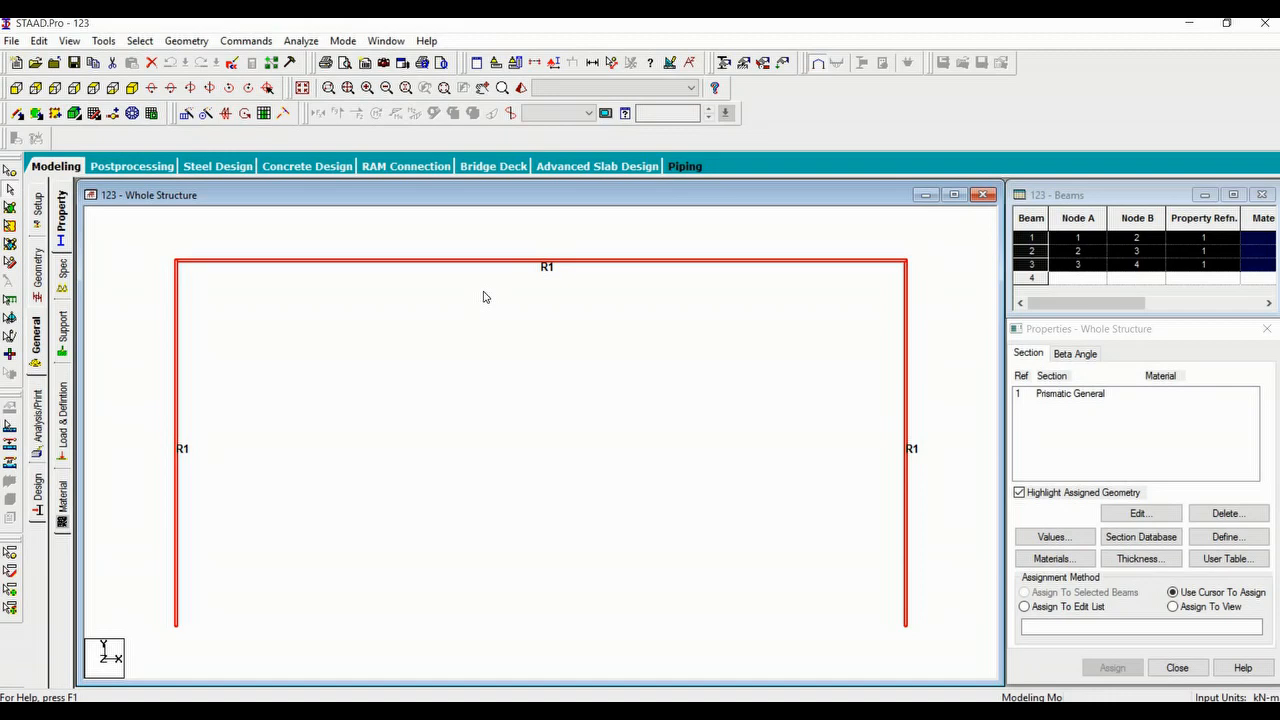
Assign a density of 25 kN/m3 to the selected beam and columns.
click(248, 43)
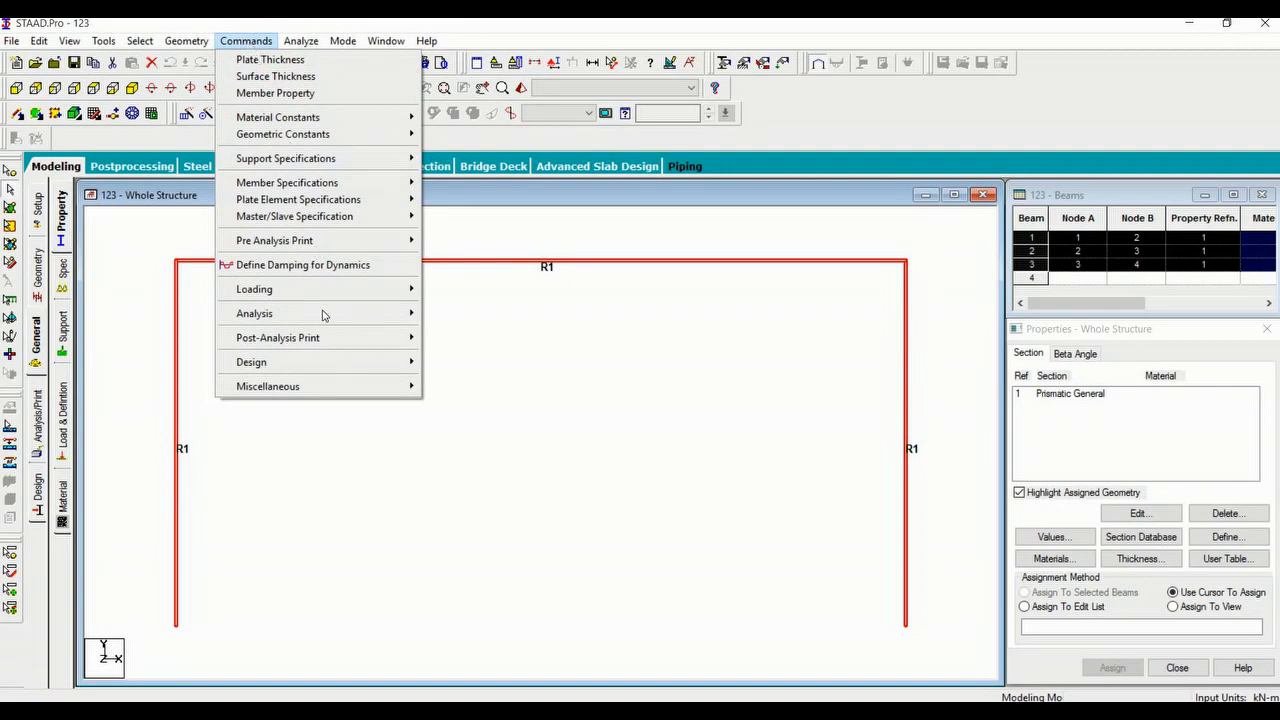
mouse_move(312, 132)
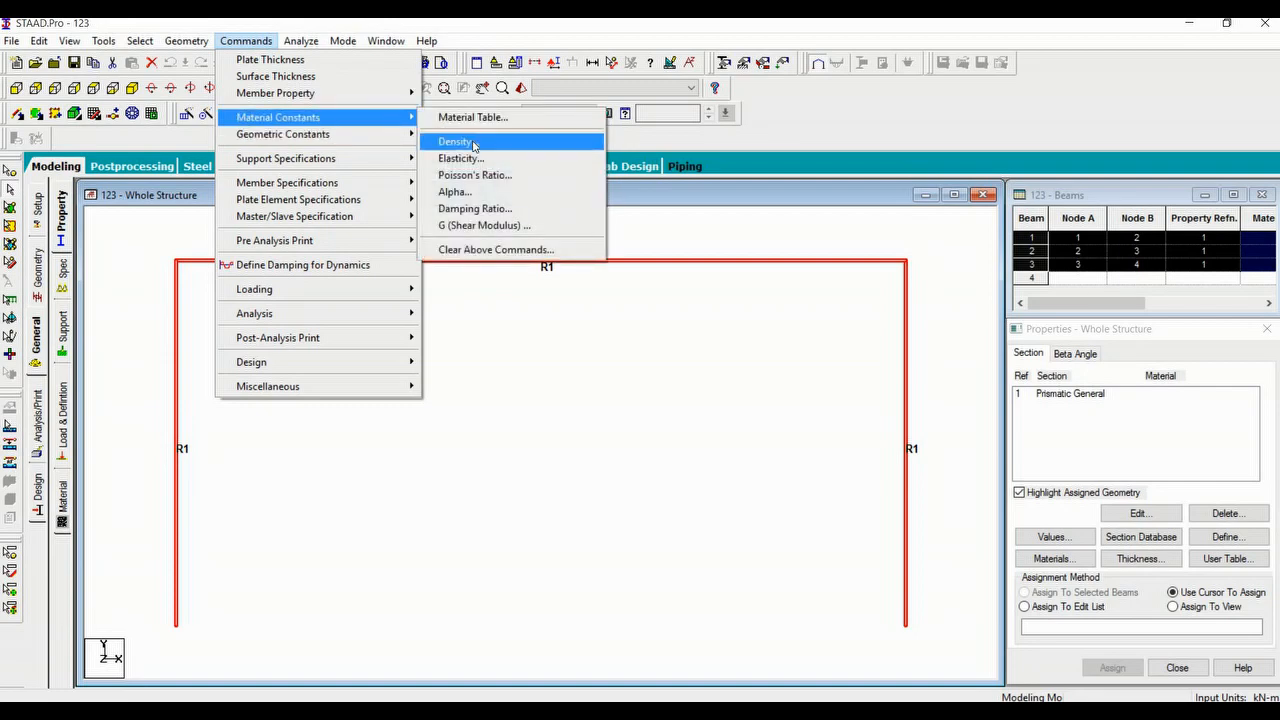
click(474, 146)
click(665, 356)
key(BackSpace)
text(25)
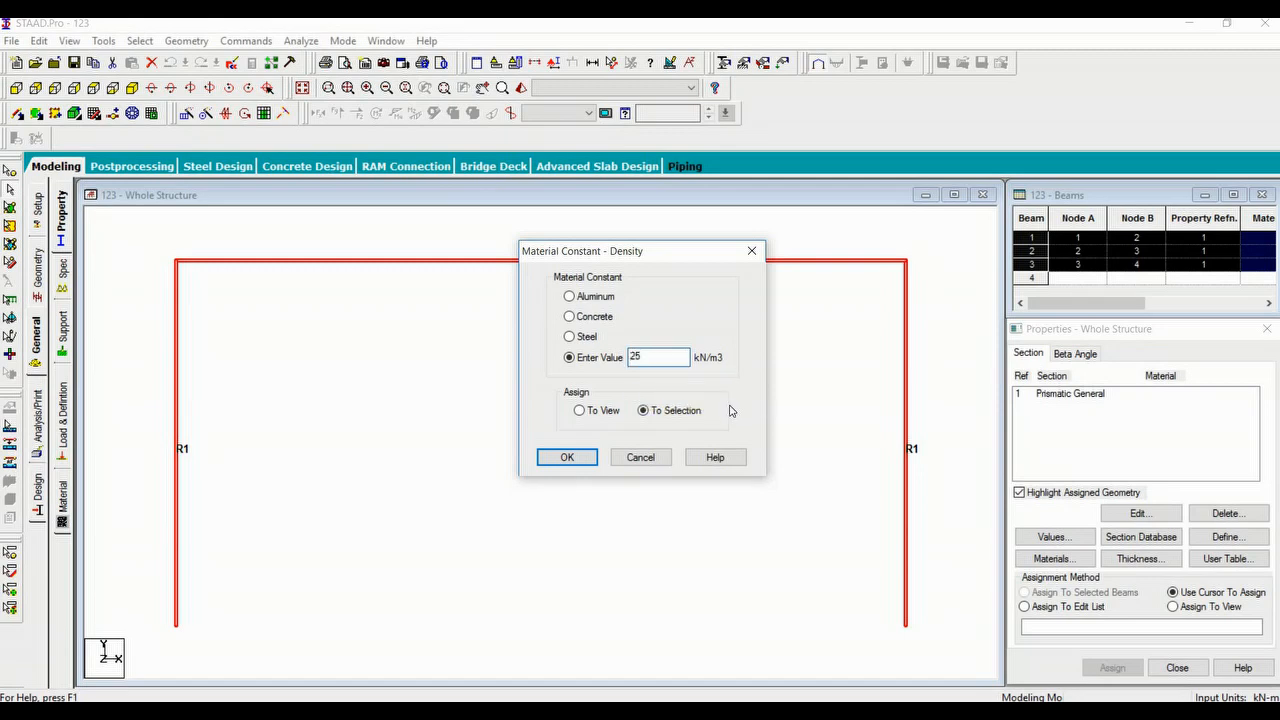
click(567, 457)
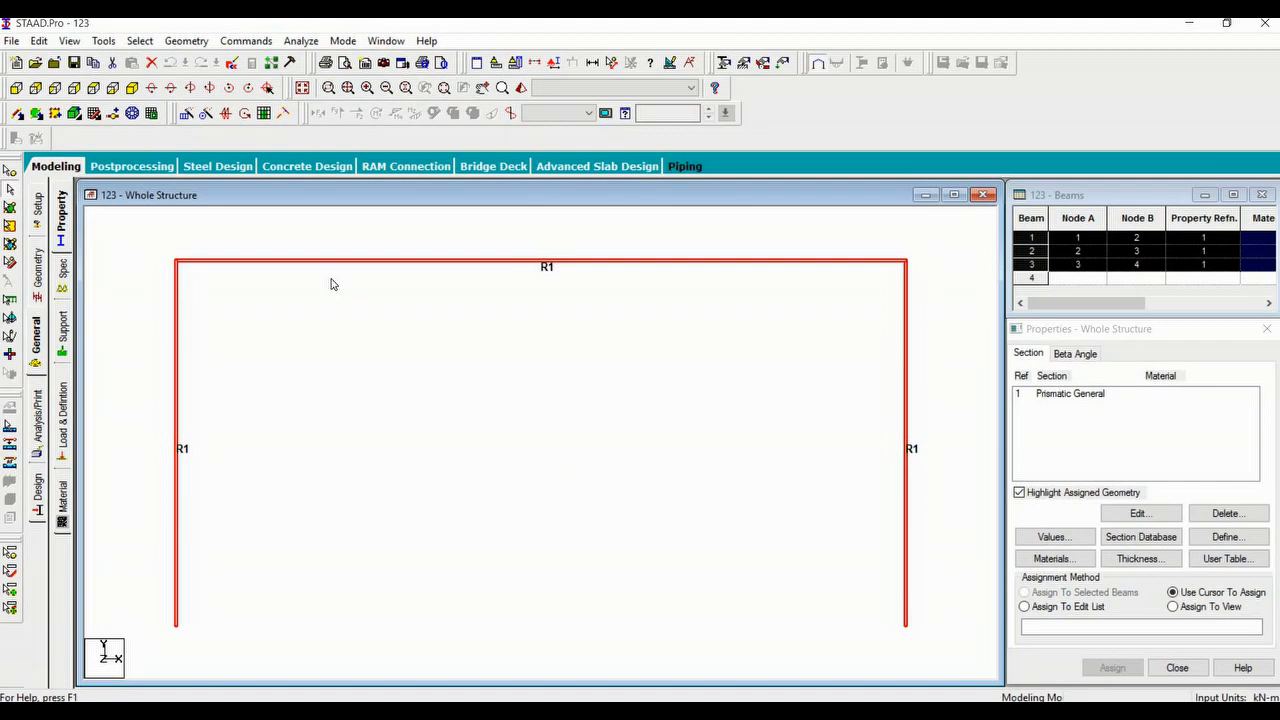
Deselect the frame members and switch to the Word lab manual to view the frame sketch.
click(246, 41)
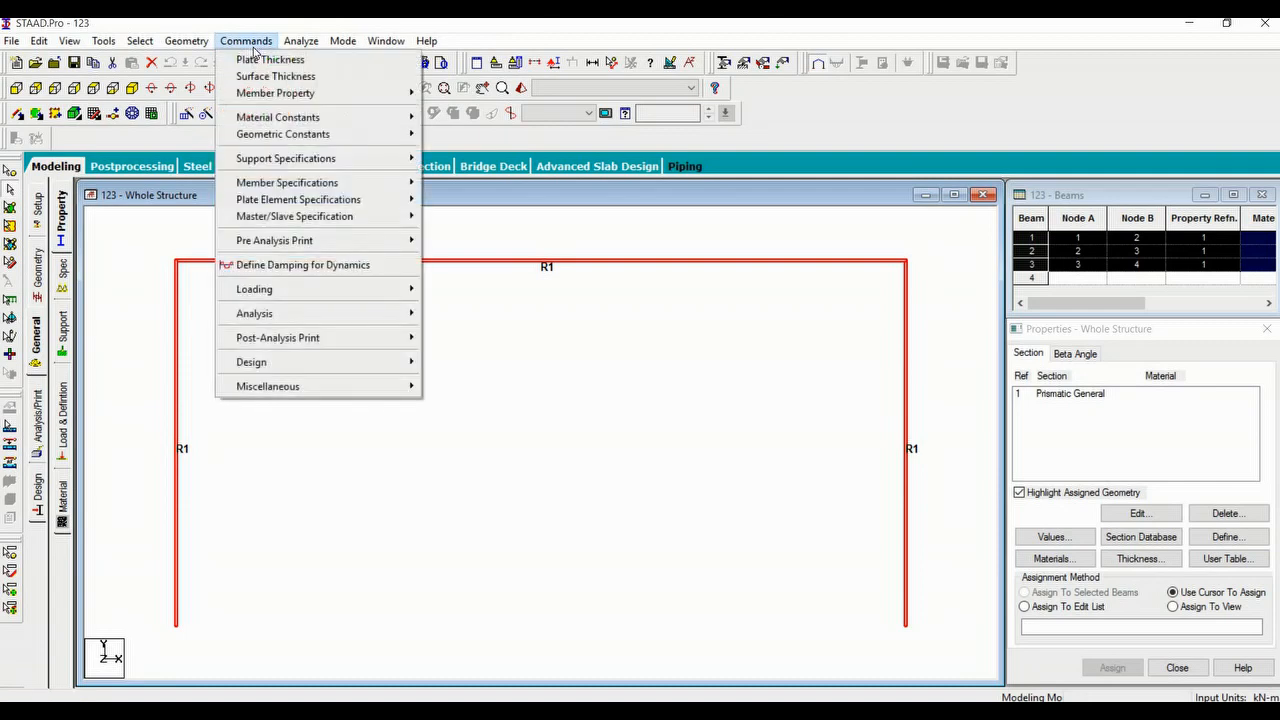
mouse_move(322, 120)
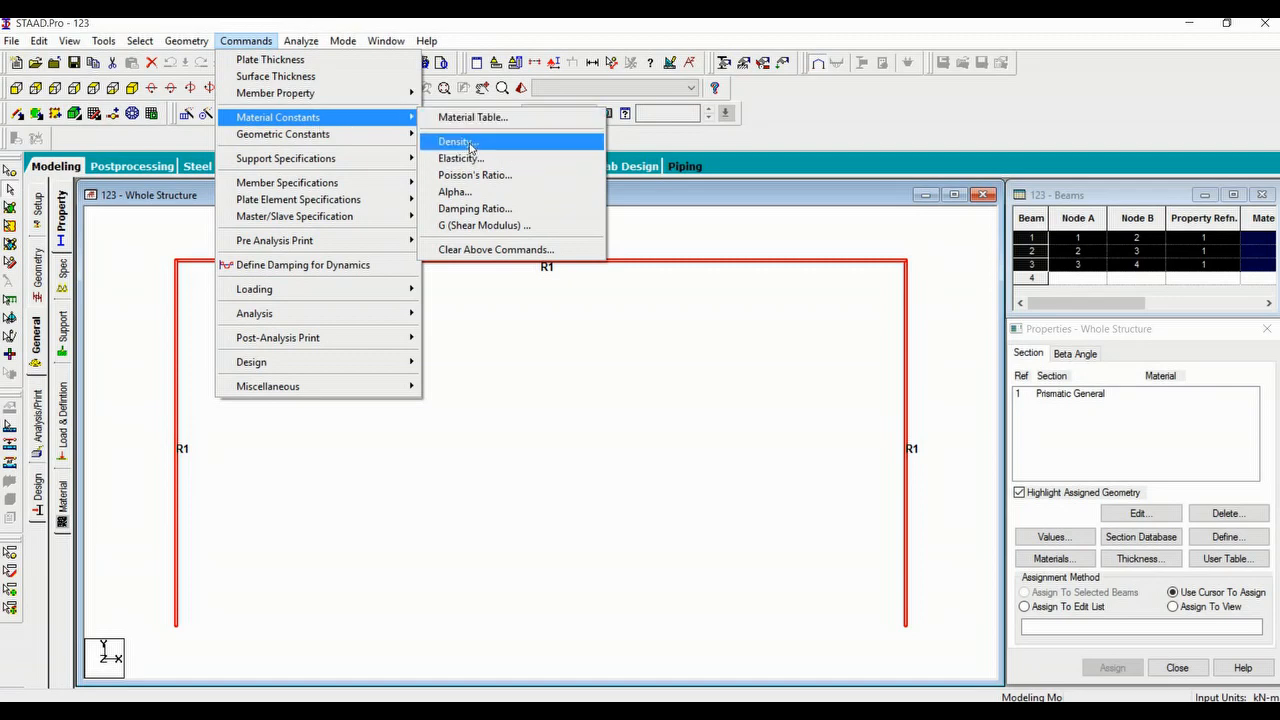
click(557, 435)
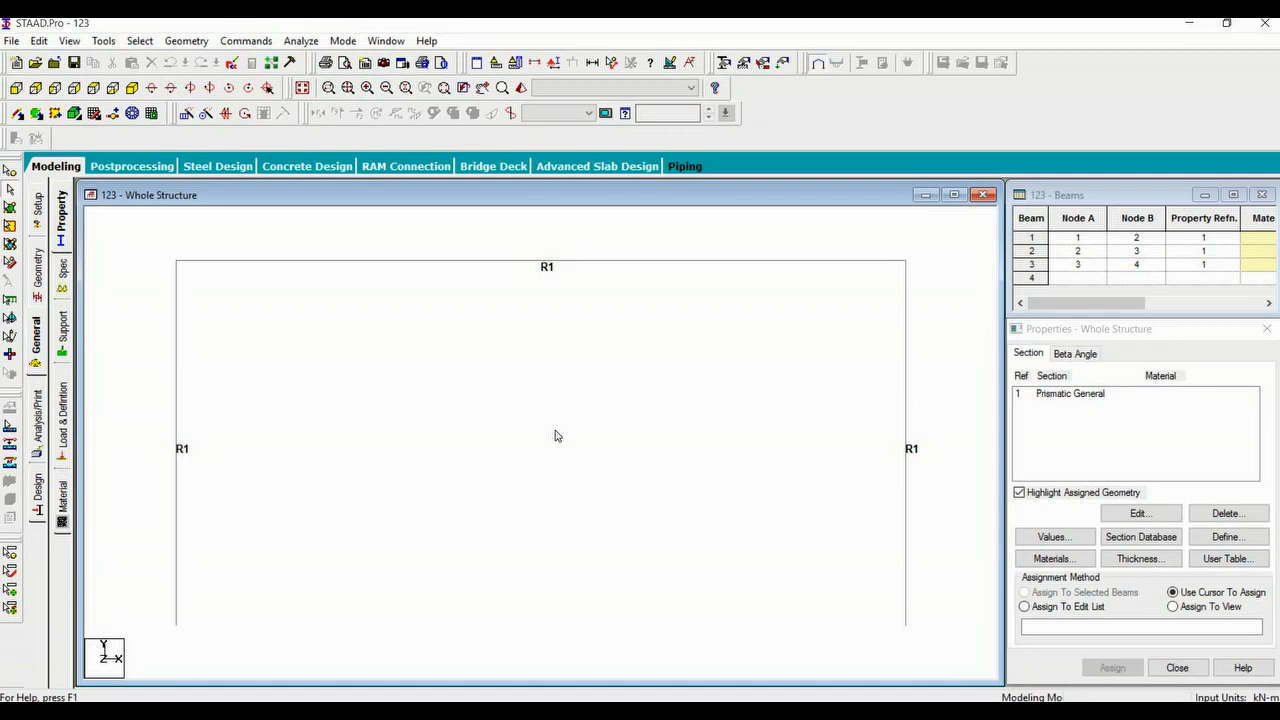
key(alt+Tab)
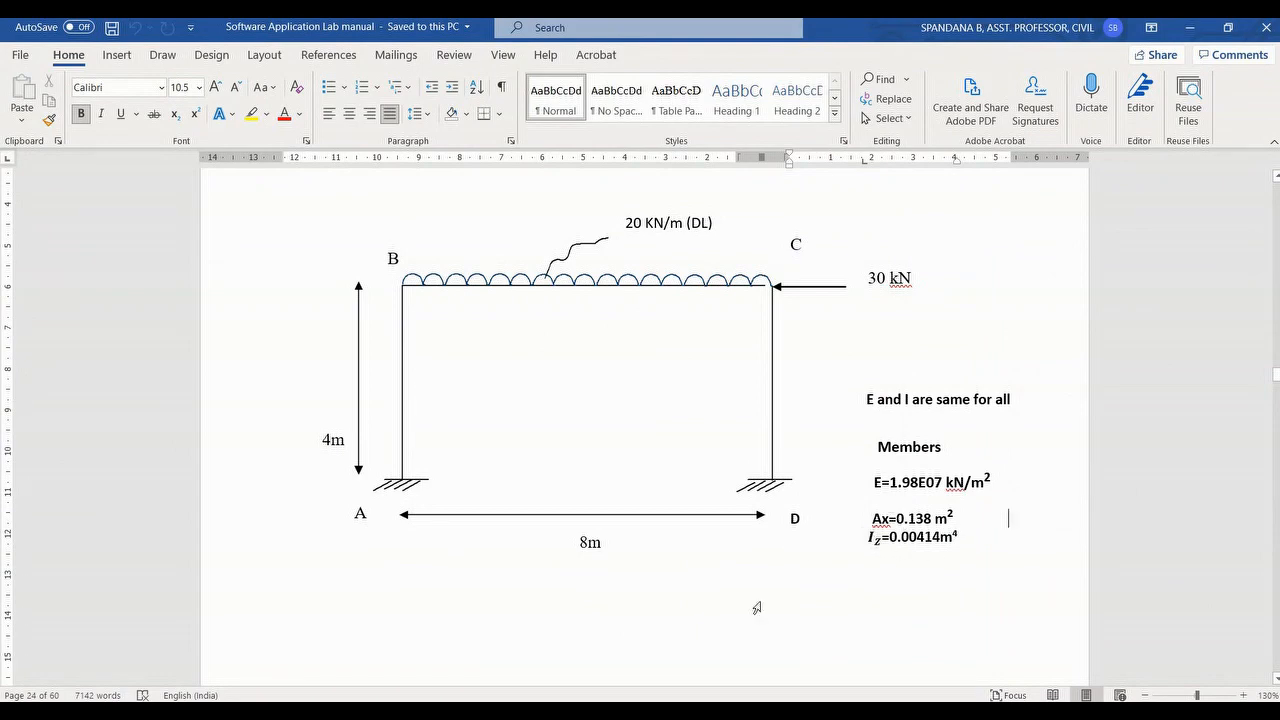
Switch to STAAD.Pro, save the modified structure and review the elasticity and density constants in the command file before closing the editor.
key(alt+Tab)
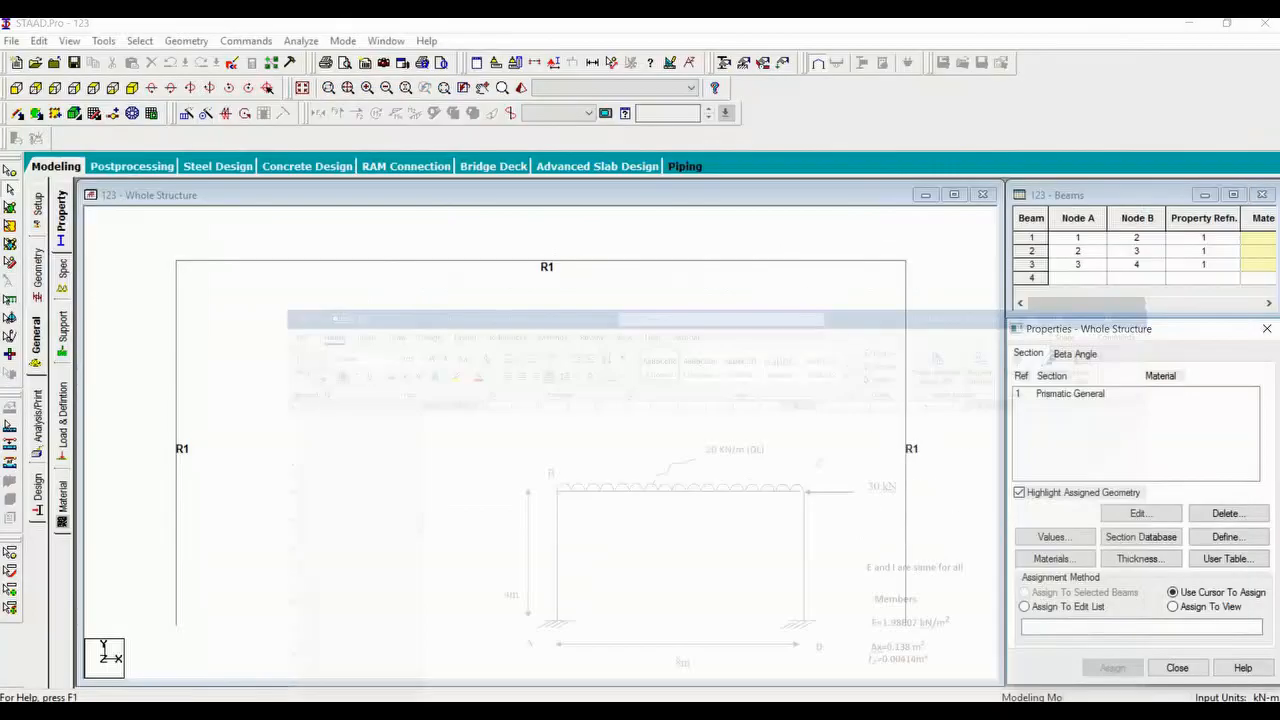
click(490, 383)
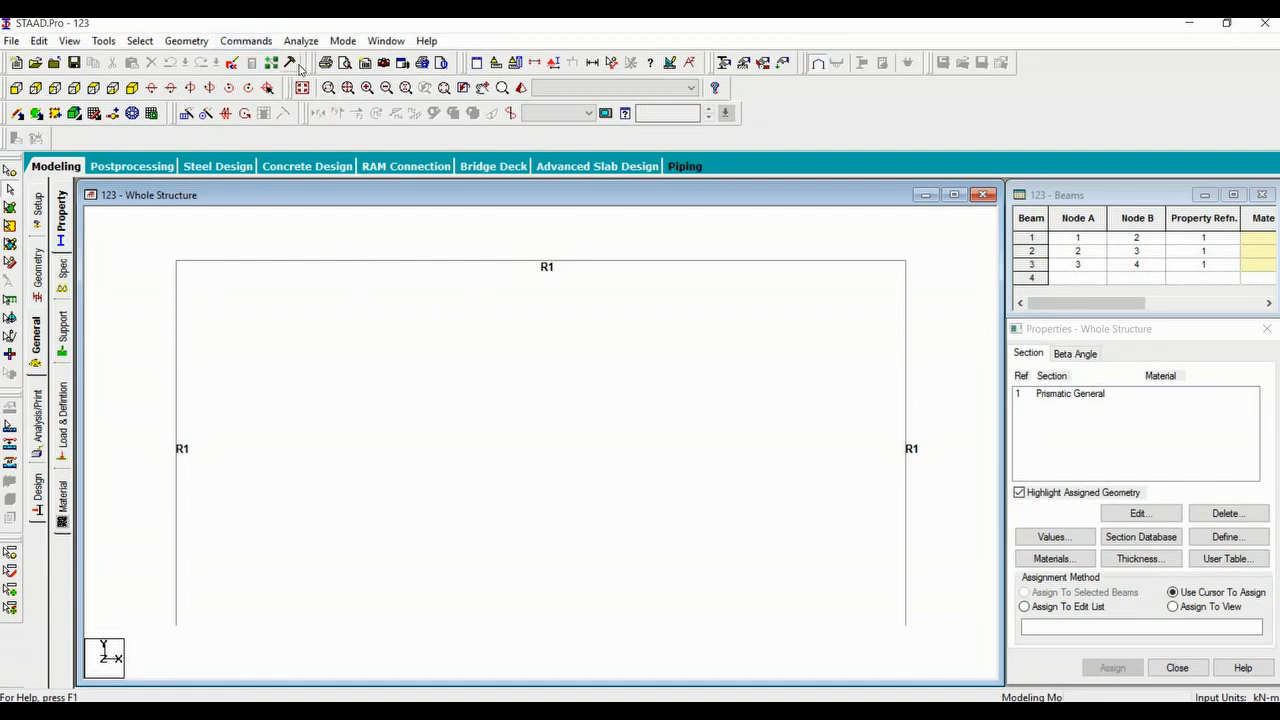
click(233, 63)
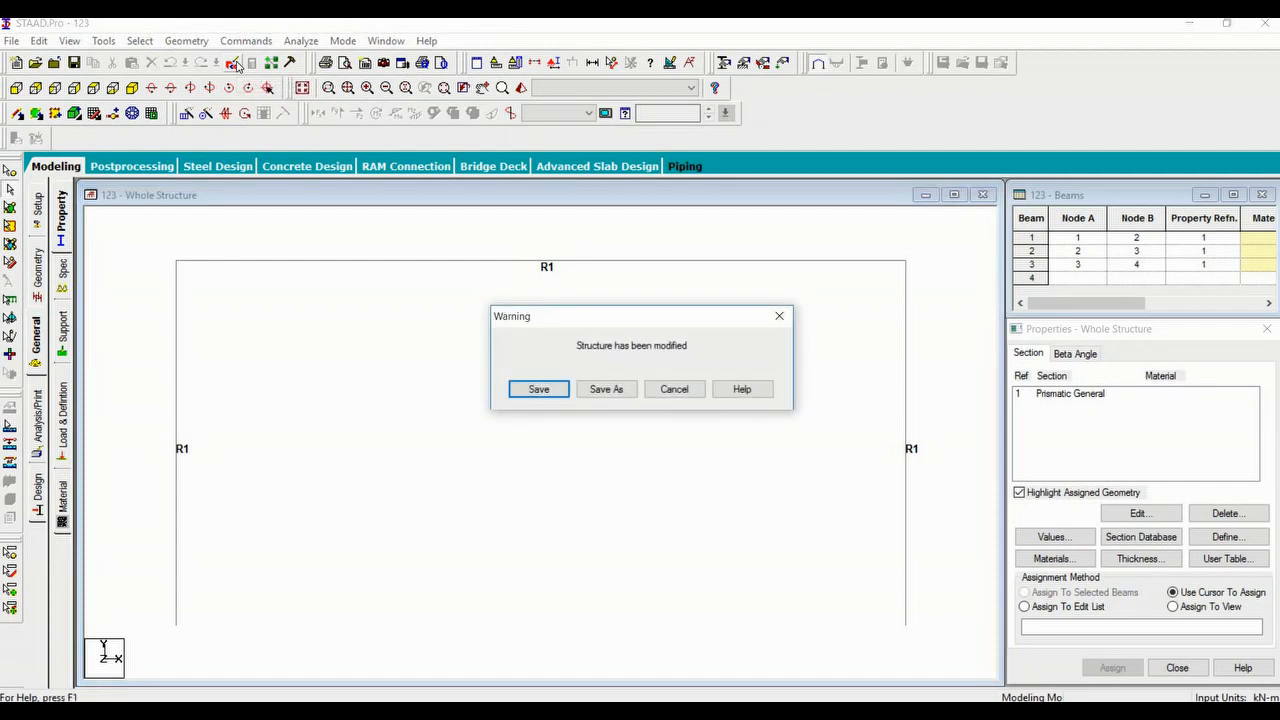
click(538, 390)
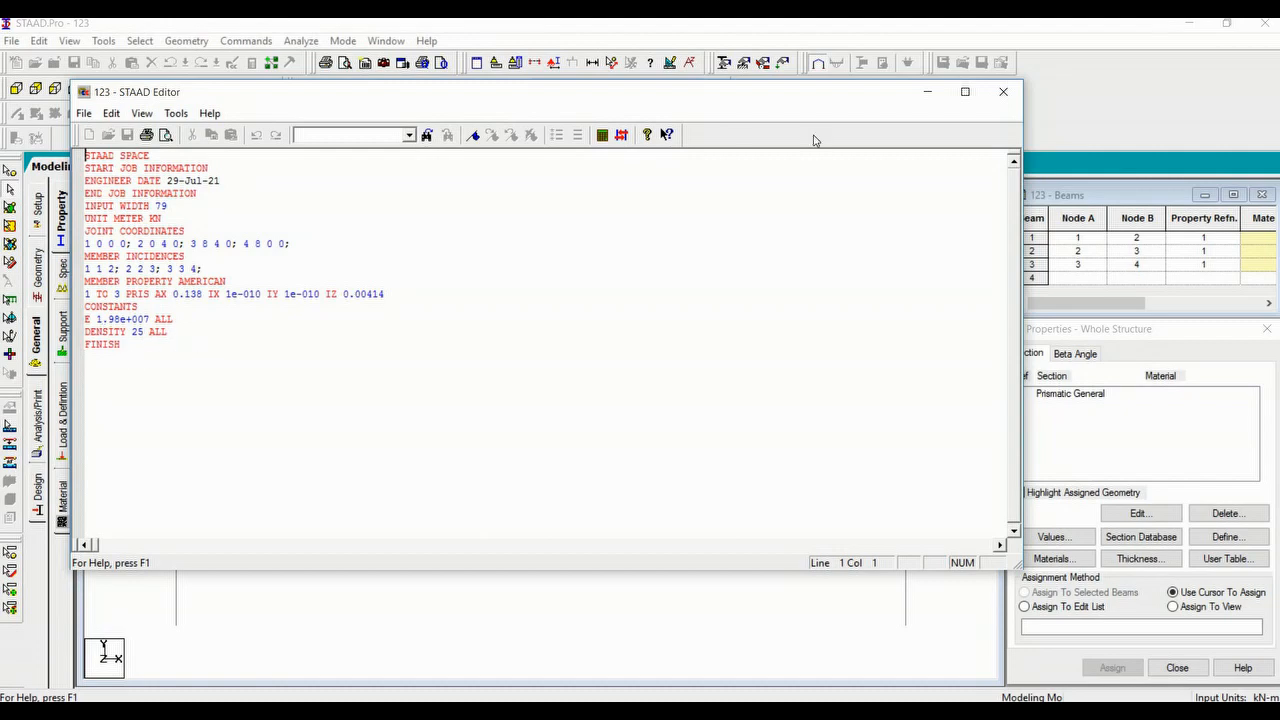
click(1003, 91)
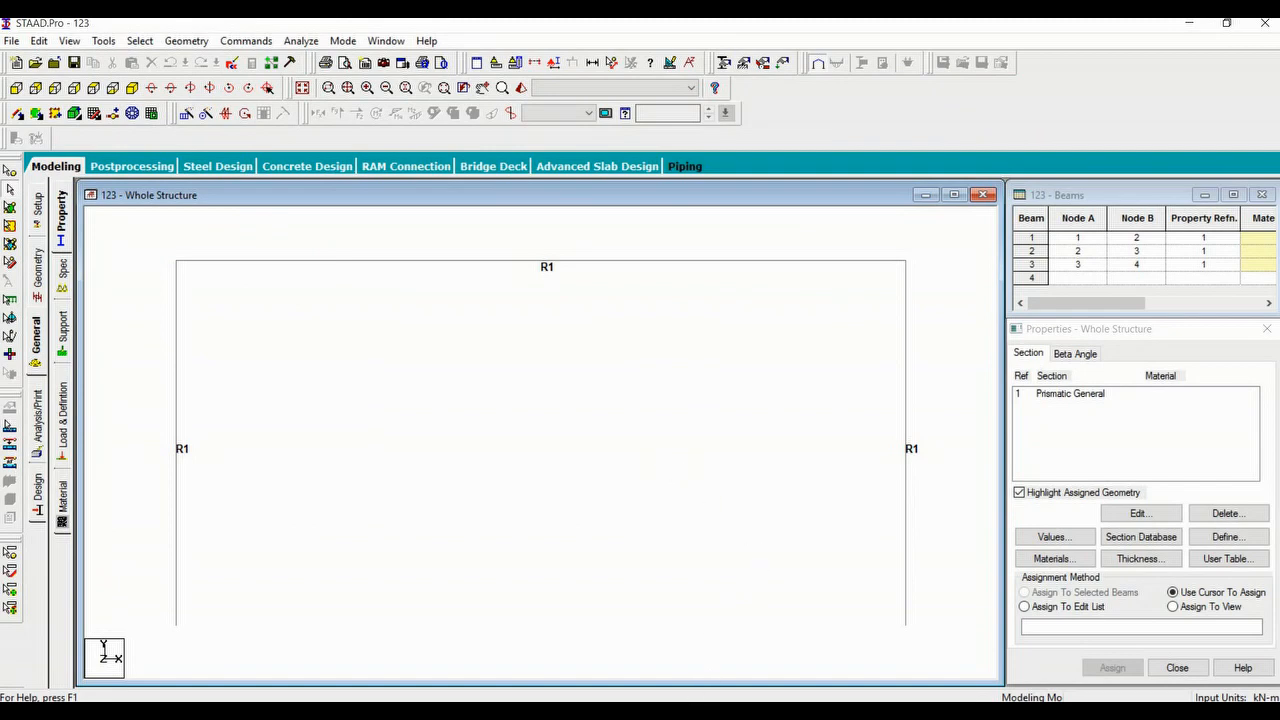
Check the base supports in the Word lab manual's frame sketch, create a fixed support in STAAD.Pro and select it for assignment.
click(364, 703)
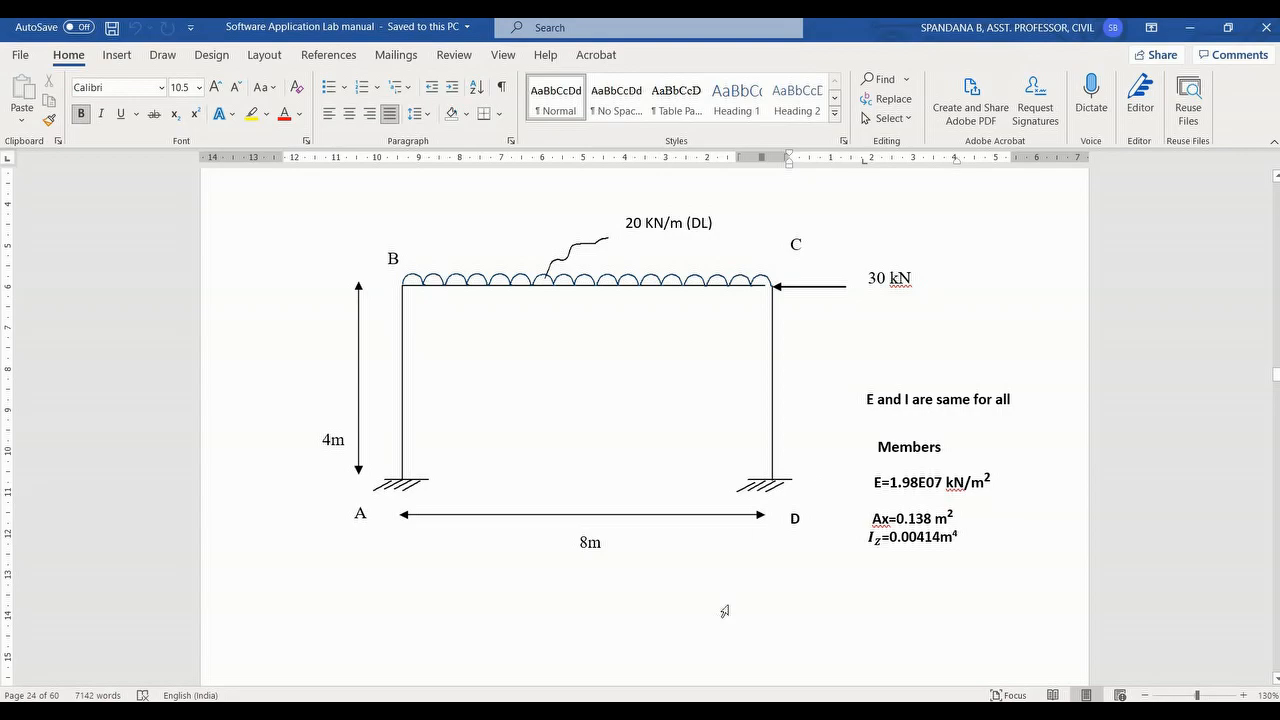
key(alt+Tab)
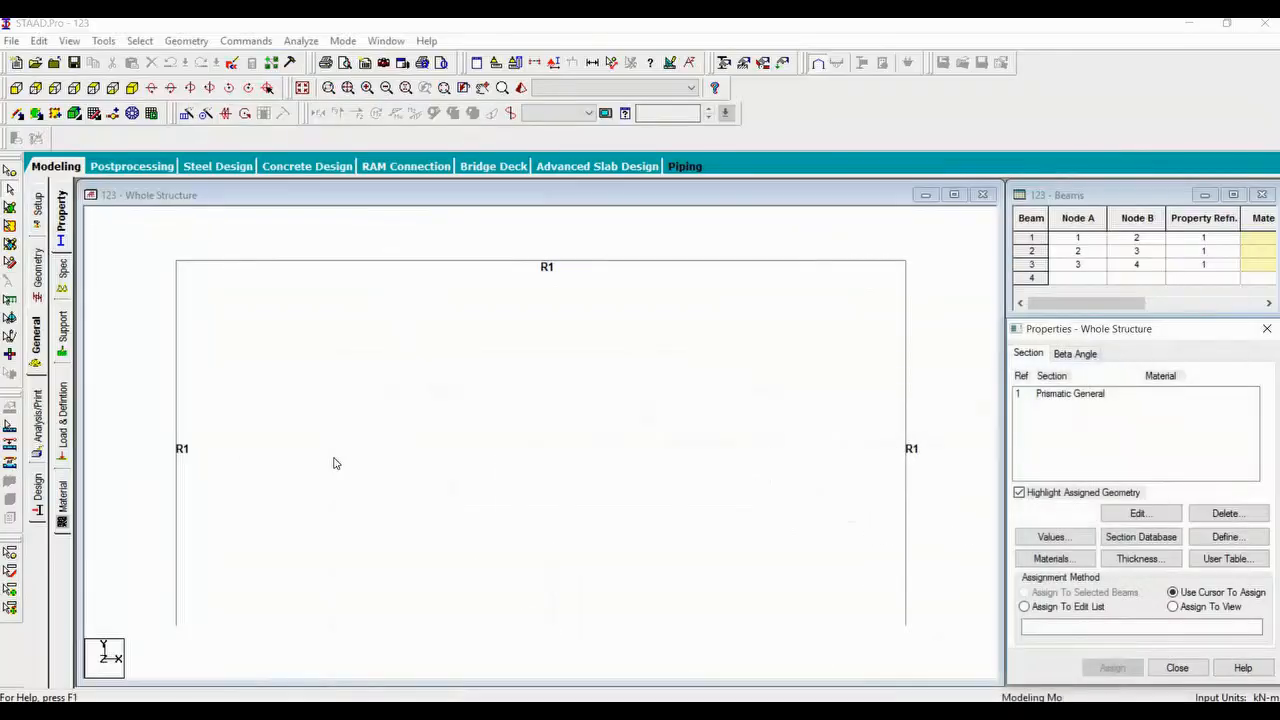
click(38, 348)
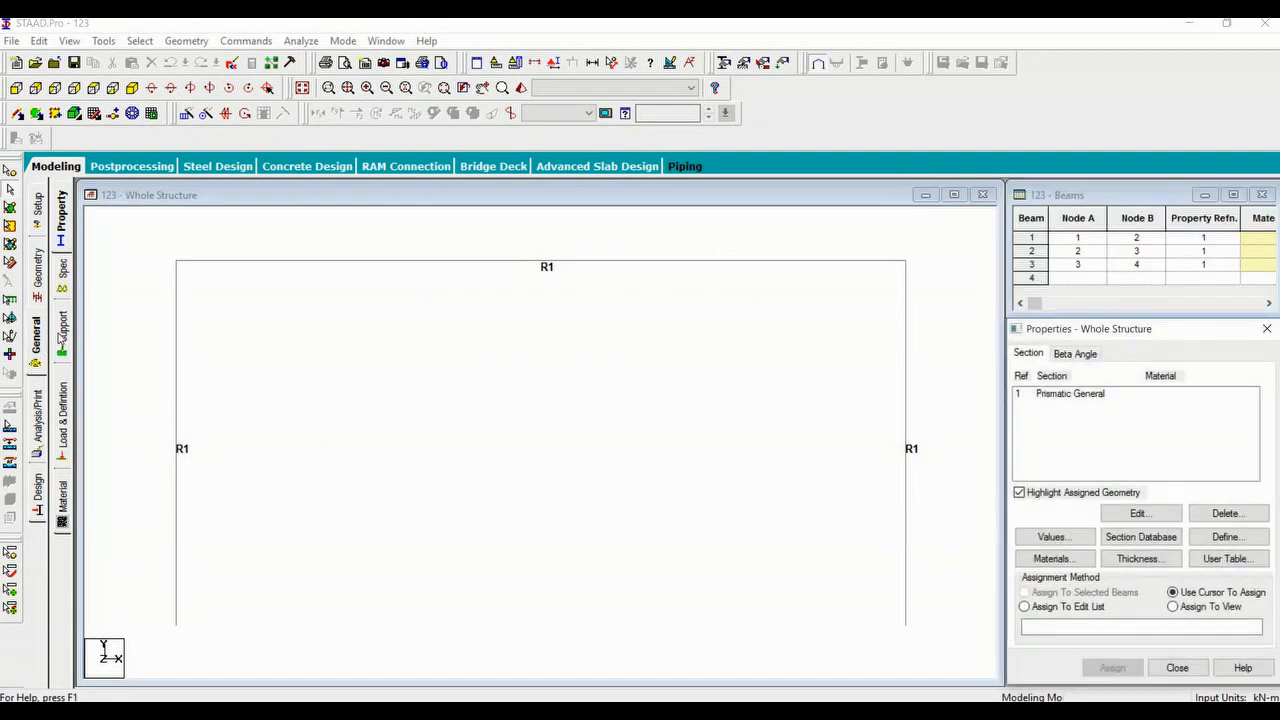
click(62, 333)
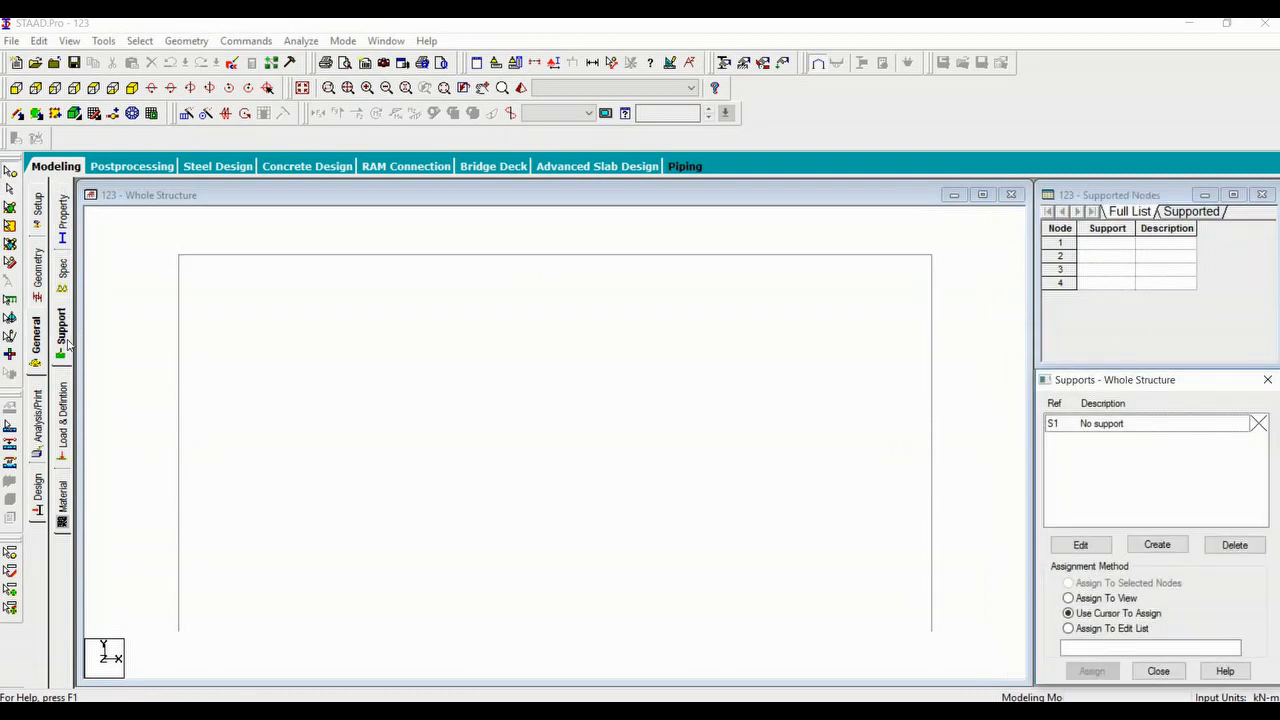
click(1157, 545)
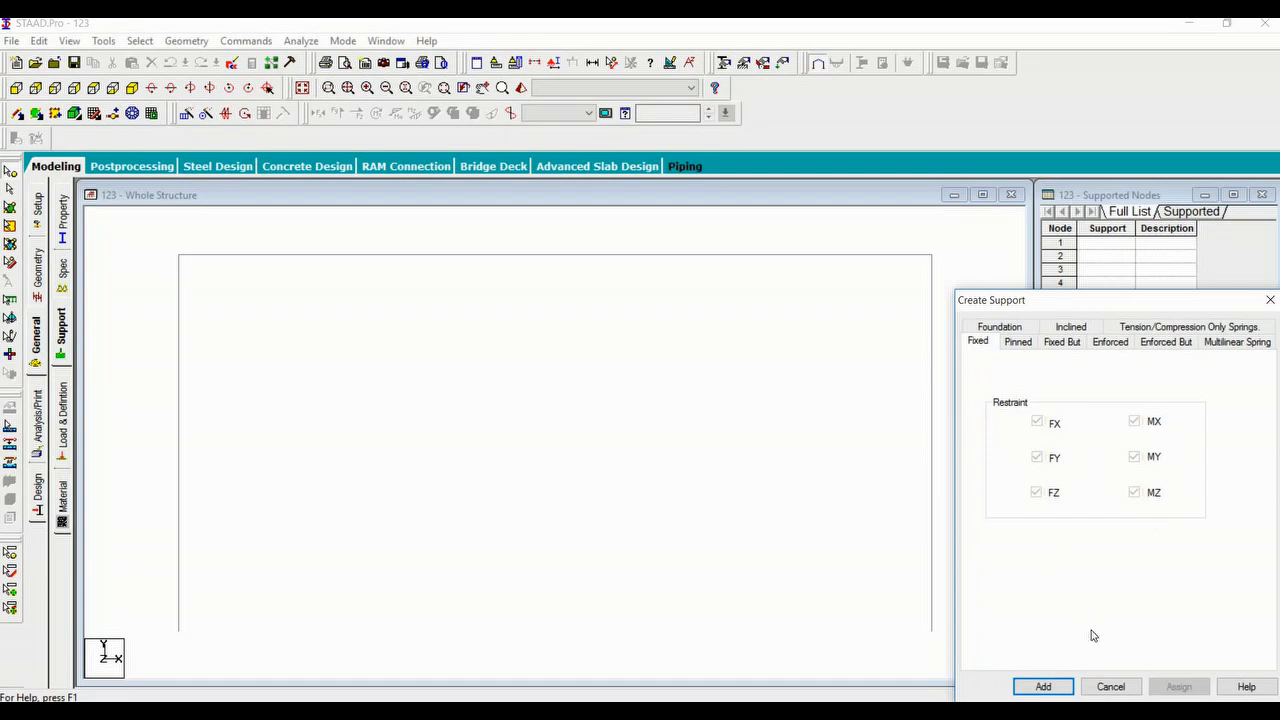
click(1022, 341)
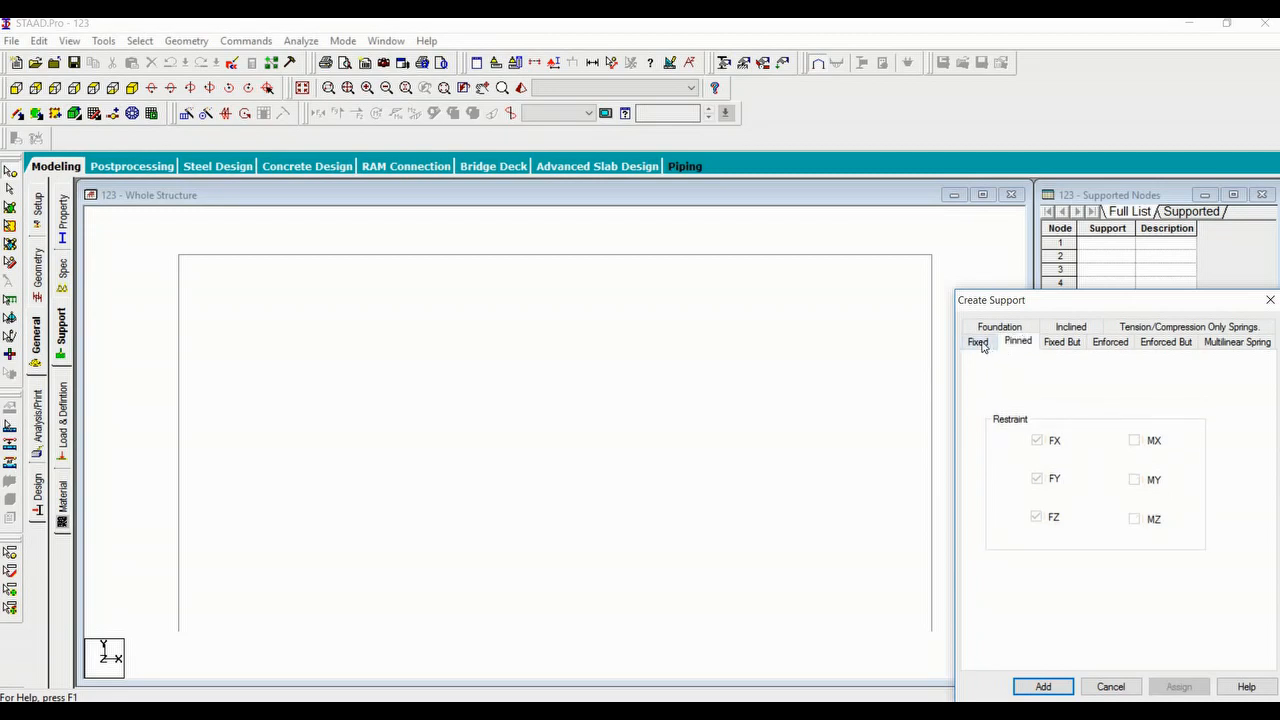
click(980, 344)
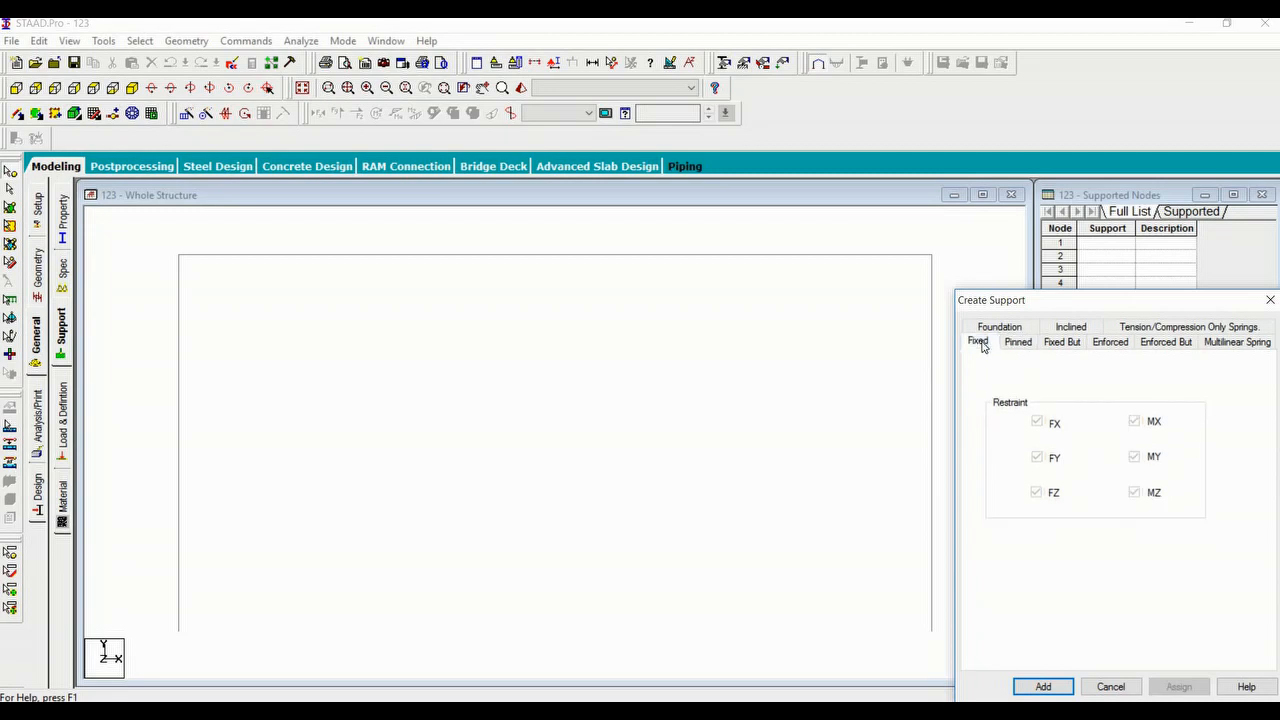
click(1044, 687)
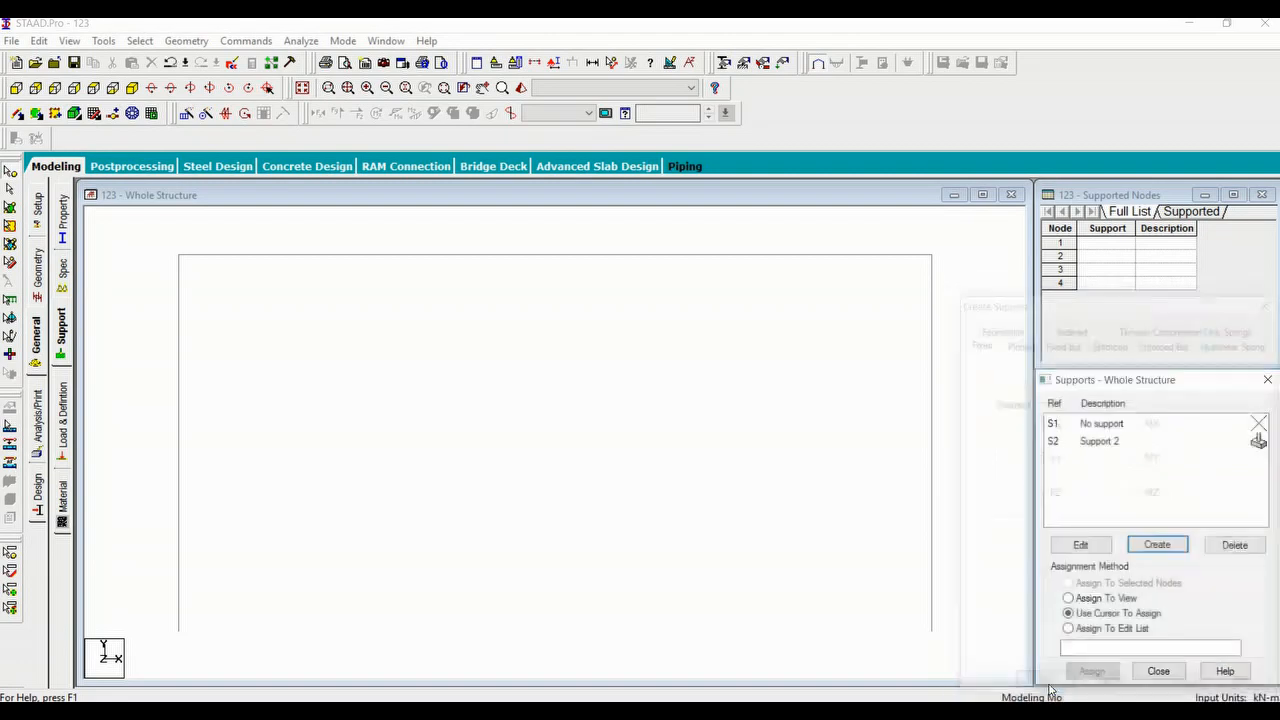
click(1096, 442)
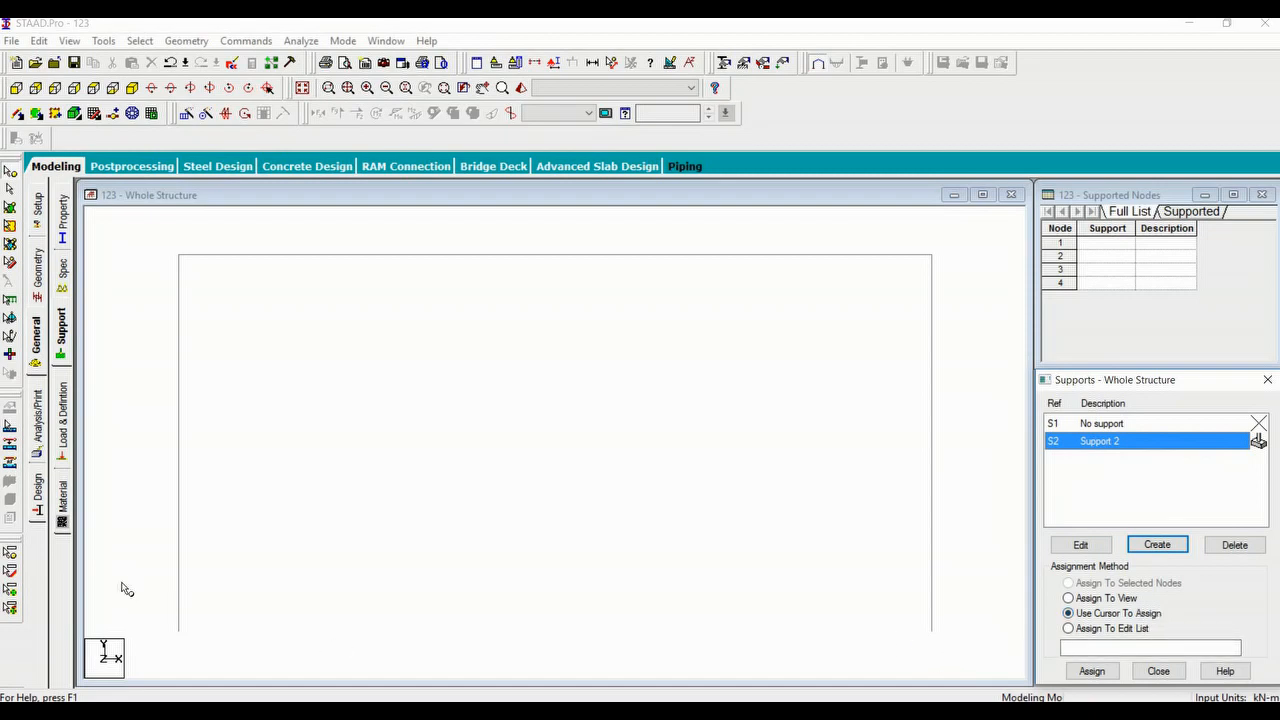
mouse_move(152, 617)
mouse_down()
mouse_move(396, 635)
mouse_move(717, 614)
mouse_move(947, 620)
mouse_move(961, 652)
mouse_up()
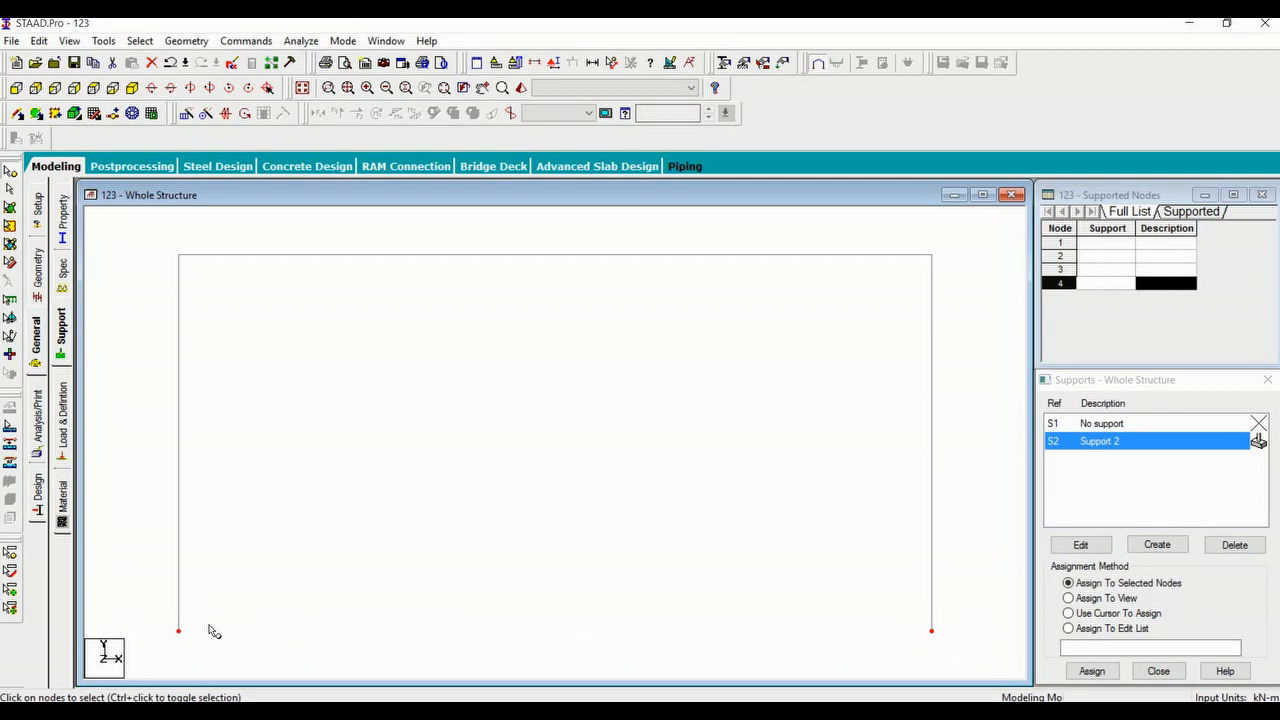
click(155, 605)
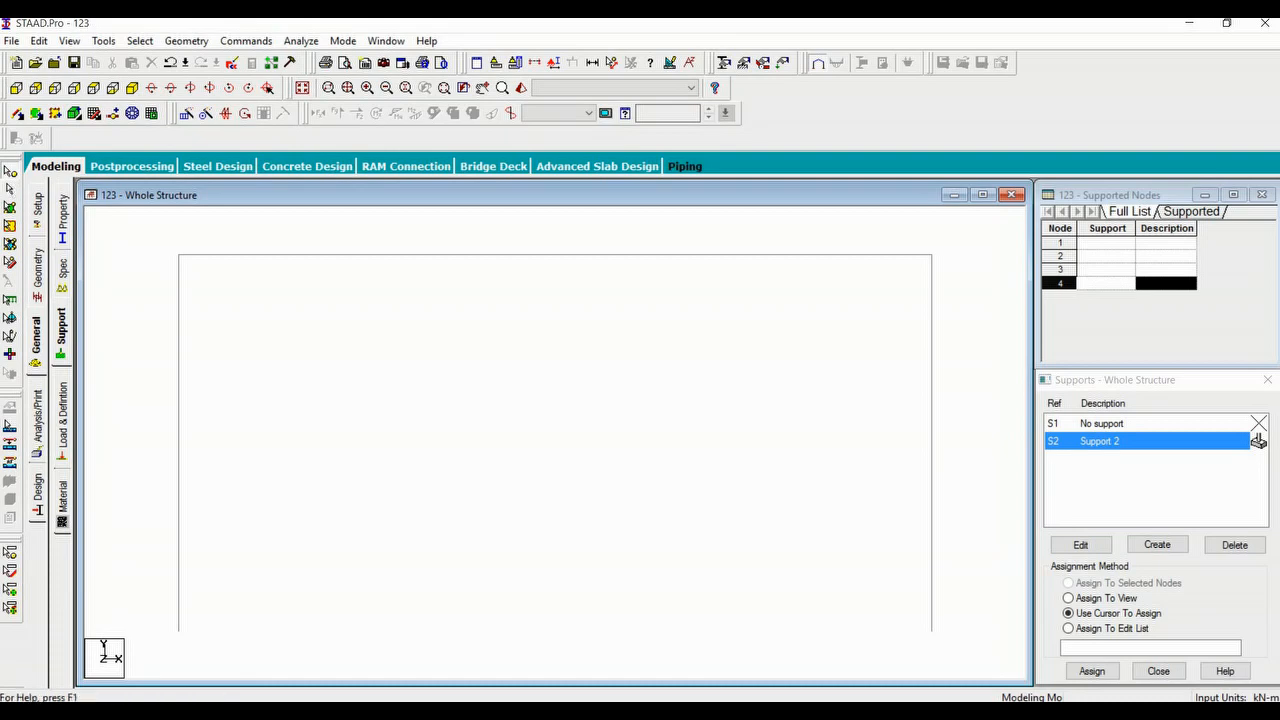
click(9, 174)
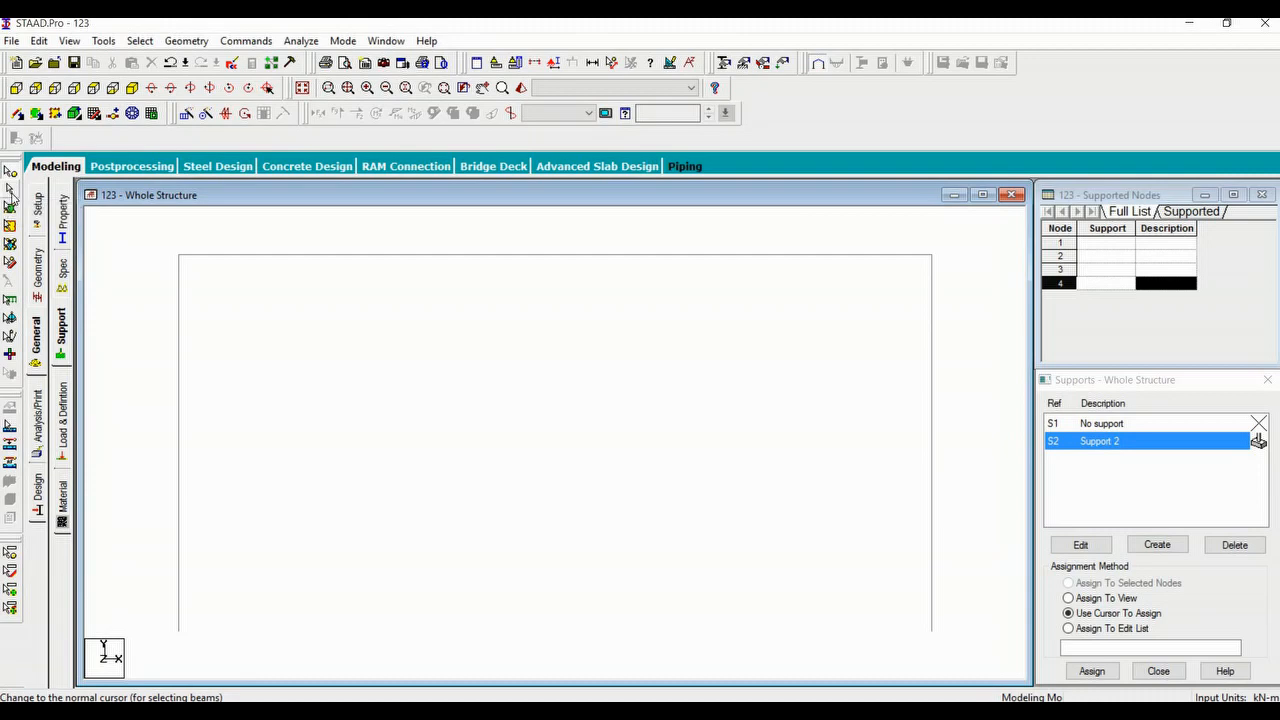
click(10, 206)
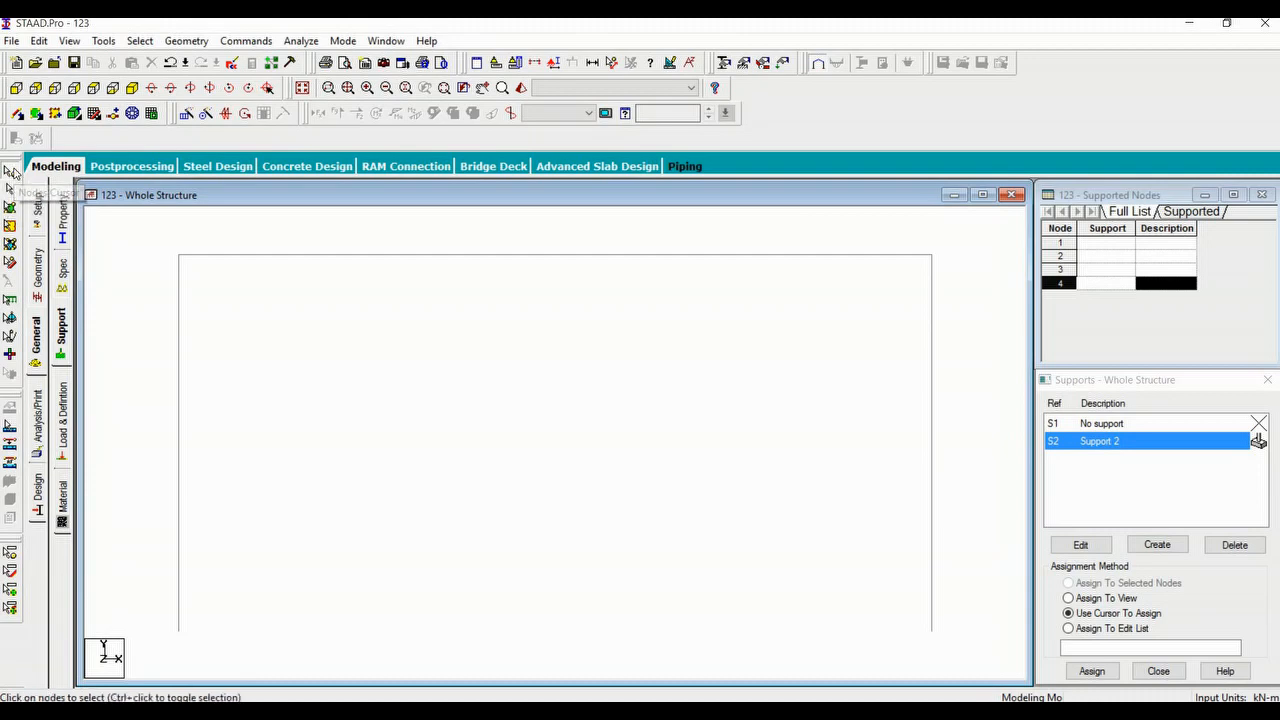
click(179, 631)
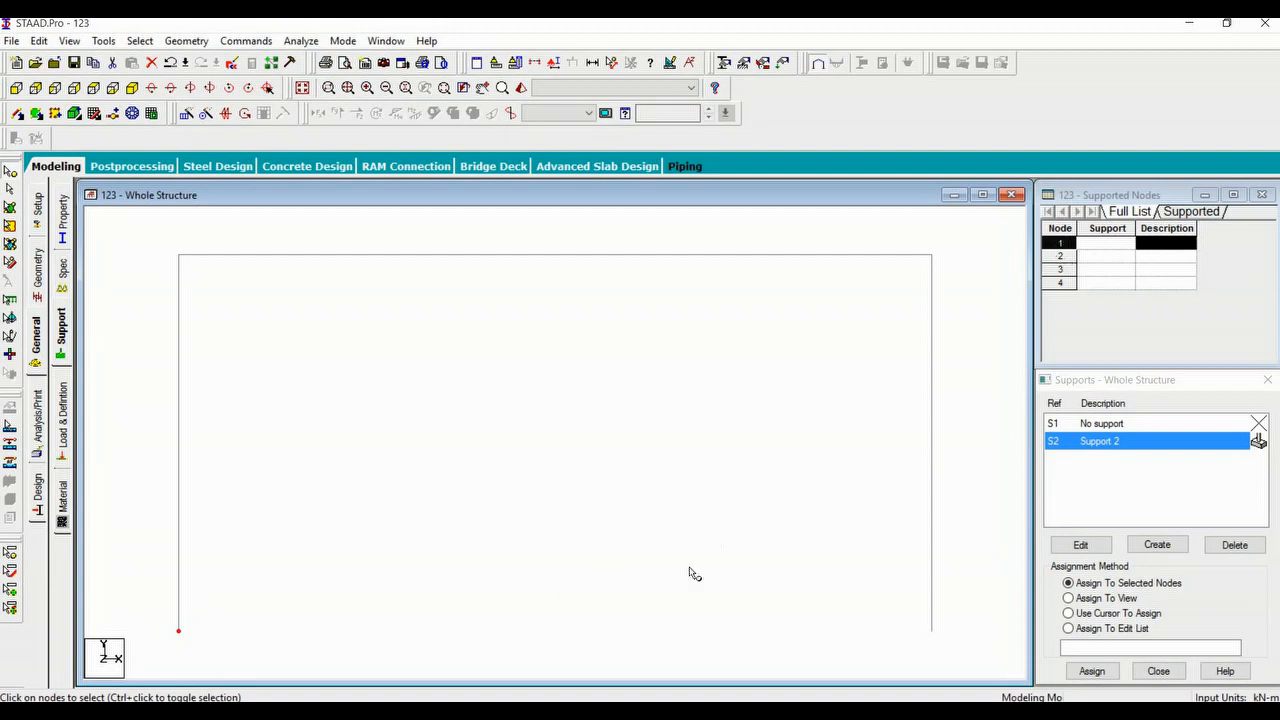
click(932, 634)
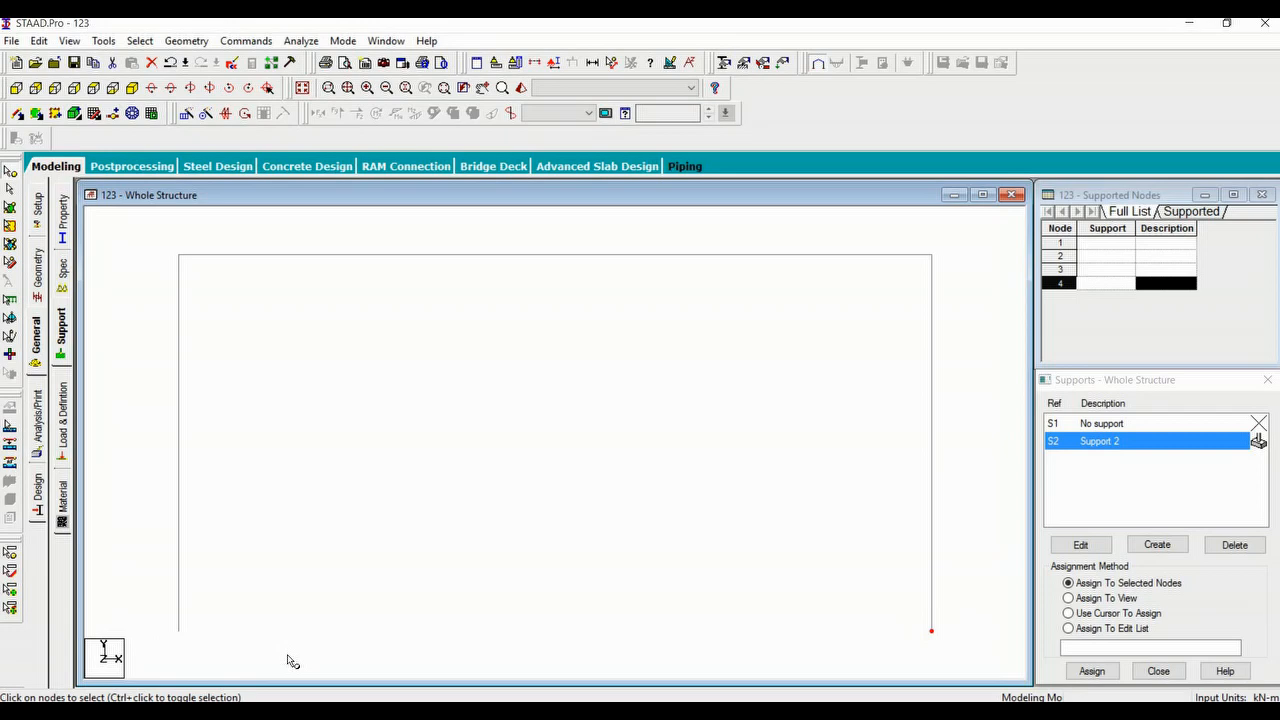
ctrl+click(179, 631)
click(662, 561)
click(662, 561)
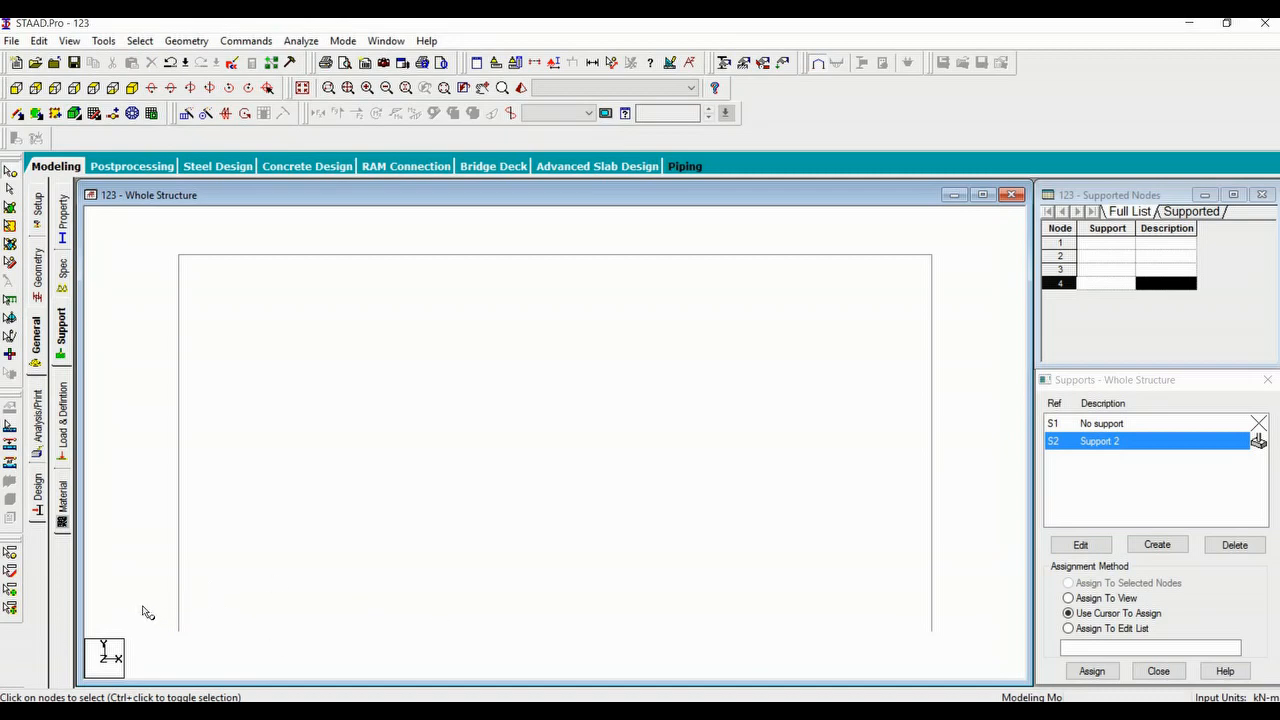
Assign the fixed support to the base nodes of both columns and clear the node selection.
drag(142, 606, 970, 650)
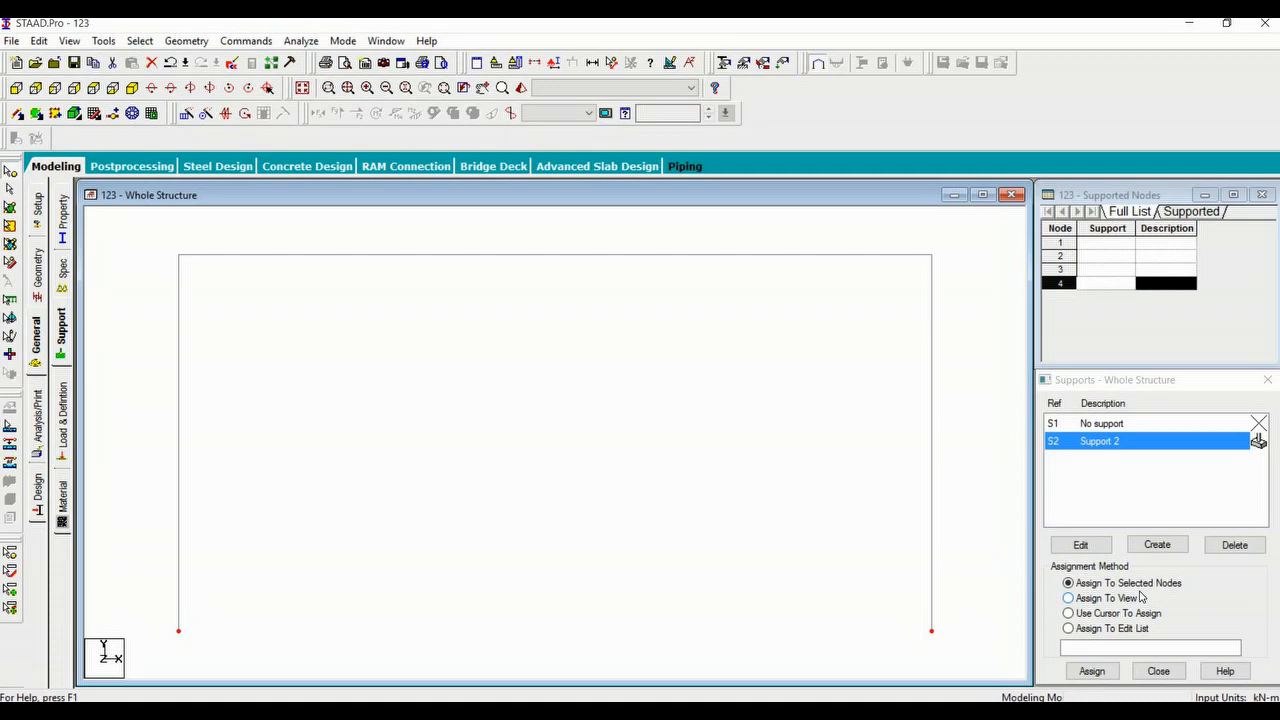
click(1099, 674)
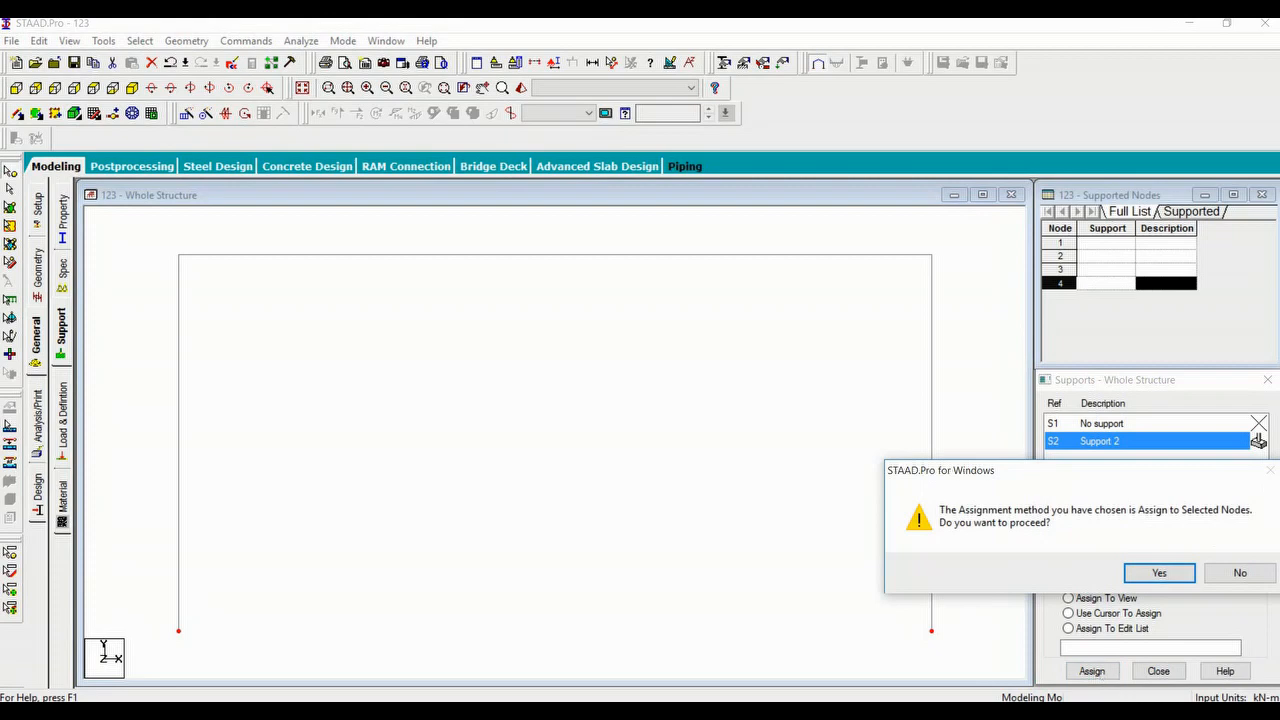
click(1158, 572)
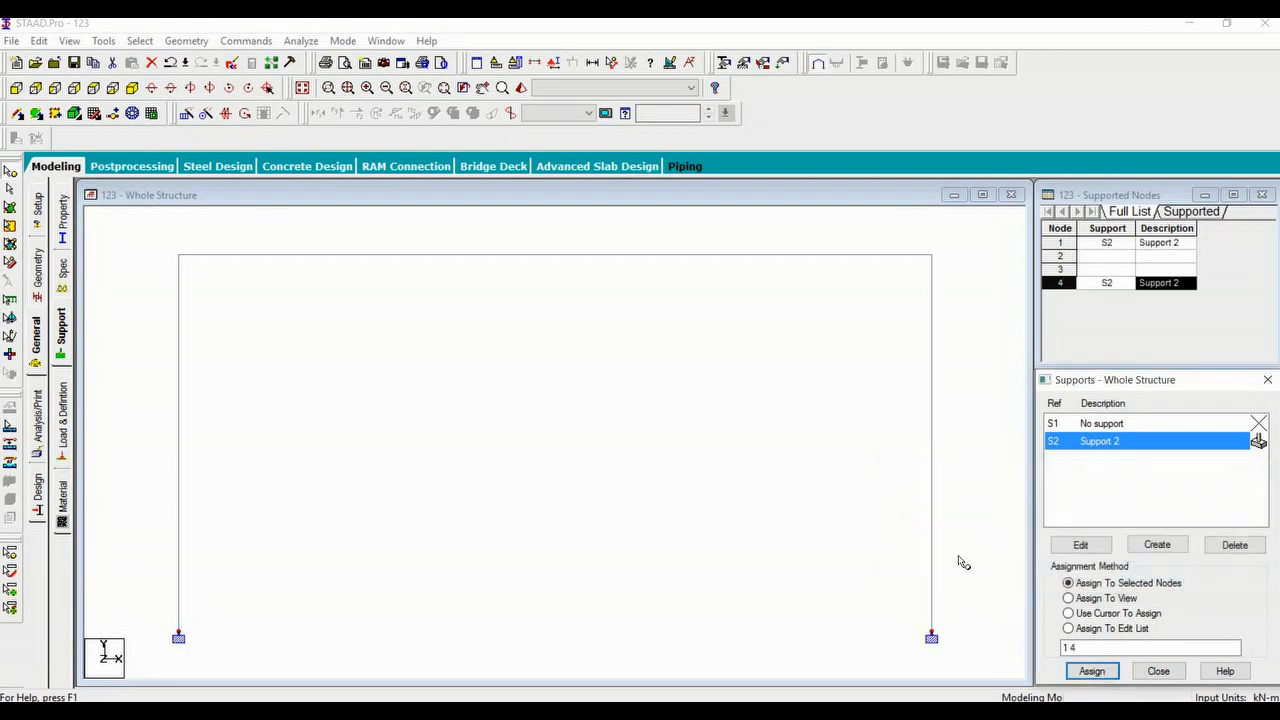
click(645, 627)
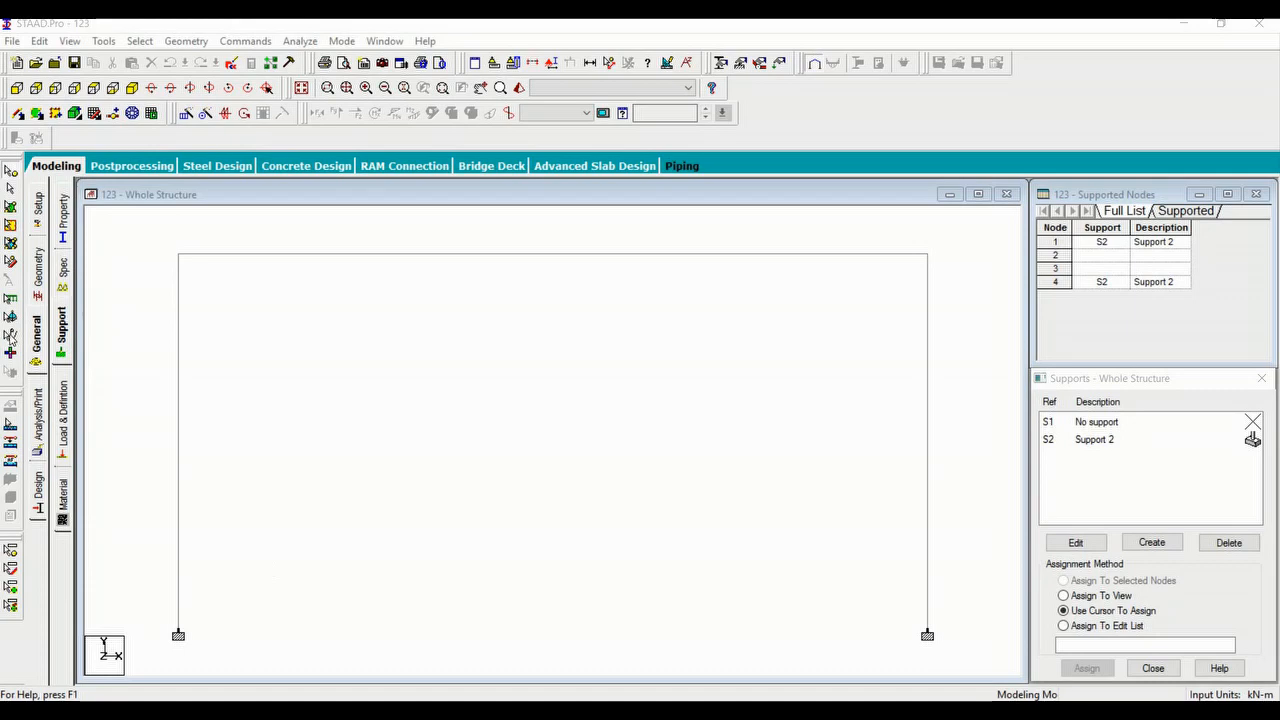
Add primary load case 1 titled DL+WL with loading type None and select it among the load cases.
click(37, 346)
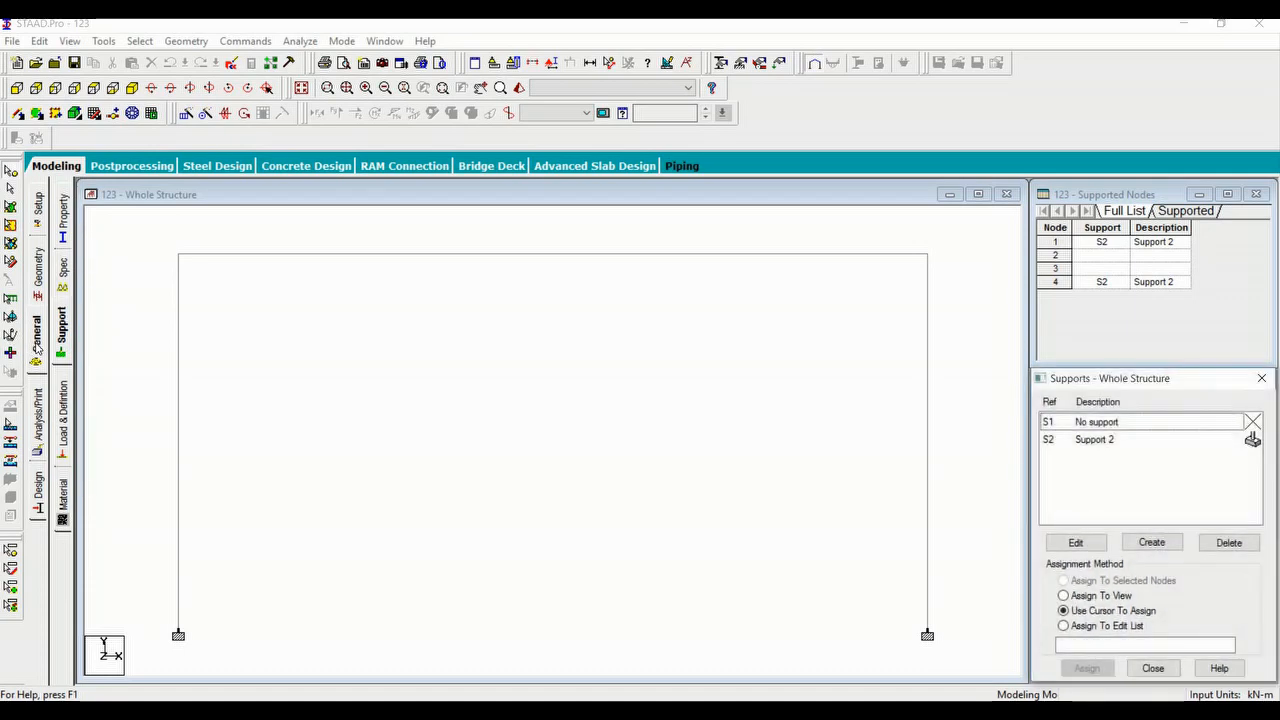
click(60, 428)
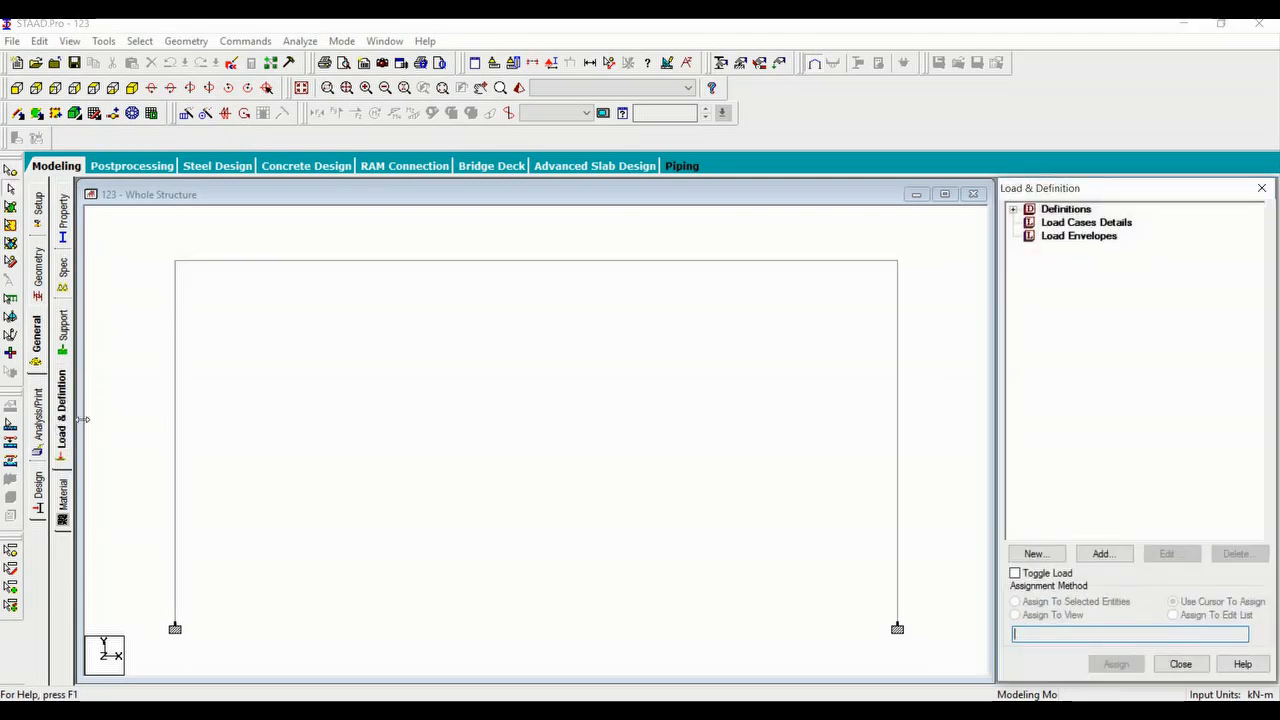
click(1097, 226)
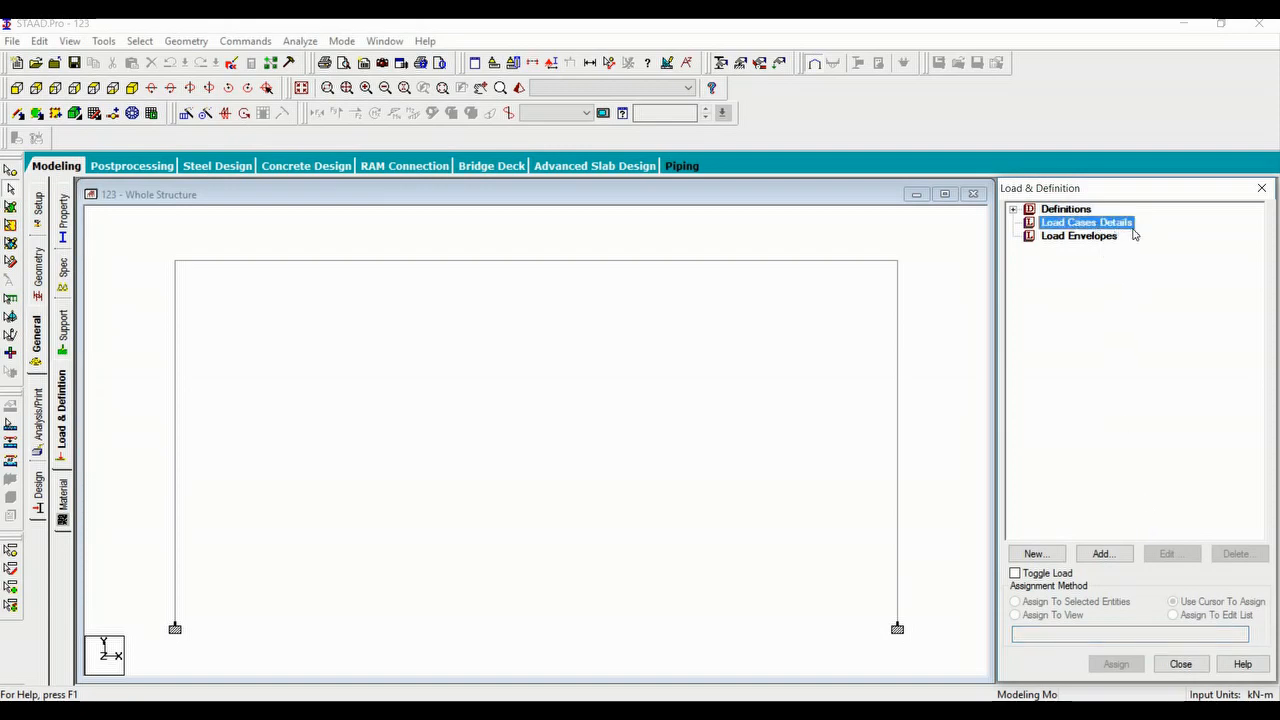
click(1108, 557)
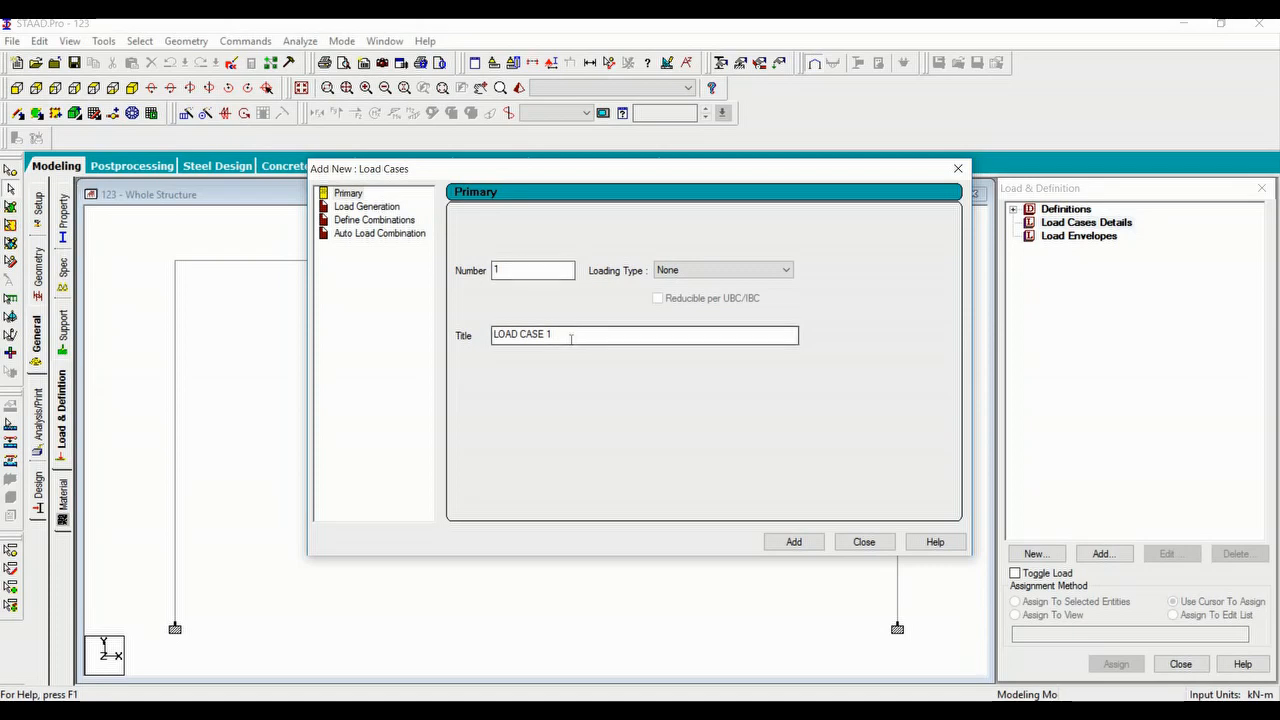
click(348, 194)
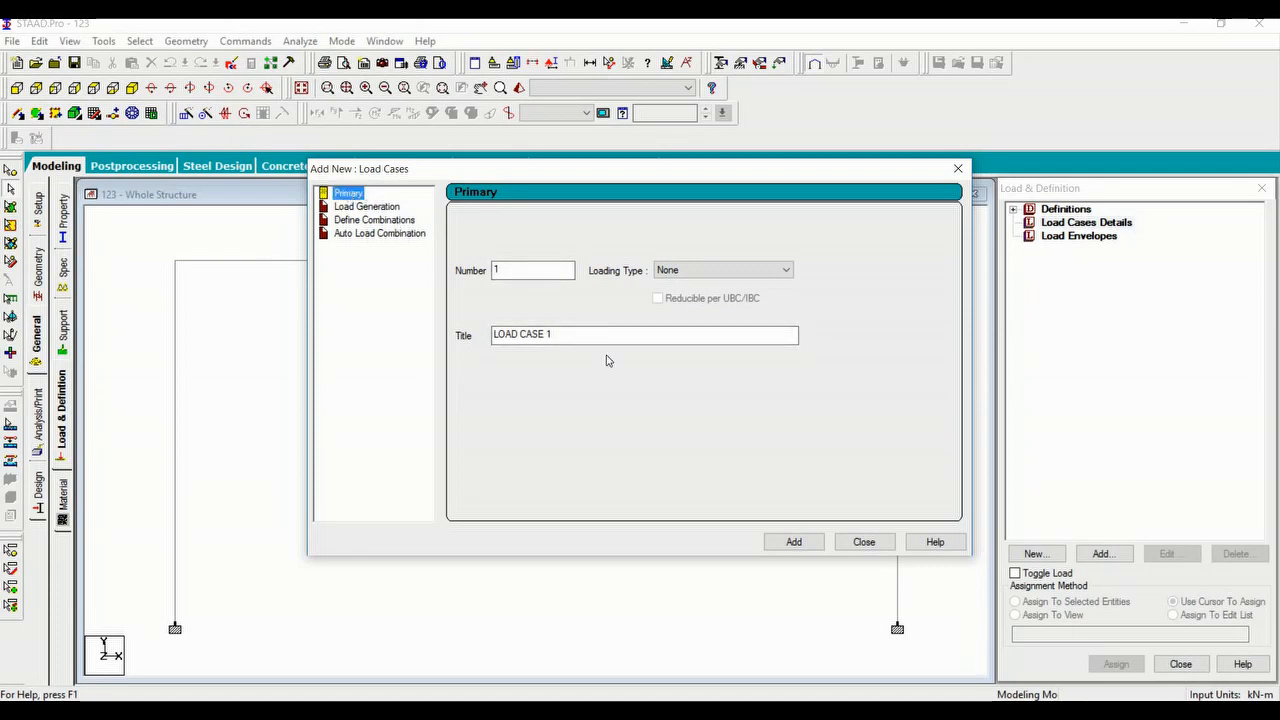
click(574, 336)
drag(574, 336, 474, 350)
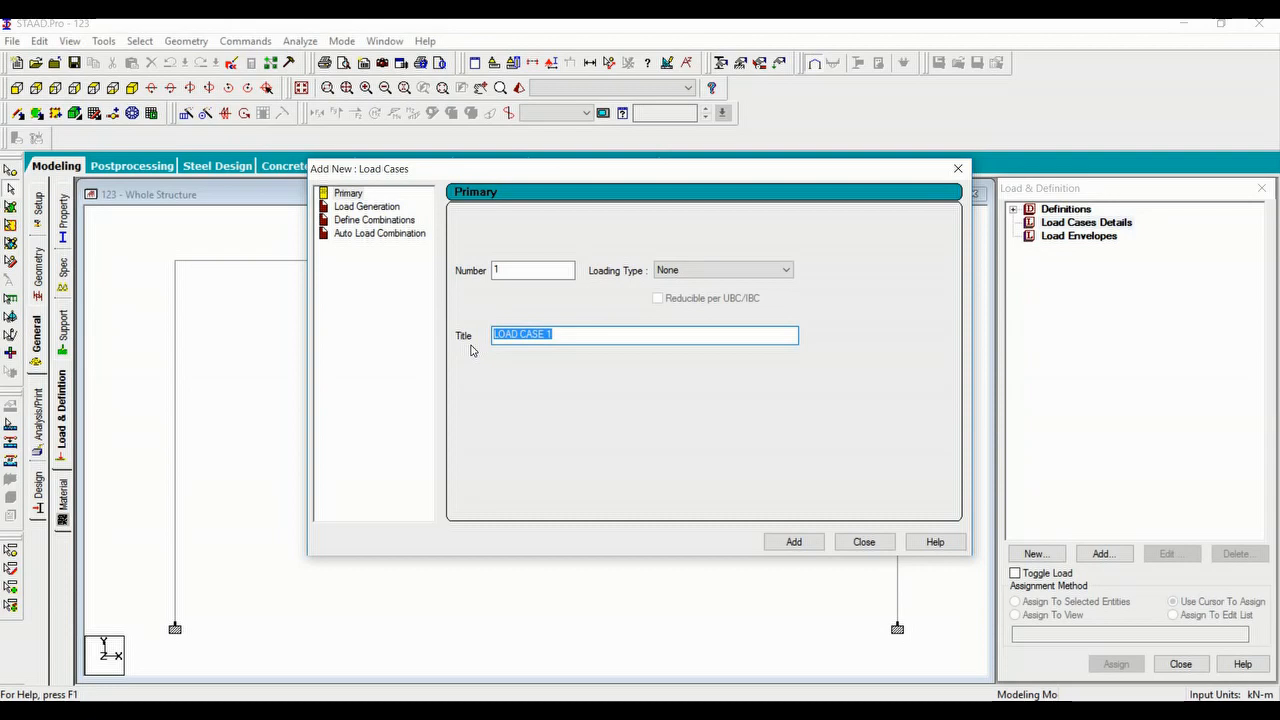
text(DL)
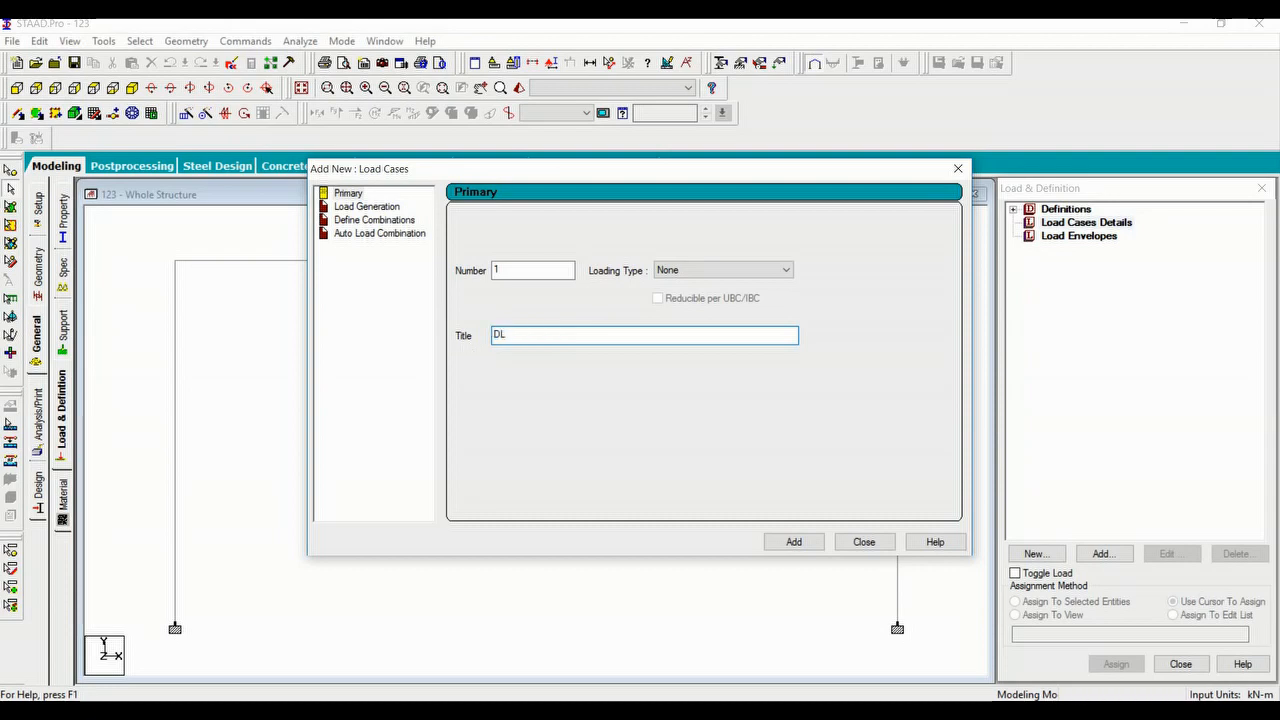
text(+WL)
click(818, 546)
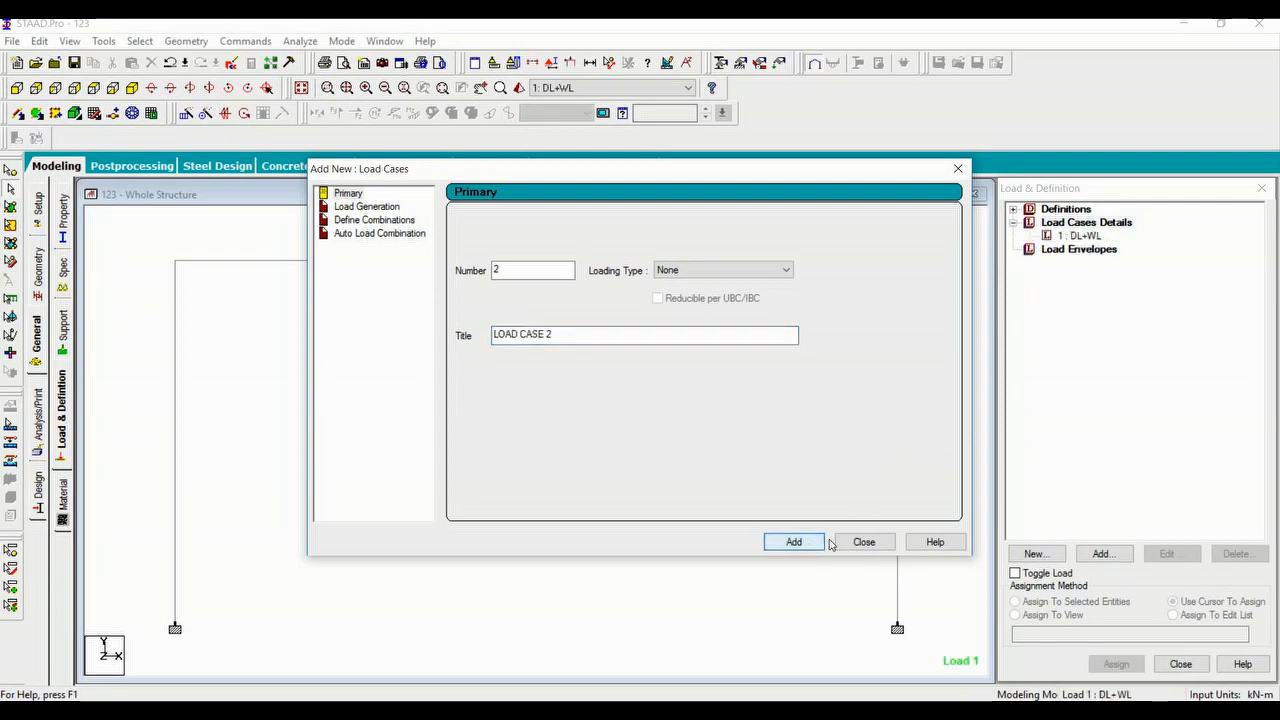
click(857, 543)
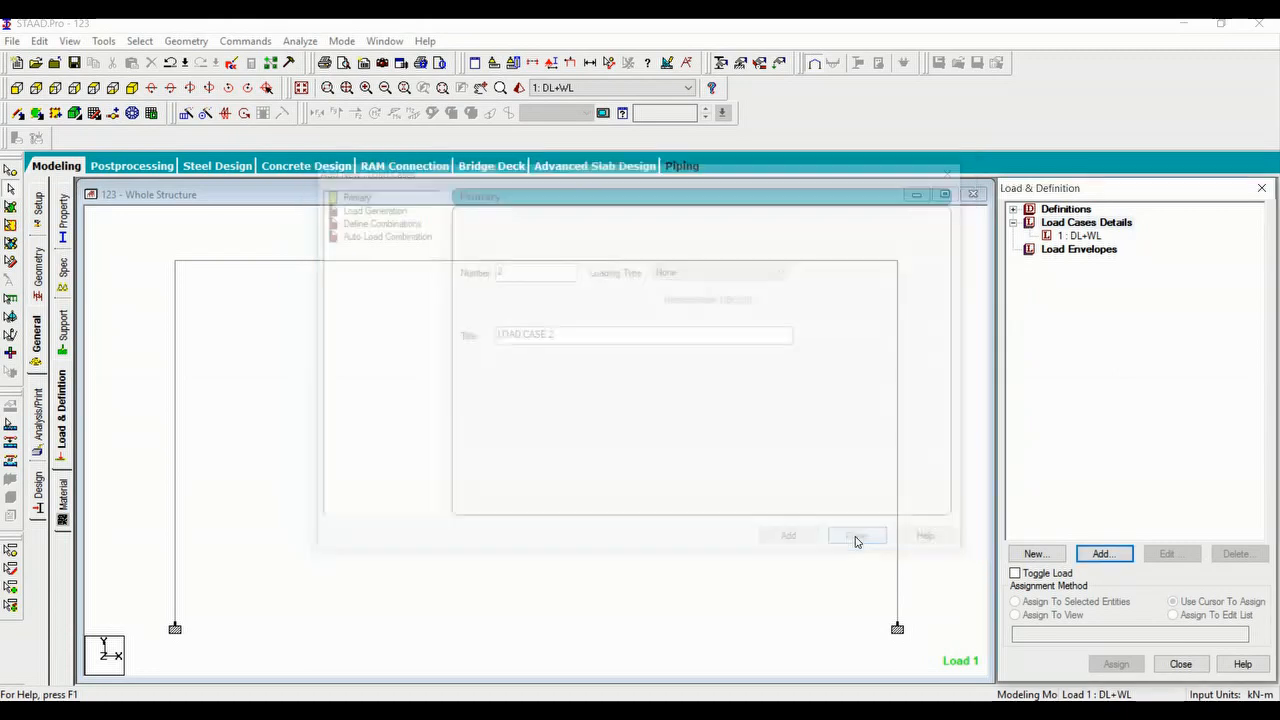
click(1092, 237)
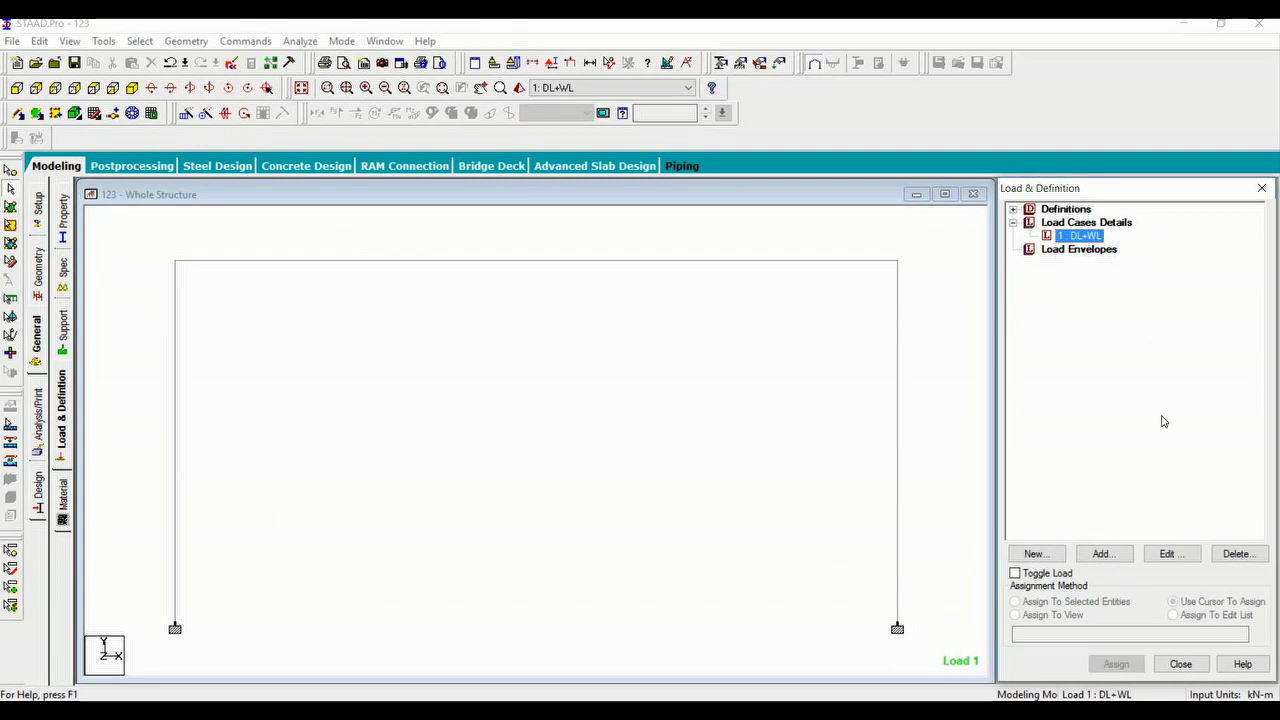
Add a selfweight load in the Y direction with factor -1 to load case DL+WL and close the load items dialog.
click(1113, 557)
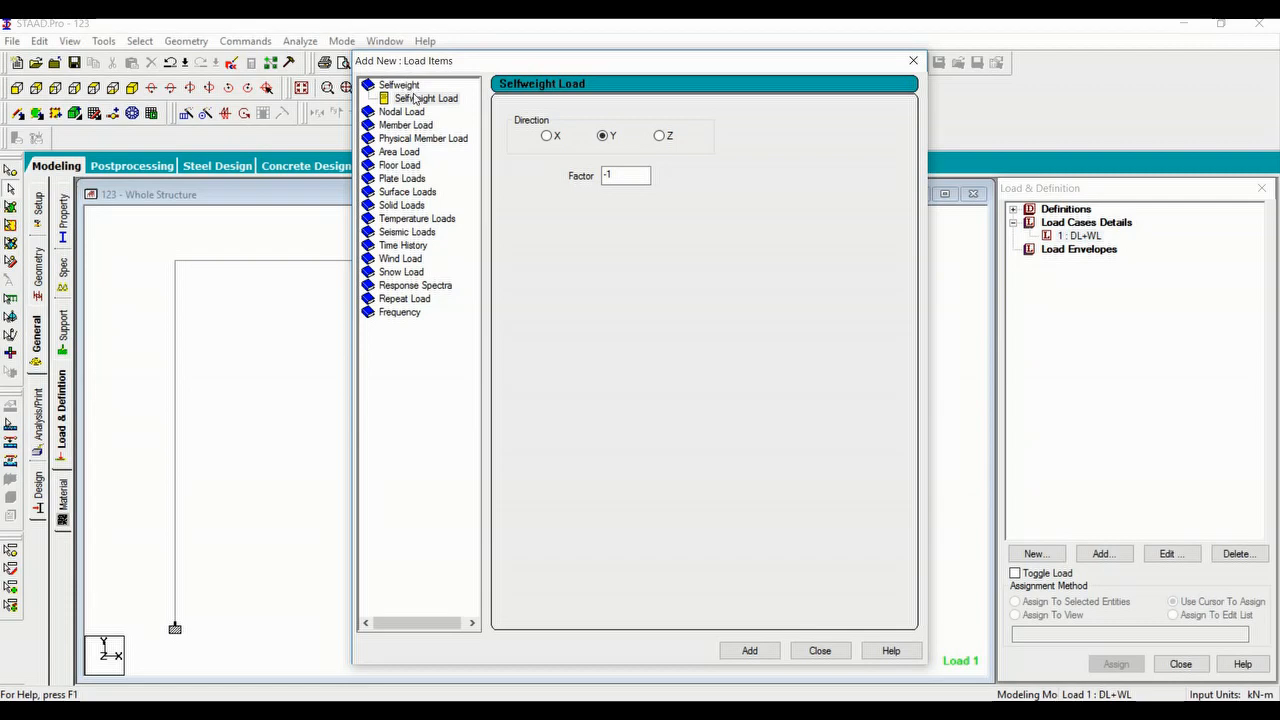
click(421, 102)
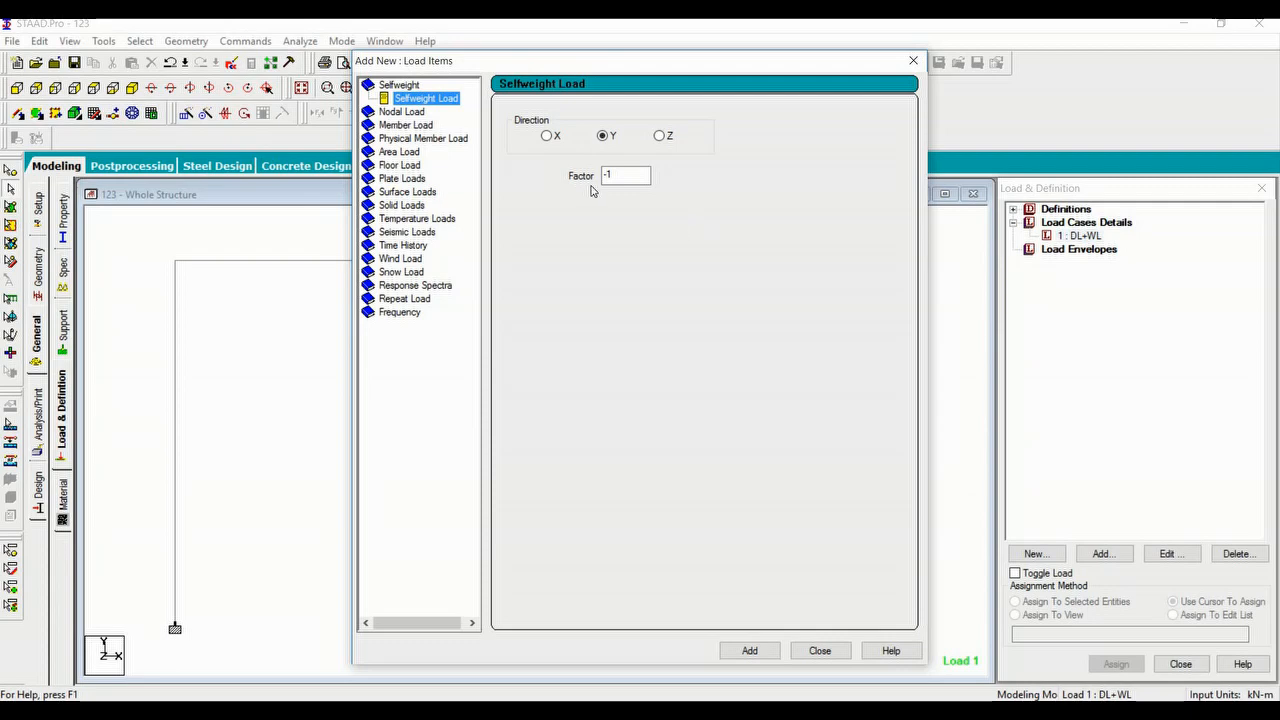
click(750, 652)
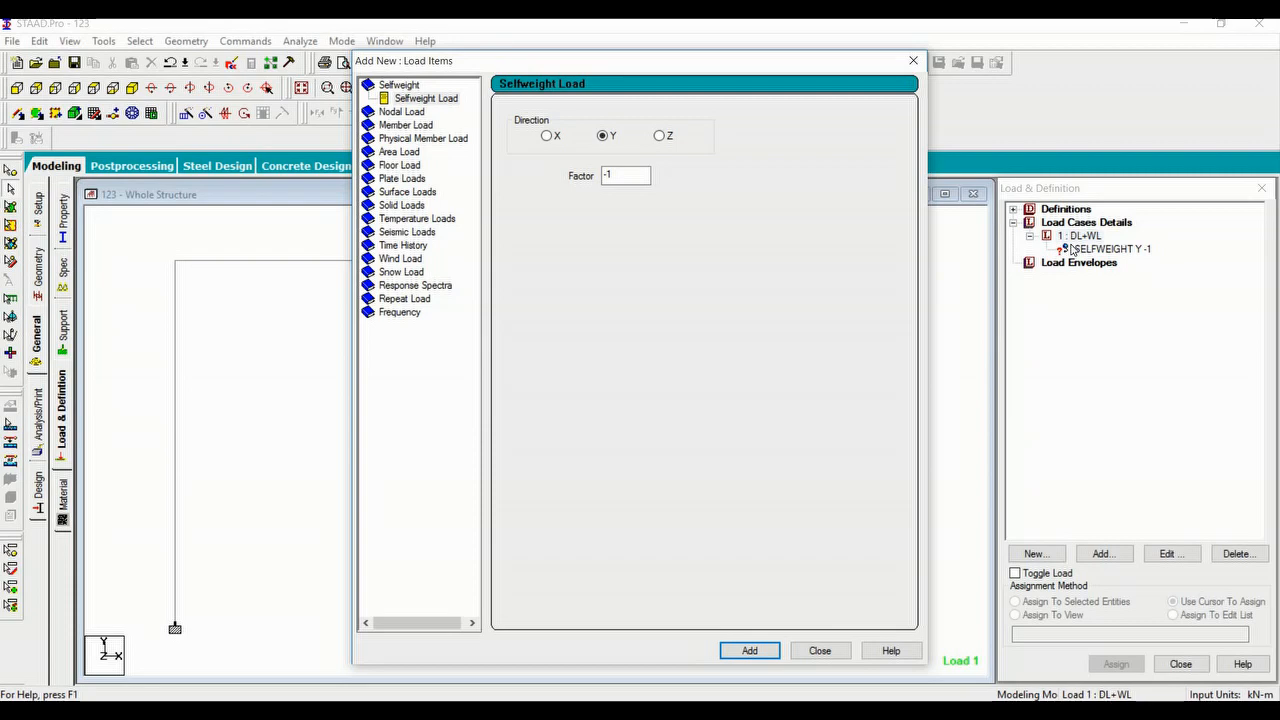
click(912, 61)
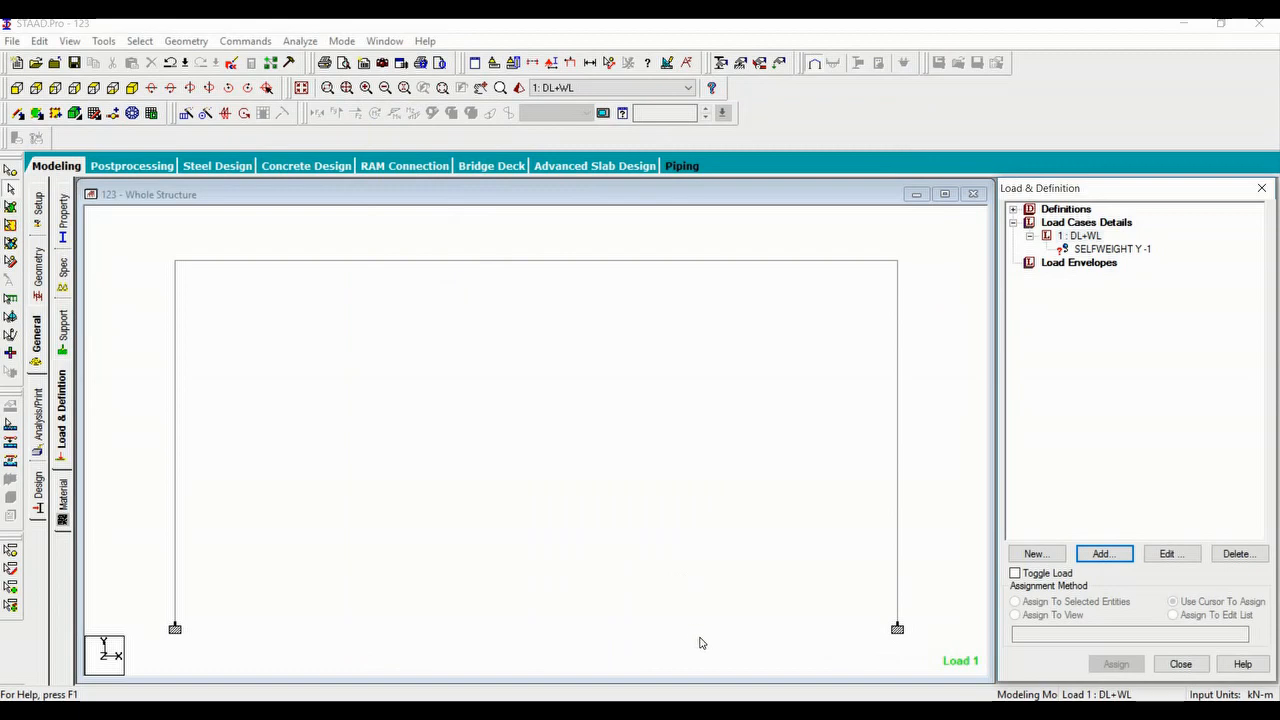
Check the frame loads in the Word lab manual, and examine the nodal and member load types available for DL+WL in STAAD.Pro.
key(alt+Tab)
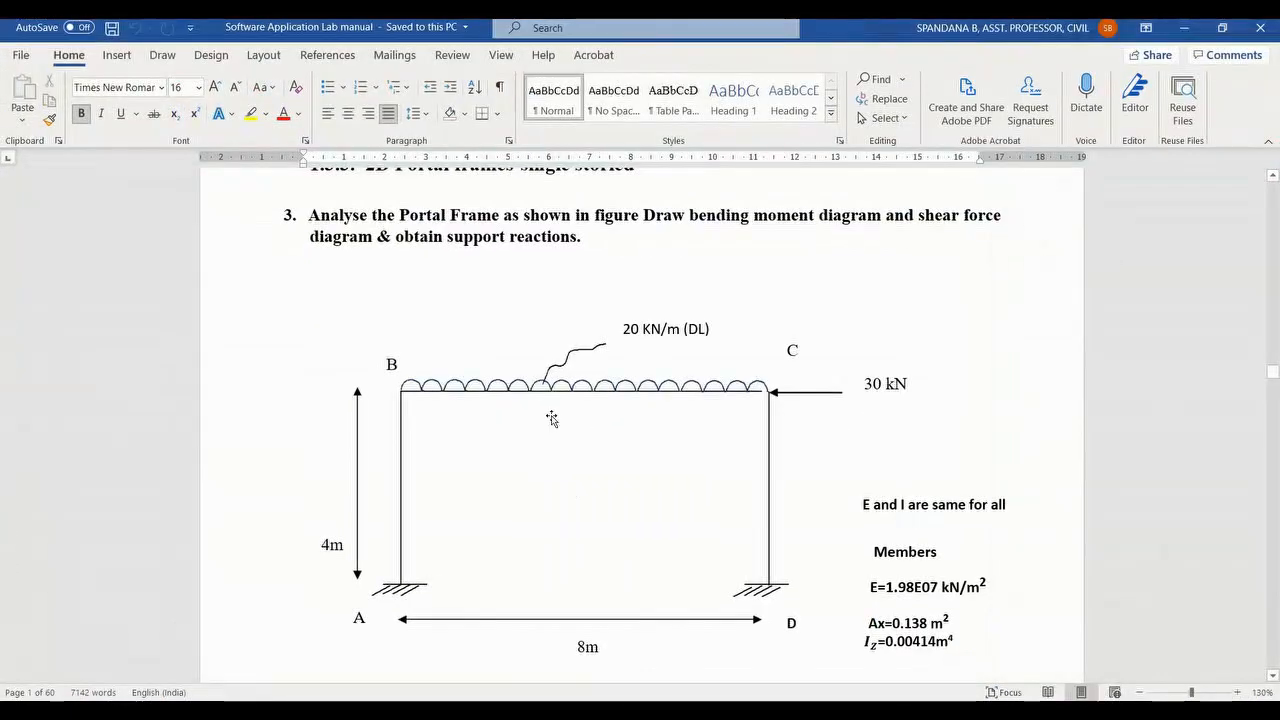
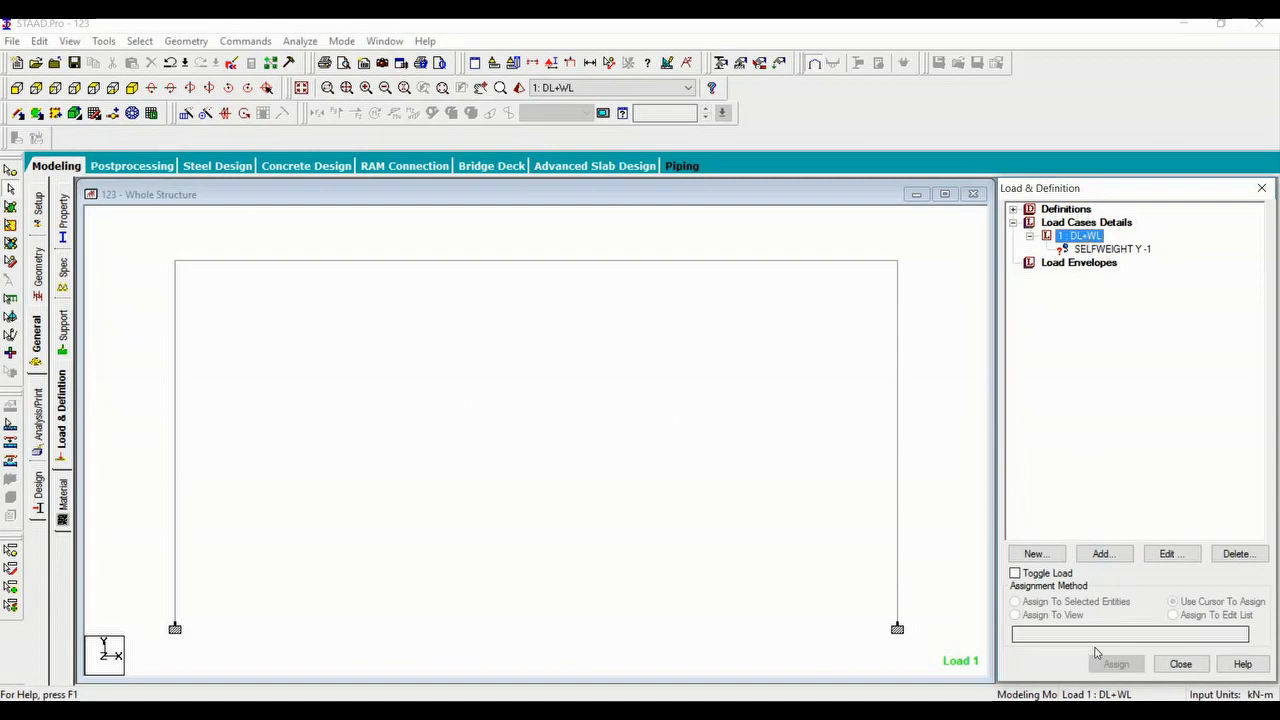
click(1105, 556)
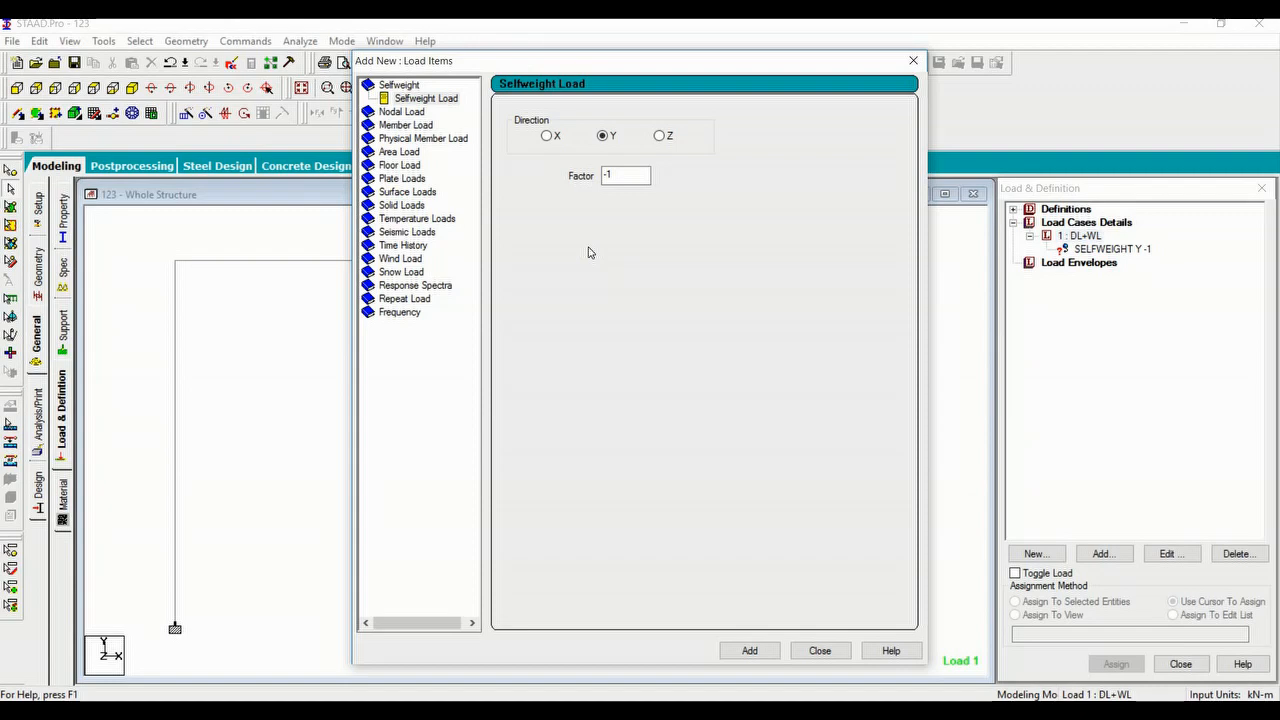
click(412, 113)
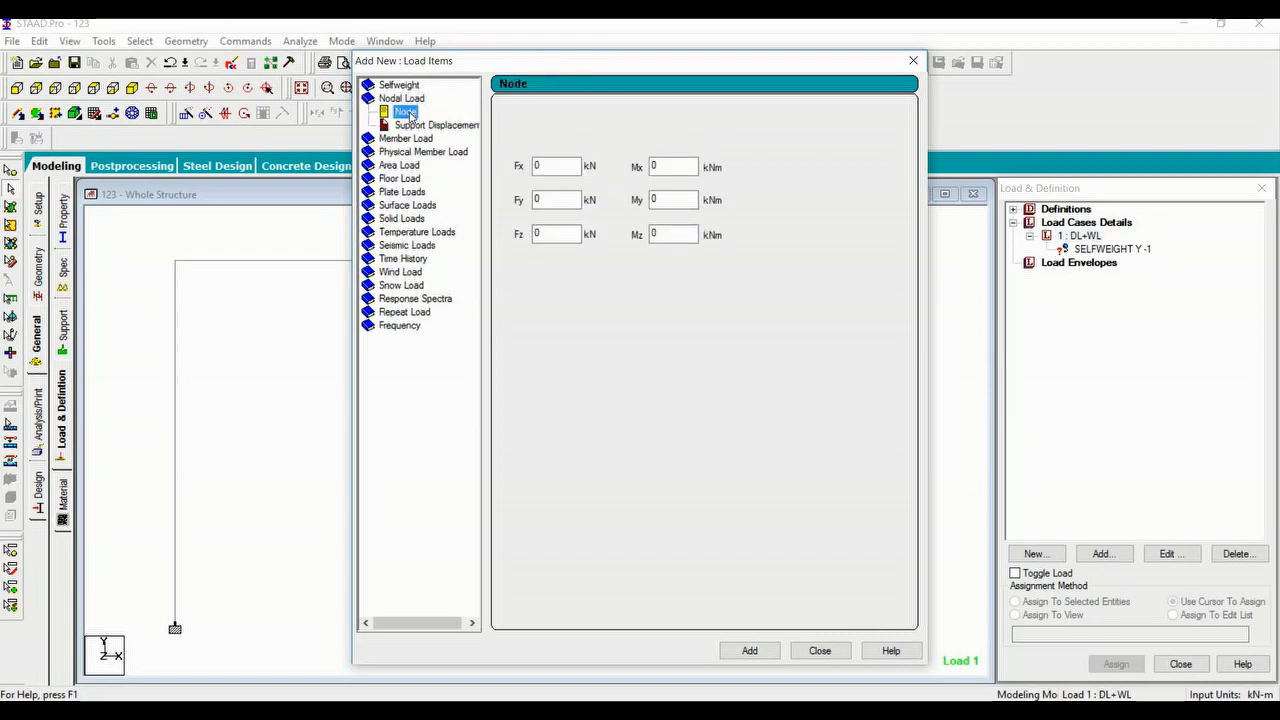
click(401, 100)
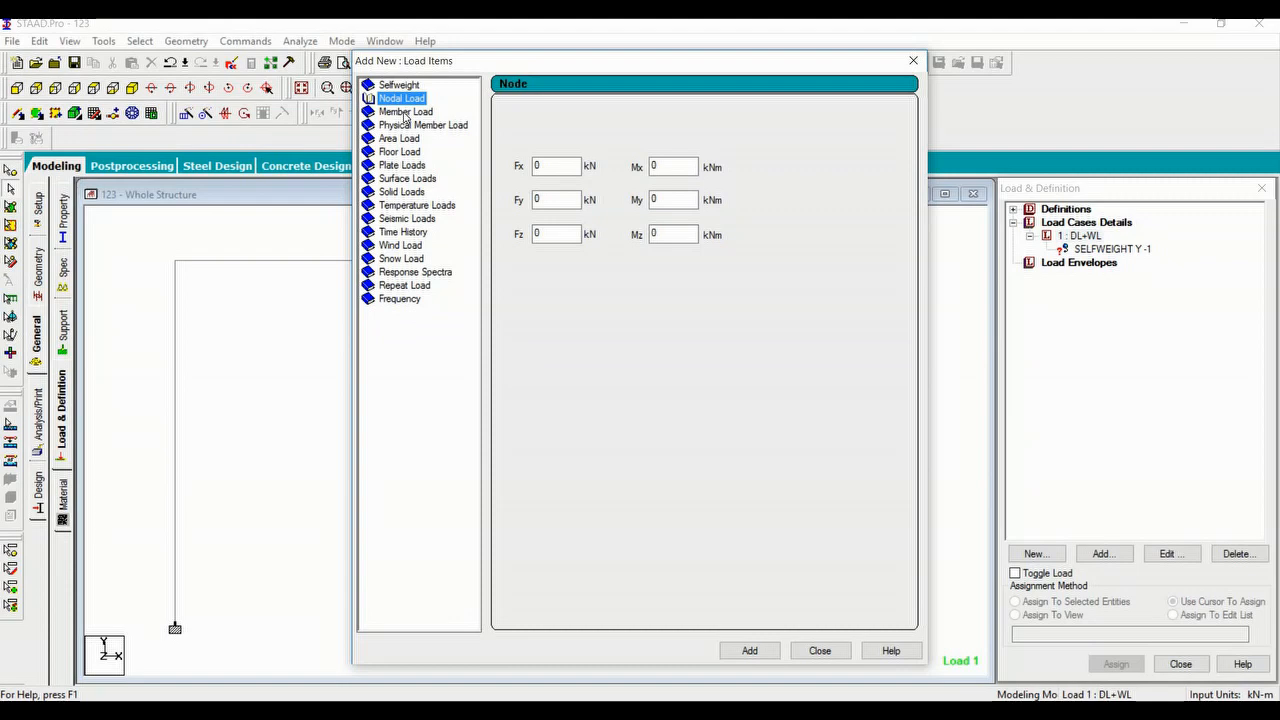
click(400, 112)
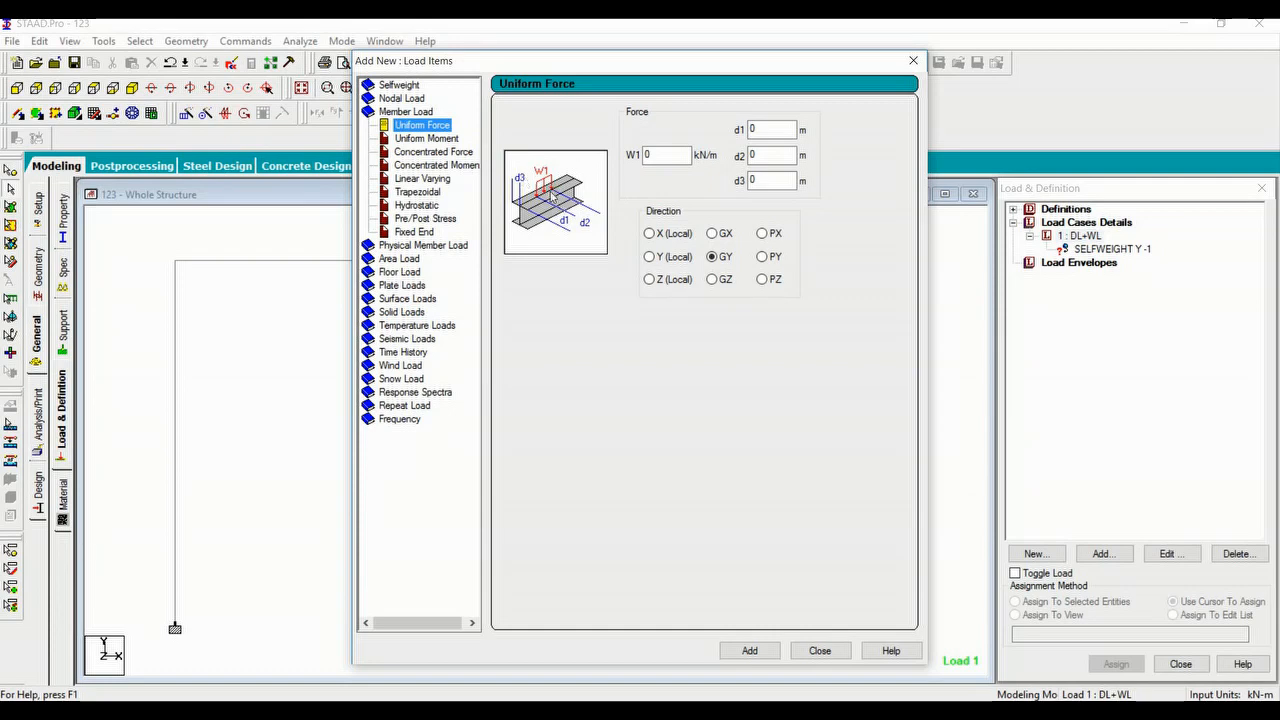
click(442, 141)
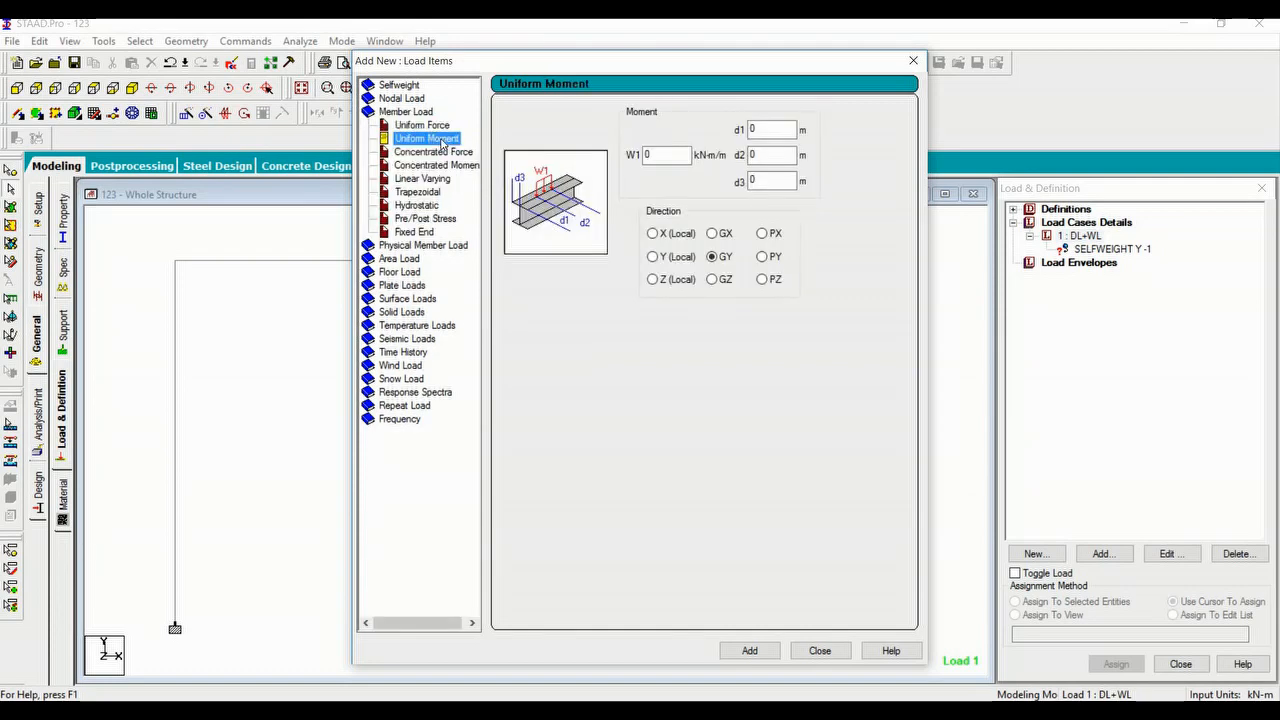
click(430, 155)
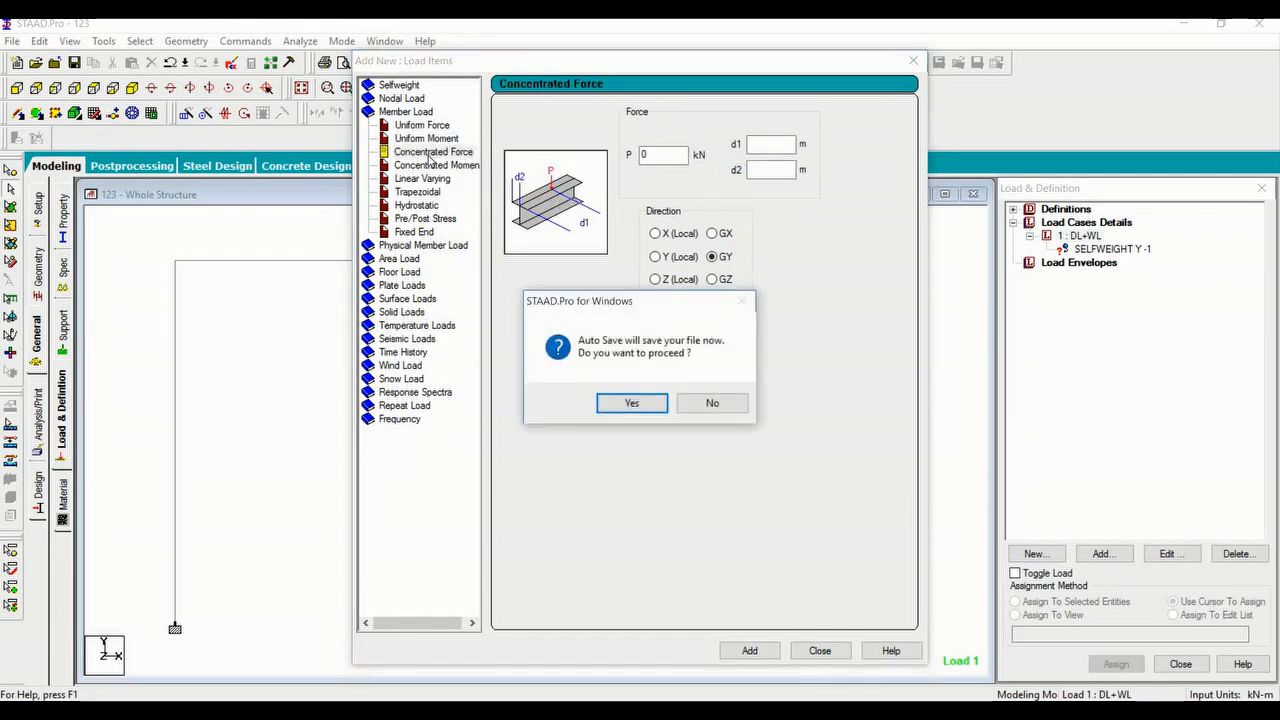
key(Return)
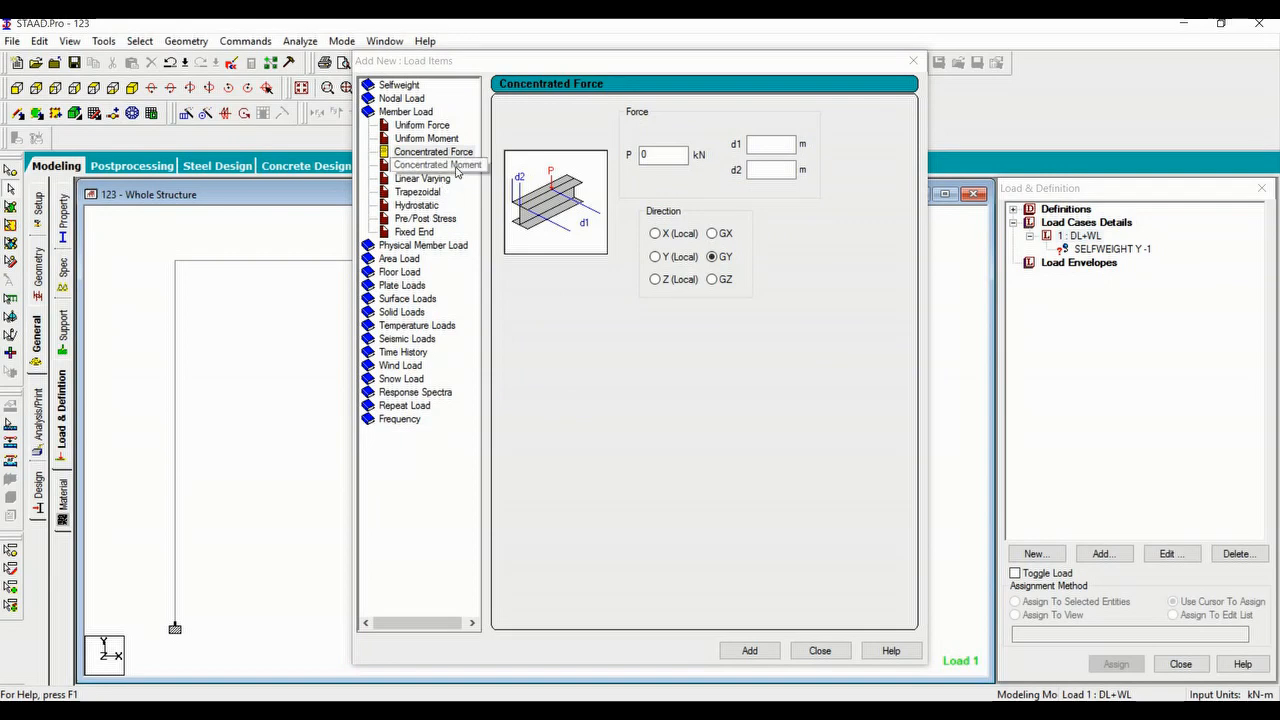
click(455, 166)
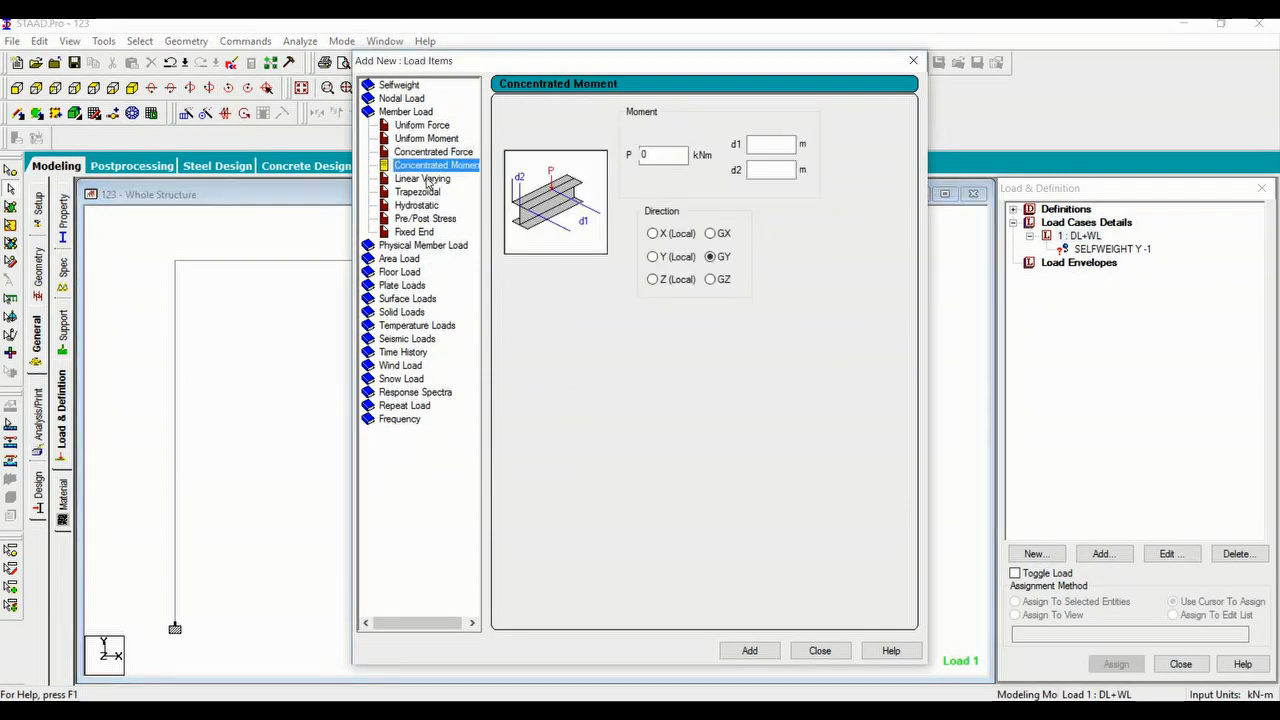
click(428, 181)
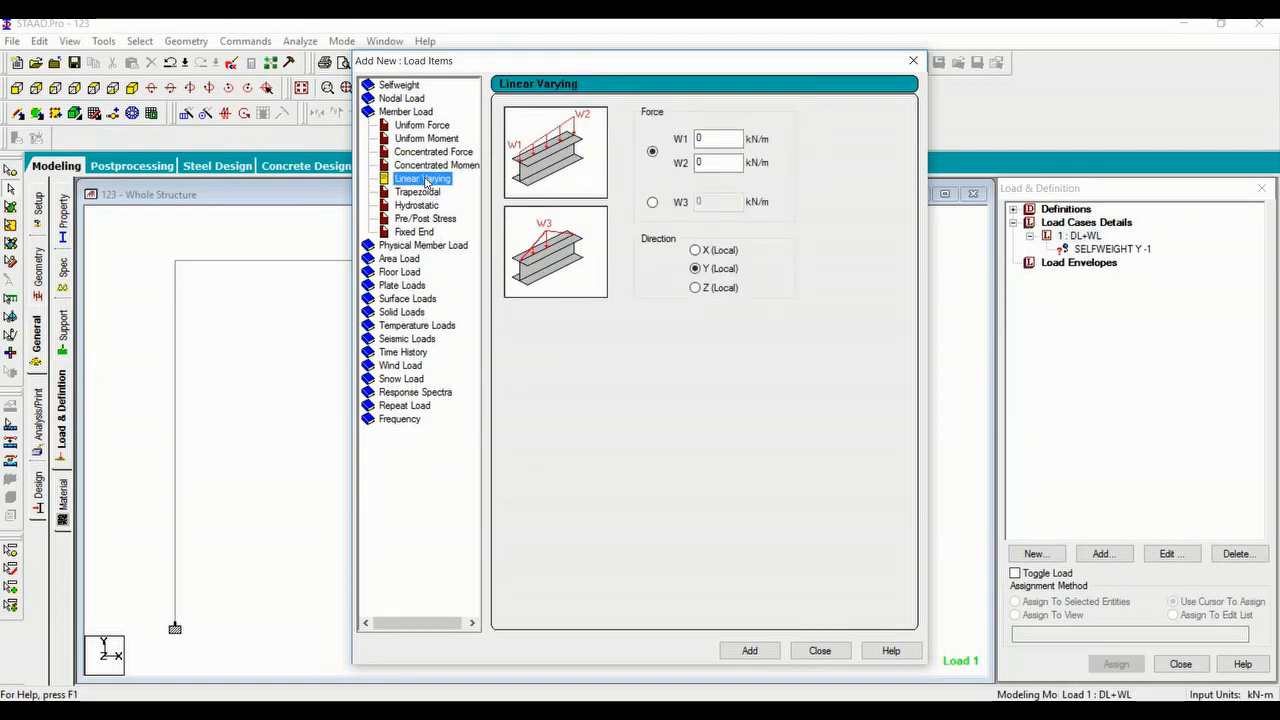
click(425, 192)
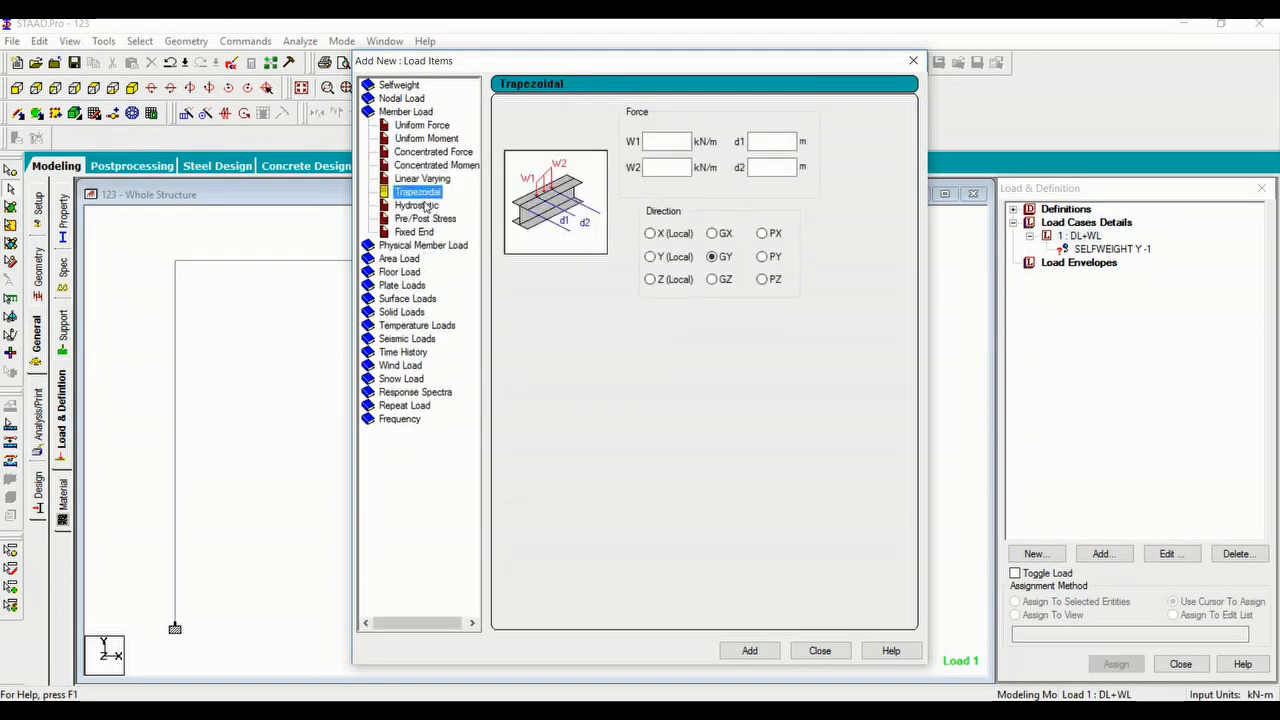
click(425, 206)
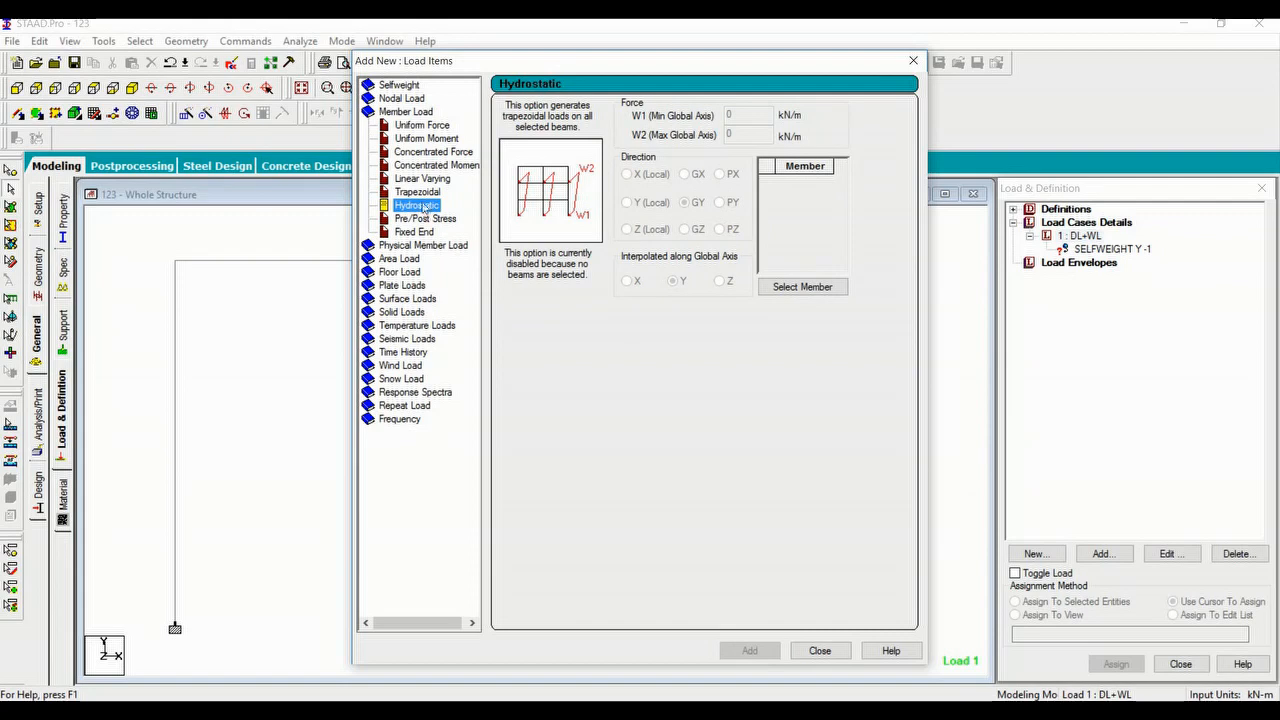
click(413, 220)
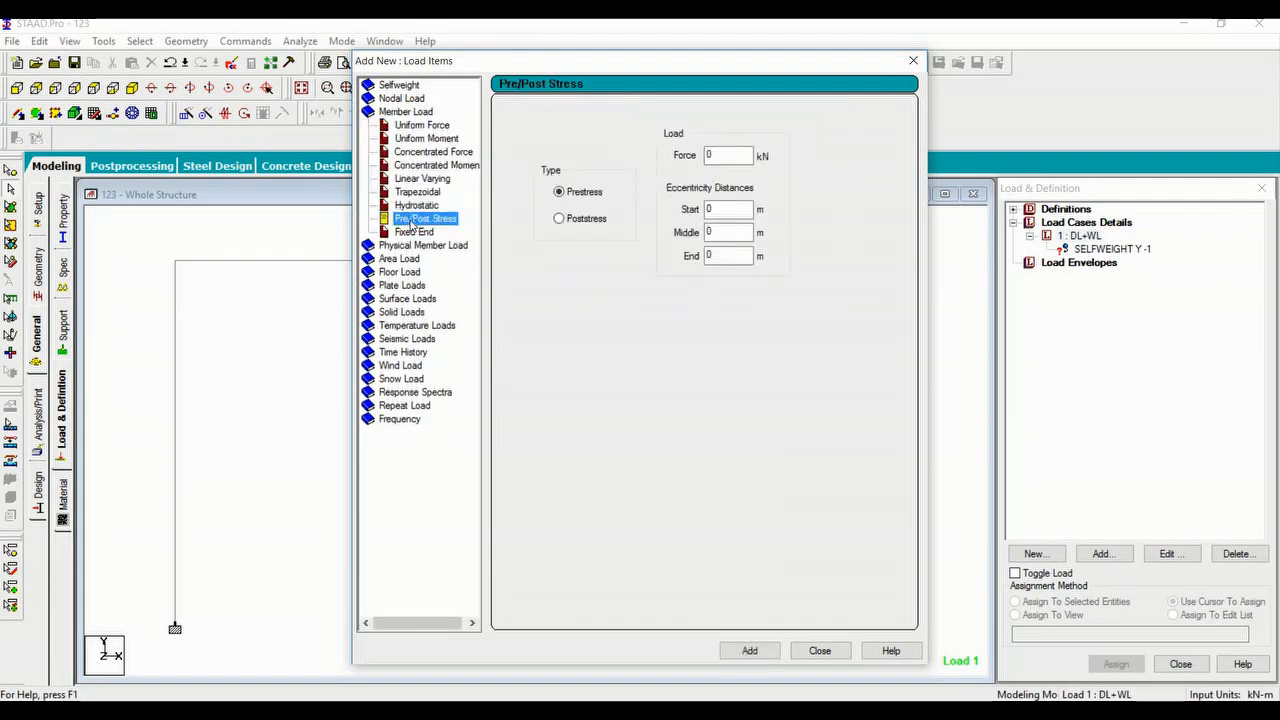
Add a uniform force member load of -20 kN/m in the GY direction to load case DL+WL.
click(428, 127)
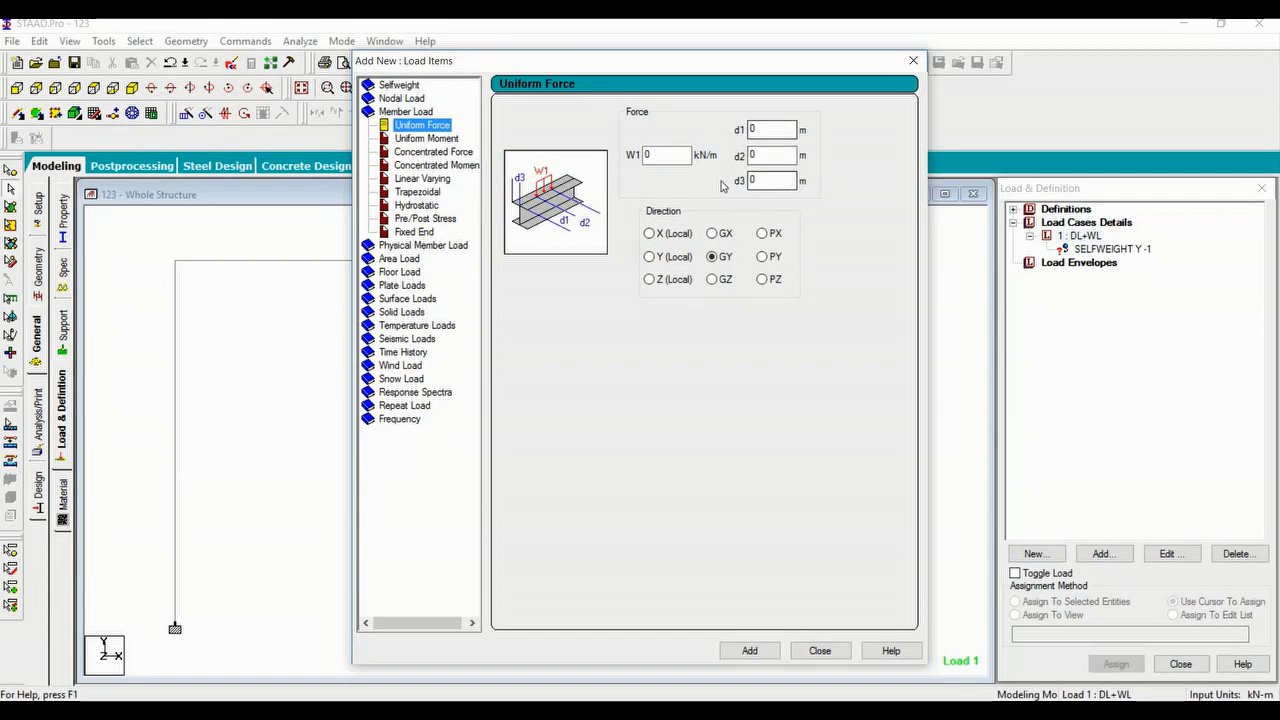
click(676, 156)
key(BackSpace)
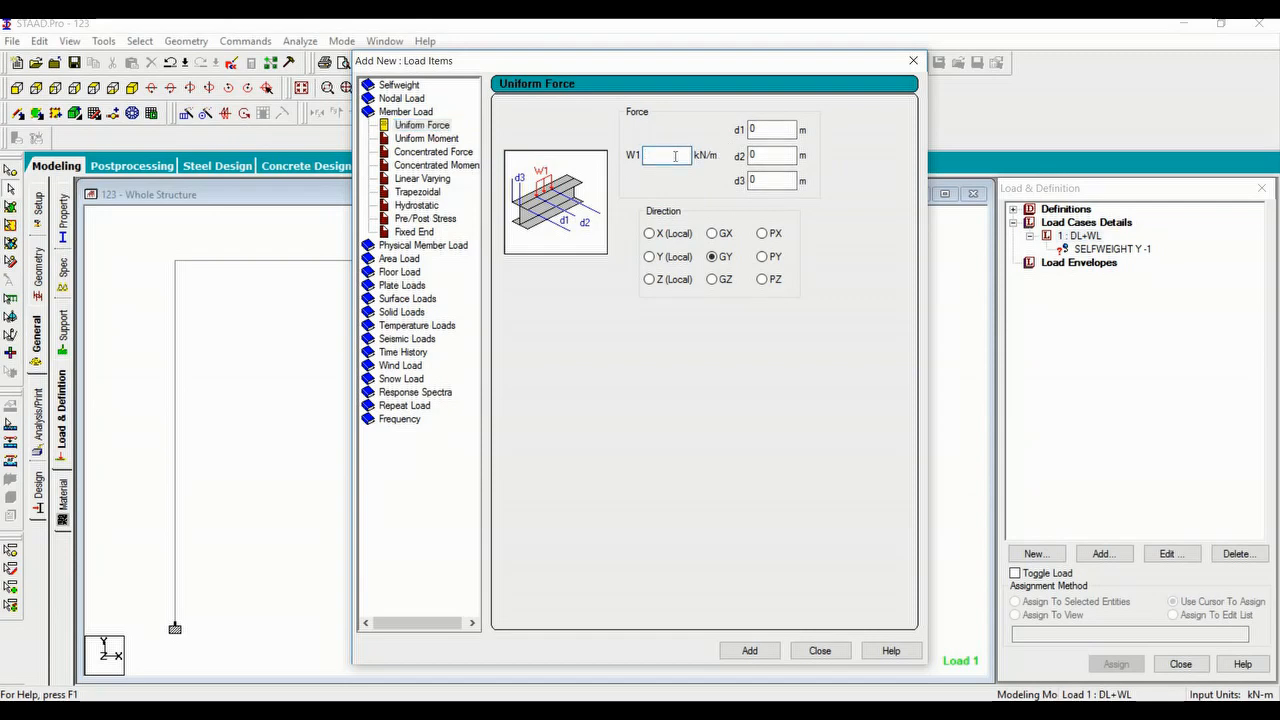
text(-20)
click(750, 651)
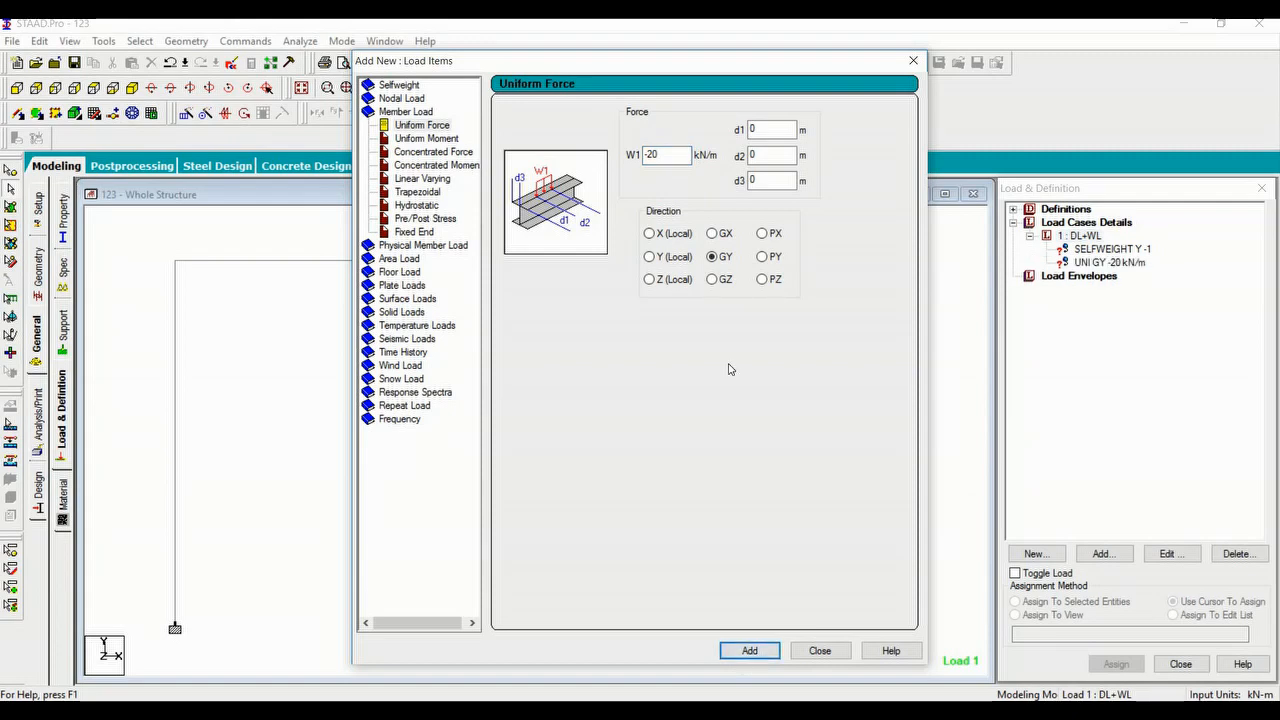
Add a nodal load with Fx of -30 kN to load case DL+WL and close the load items dialog.
click(400, 100)
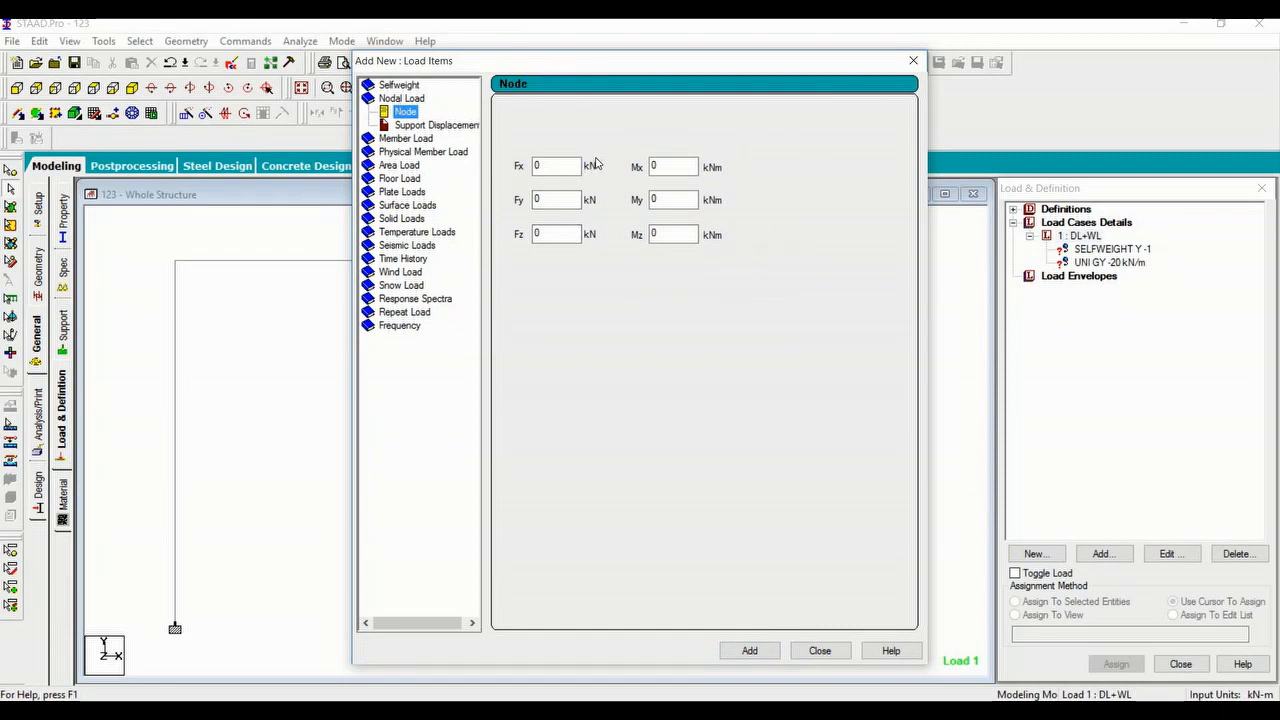
double_click(557, 170)
key(BackSpace)
text(-30)
click(760, 651)
click(810, 655)
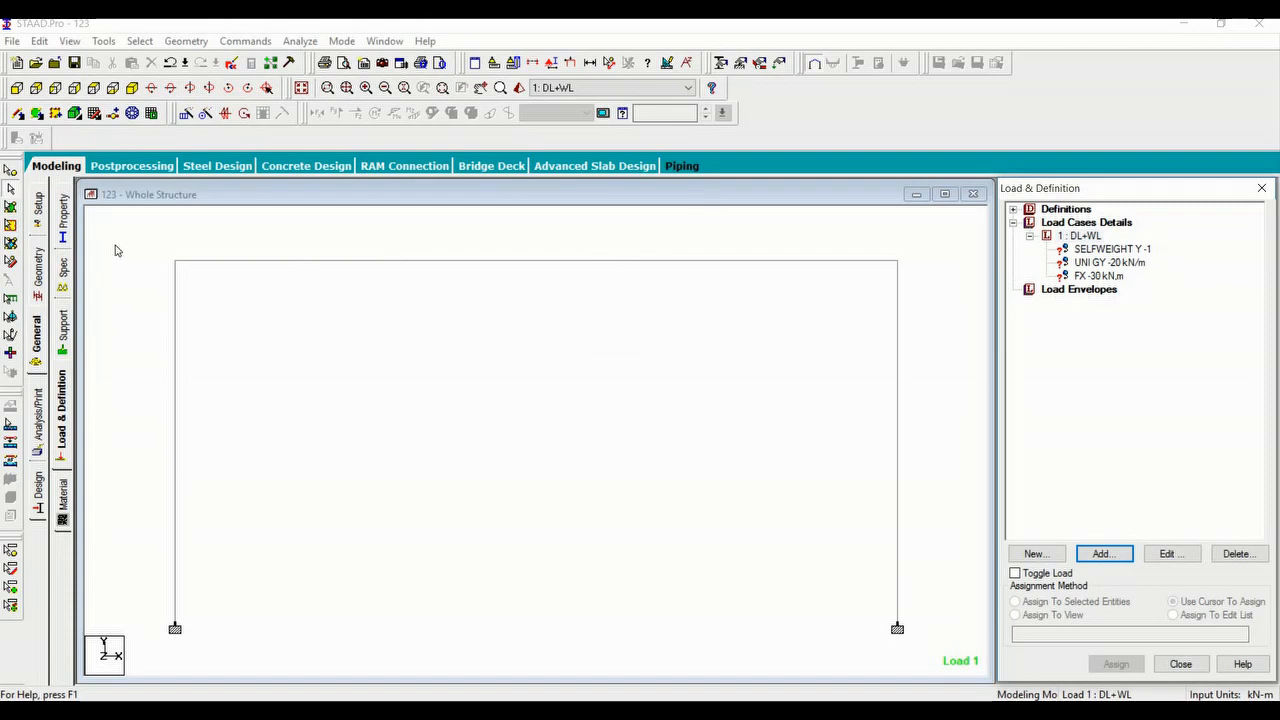
Select all frame members, assign the selfweight load to the selected beams and clear the selection.
click(408, 375)
drag(408, 375, 953, 650)
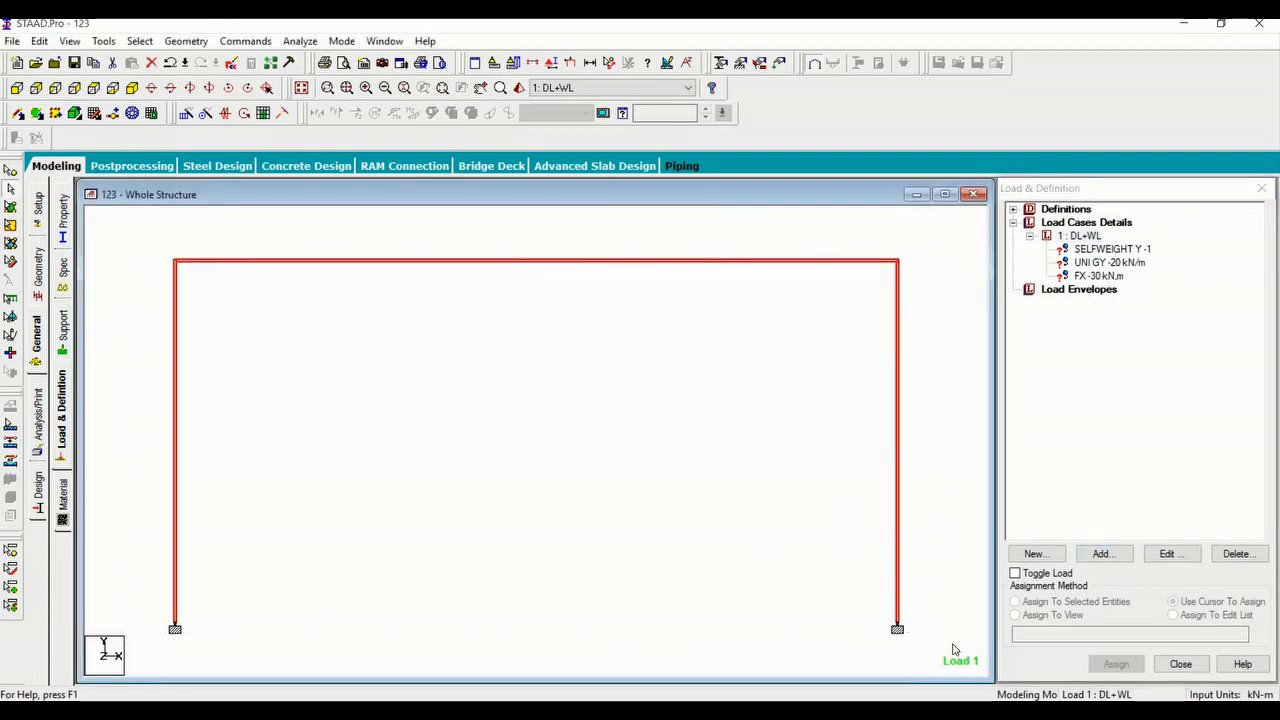
click(1111, 250)
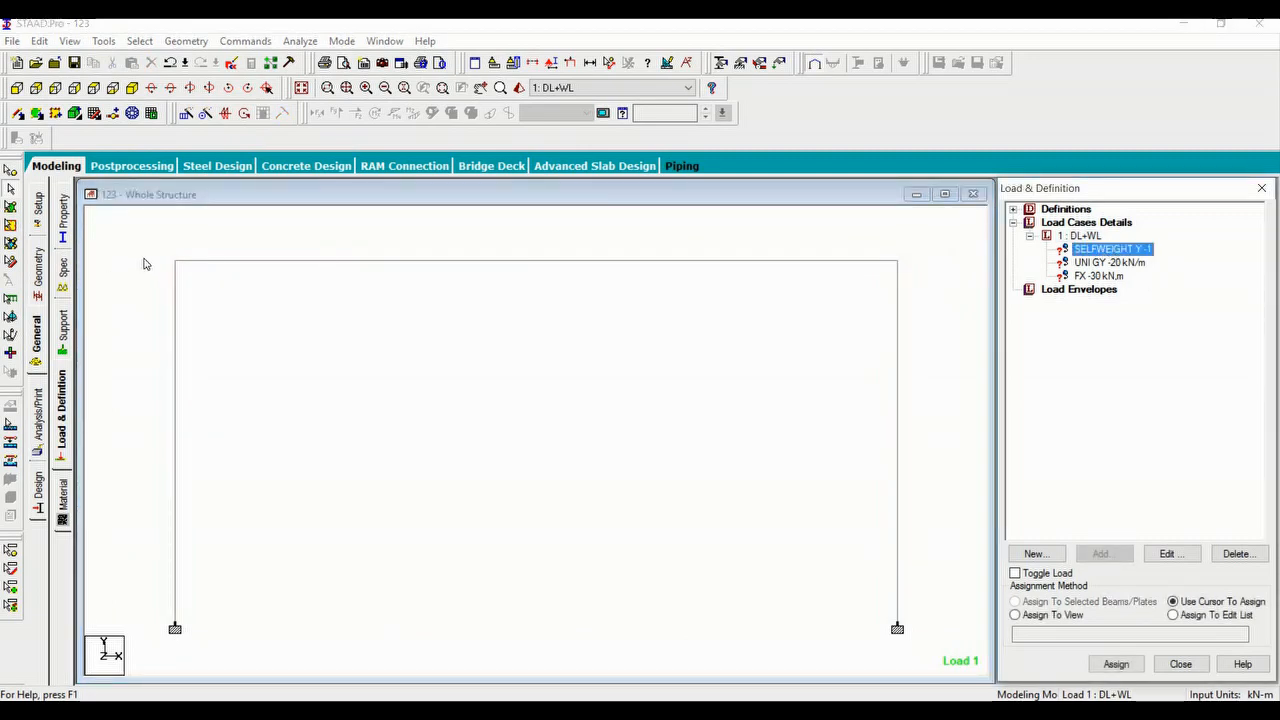
drag(145, 262, 907, 667)
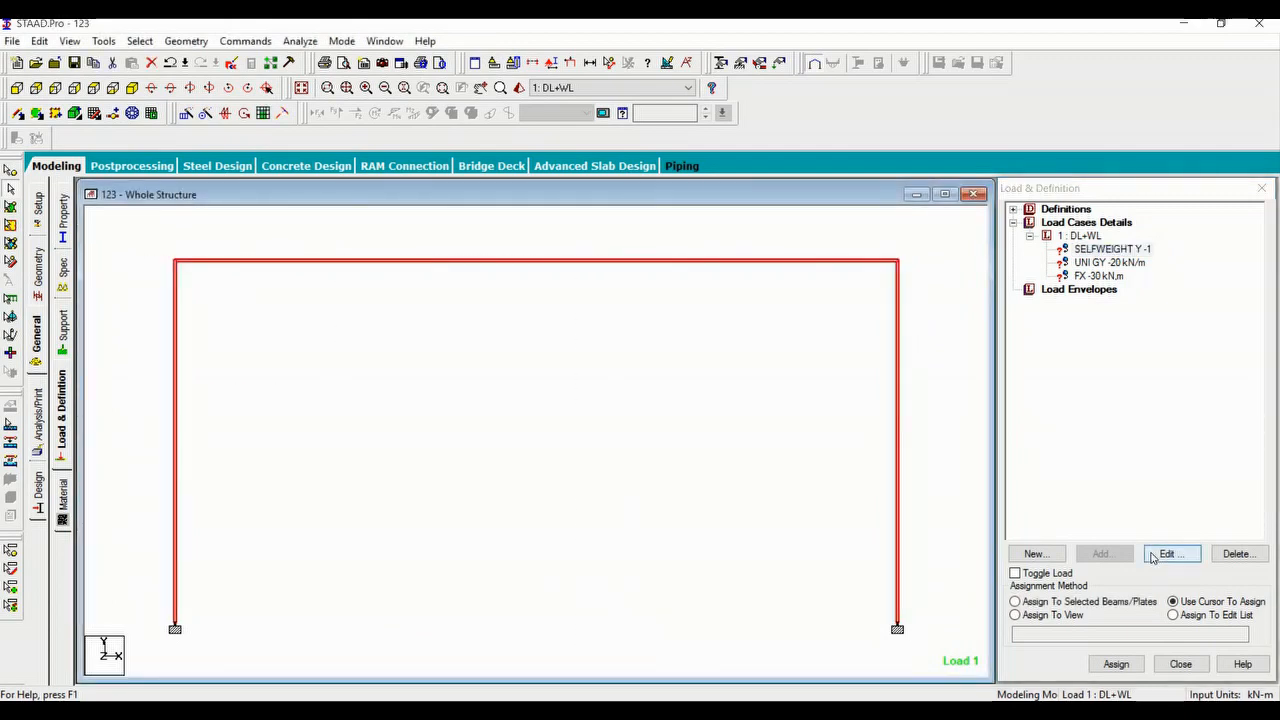
click(1115, 664)
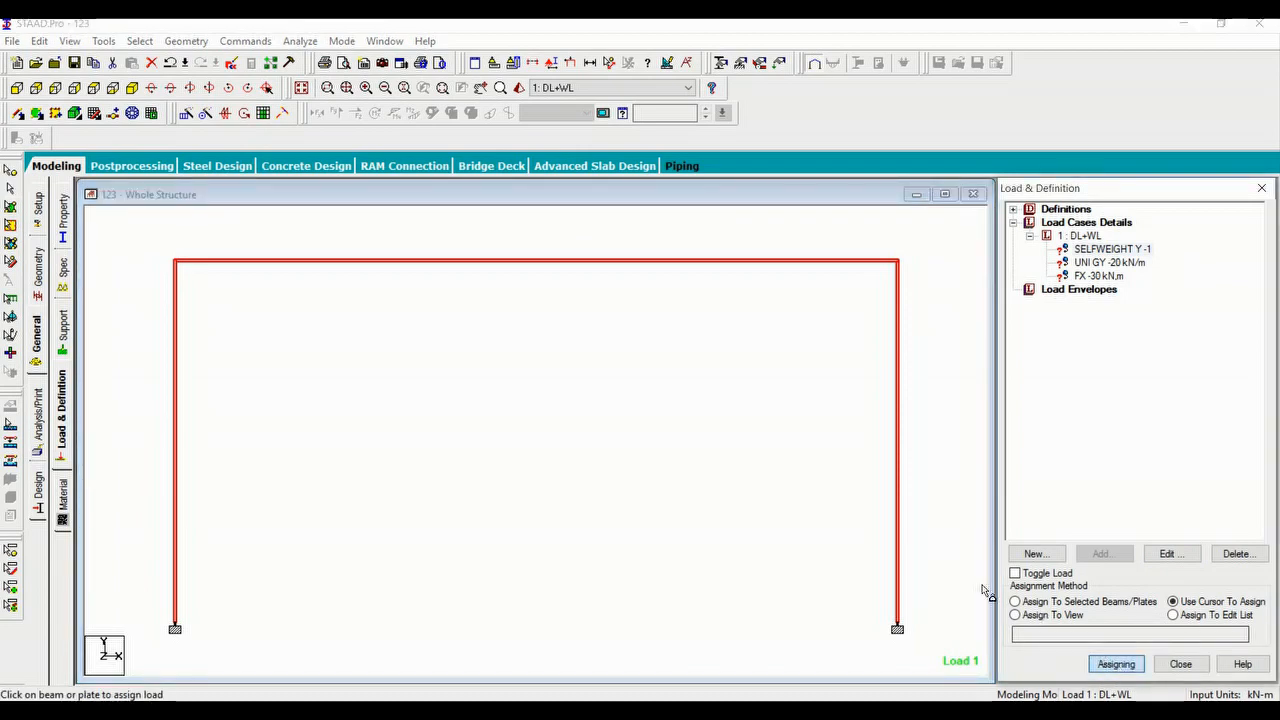
click(1016, 602)
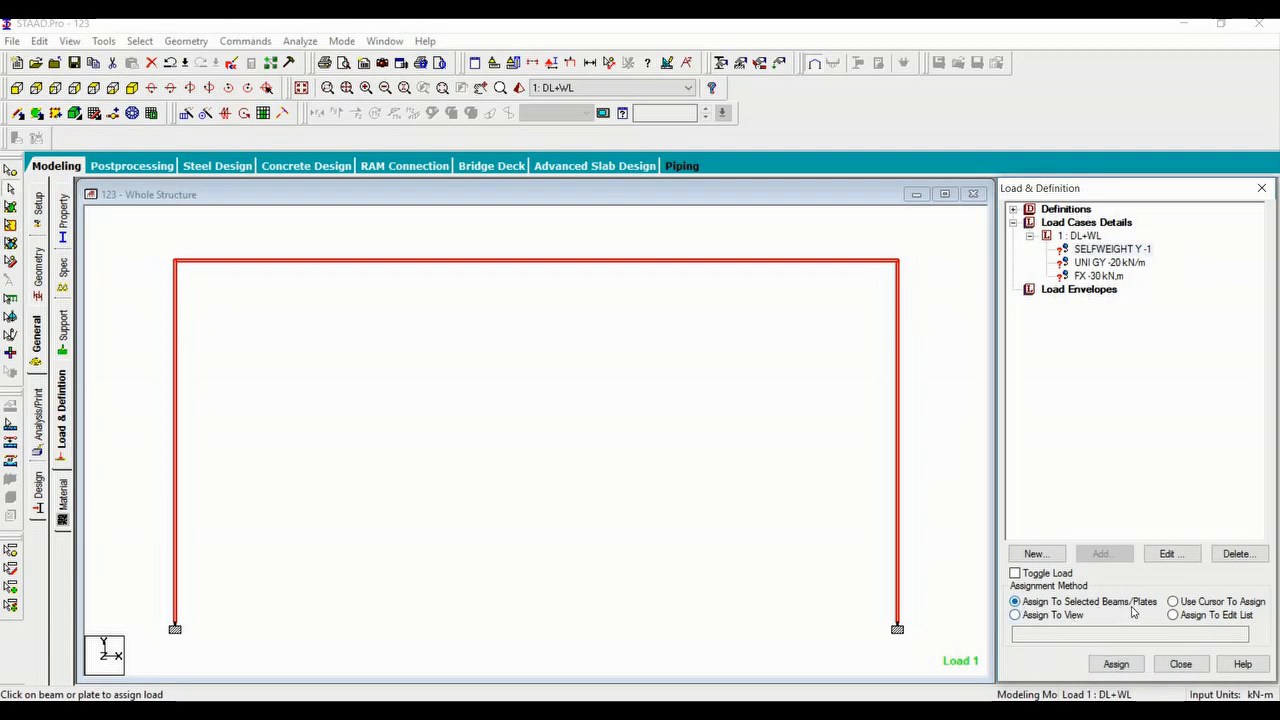
click(1116, 664)
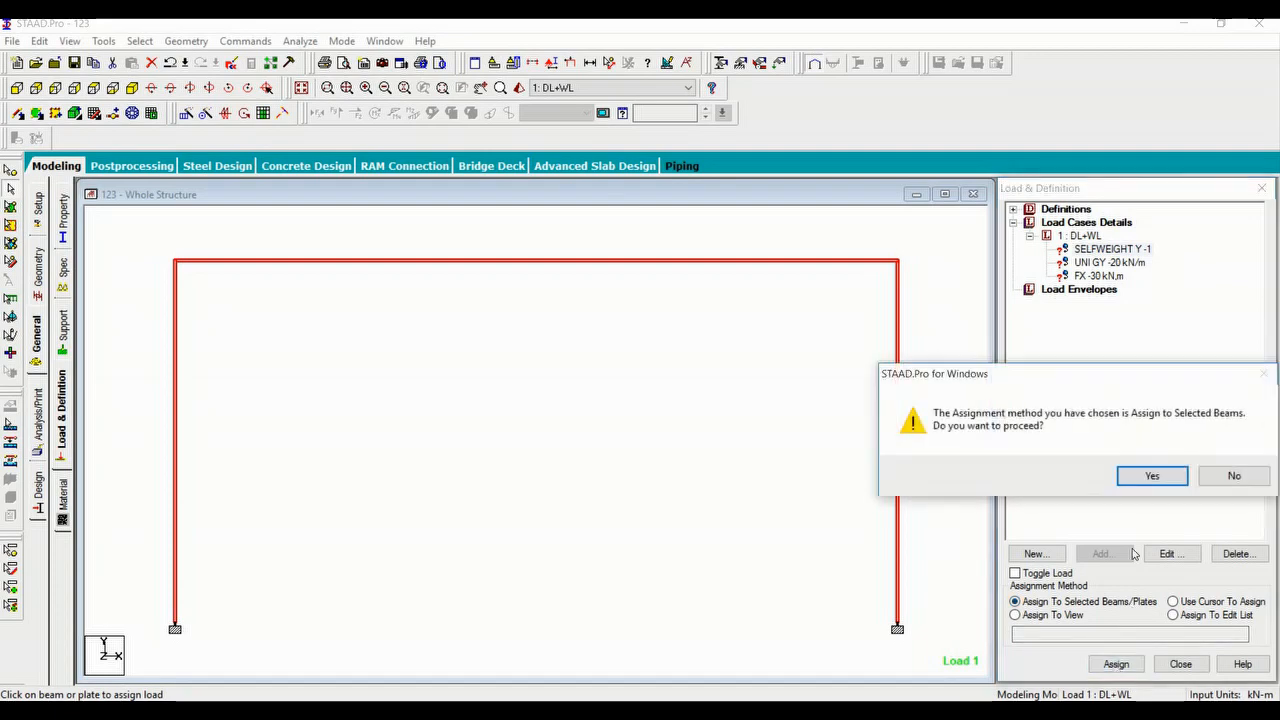
click(1151, 476)
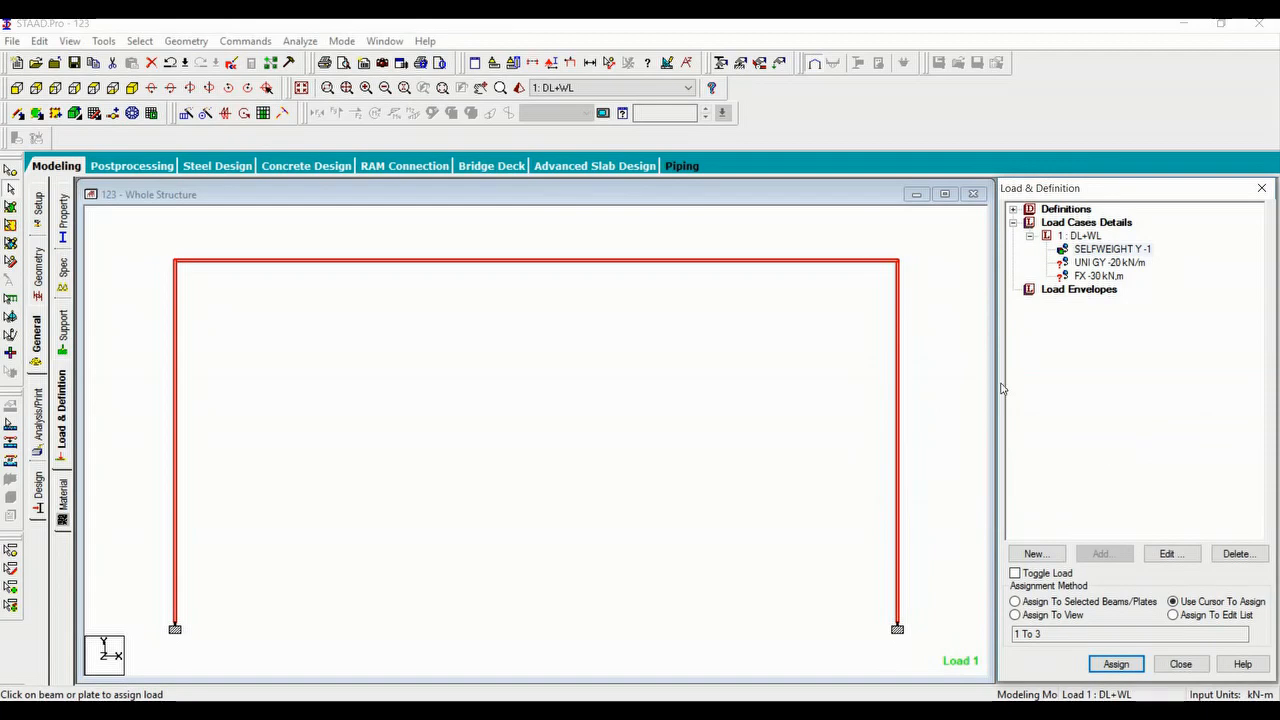
click(961, 371)
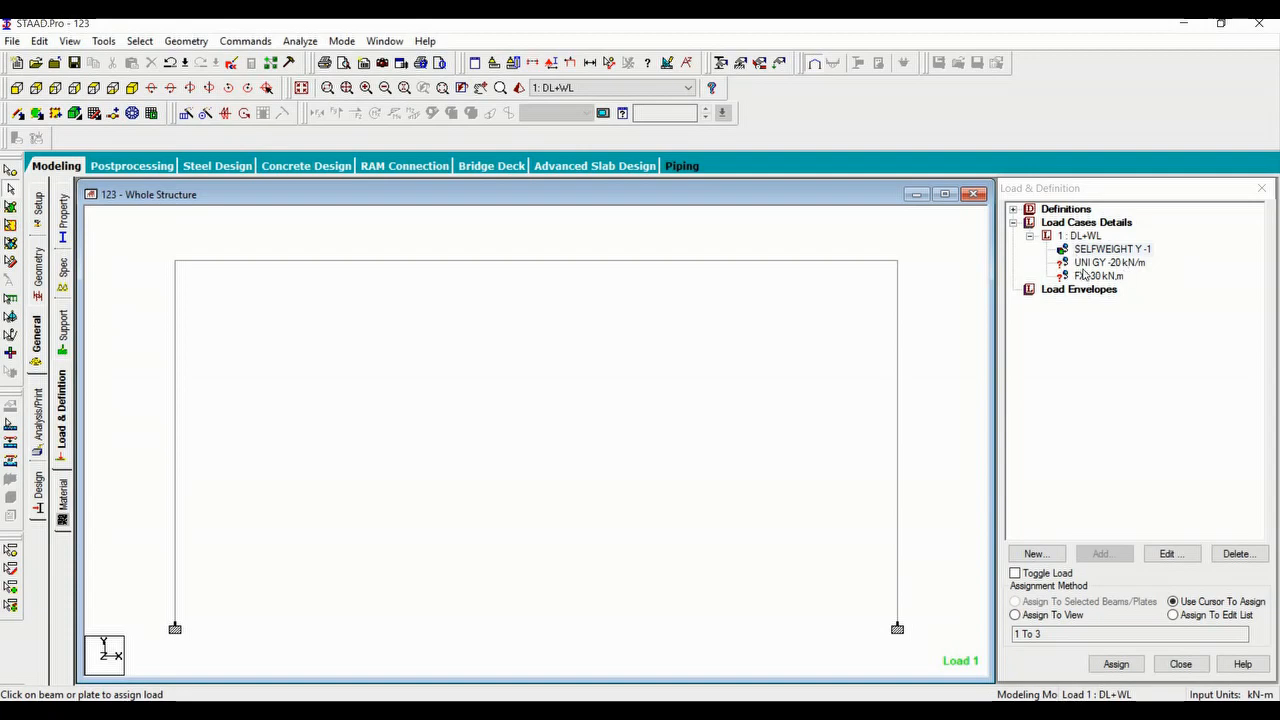
Assign the -20 kN/m GY uniform load to the frame's horizontal beam using the cursor assignment method.
click(1125, 264)
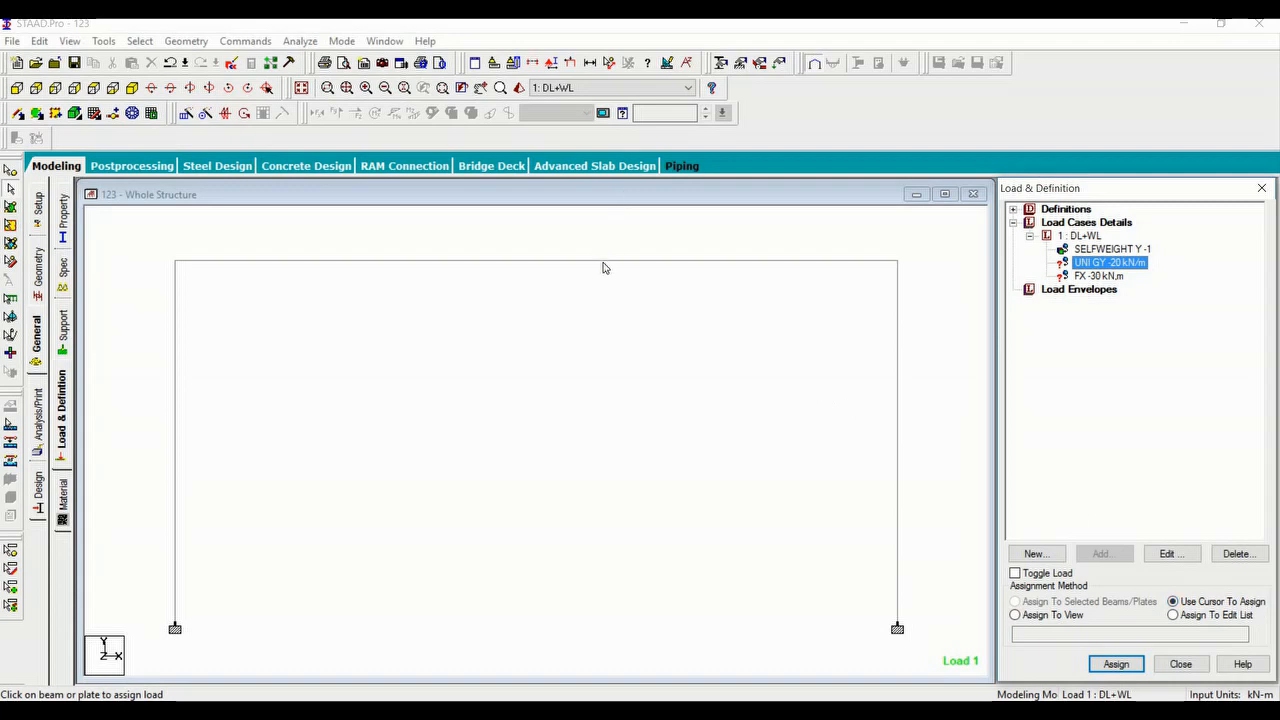
click(1114, 664)
click(765, 262)
click(1091, 665)
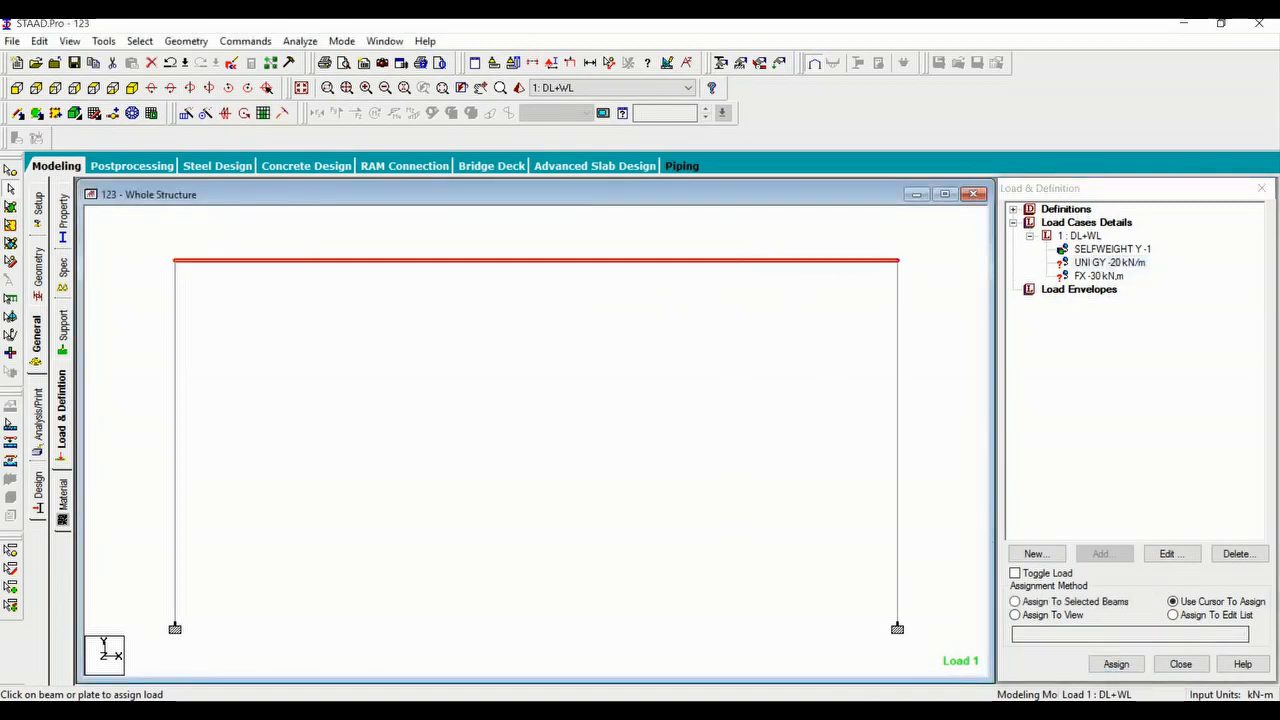
click(1116, 665)
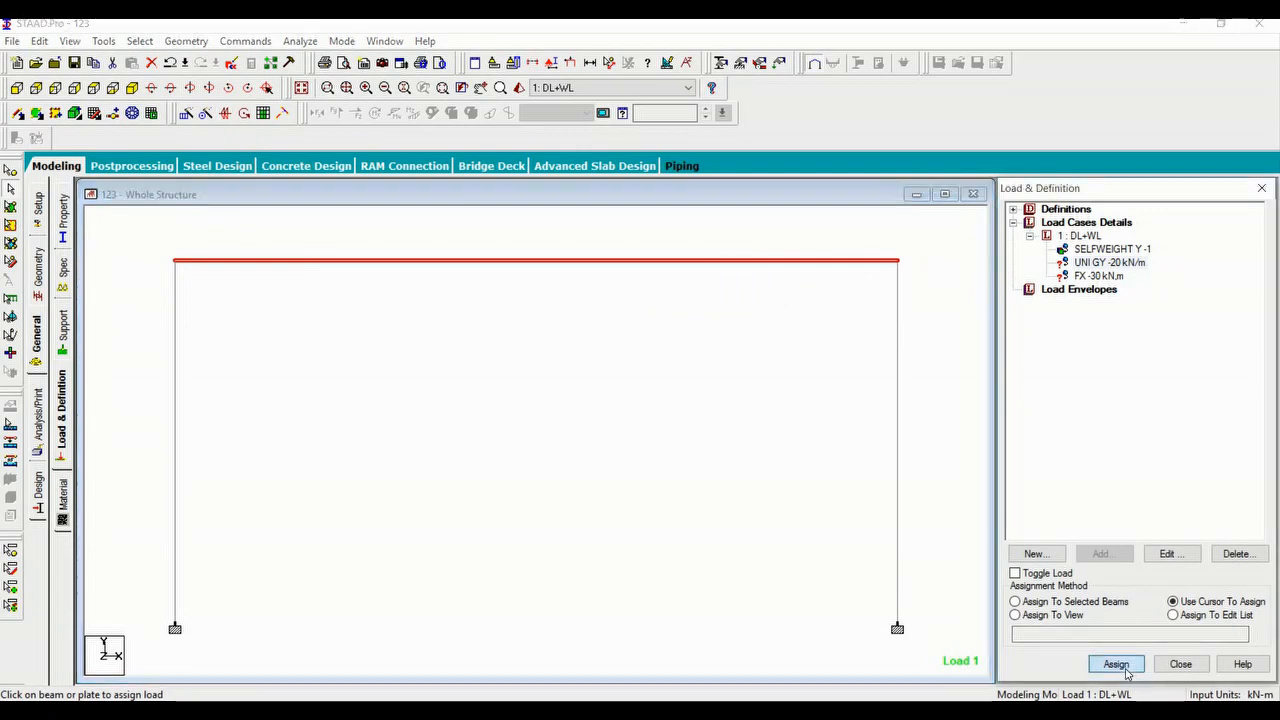
click(700, 262)
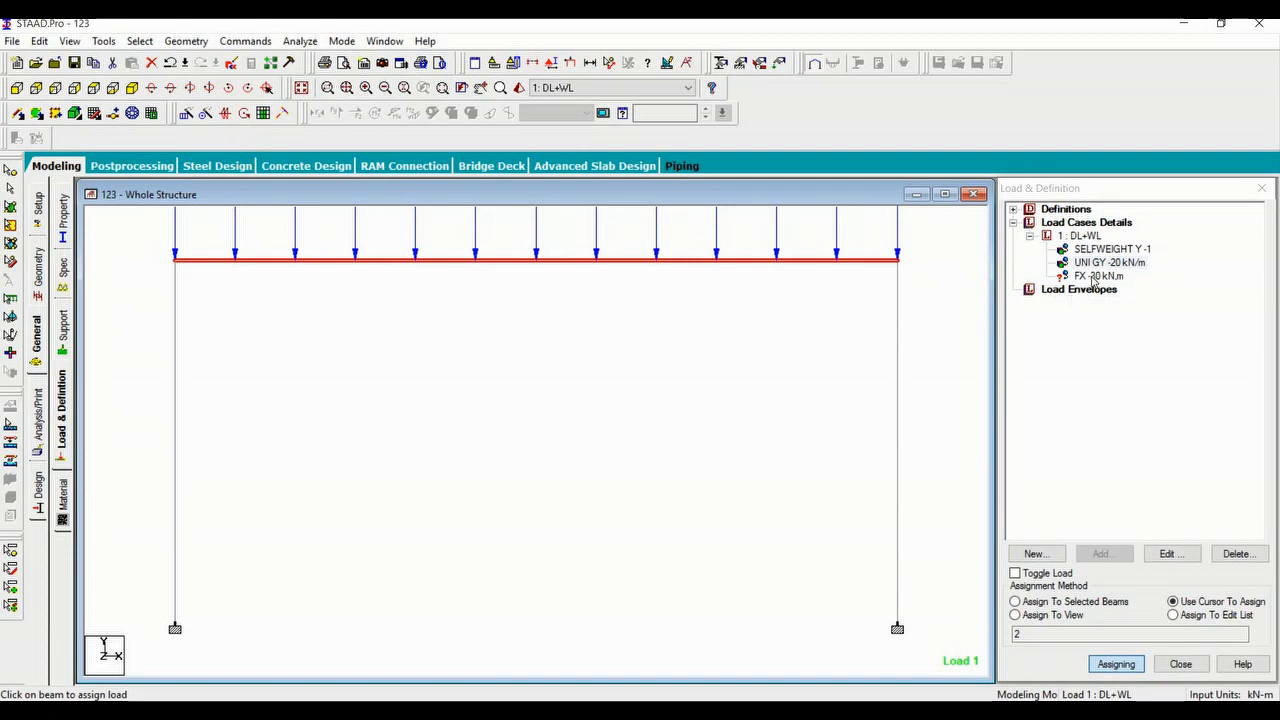
Assign the Fx -30 kN nodal load to the frame's upper-right node using the cursor assignment method.
key(Escape)
click(946, 298)
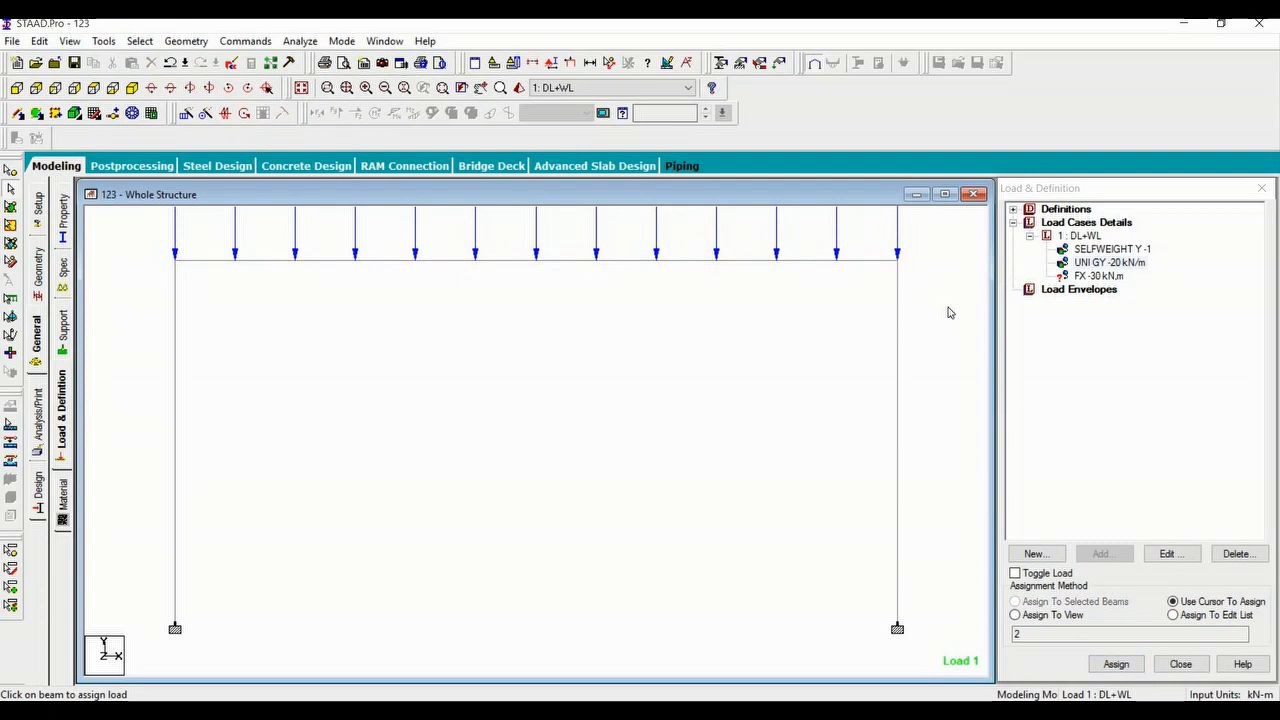
click(1098, 276)
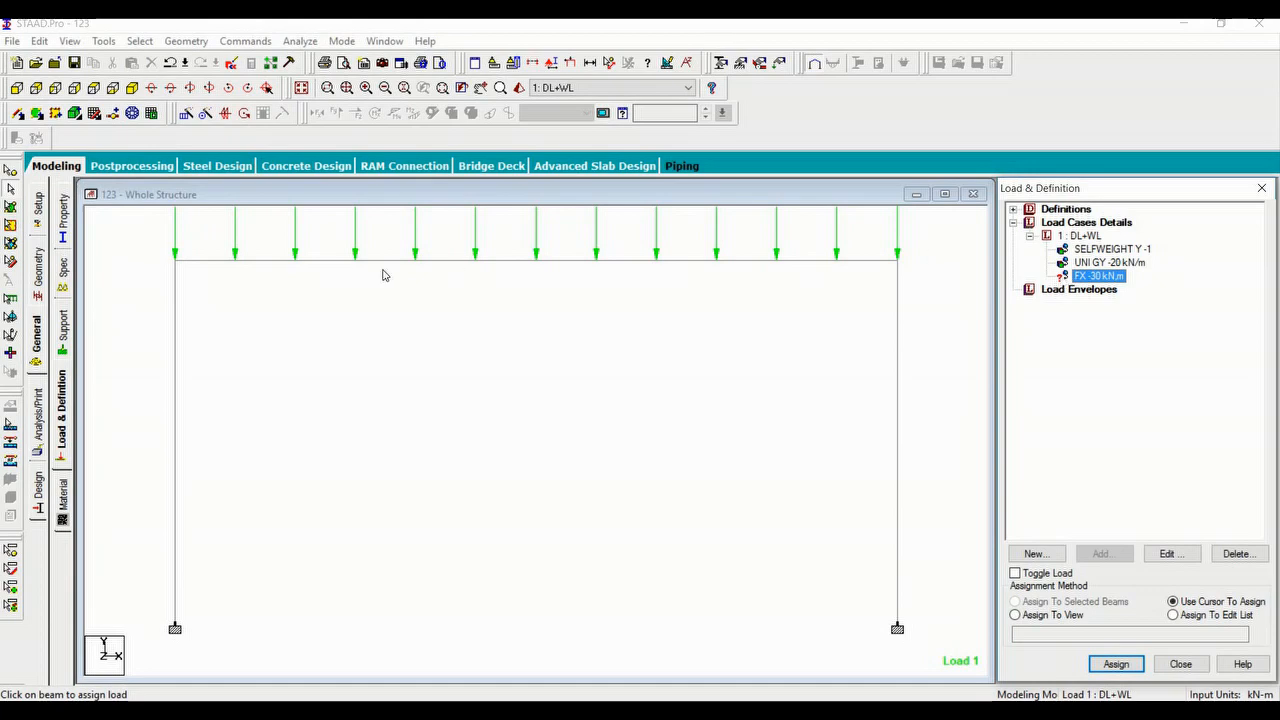
click(10, 171)
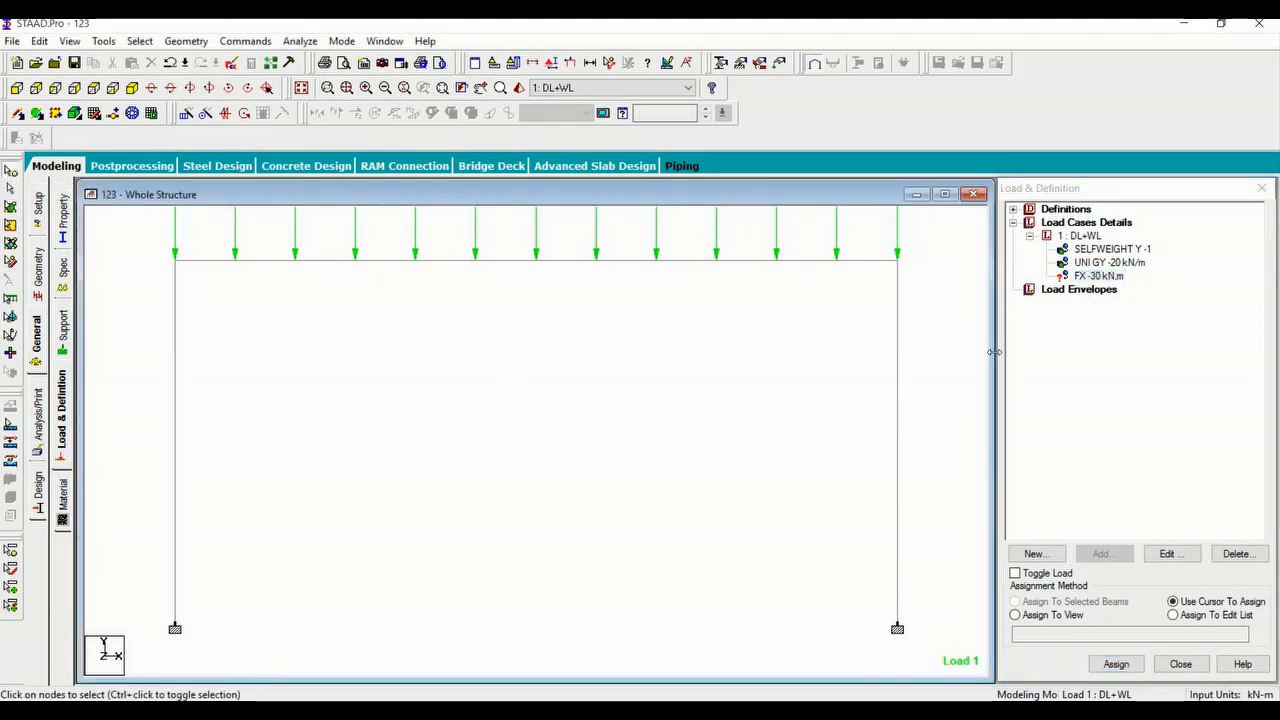
click(1072, 278)
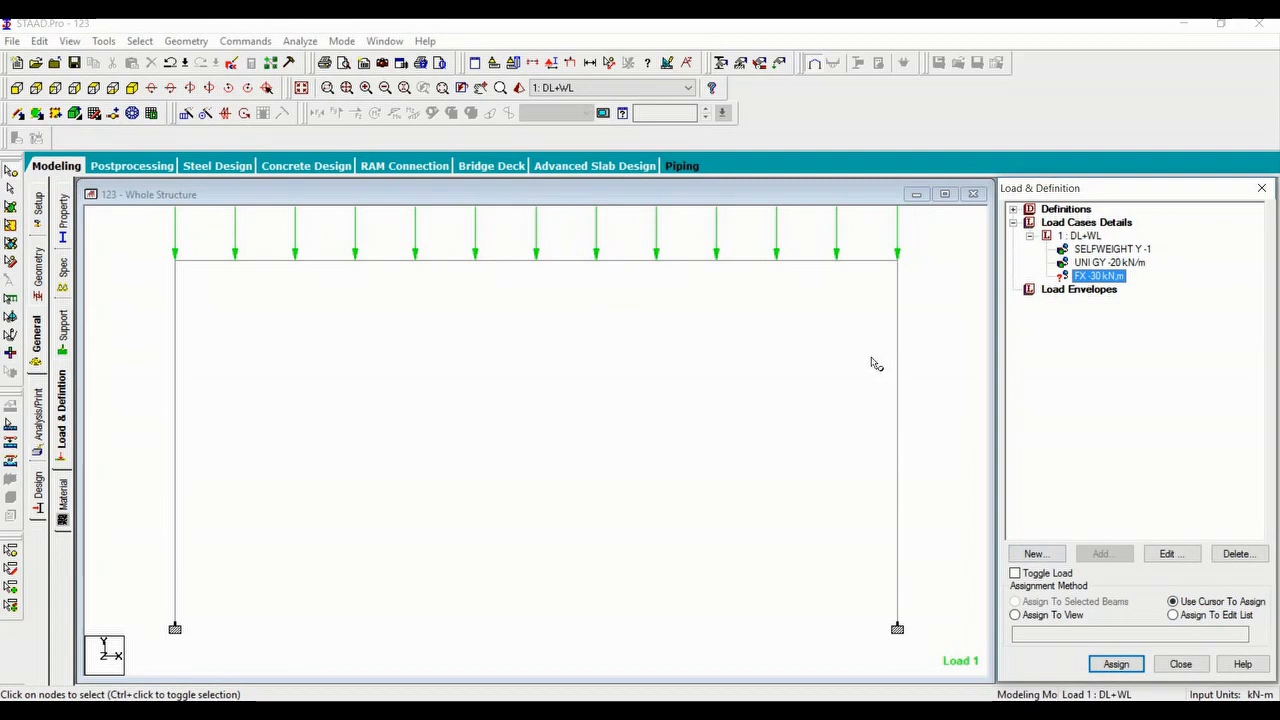
click(899, 263)
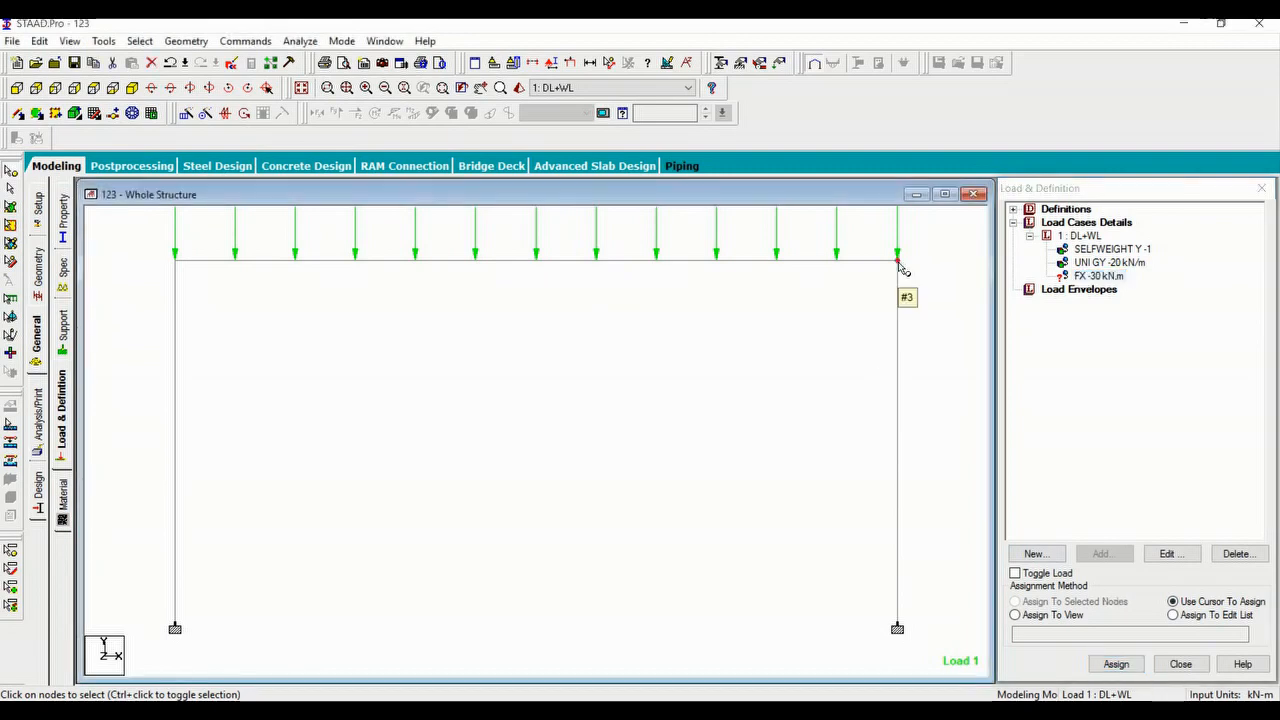
click(1116, 664)
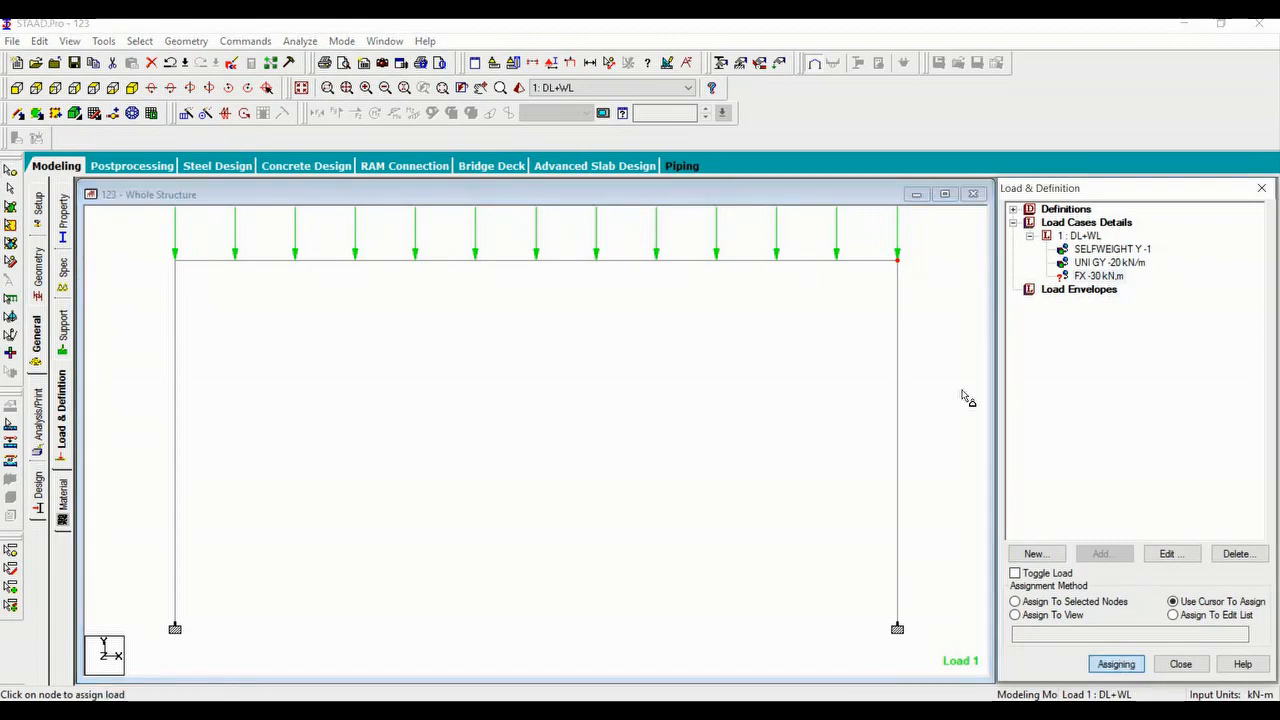
click(899, 263)
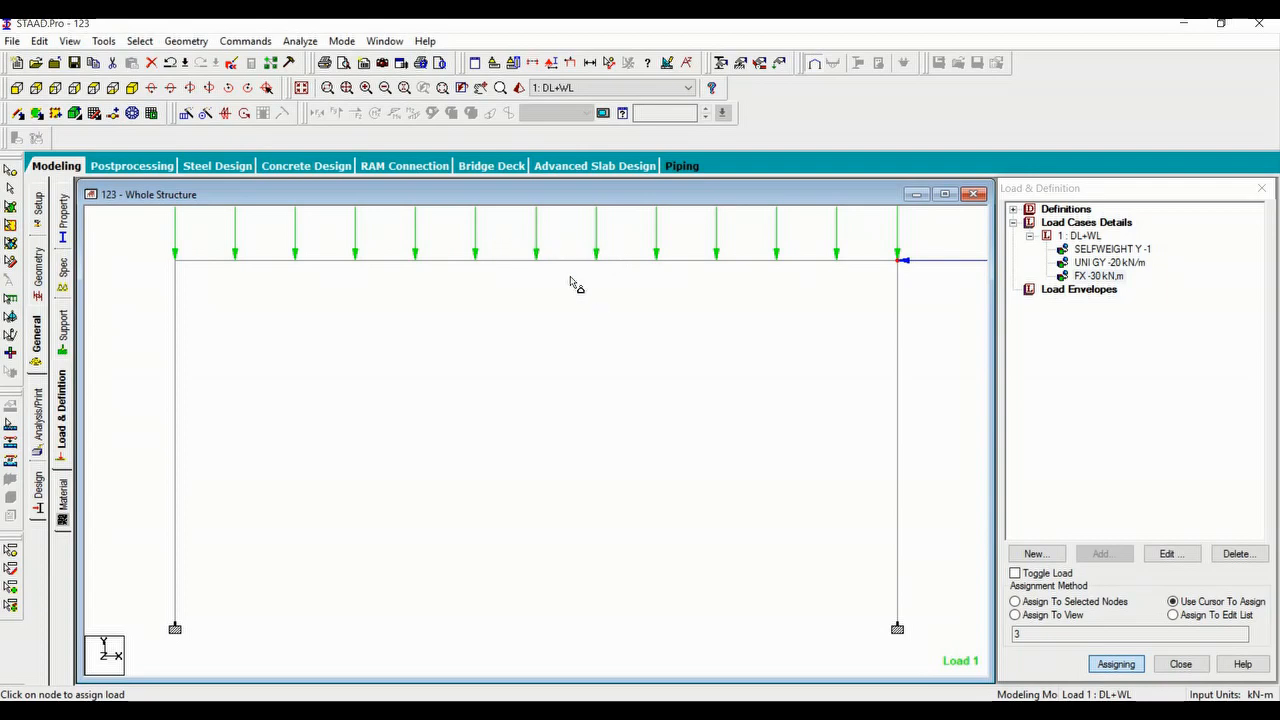
Accept the auto save, set the diagram's distributed force load scale to 50 kN/m per m and apply it.
right_click(549, 306)
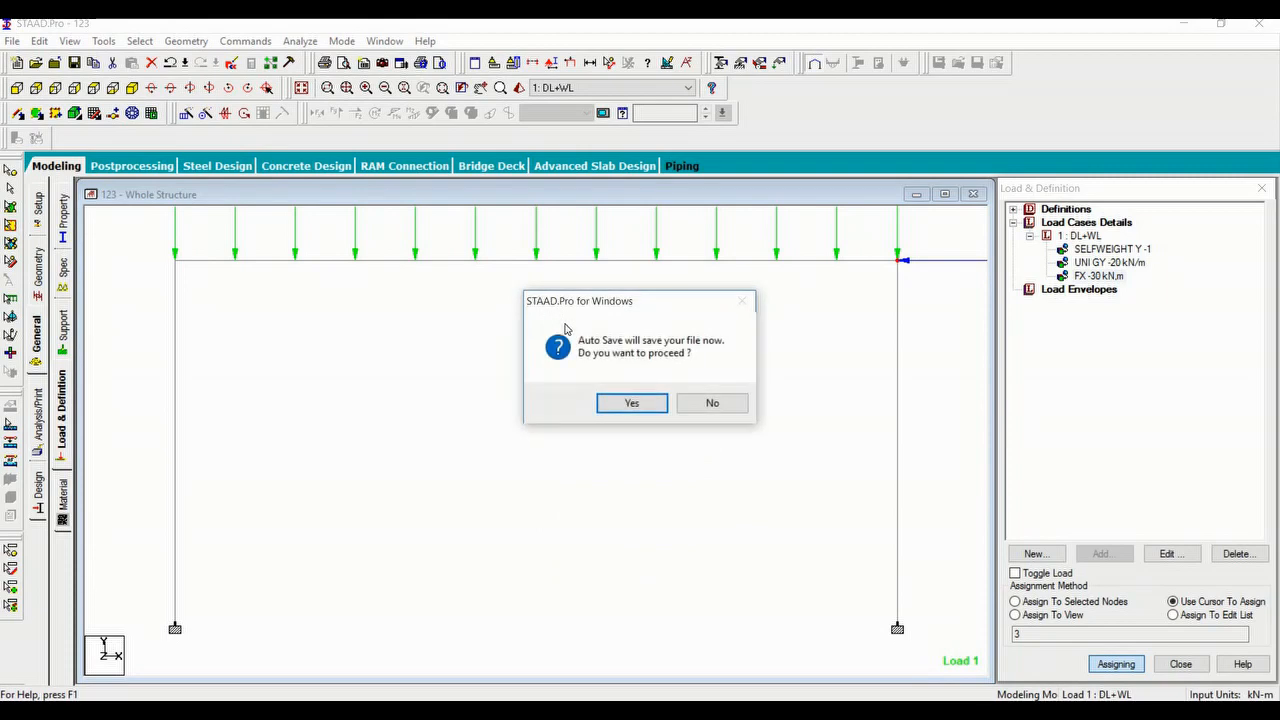
key(Return)
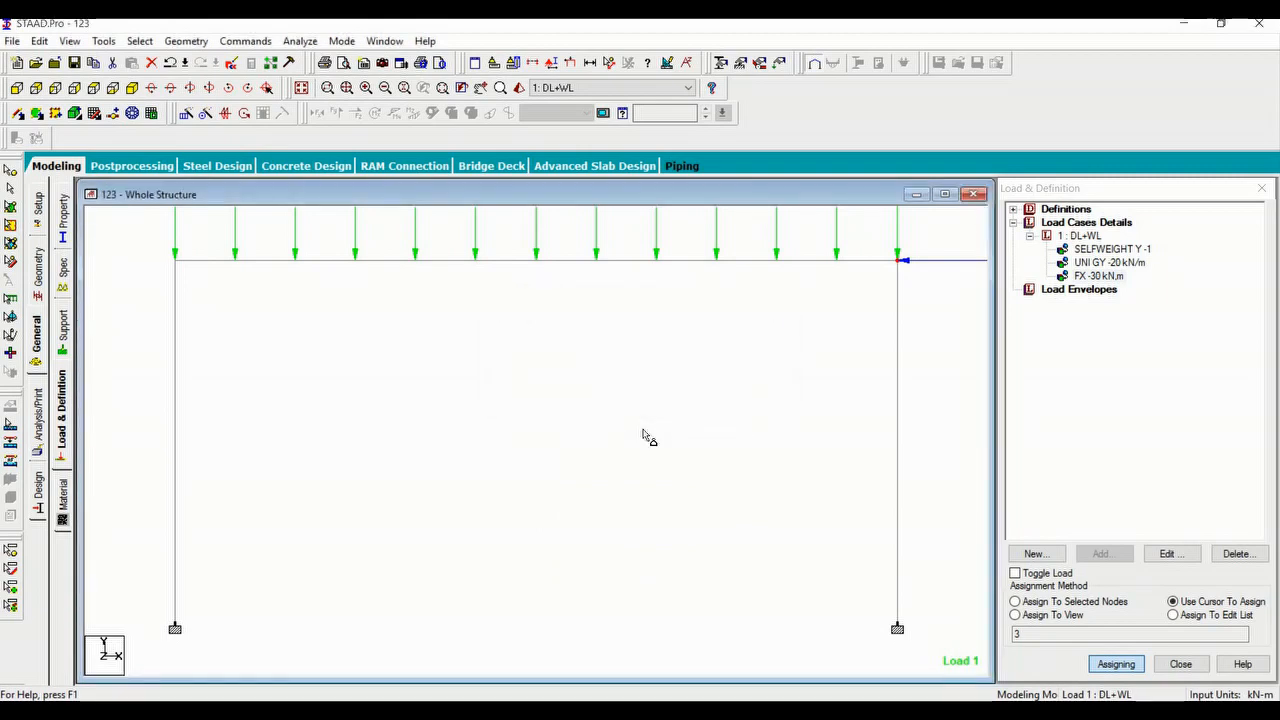
right_click(644, 434)
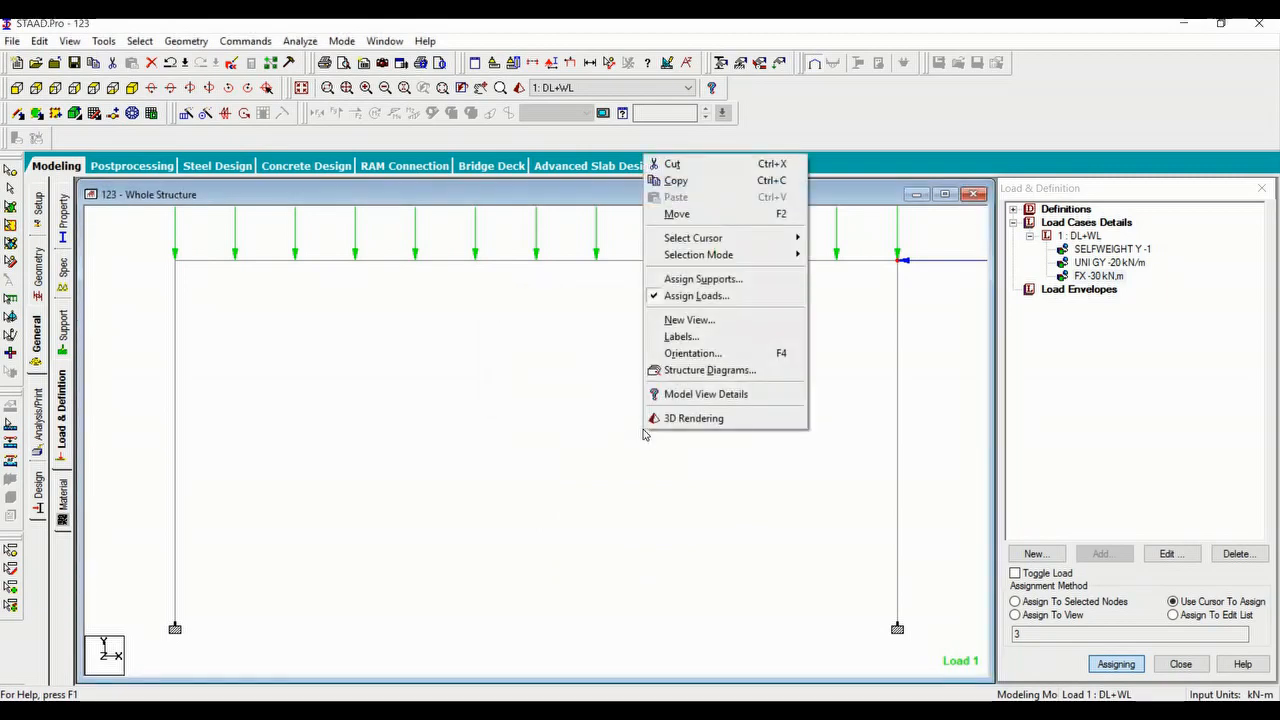
click(680, 337)
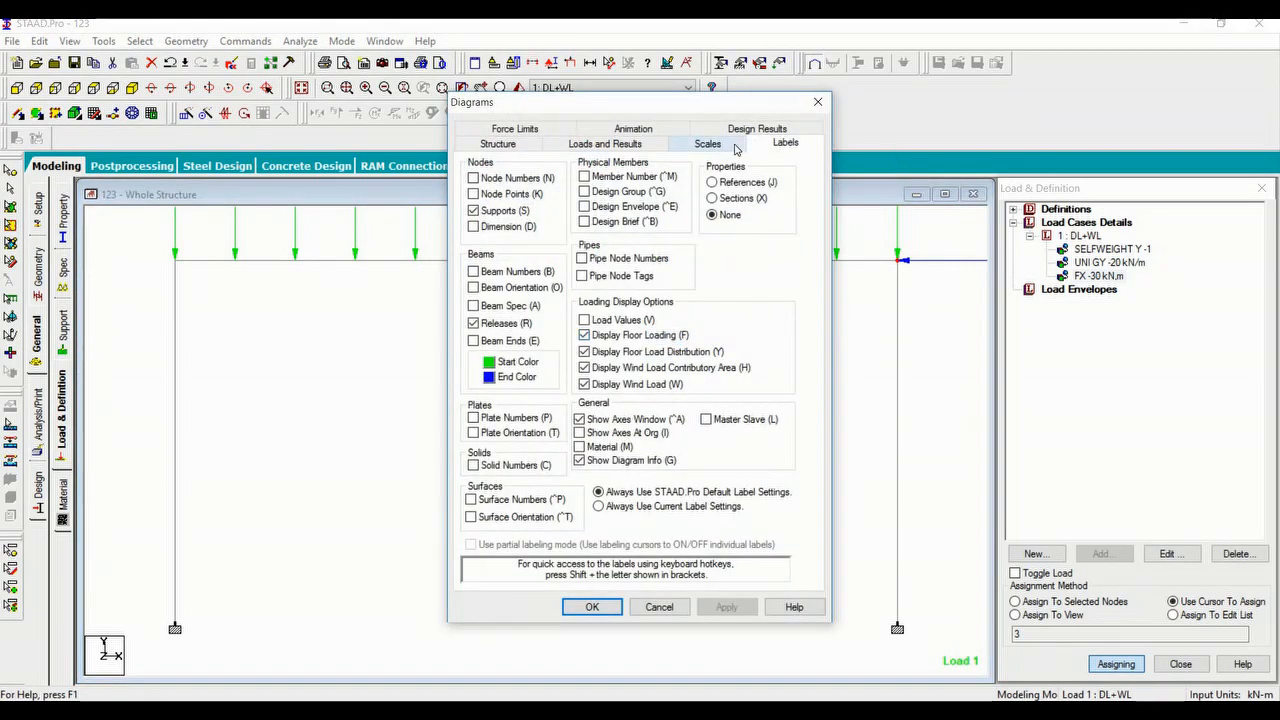
click(710, 144)
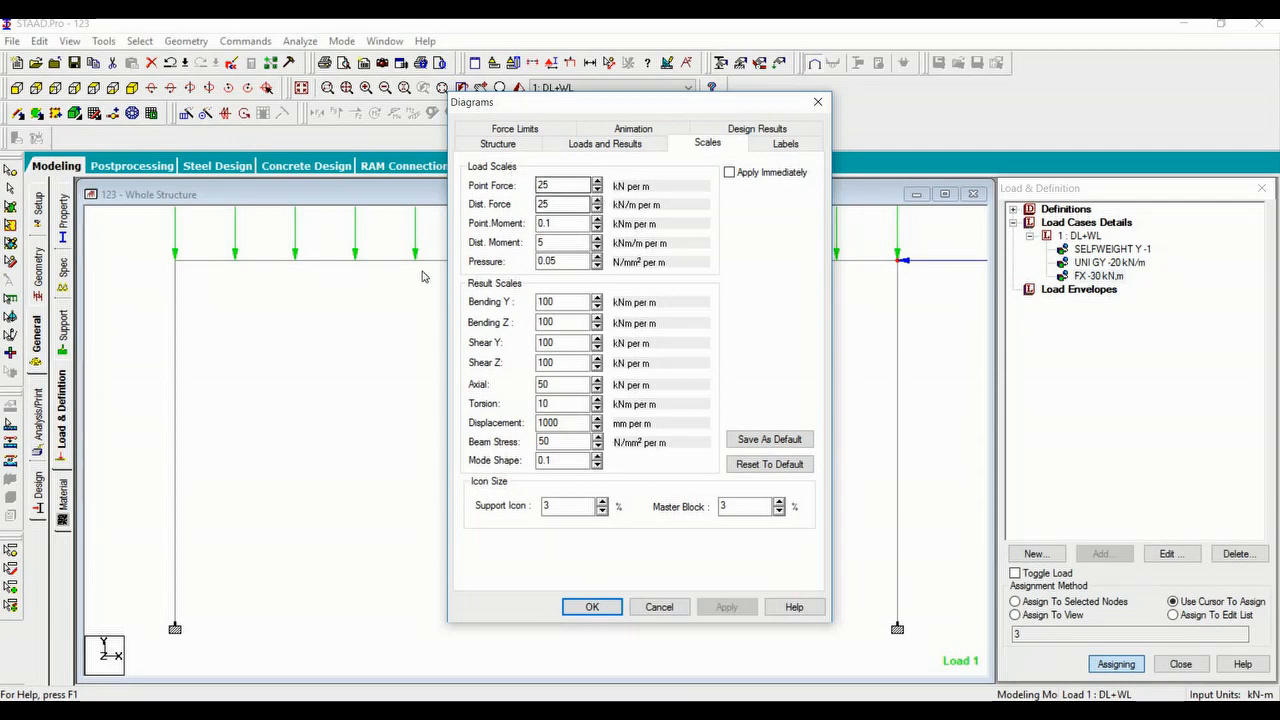
click(559, 222)
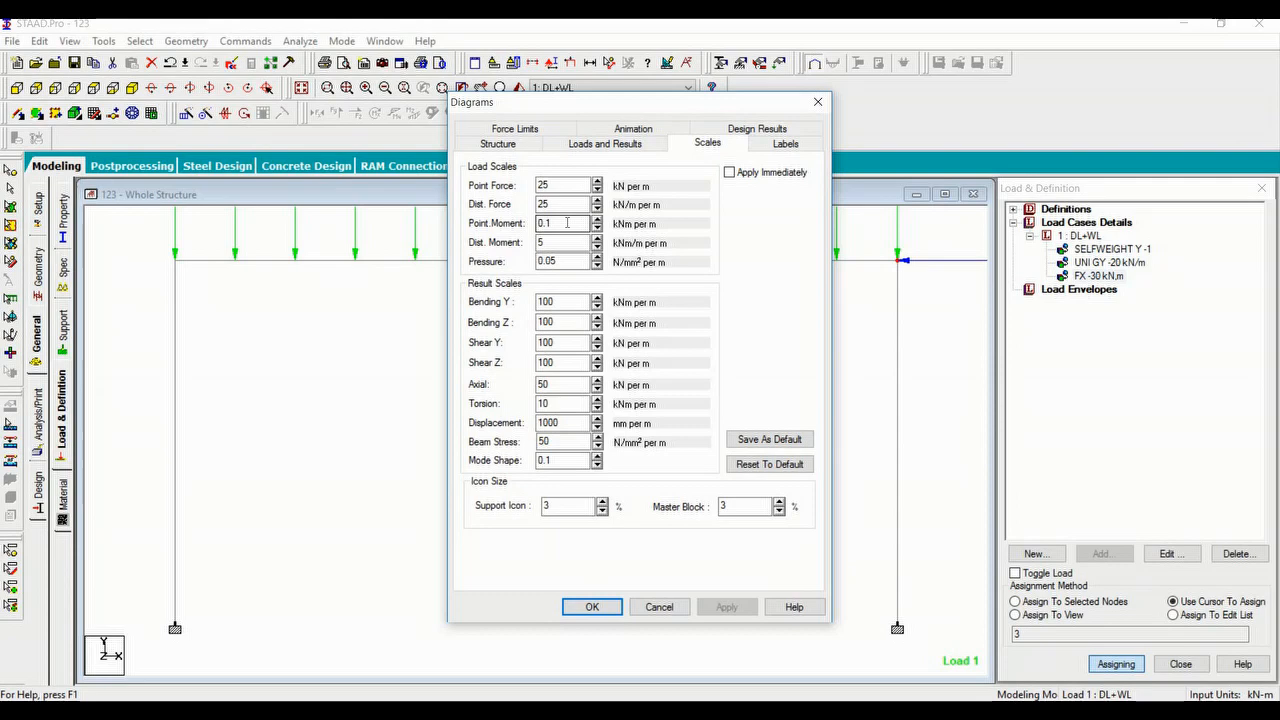
click(567, 206)
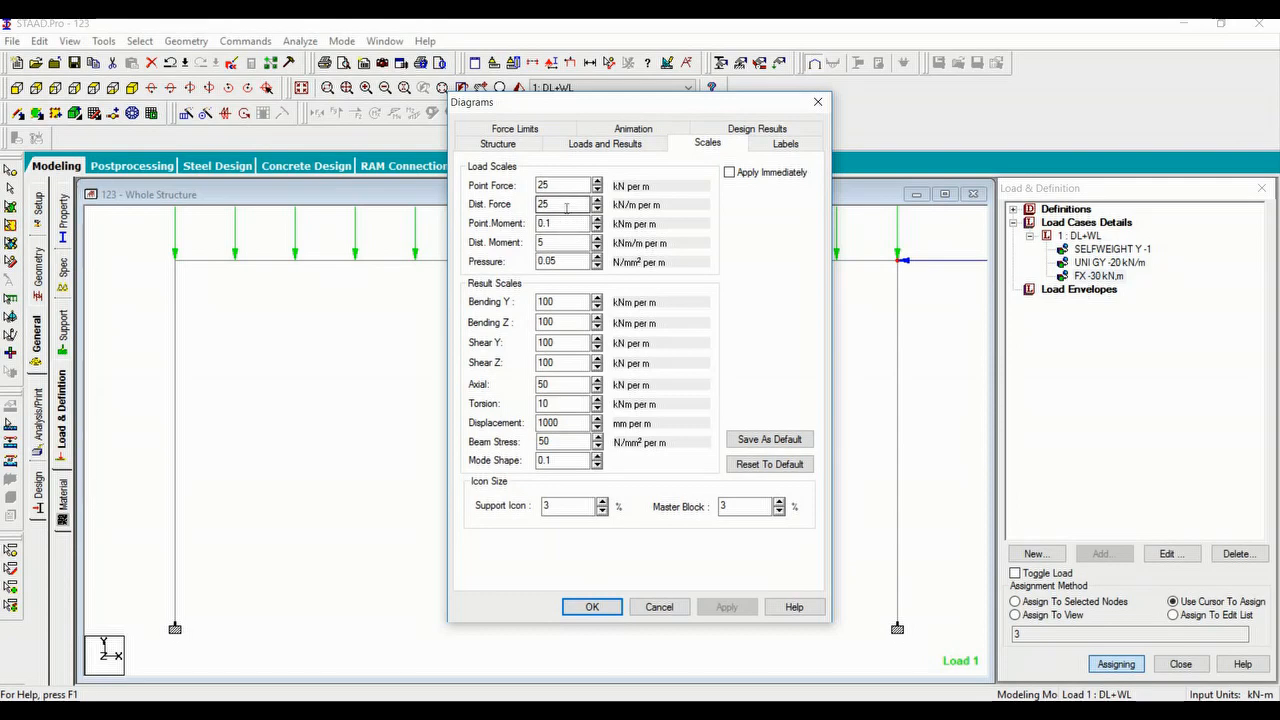
drag(550, 206, 538, 207)
text(50)
click(744, 607)
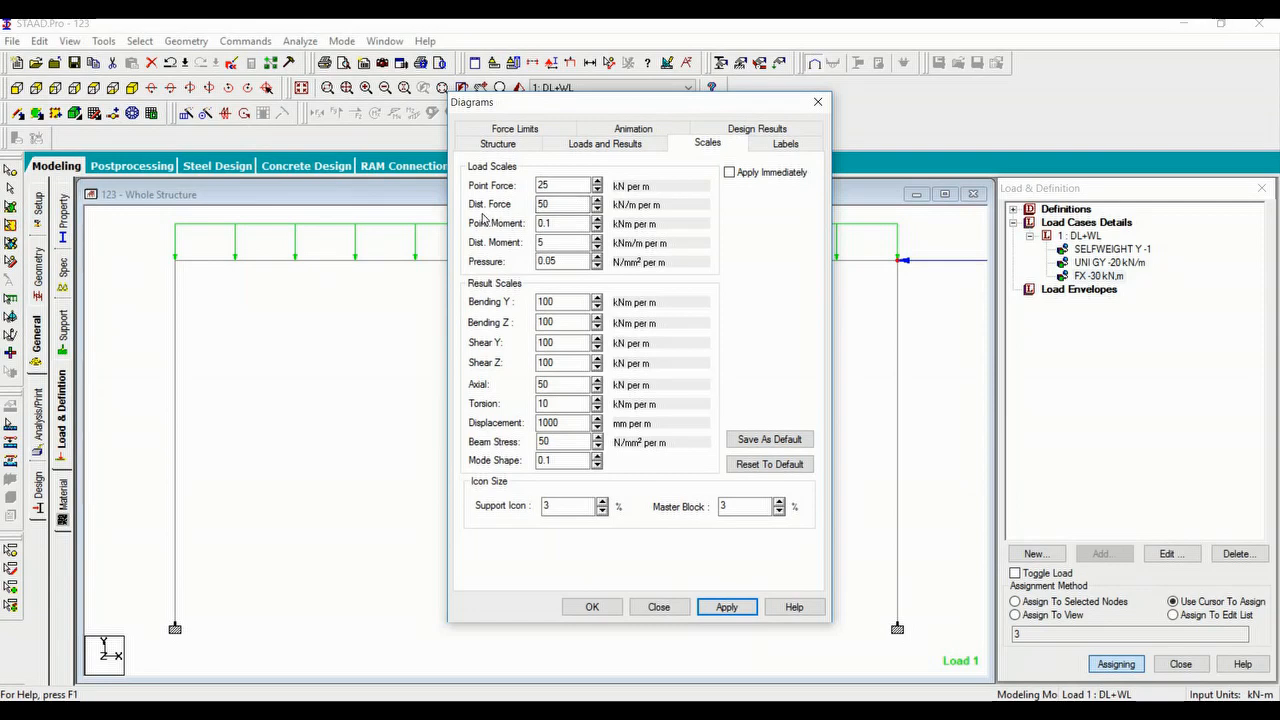
Set the distributed force load scale to 100 kN/m per m, apply it and close the diagram settings.
double_click(568, 206)
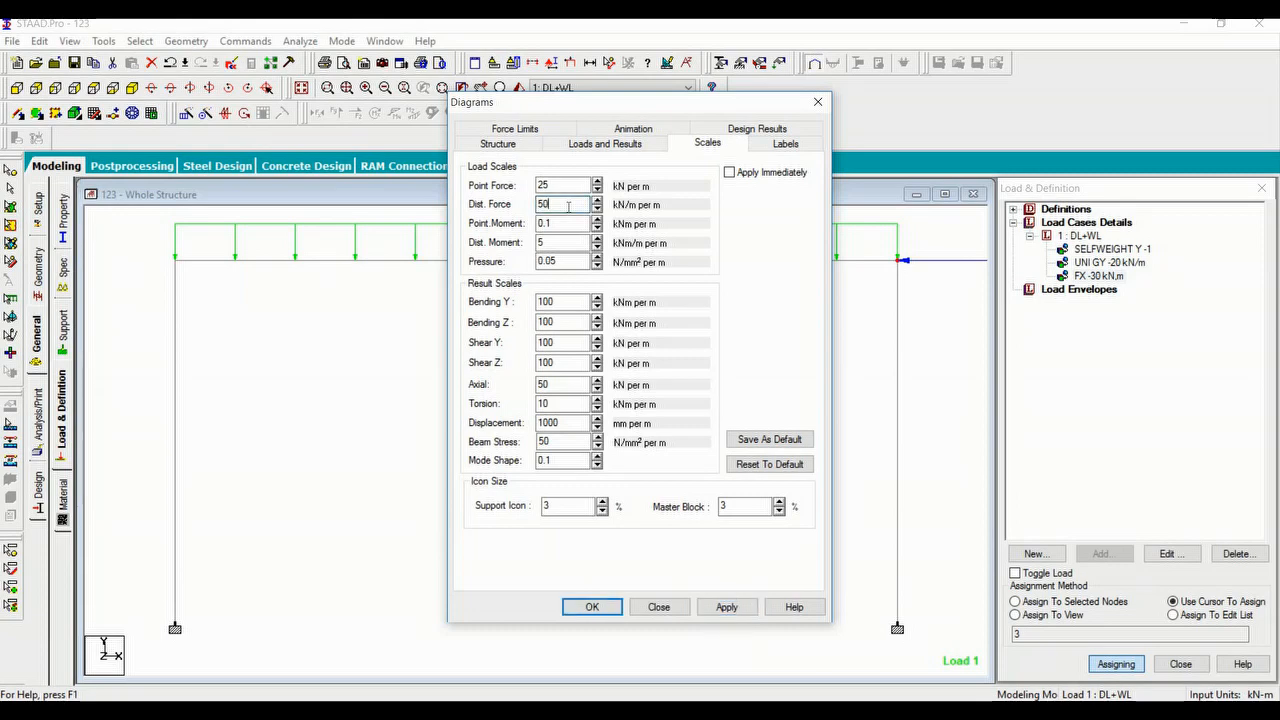
key(BackSpace)
key(BackSpace)
text(100)
click(727, 607)
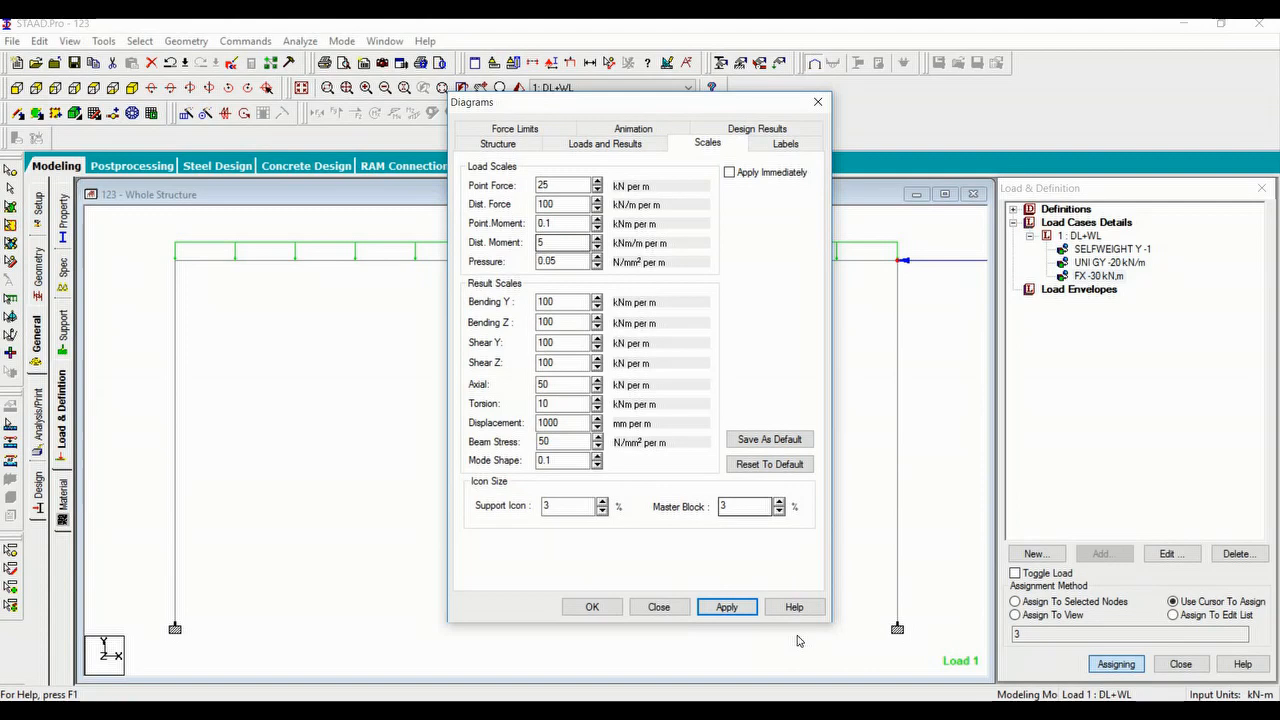
click(600, 609)
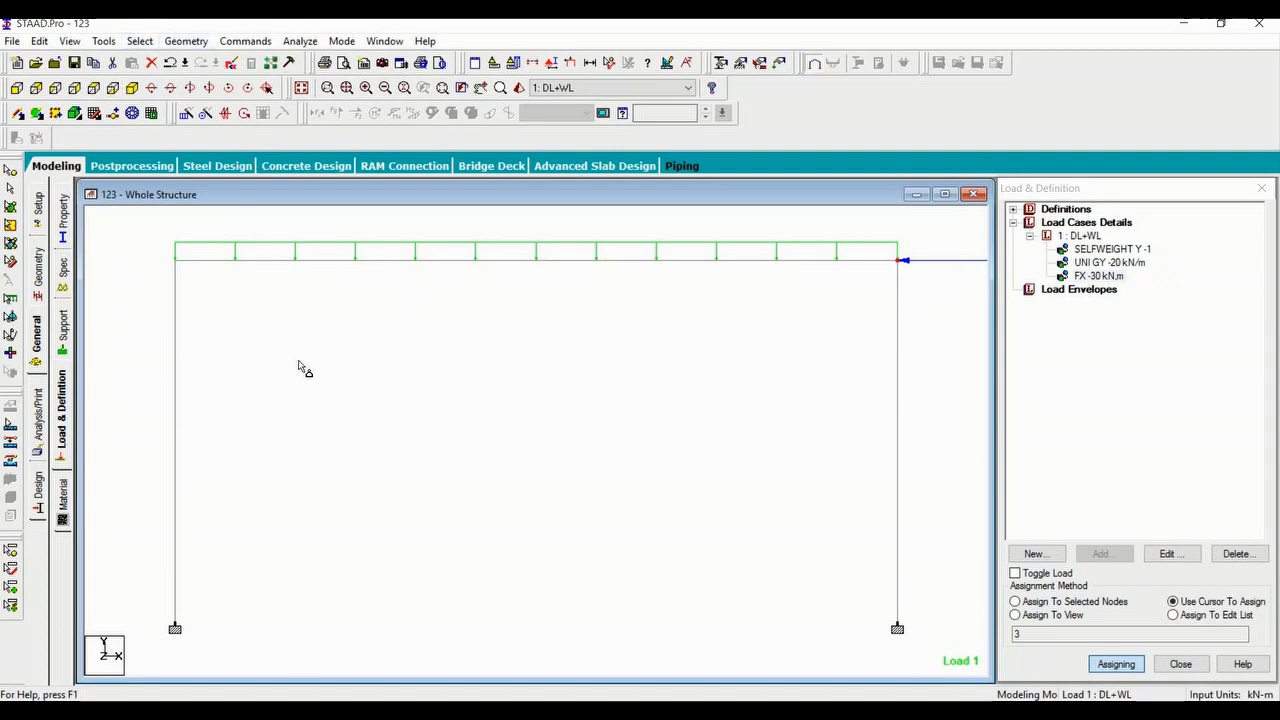
click(71, 42)
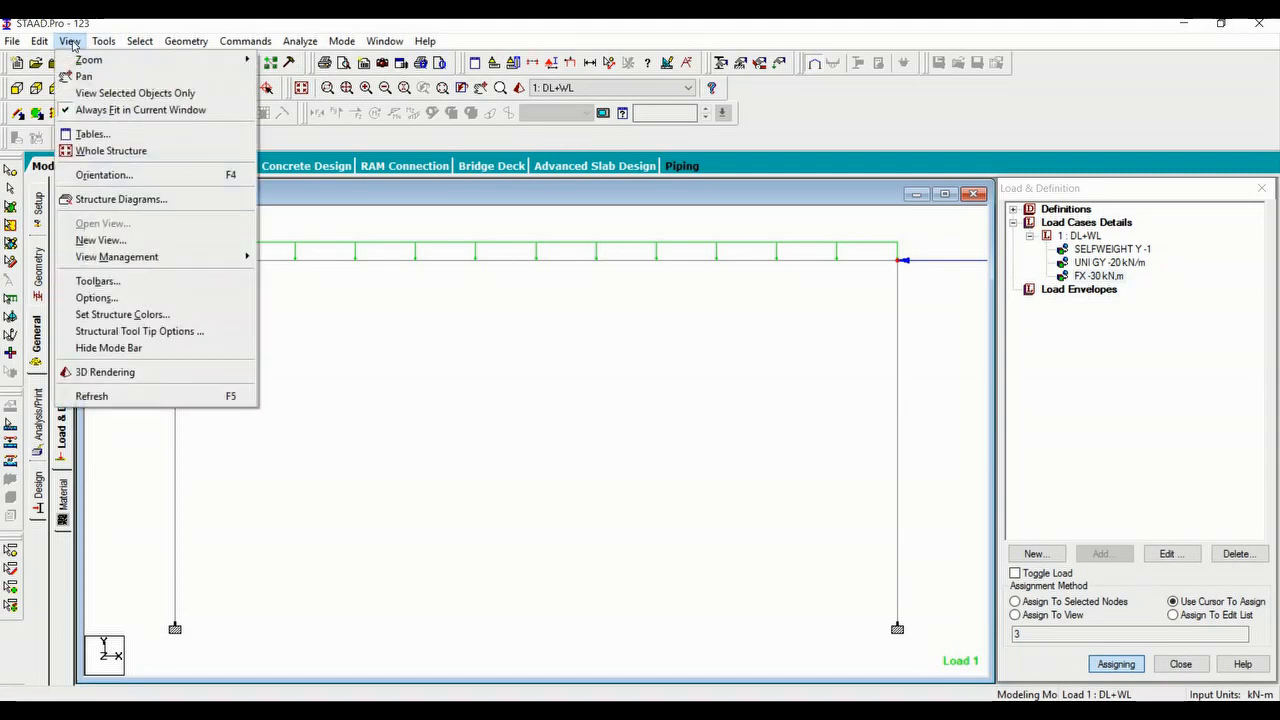
click(373, 398)
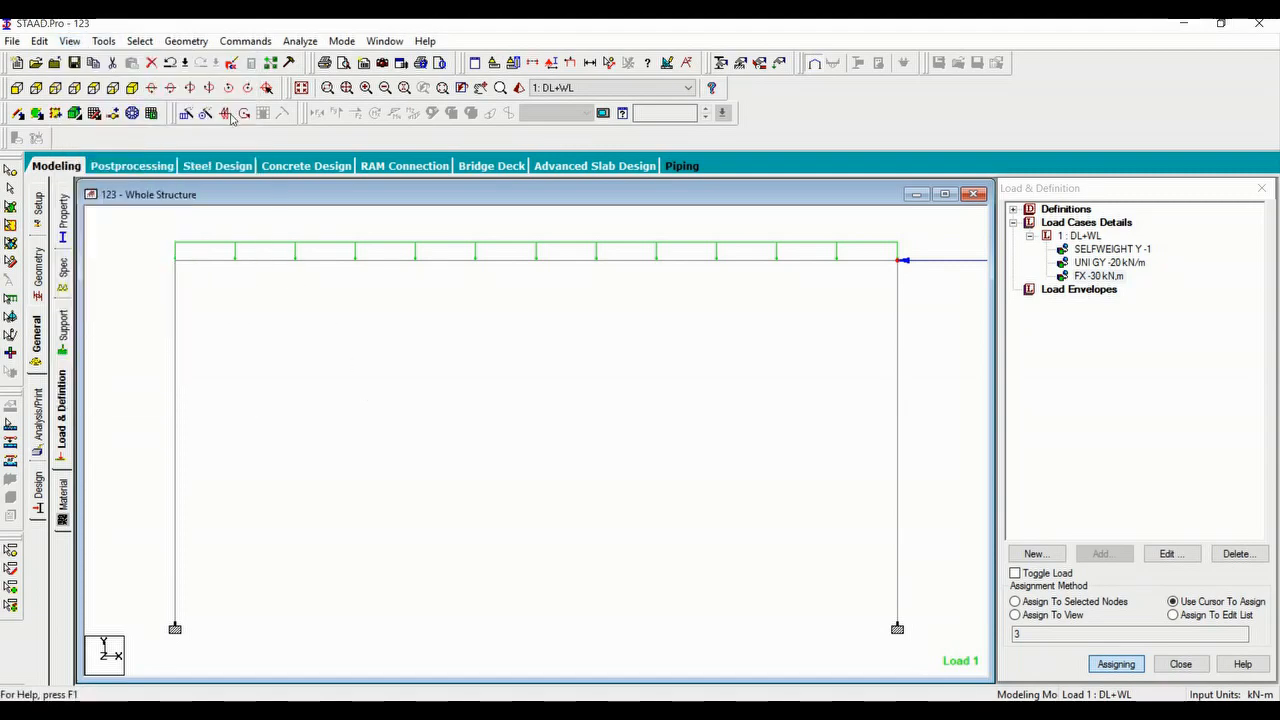
click(185, 42)
mouse_move(143, 42)
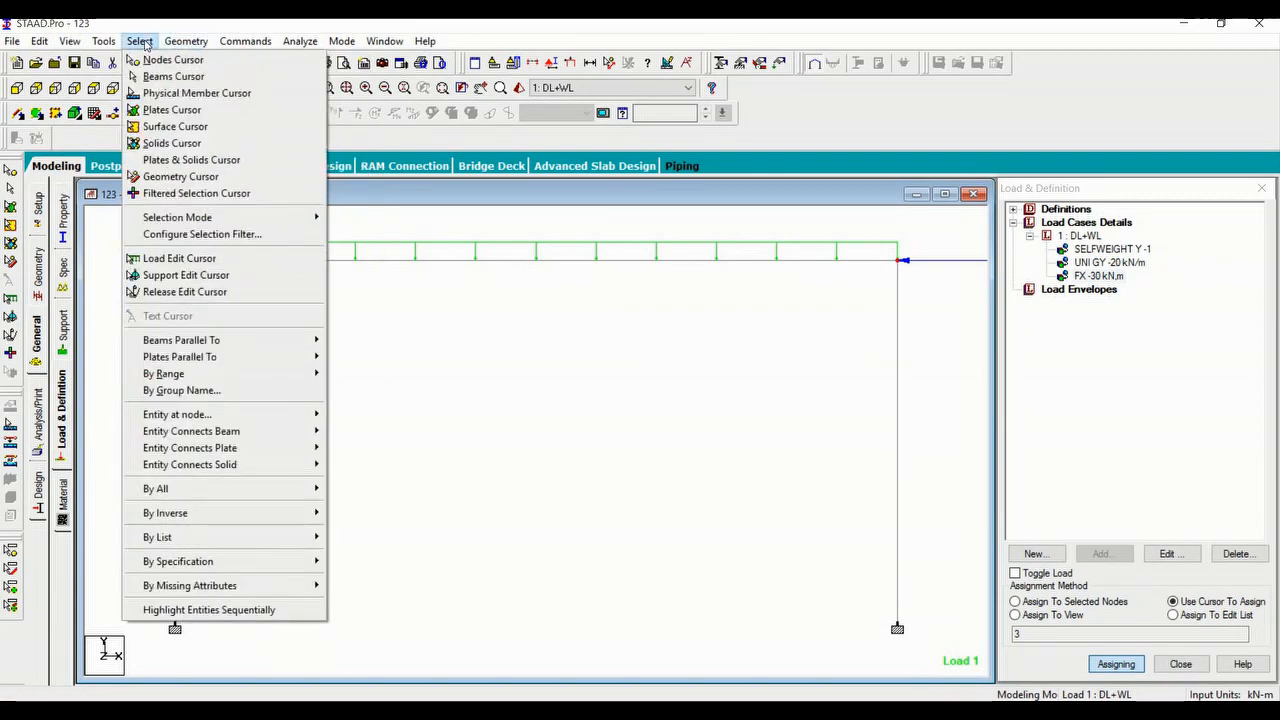
mouse_move(245, 41)
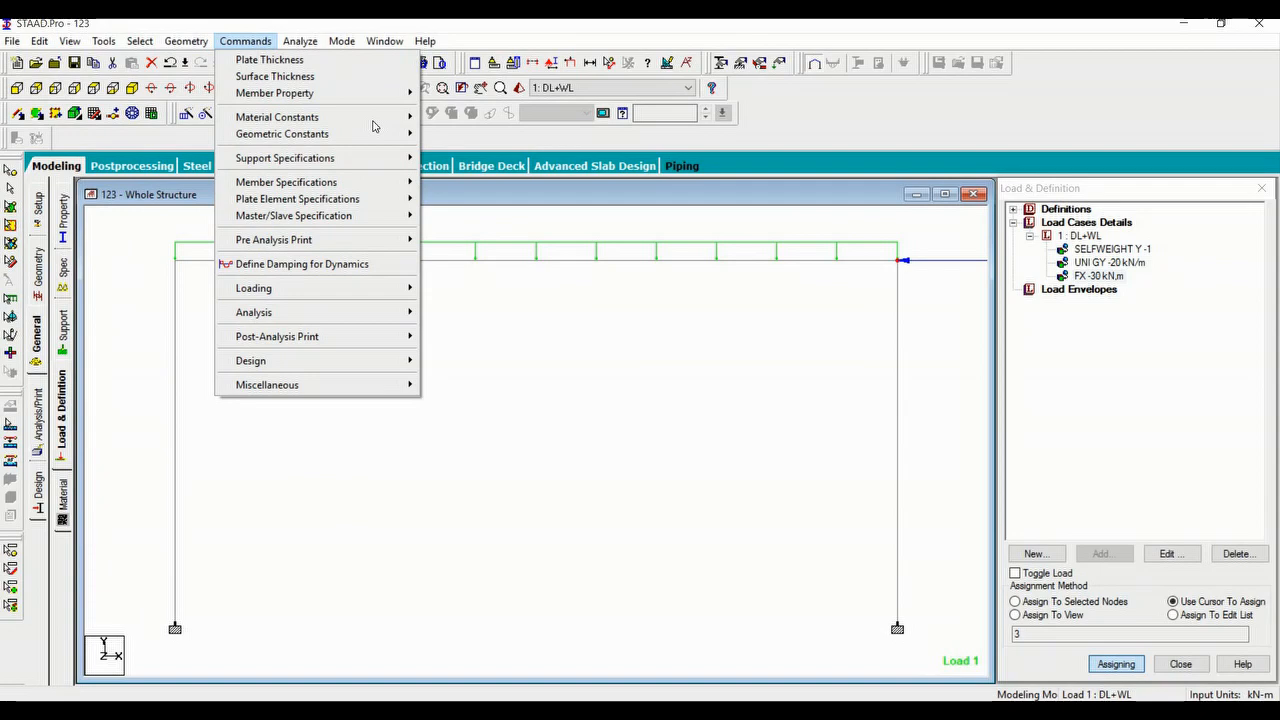
click(429, 567)
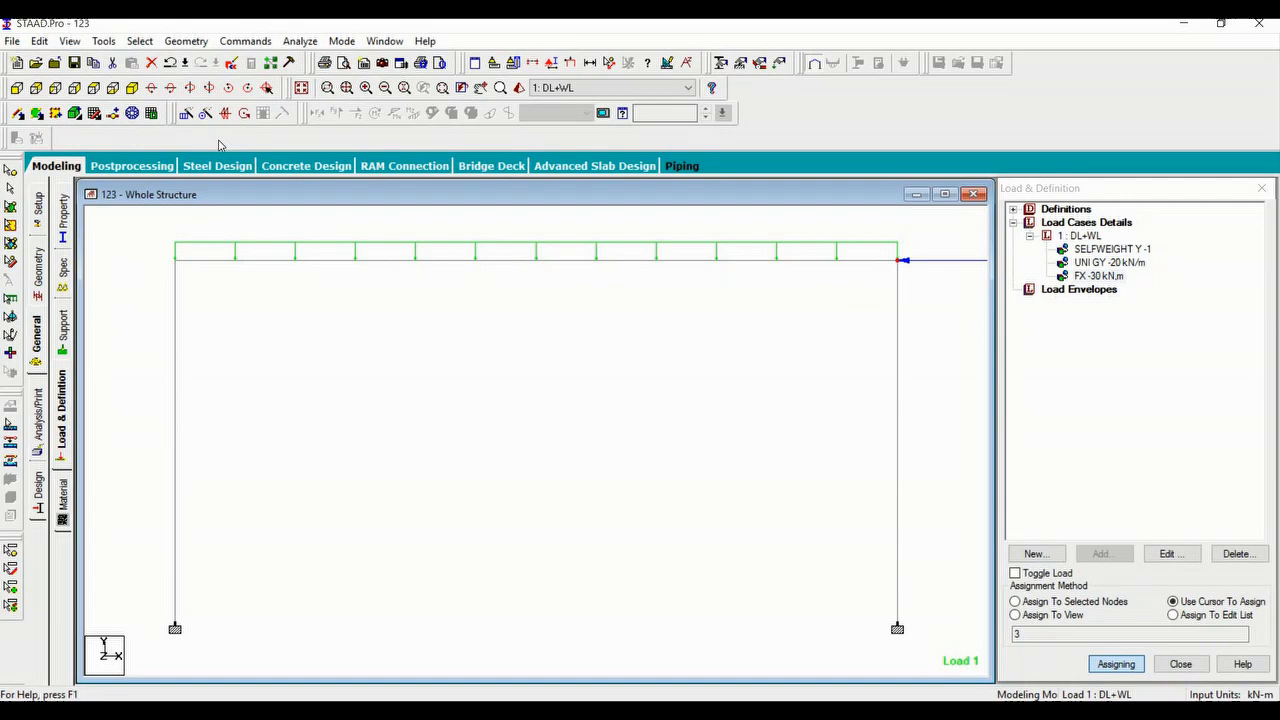
click(70, 41)
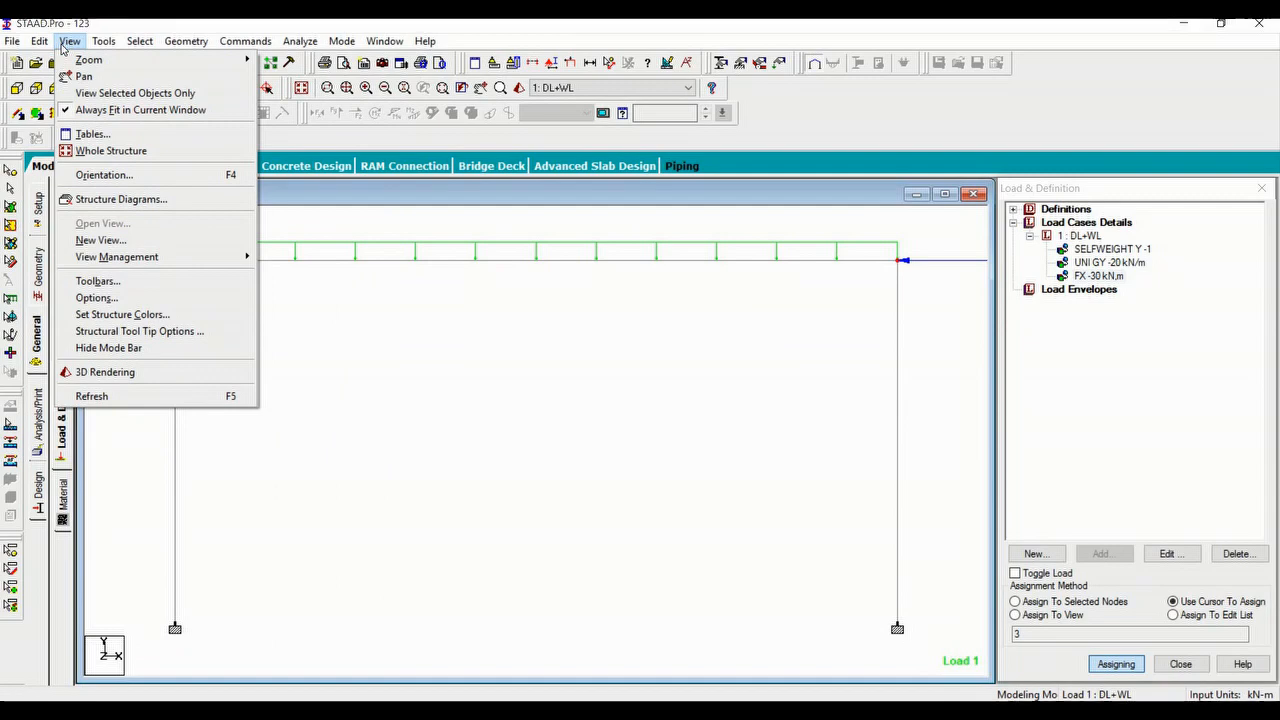
click(461, 431)
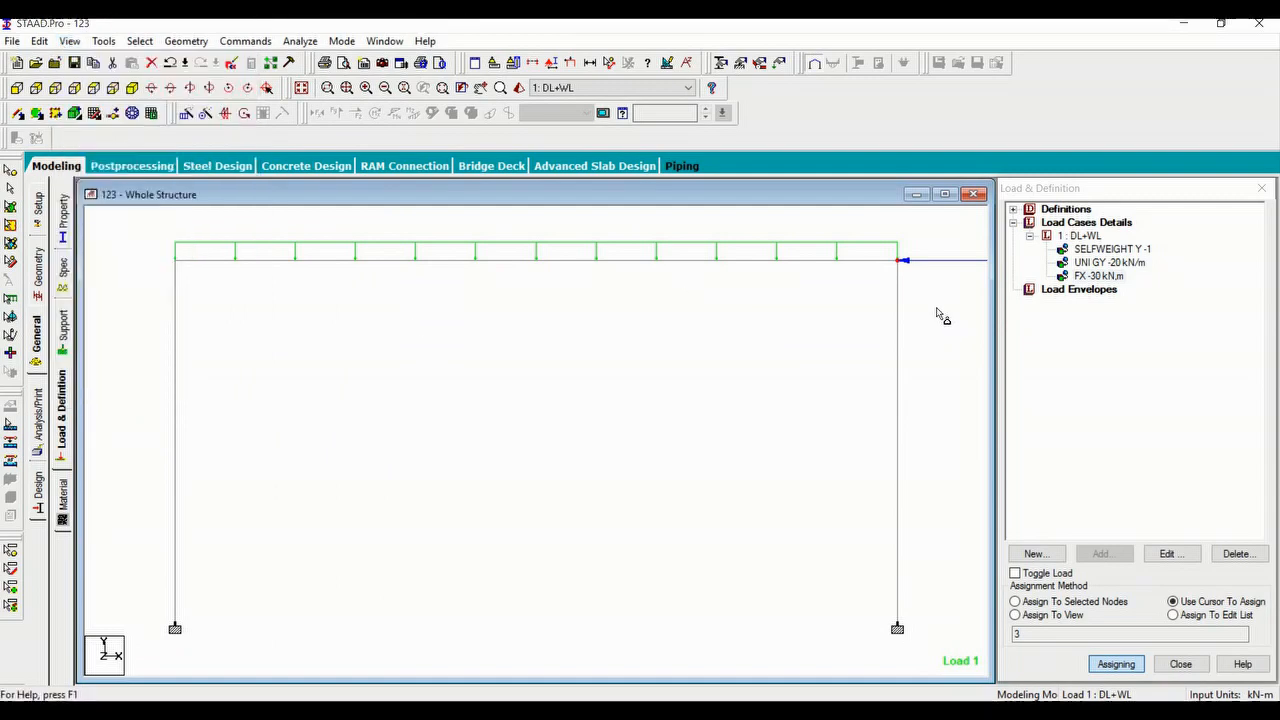
Add a Perform Analysis command with the No Print option.
click(246, 41)
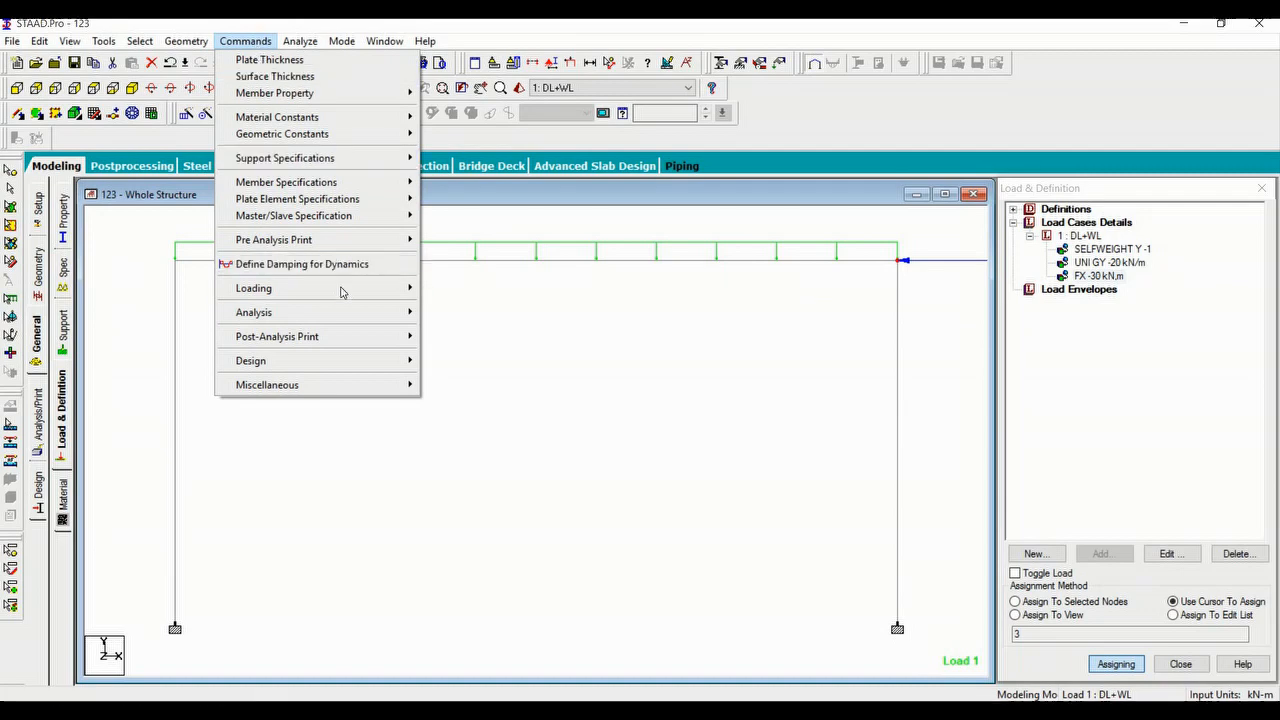
mouse_move(347, 314)
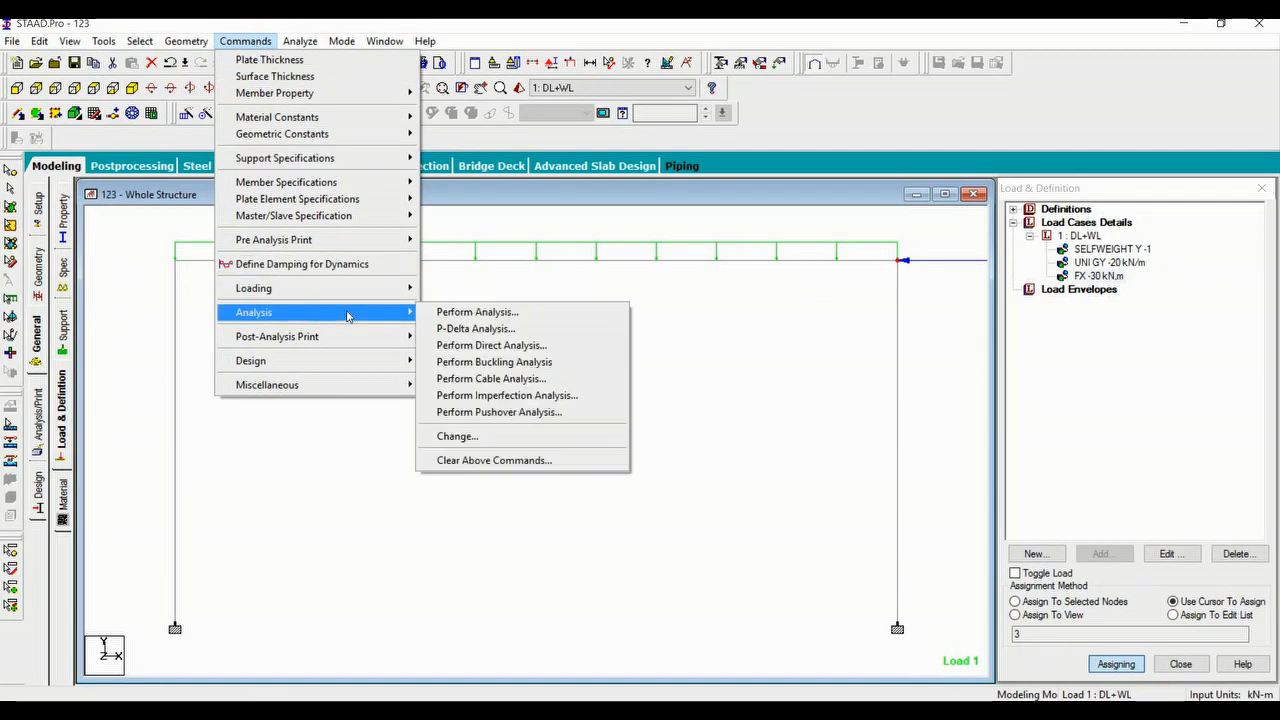
click(451, 317)
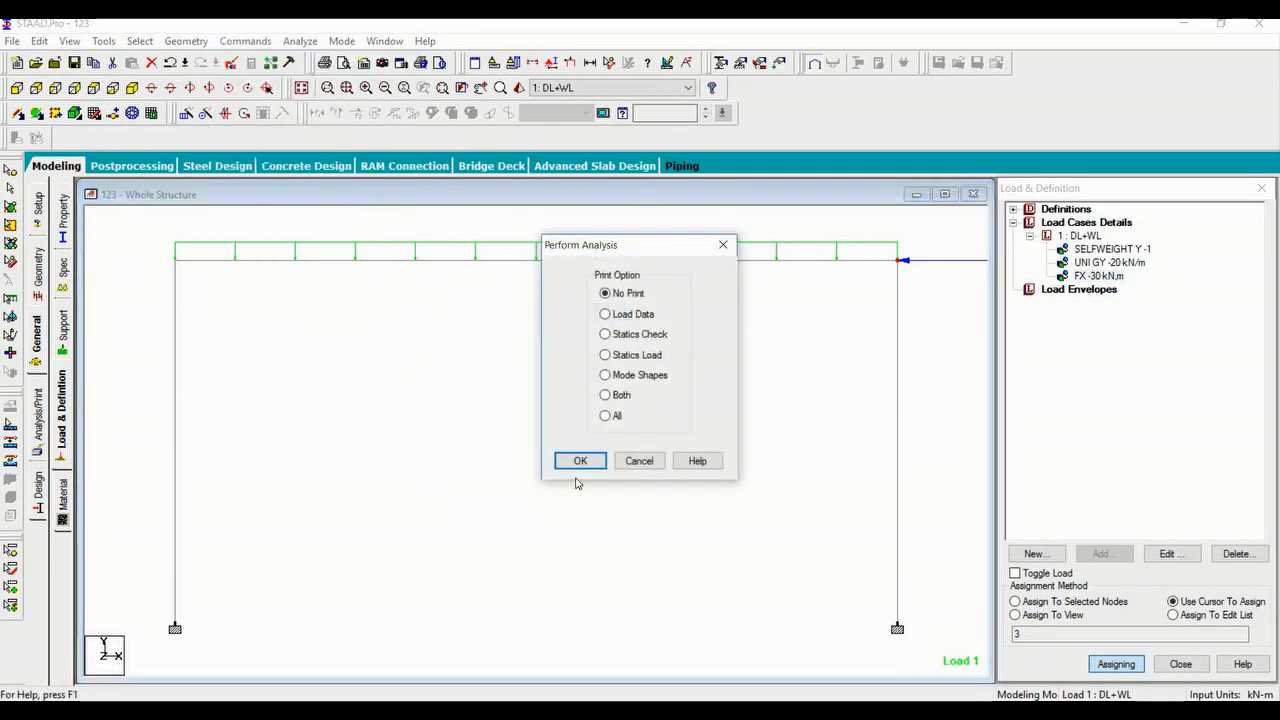
click(578, 464)
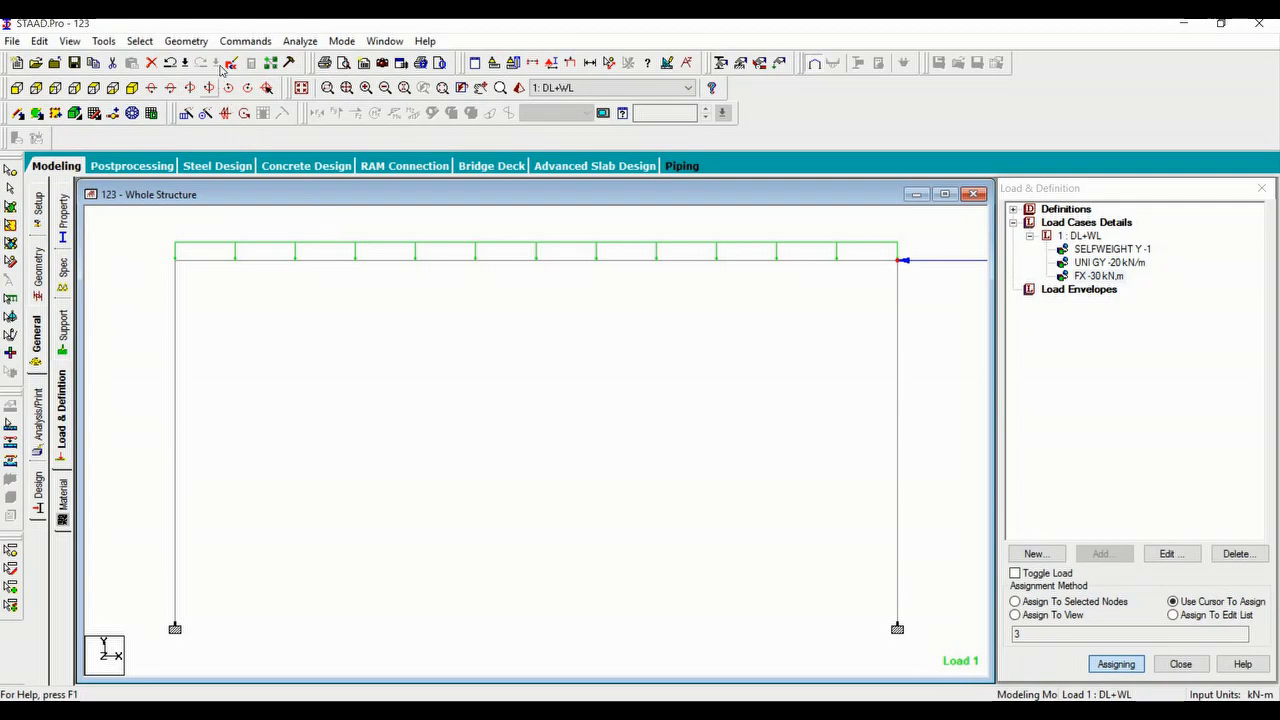
Add the Analysis Results post-analysis print command to the model.
click(249, 44)
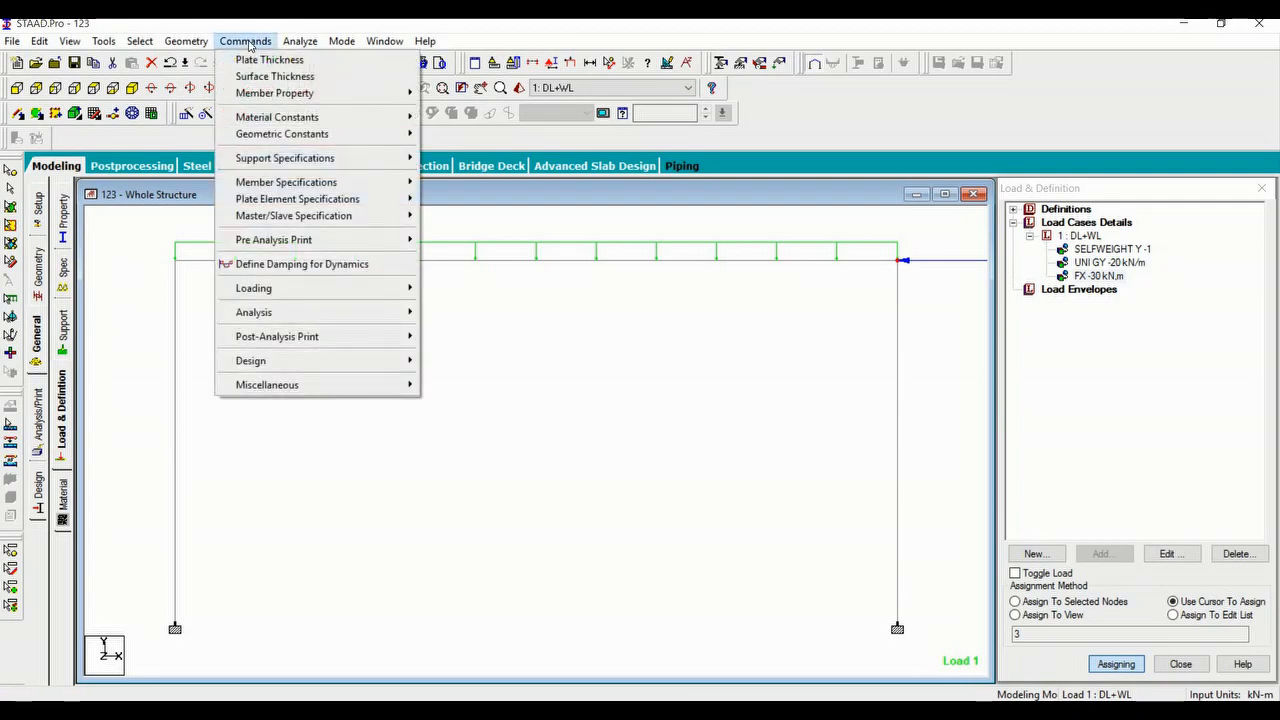
mouse_move(312, 339)
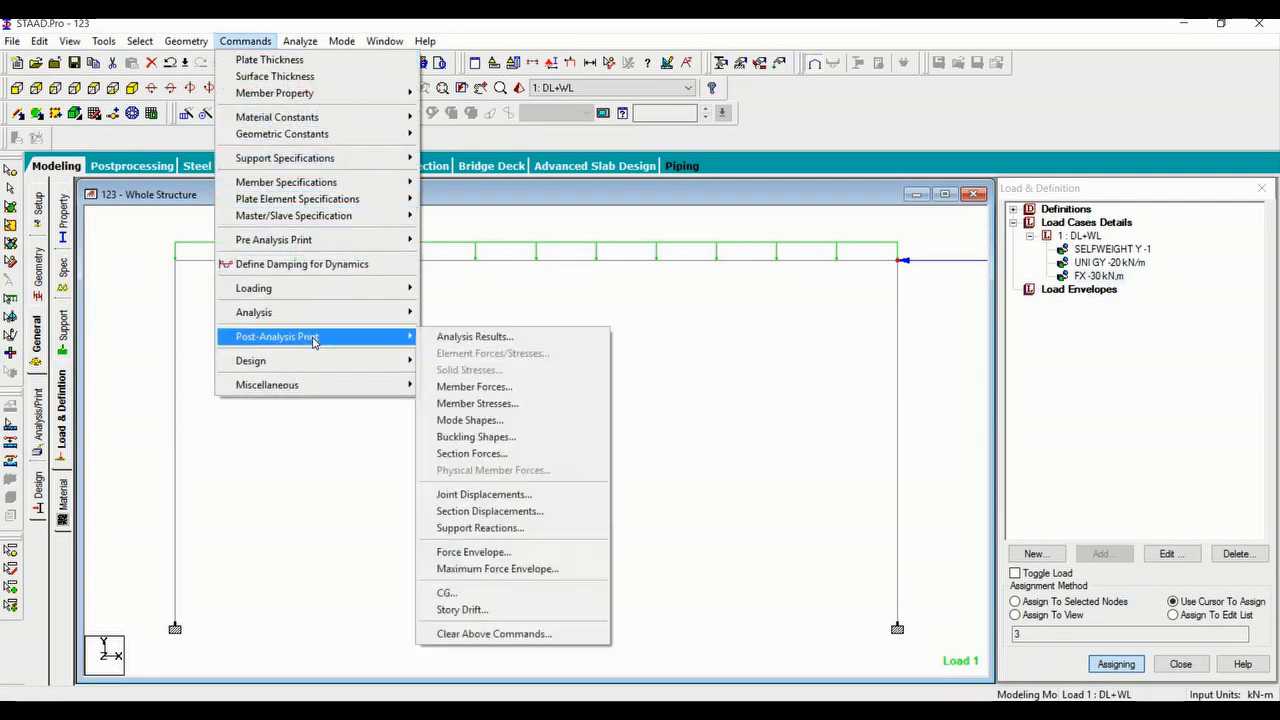
click(523, 340)
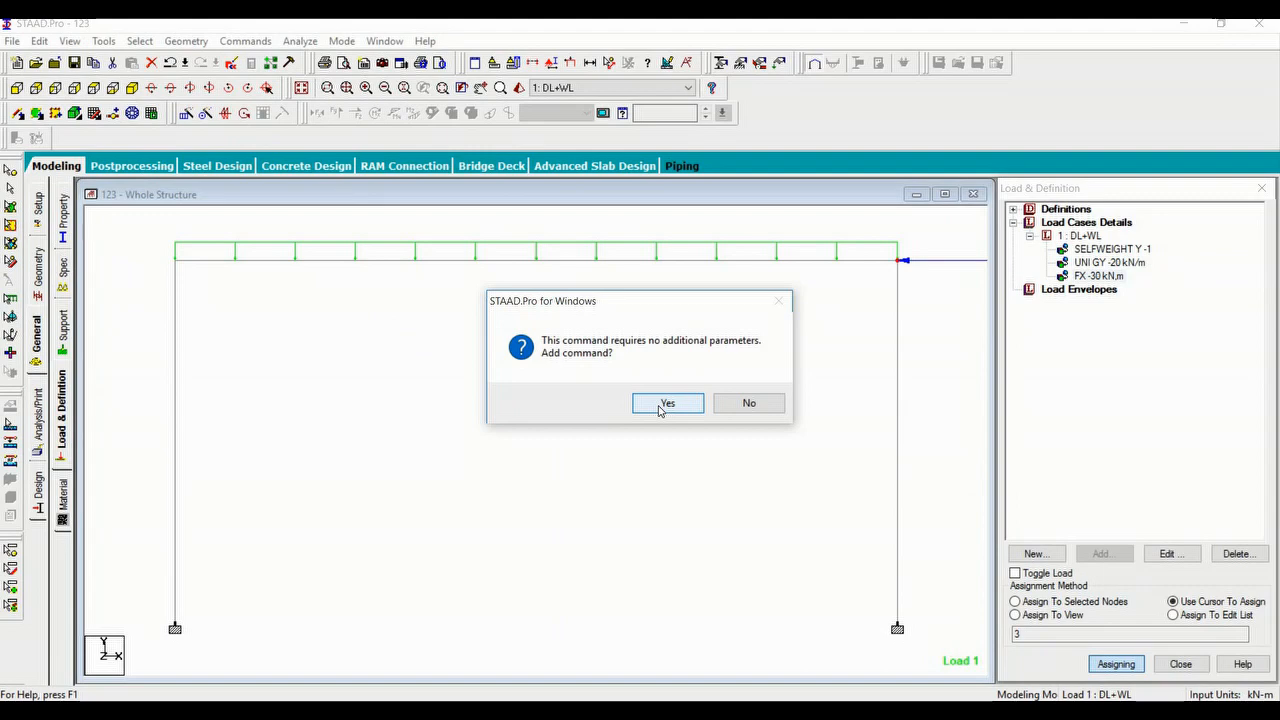
click(662, 406)
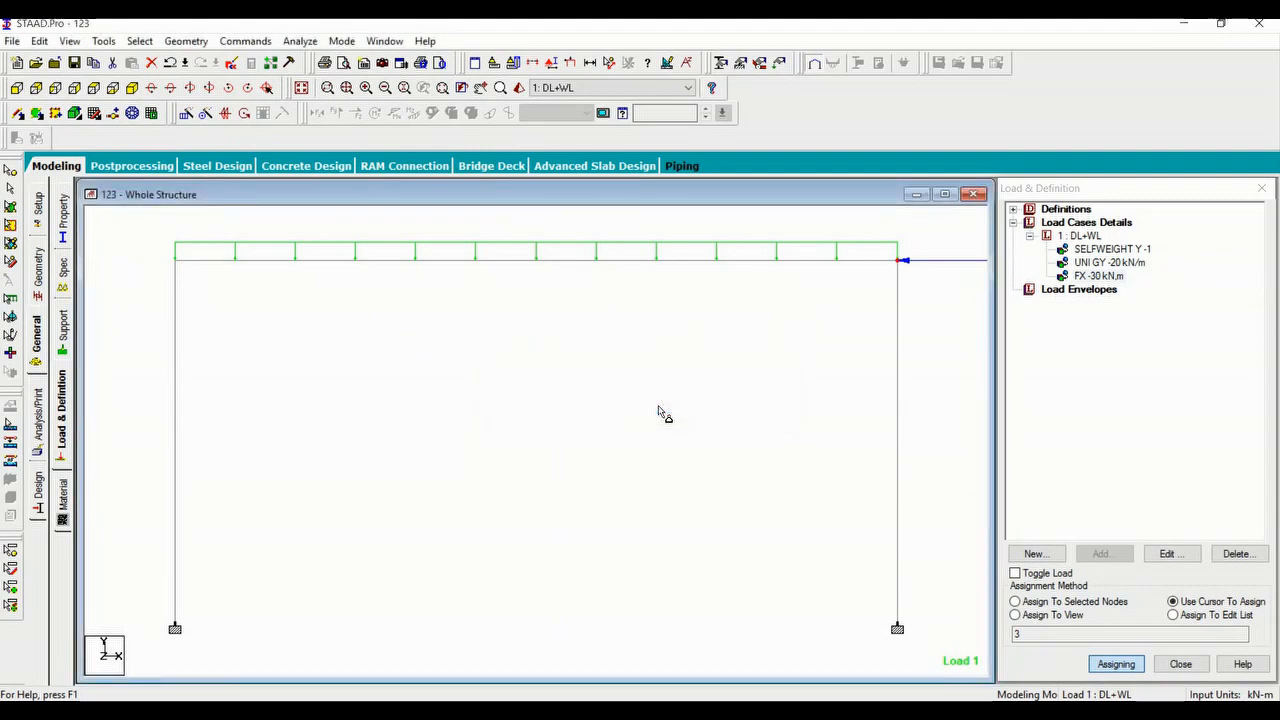
Save the modified structure, run the analysis and continue to post-processing mode.
click(301, 41)
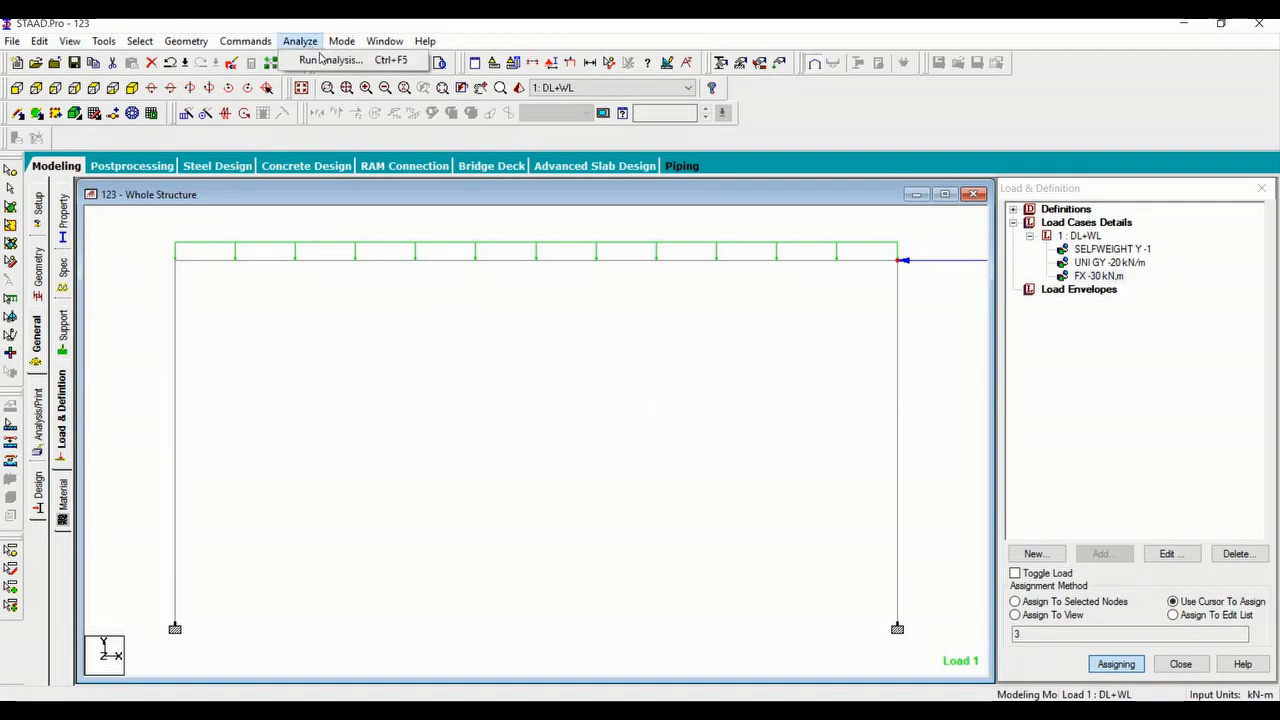
click(324, 61)
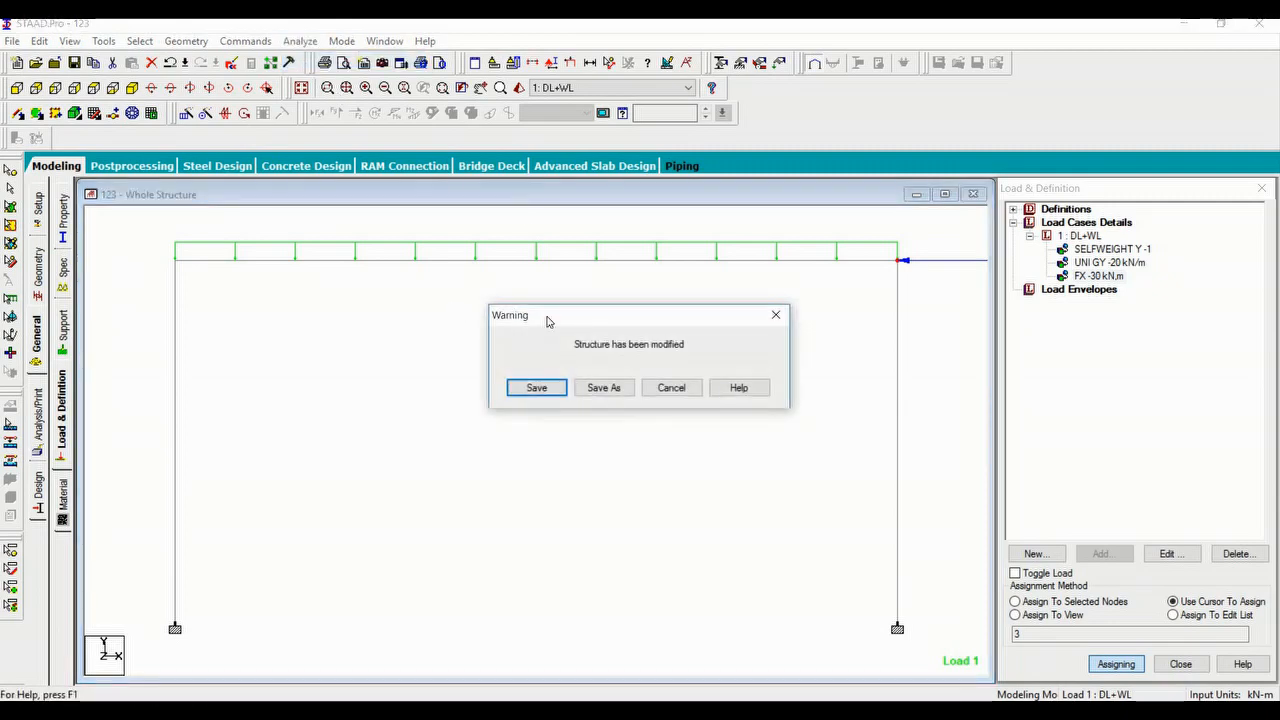
click(534, 387)
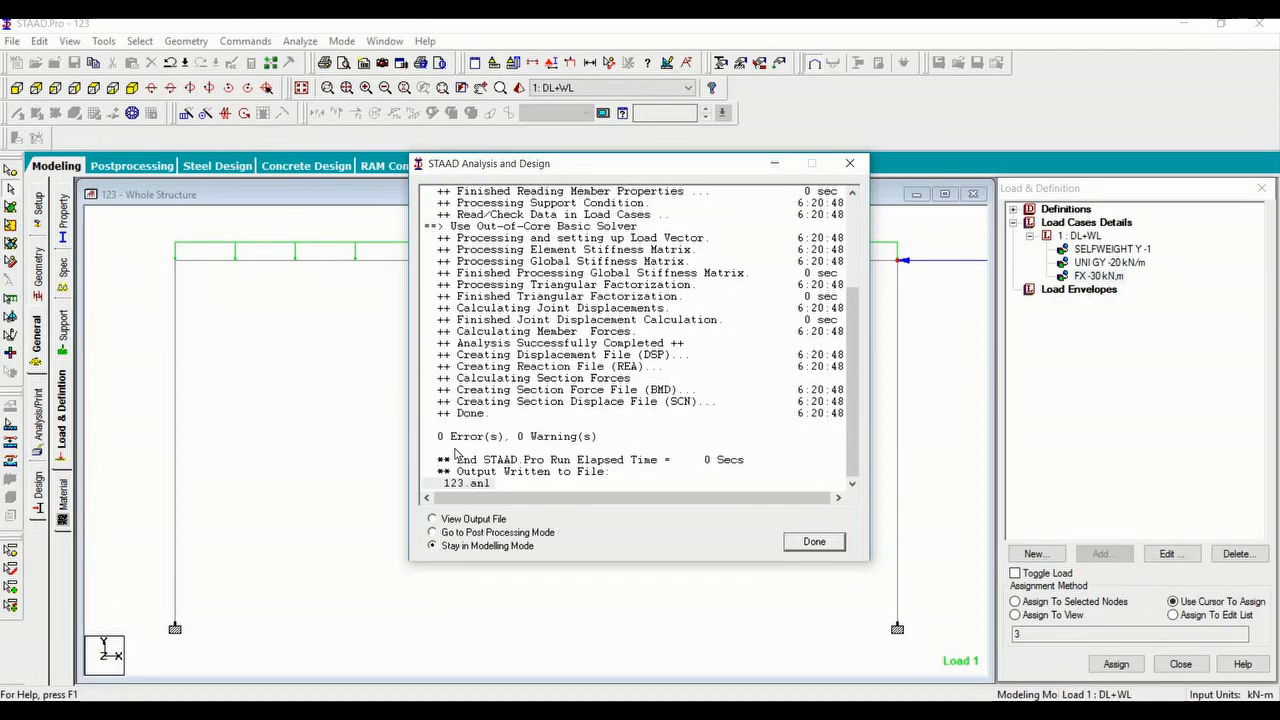
click(432, 532)
click(808, 545)
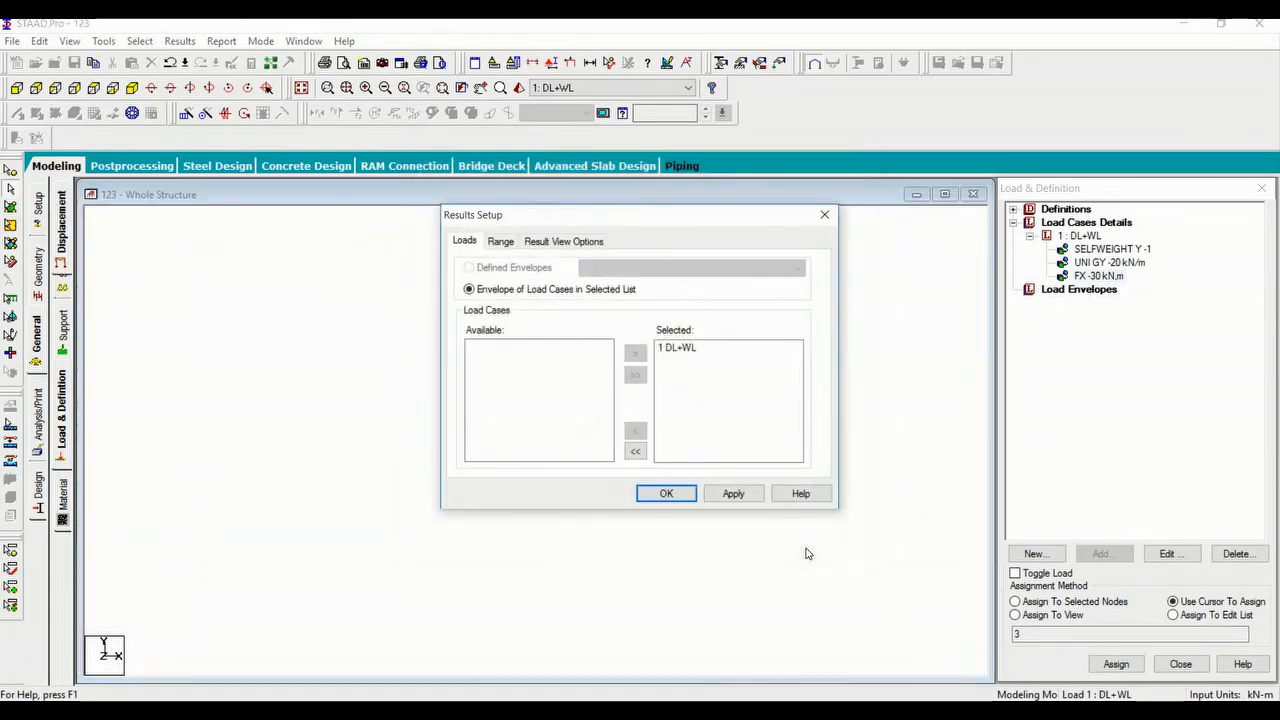
Apply the results setup with load case 1 DL+WL selected and accept it.
click(681, 350)
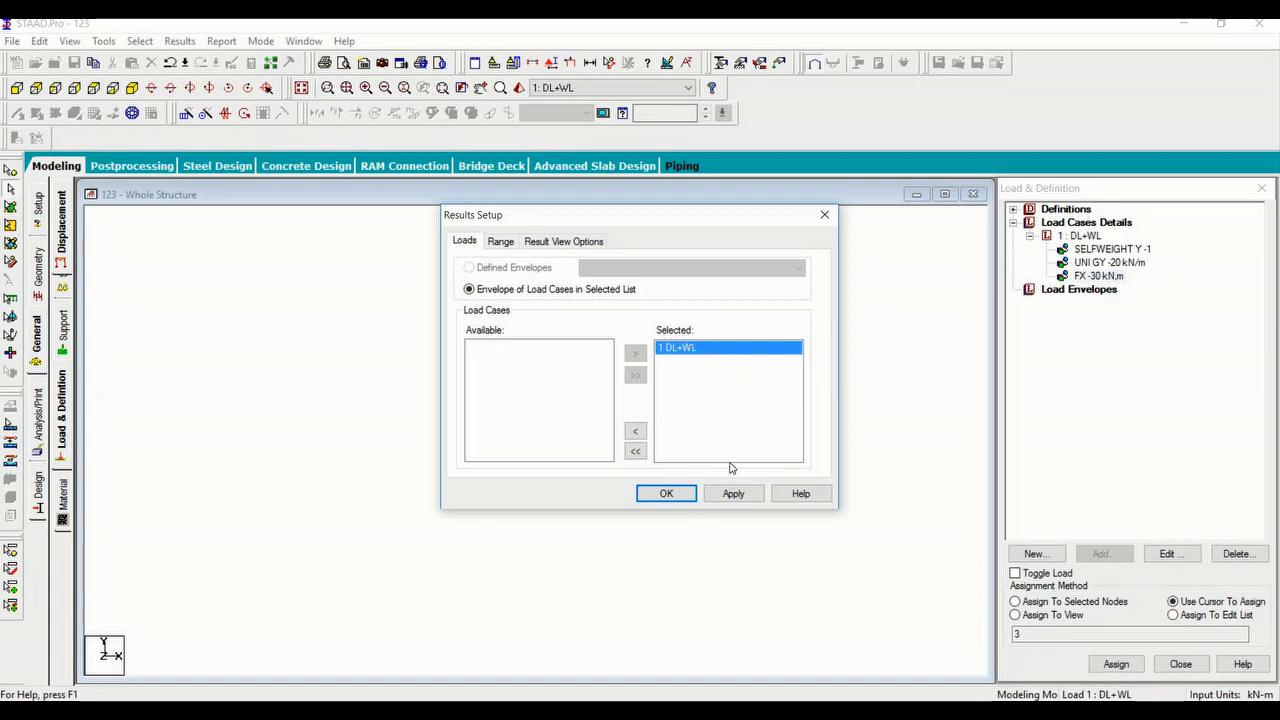
click(731, 493)
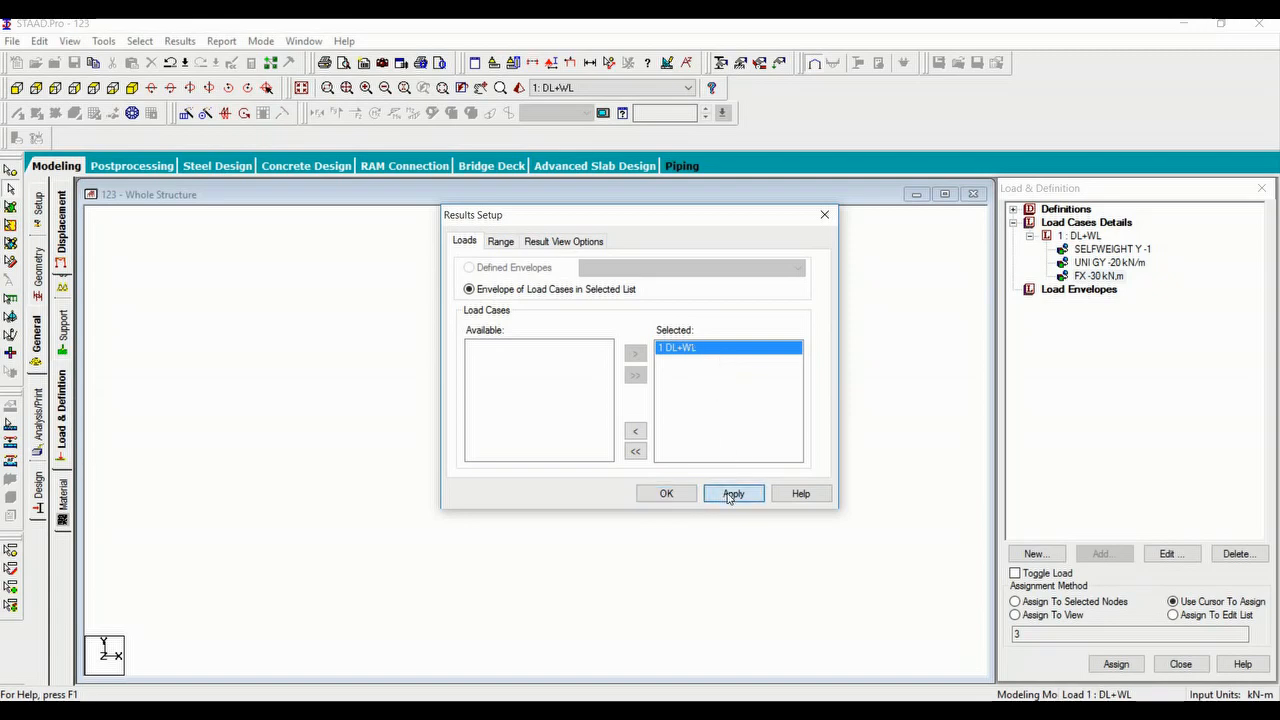
click(666, 494)
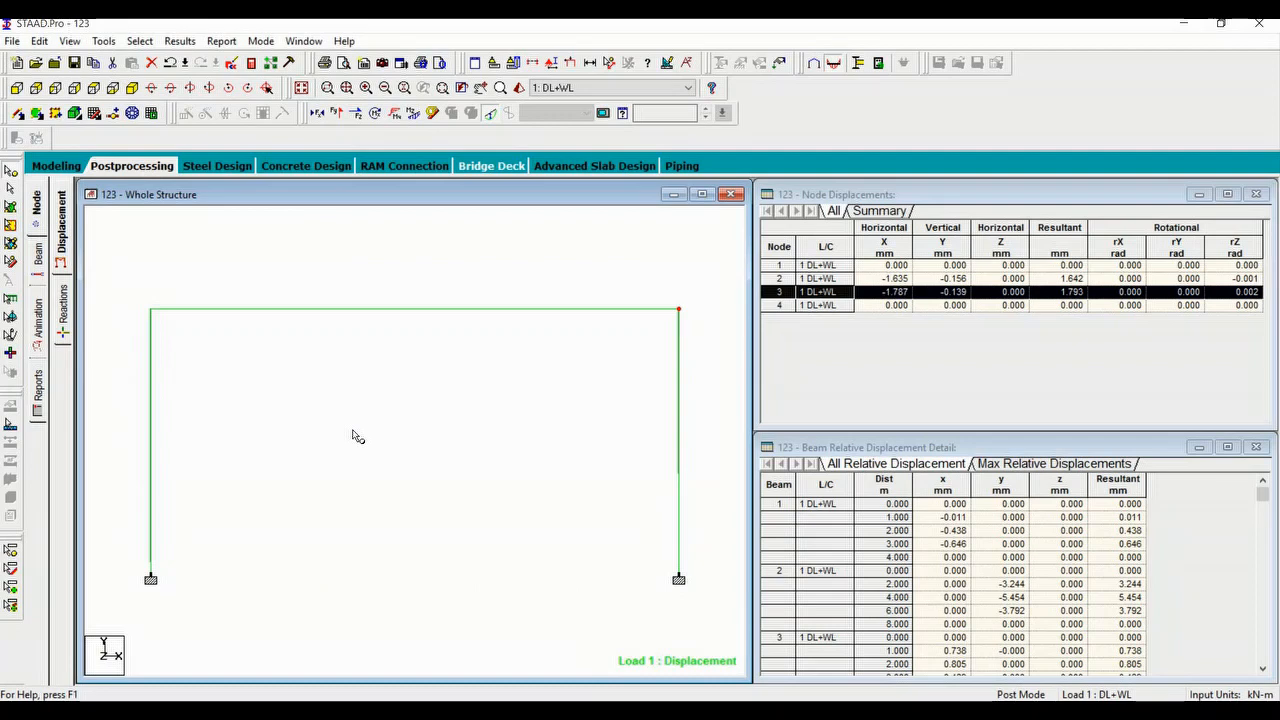
Clear the node selection and replace the displacement diagram with the Bending Z moment diagram.
click(238, 249)
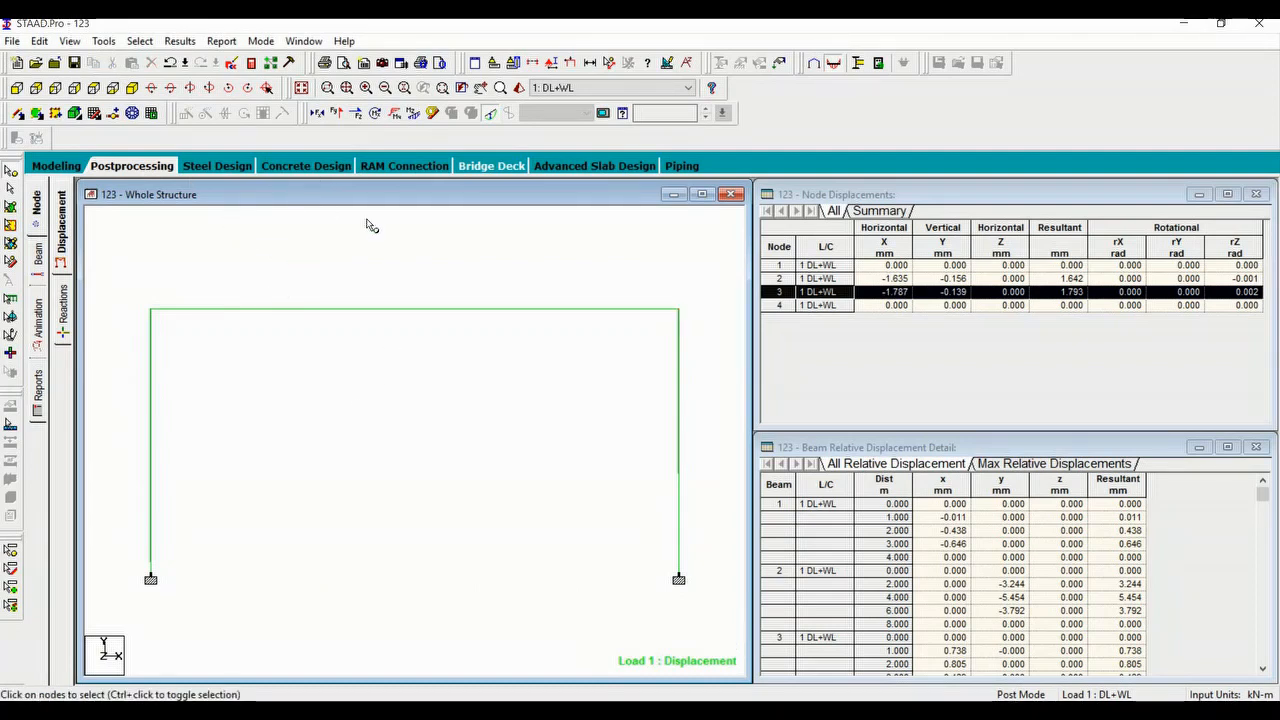
click(494, 116)
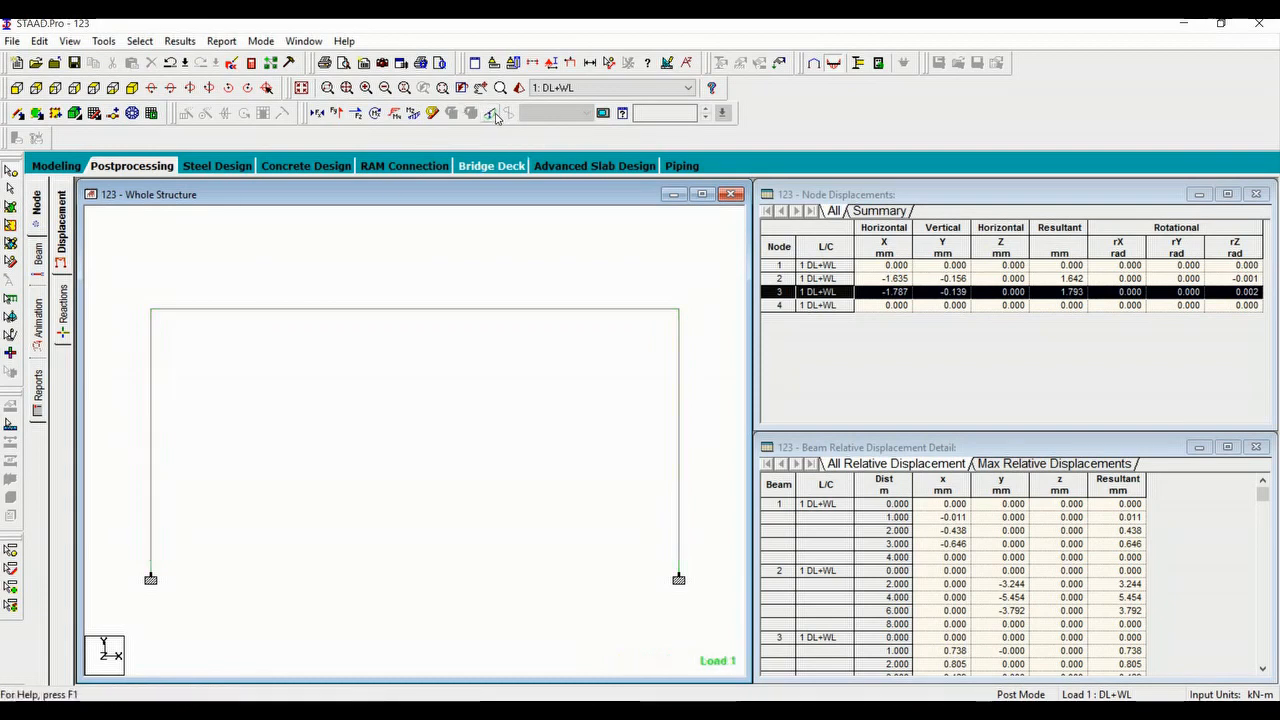
click(413, 115)
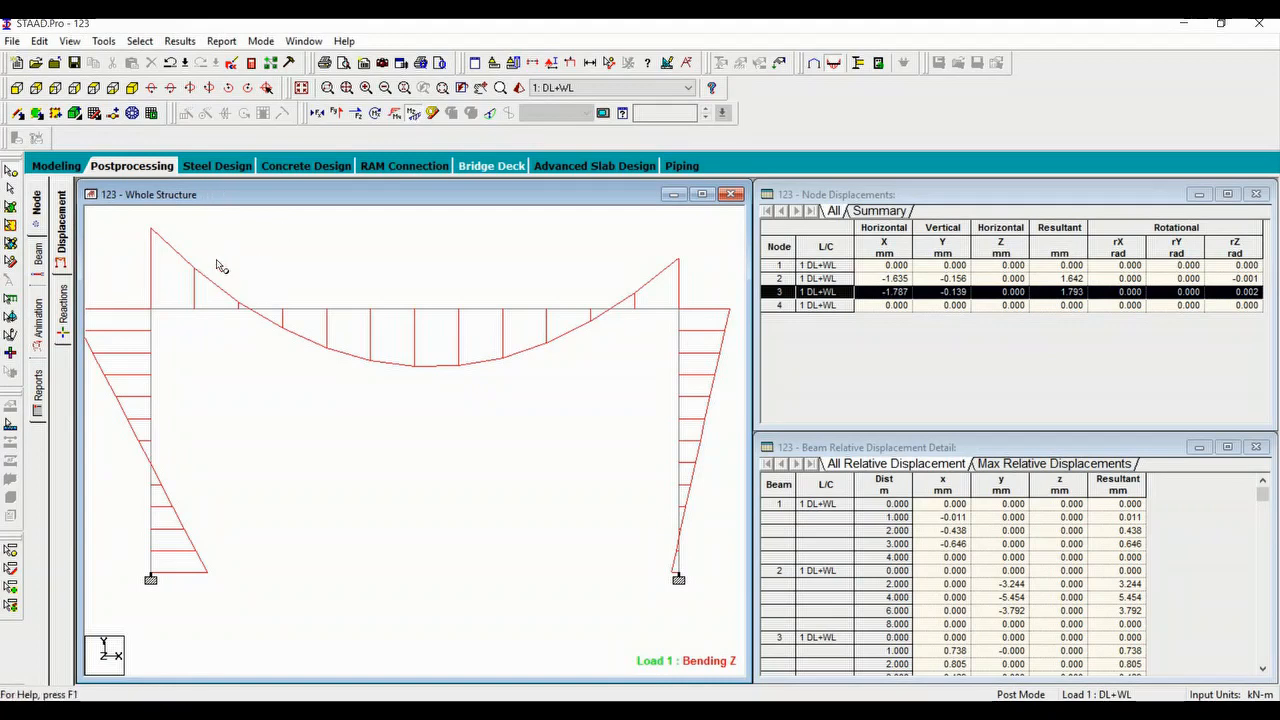
right_click(292, 262)
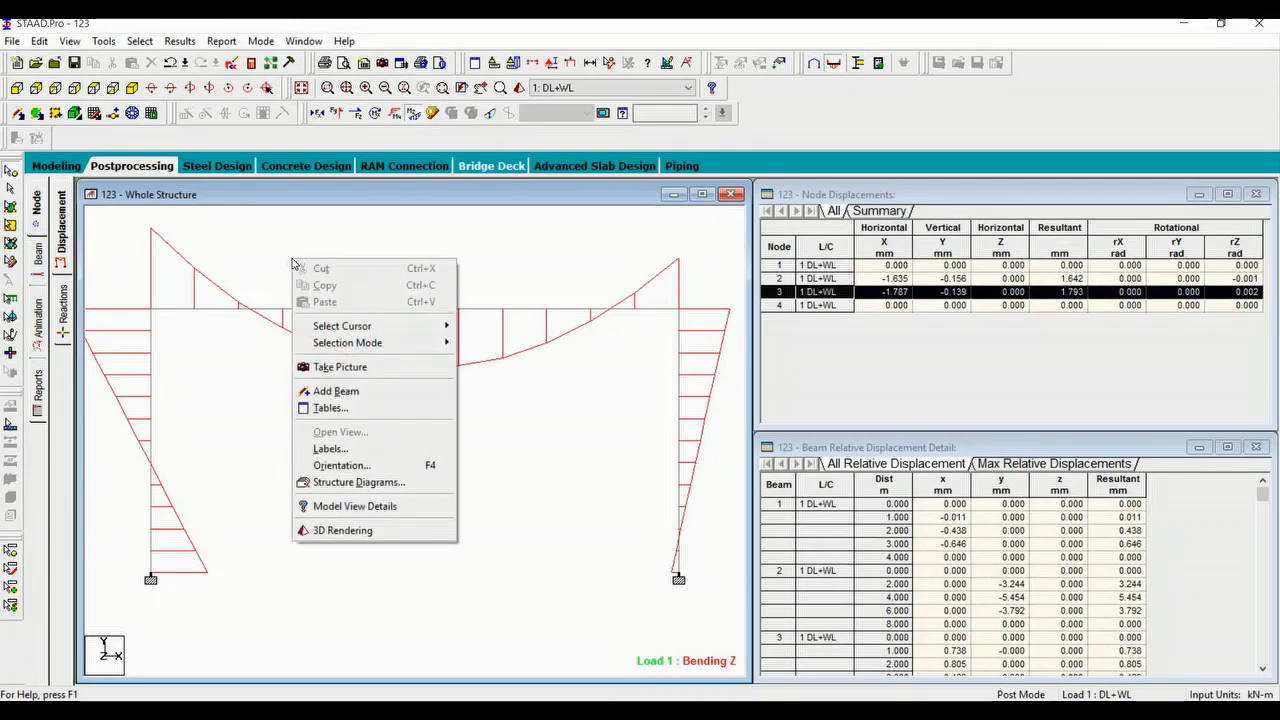
click(258, 246)
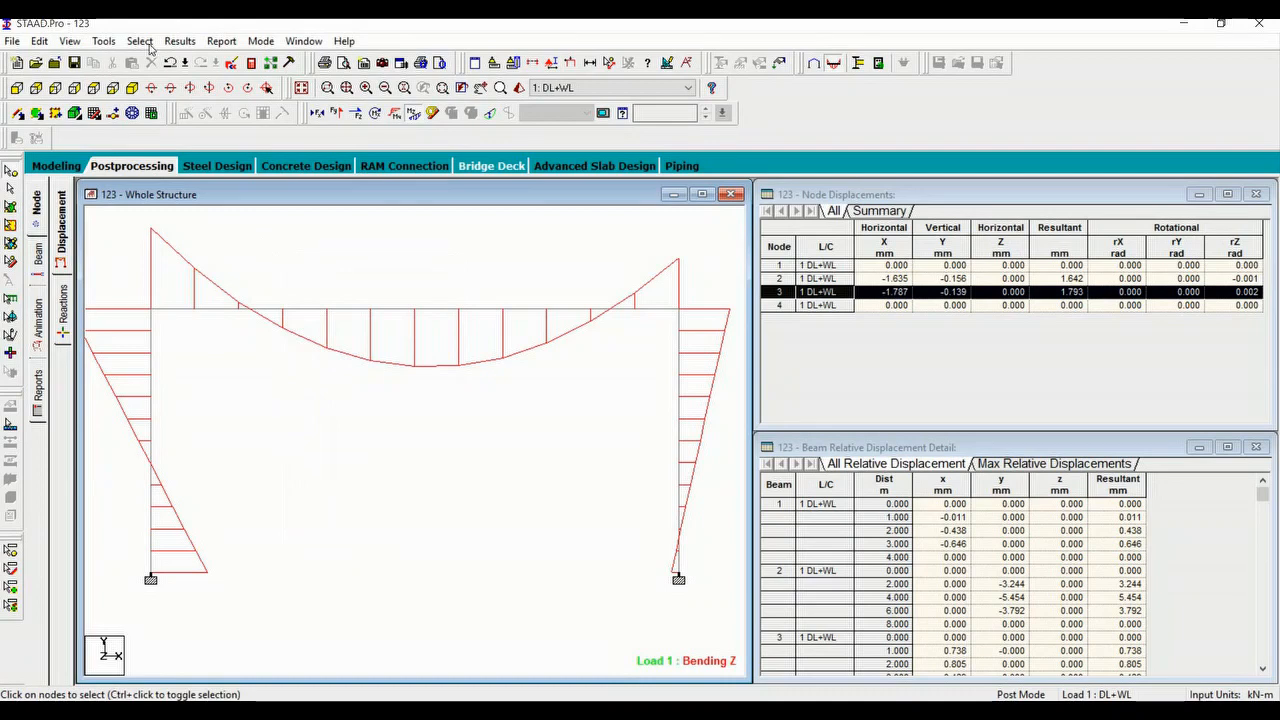
click(181, 41)
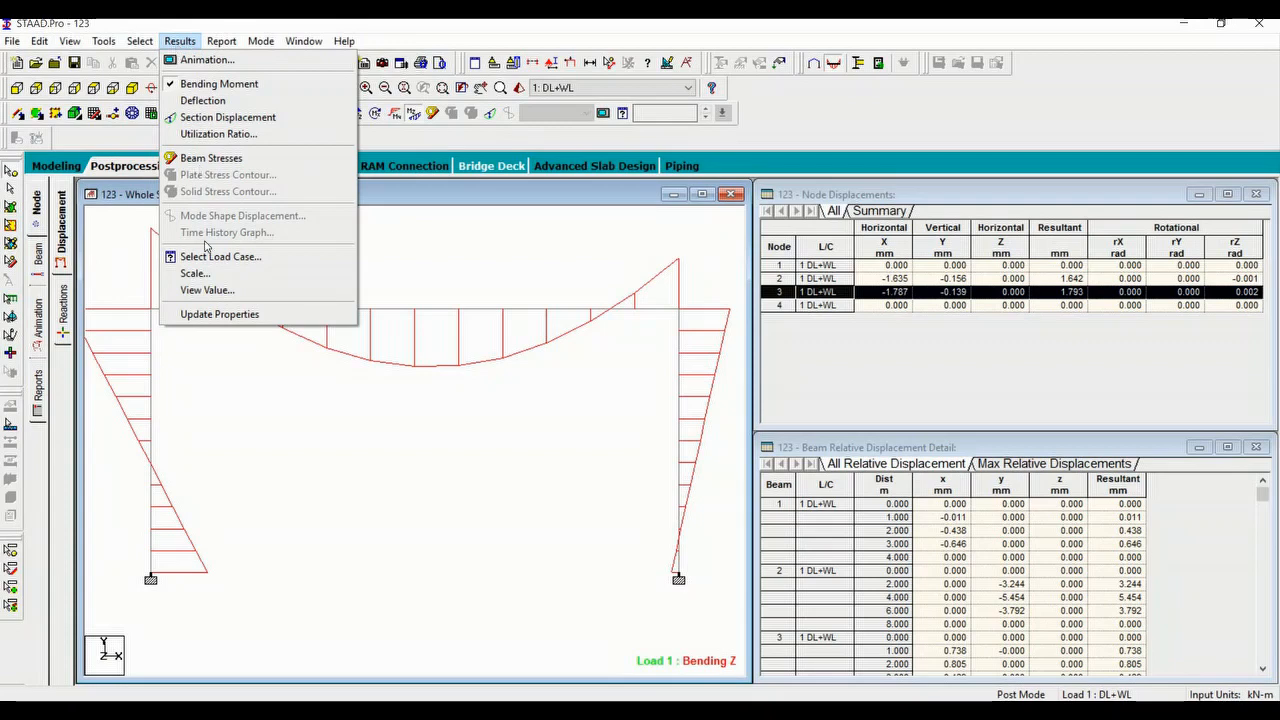
click(209, 291)
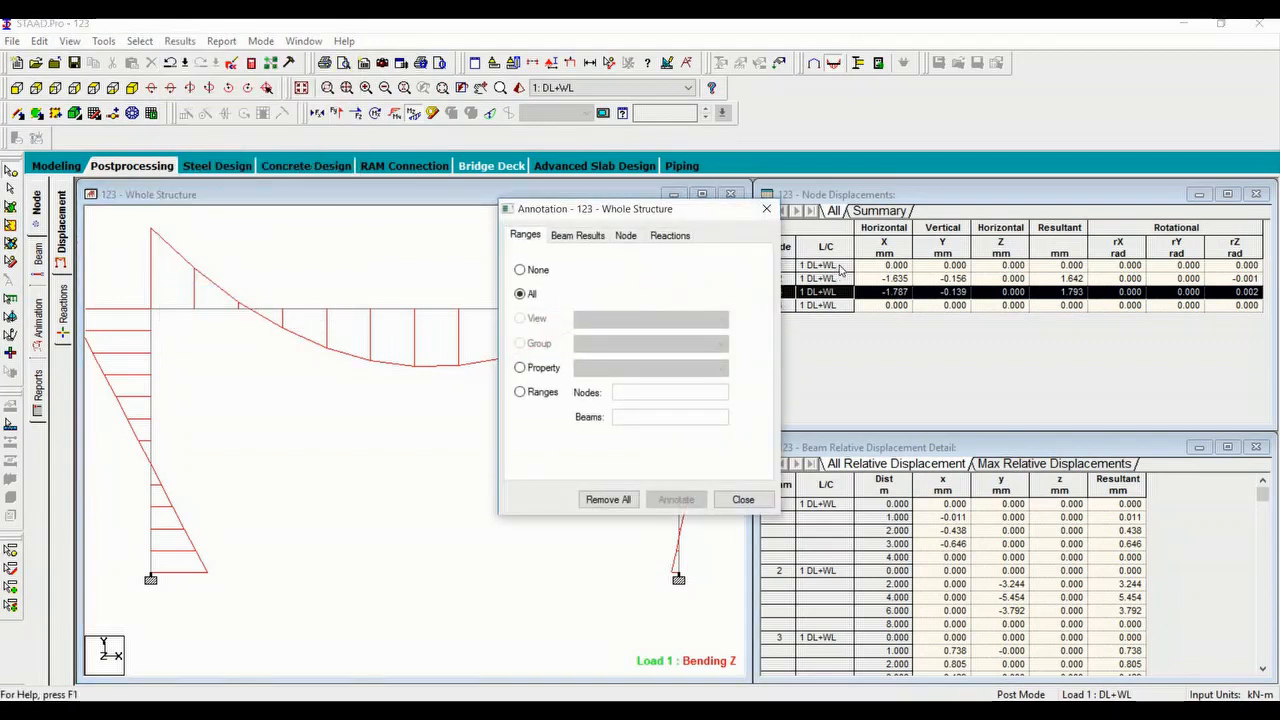
click(766, 208)
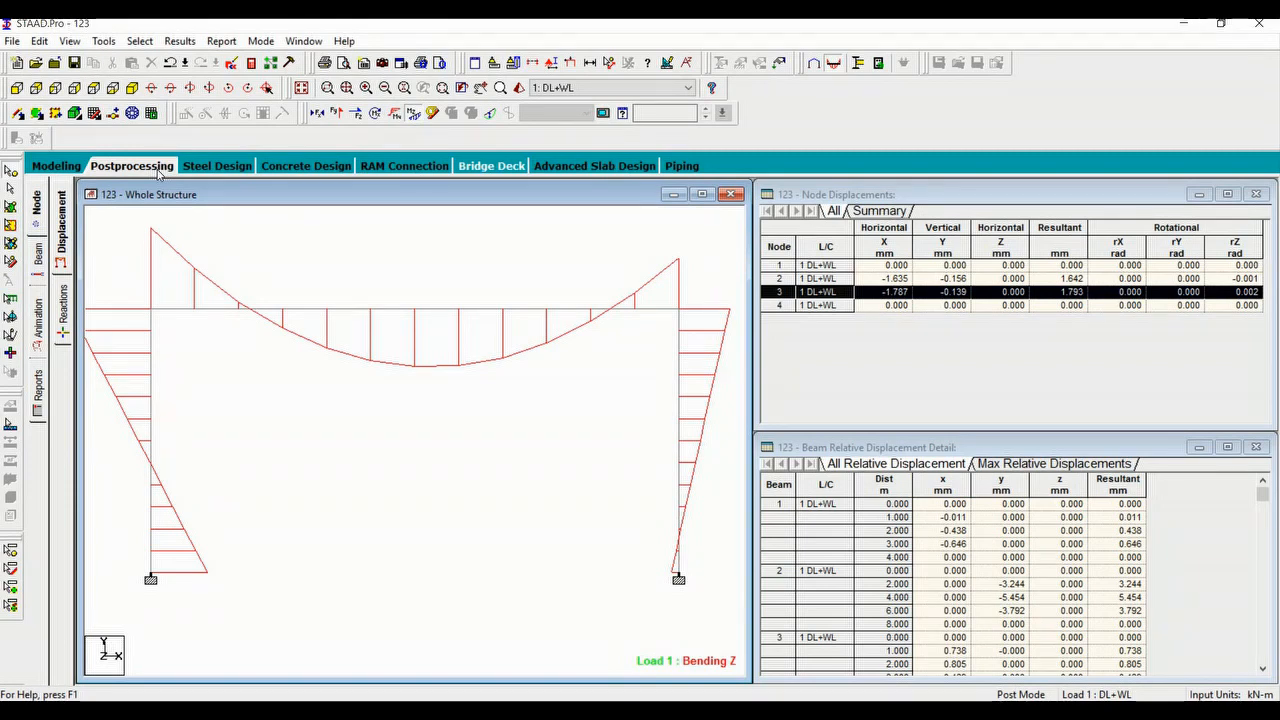
Annotate the bending diagram with the end, maximum and mid-point values for all beams and close the annotation settings.
click(168, 44)
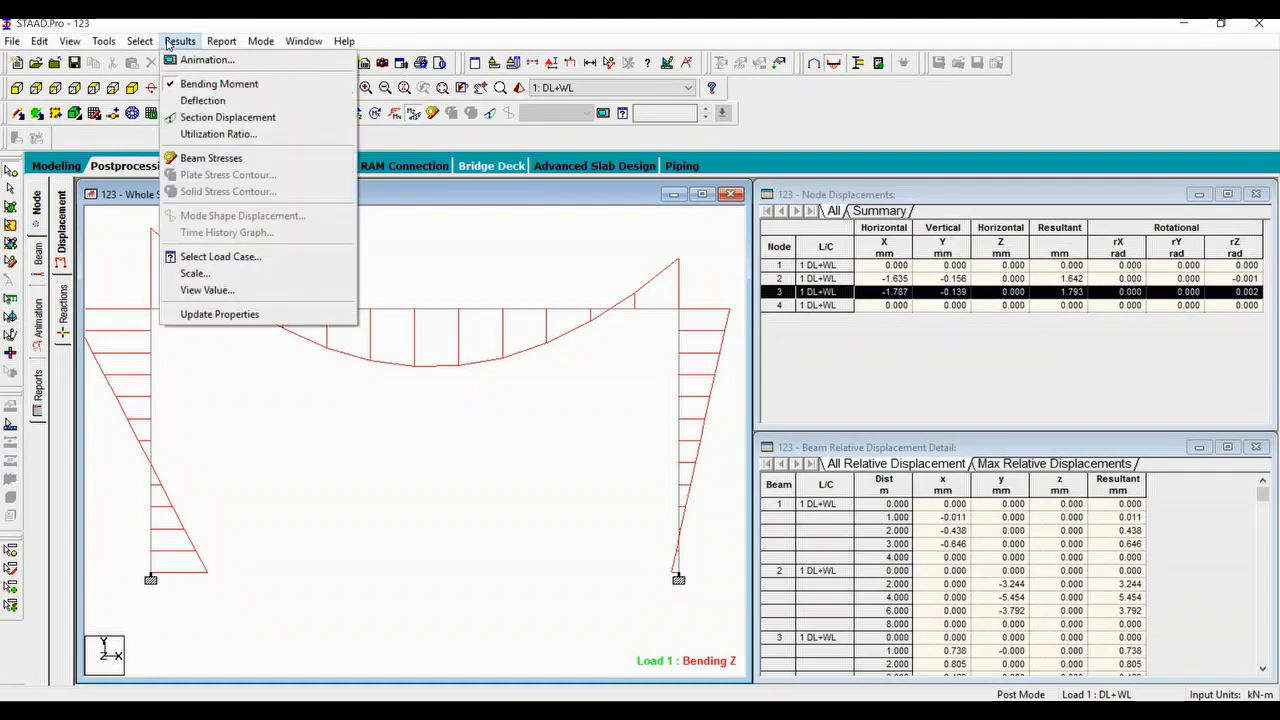
click(249, 293)
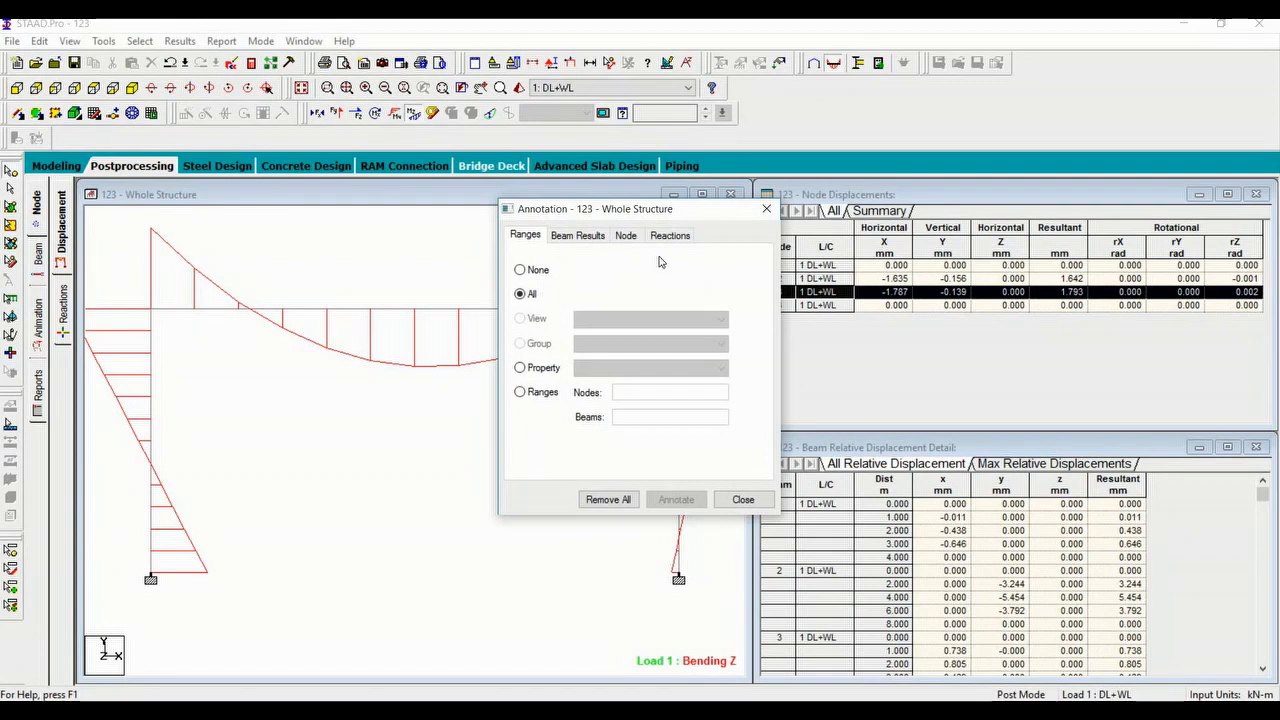
click(583, 237)
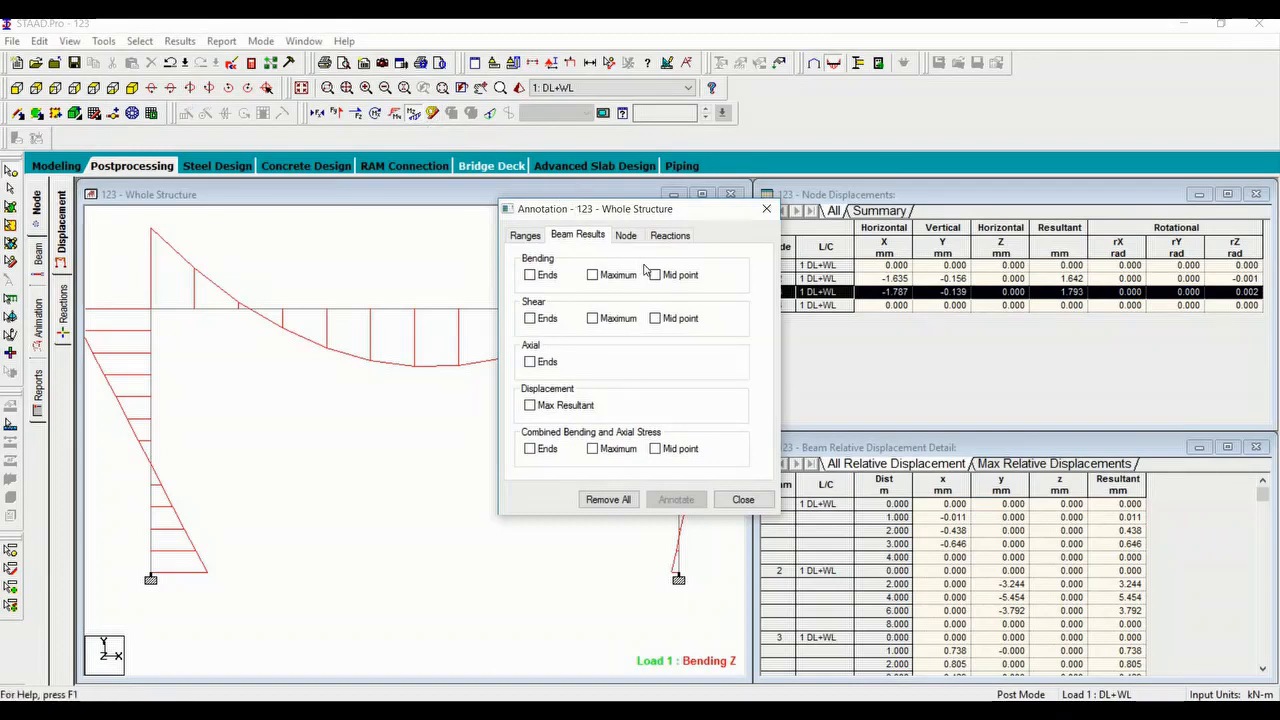
click(530, 277)
click(595, 275)
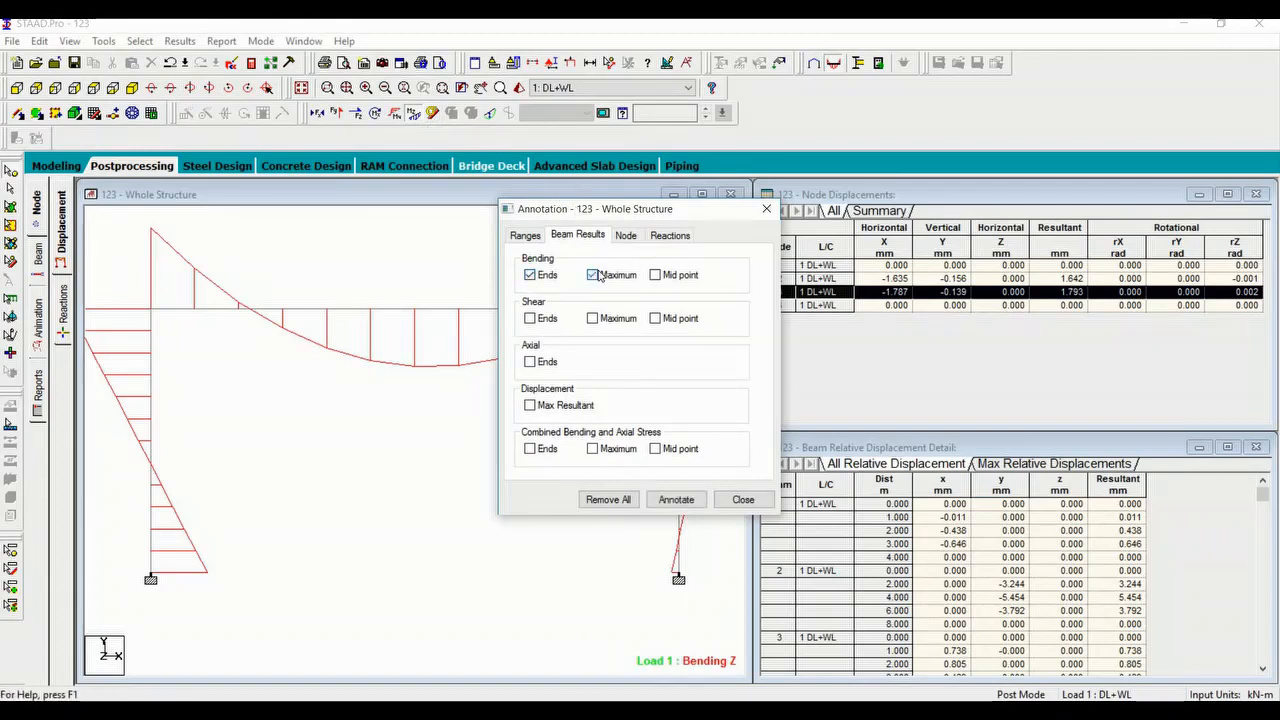
click(655, 275)
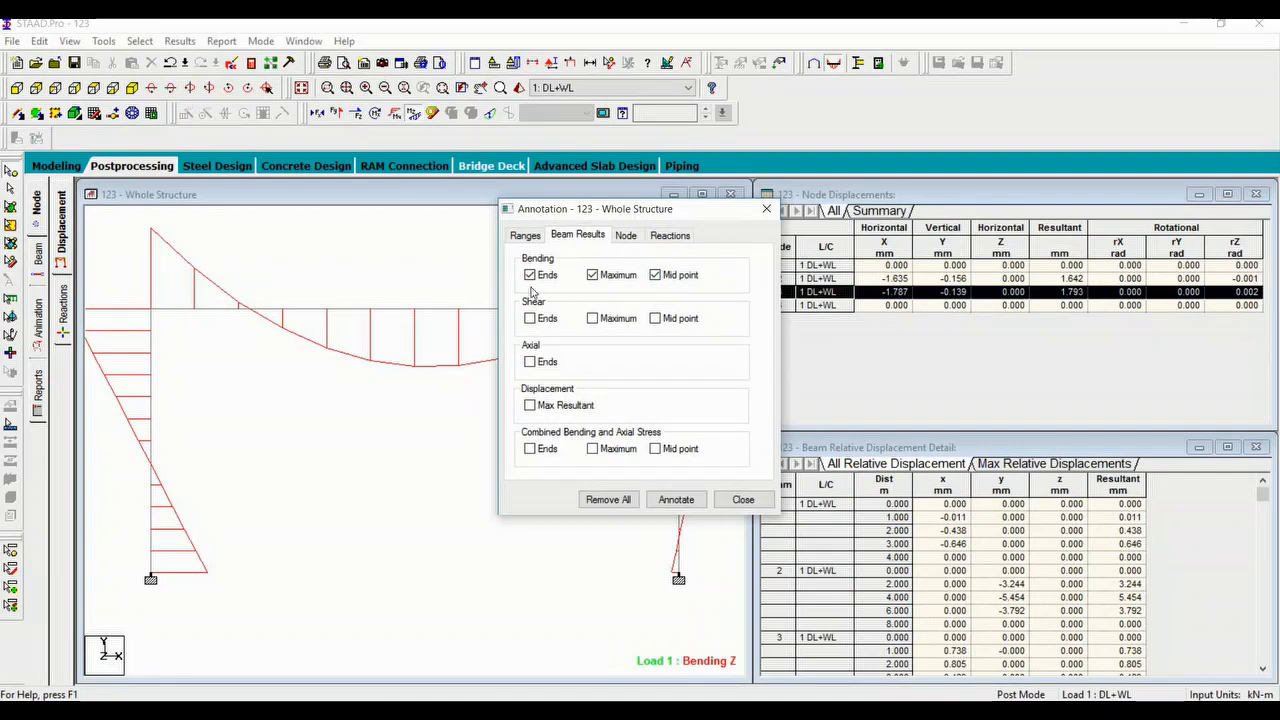
click(678, 502)
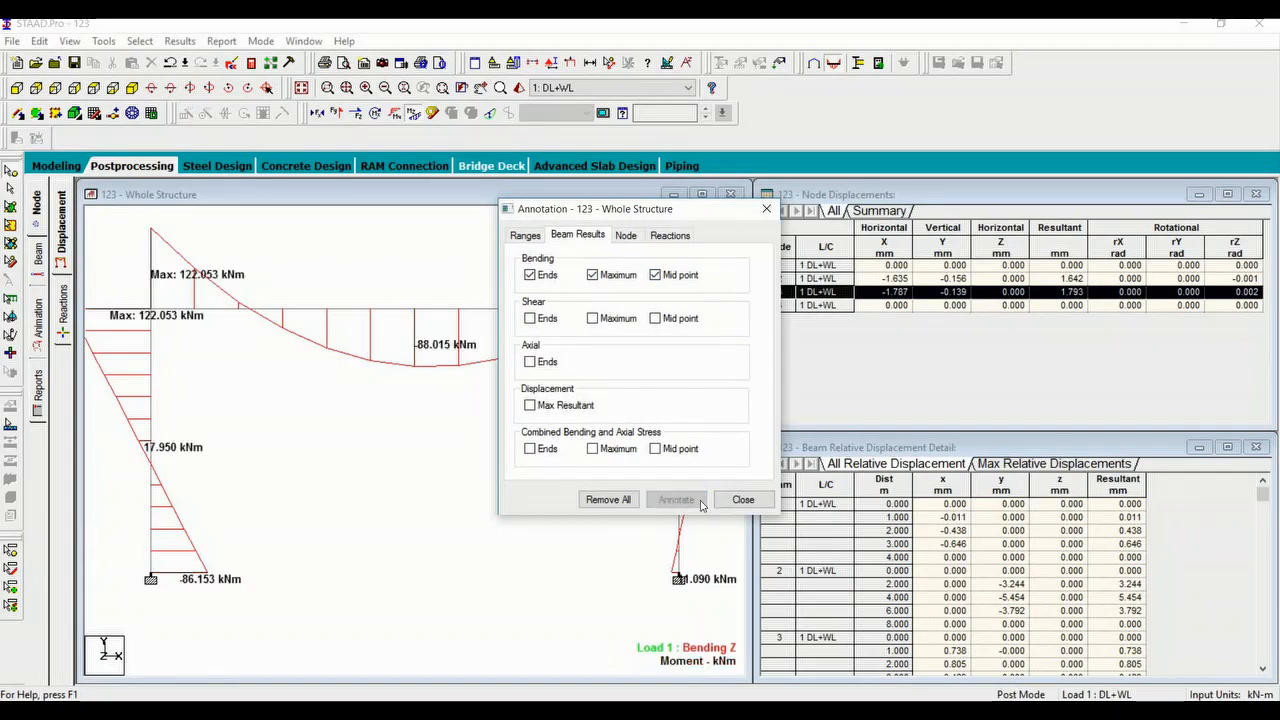
click(743, 500)
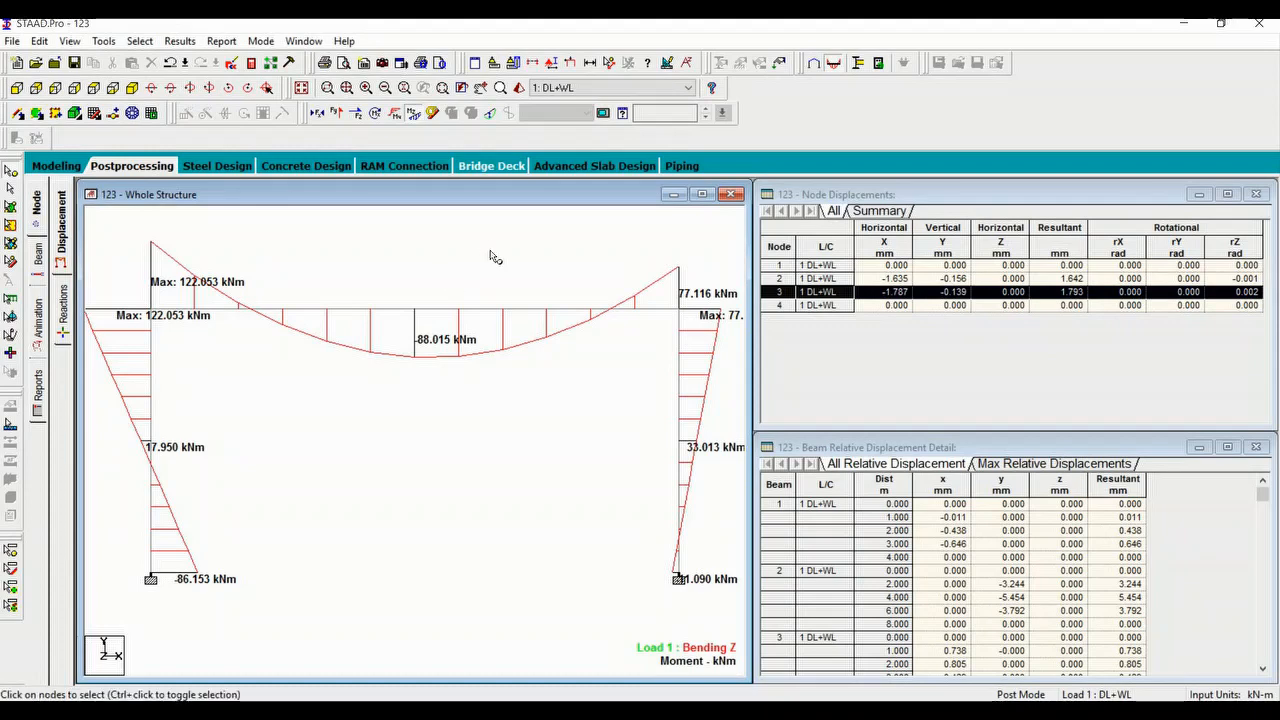
Turn off the bending and displacement diagrams and display the Shear Y diagram on the frame.
click(490, 116)
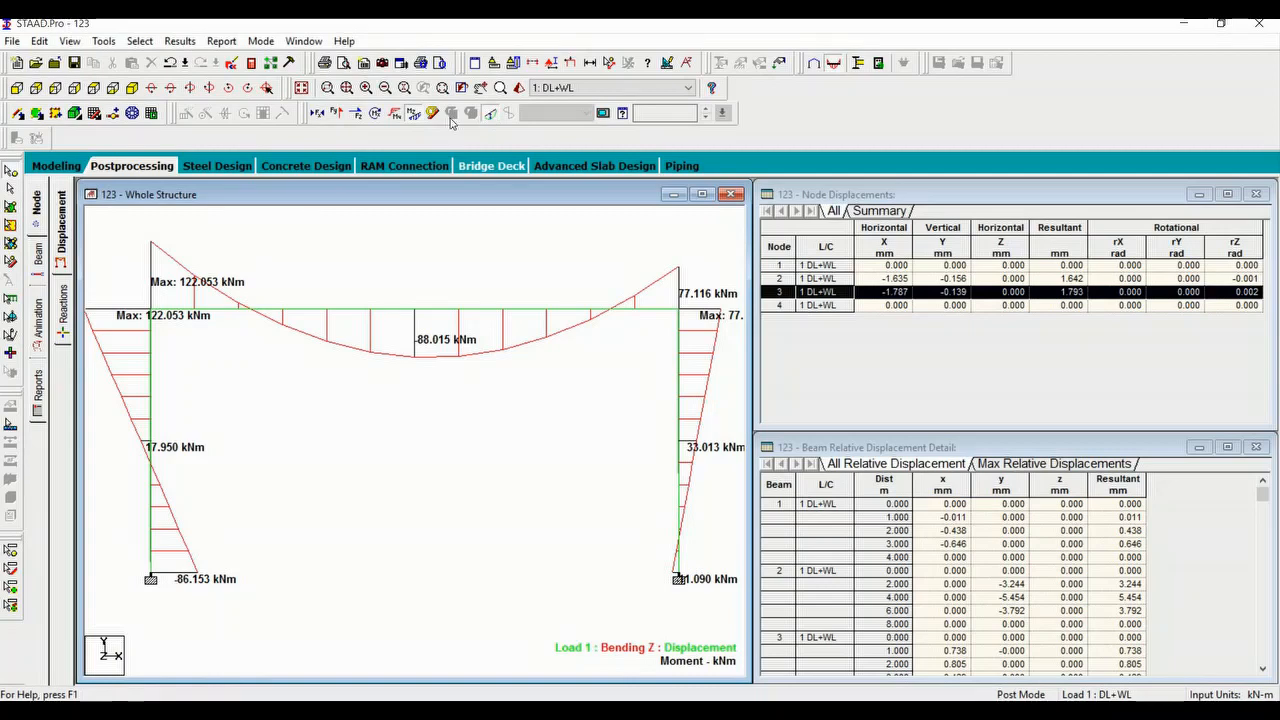
click(413, 116)
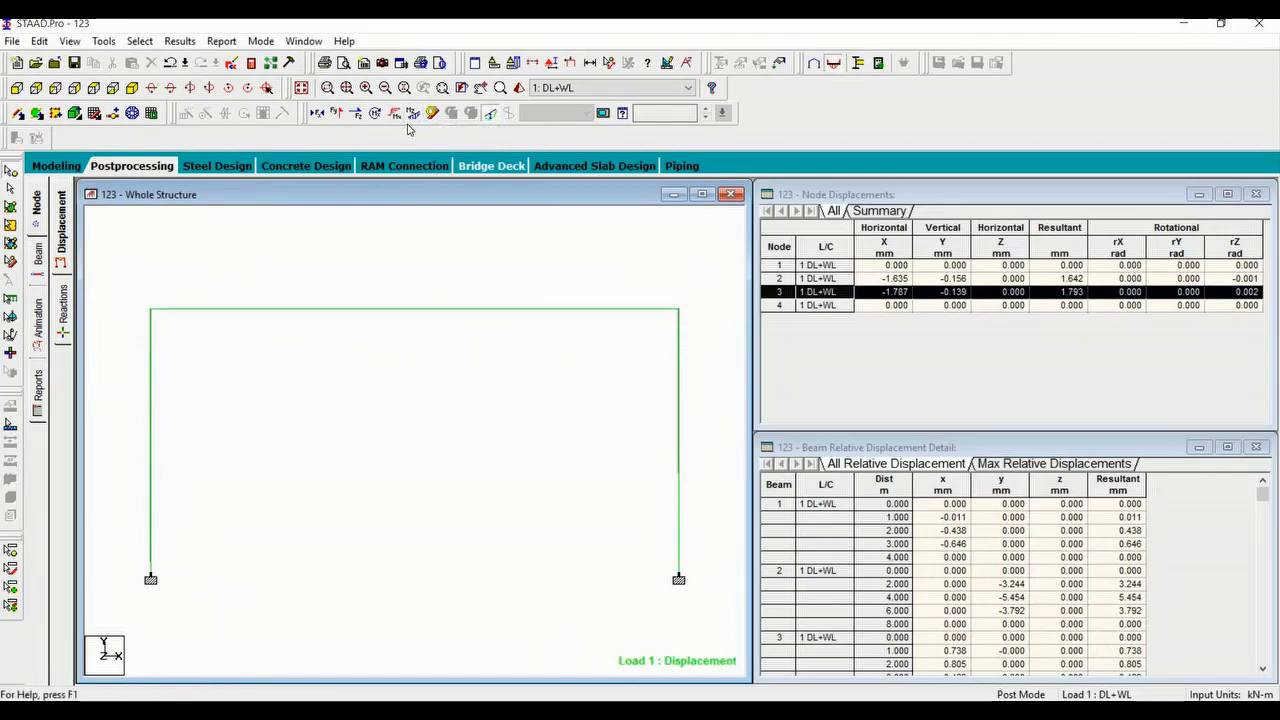
click(491, 116)
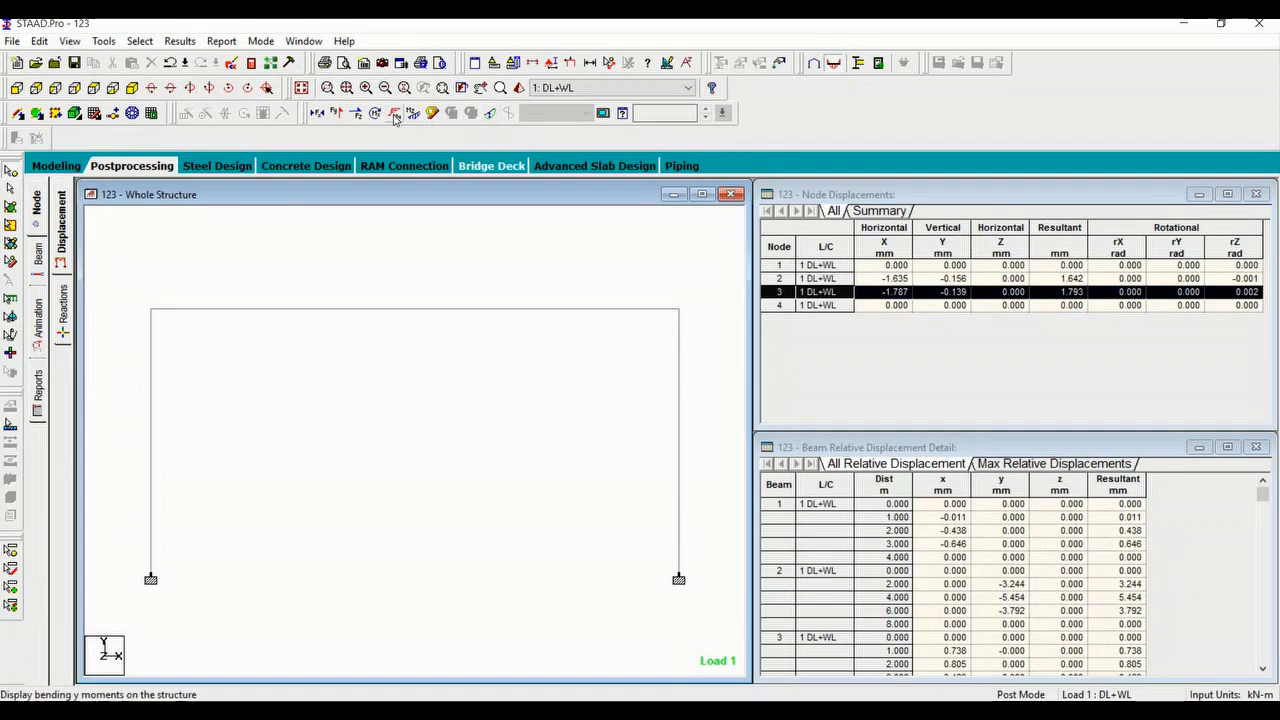
click(341, 116)
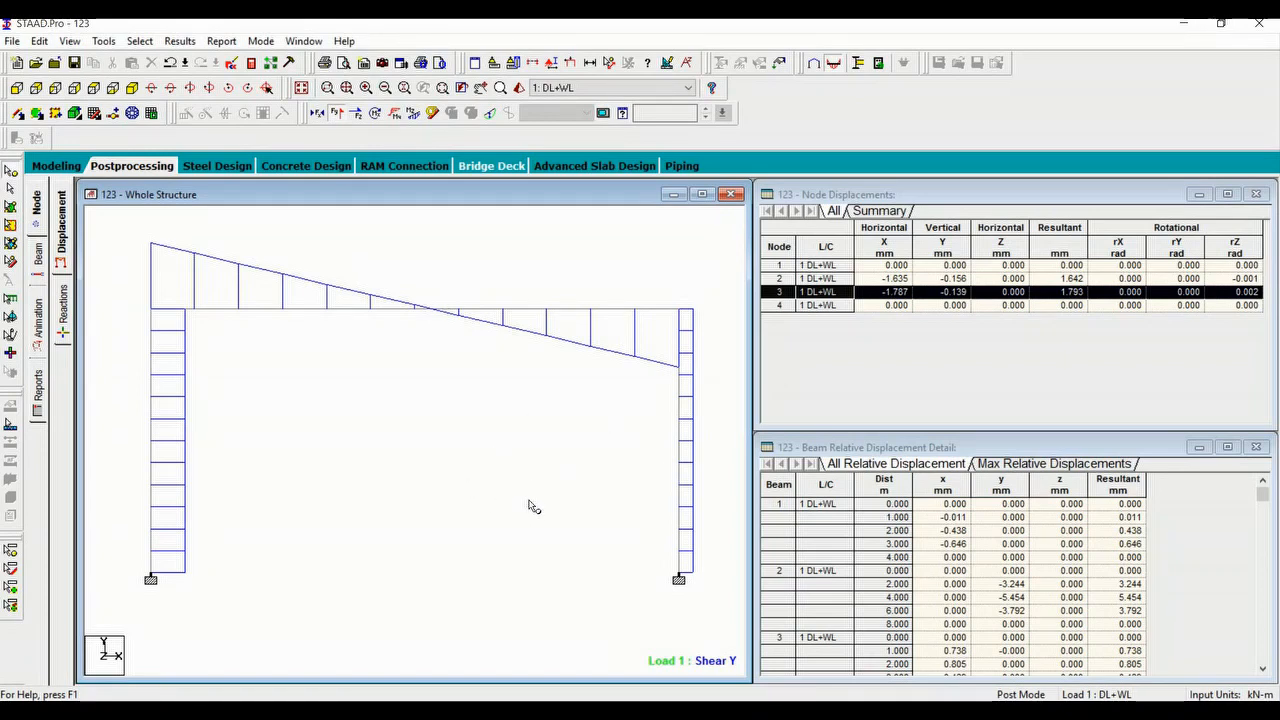
Enable the shear annotations for ends, maximum and mid point, and try to annotate with the bending options still selected.
click(180, 41)
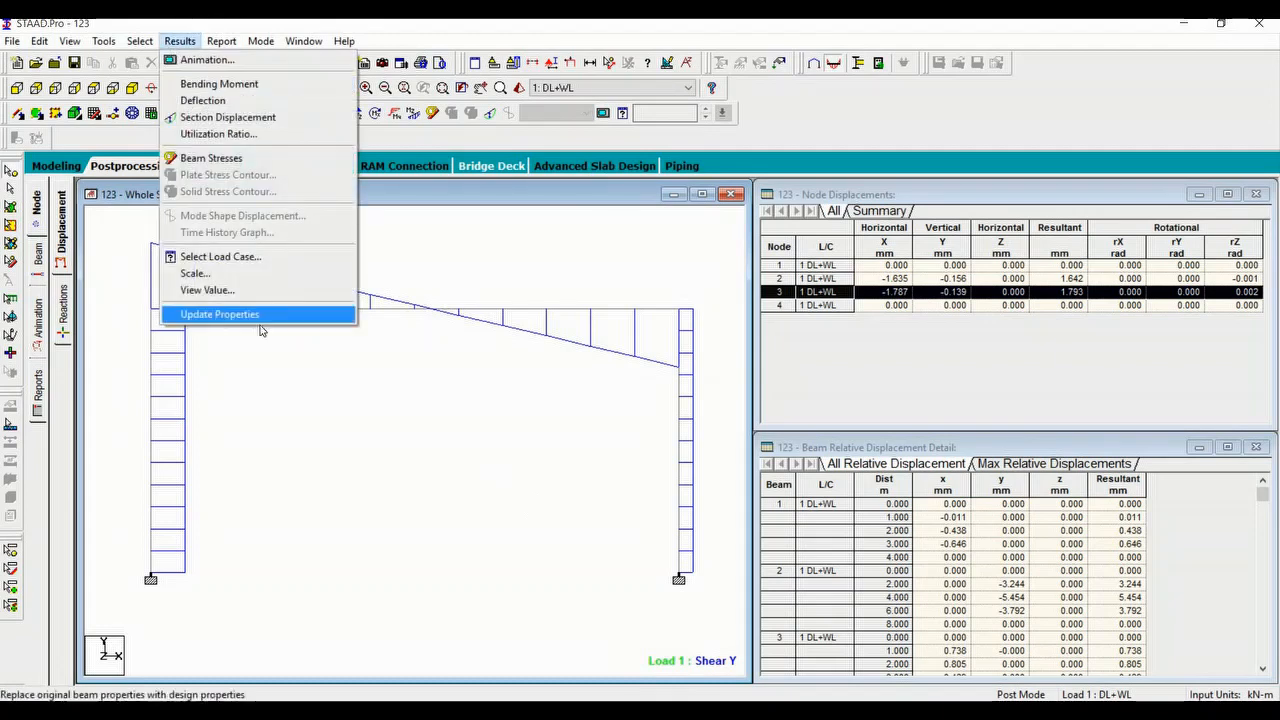
click(214, 290)
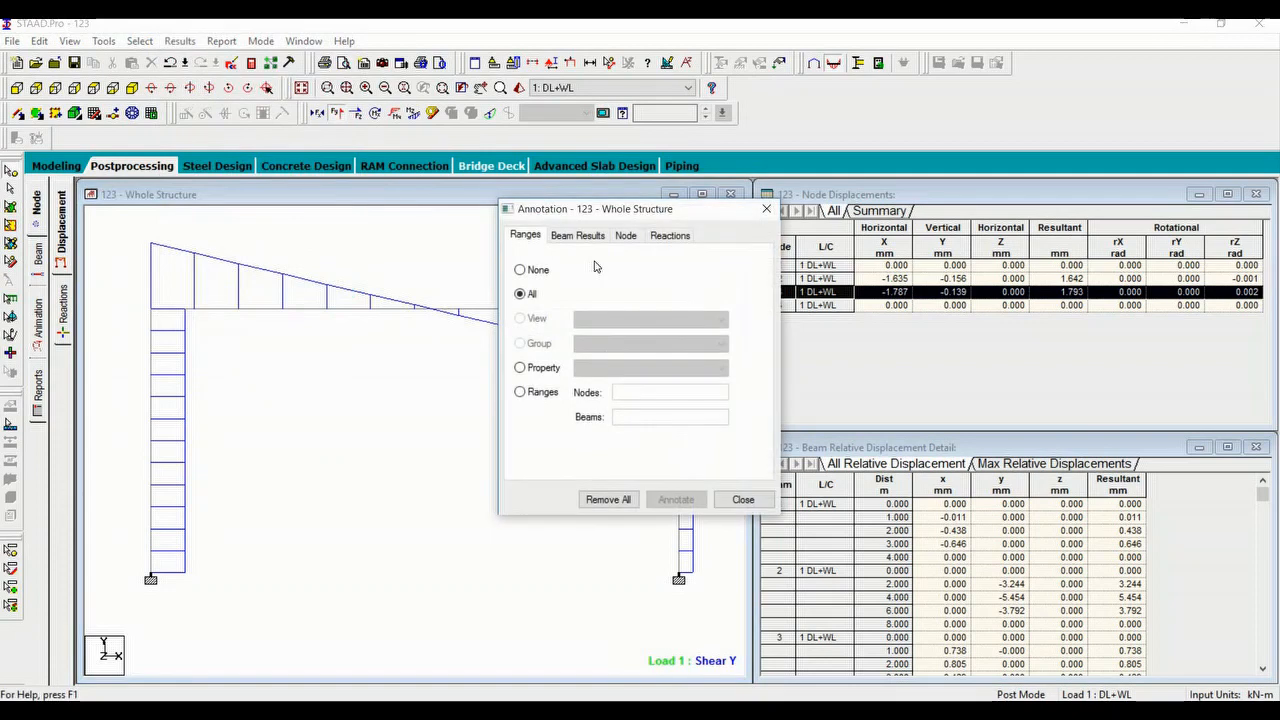
click(593, 236)
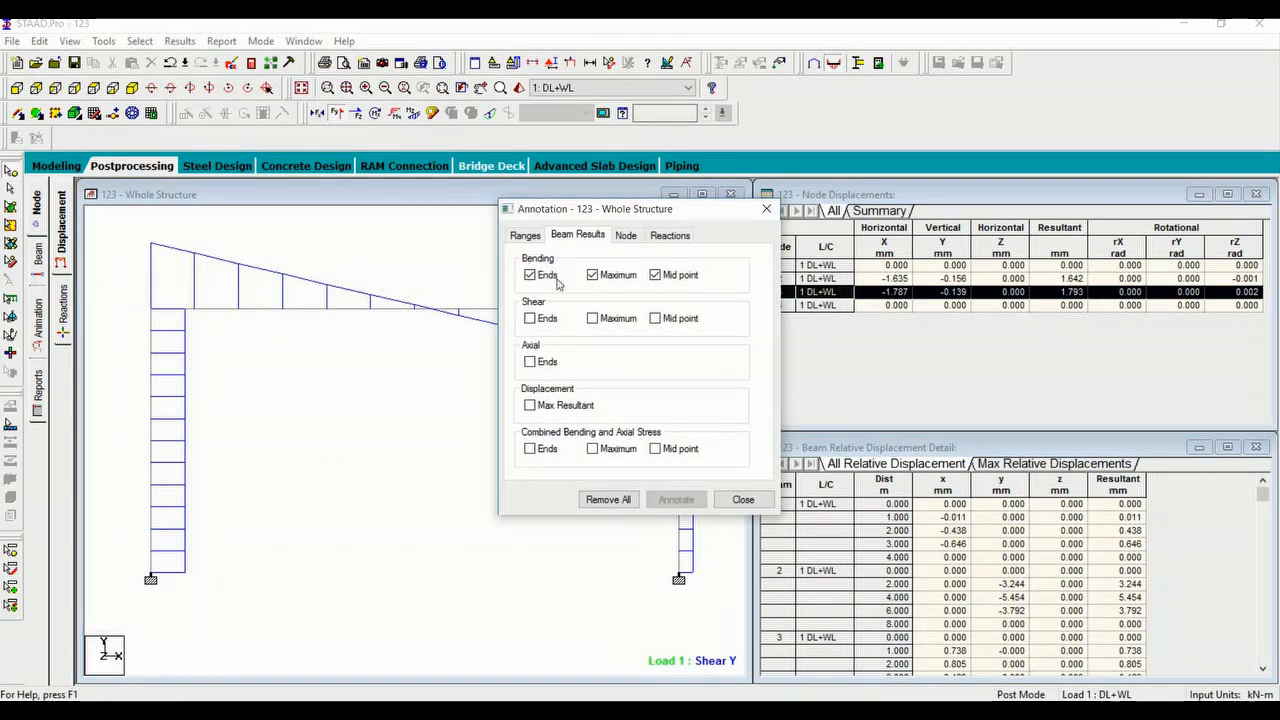
click(529, 318)
click(612, 320)
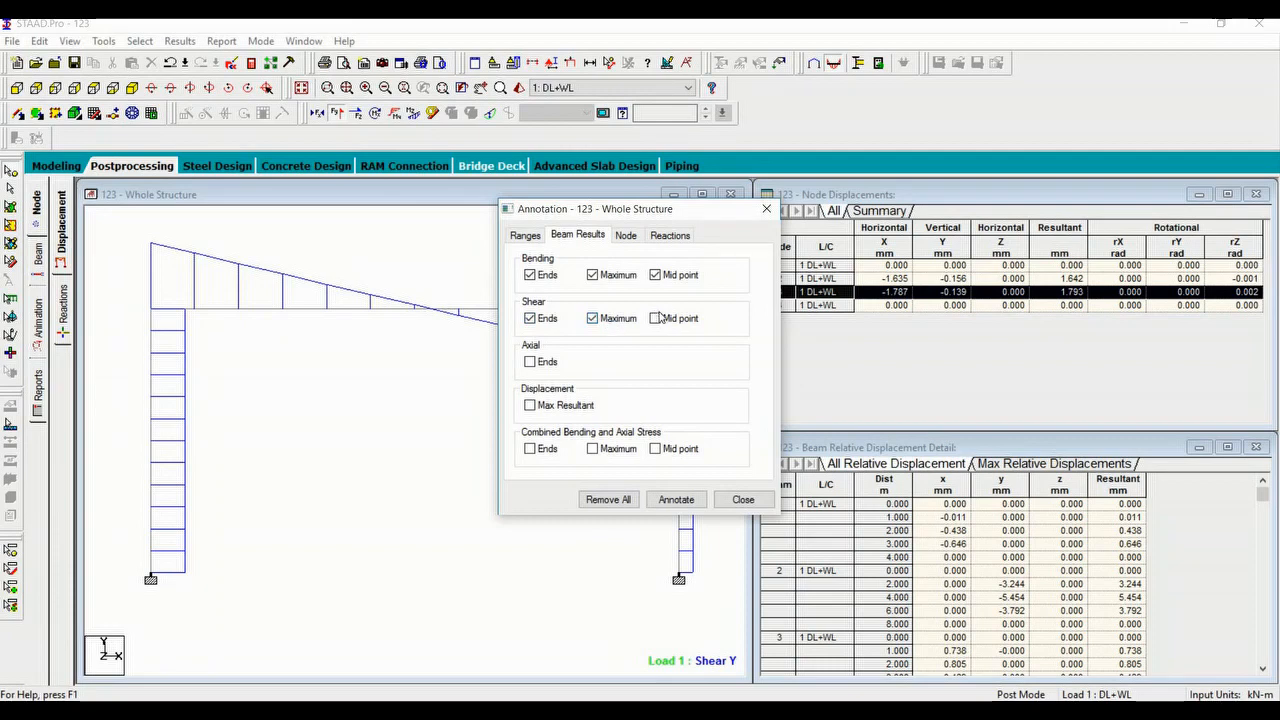
click(658, 324)
click(673, 500)
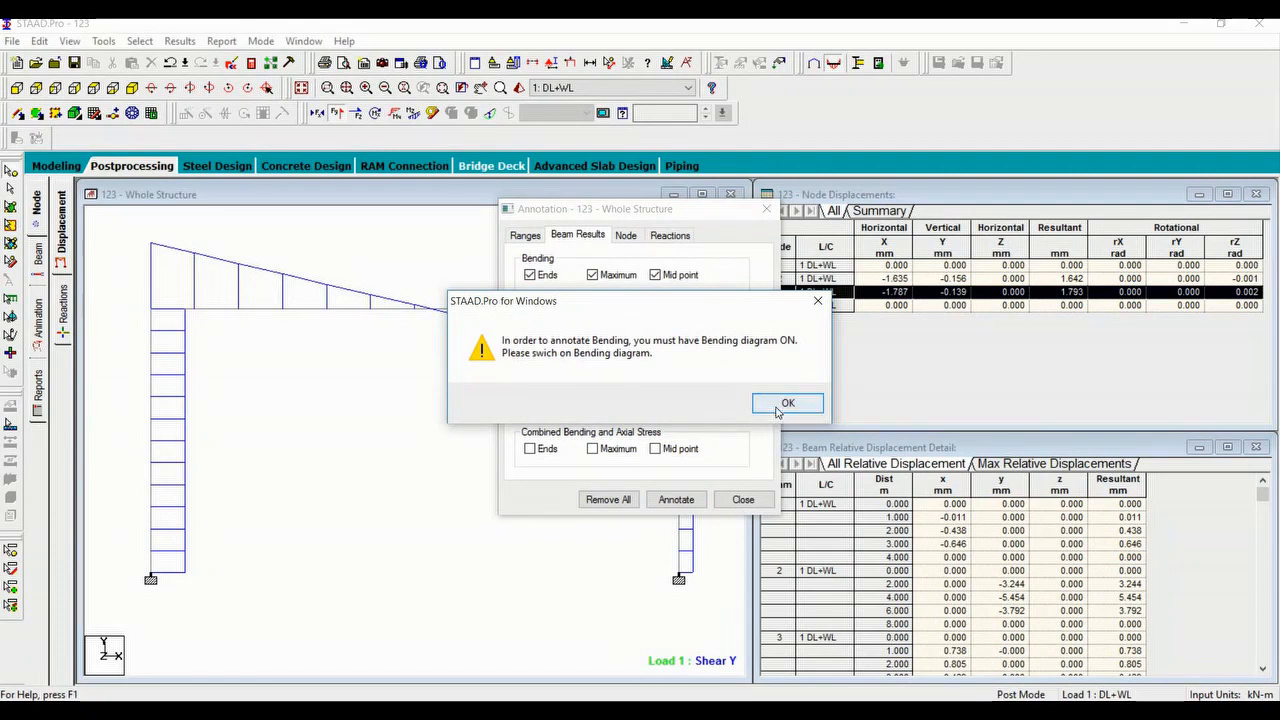
Clear the bending annotation options, annotate the shear values only and close the annotation settings.
click(816, 300)
click(537, 276)
click(593, 275)
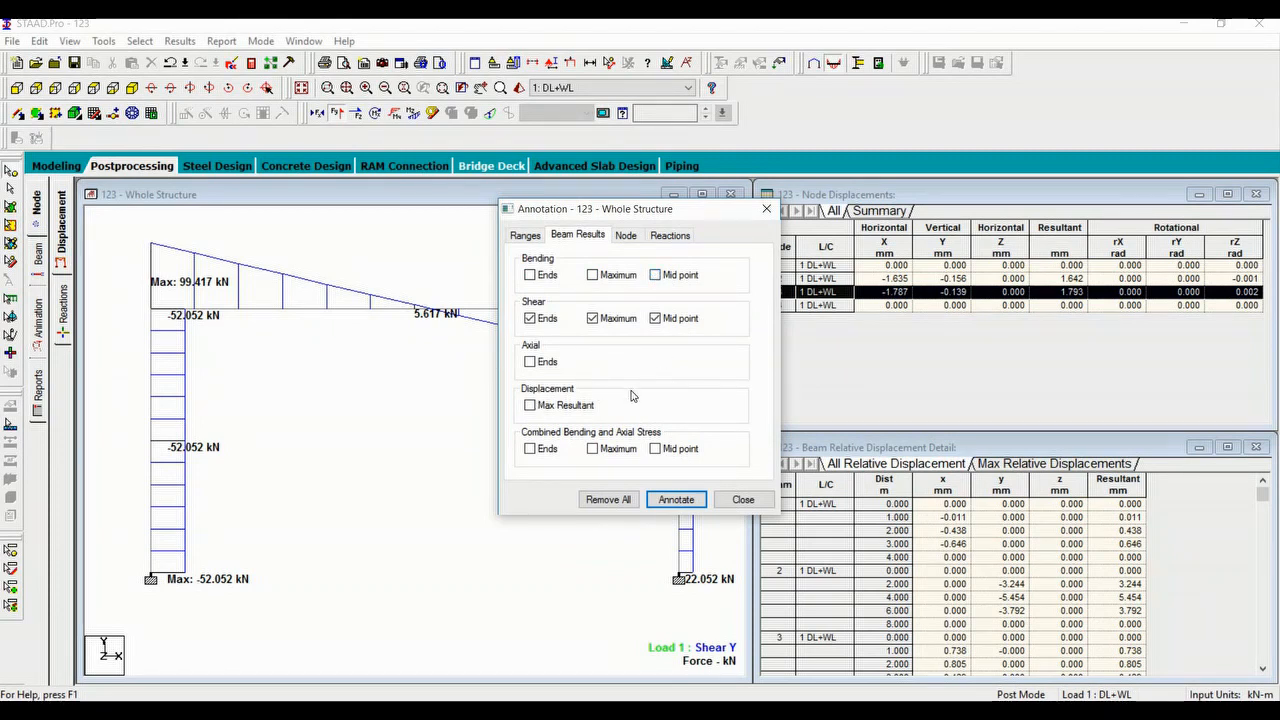
click(670, 498)
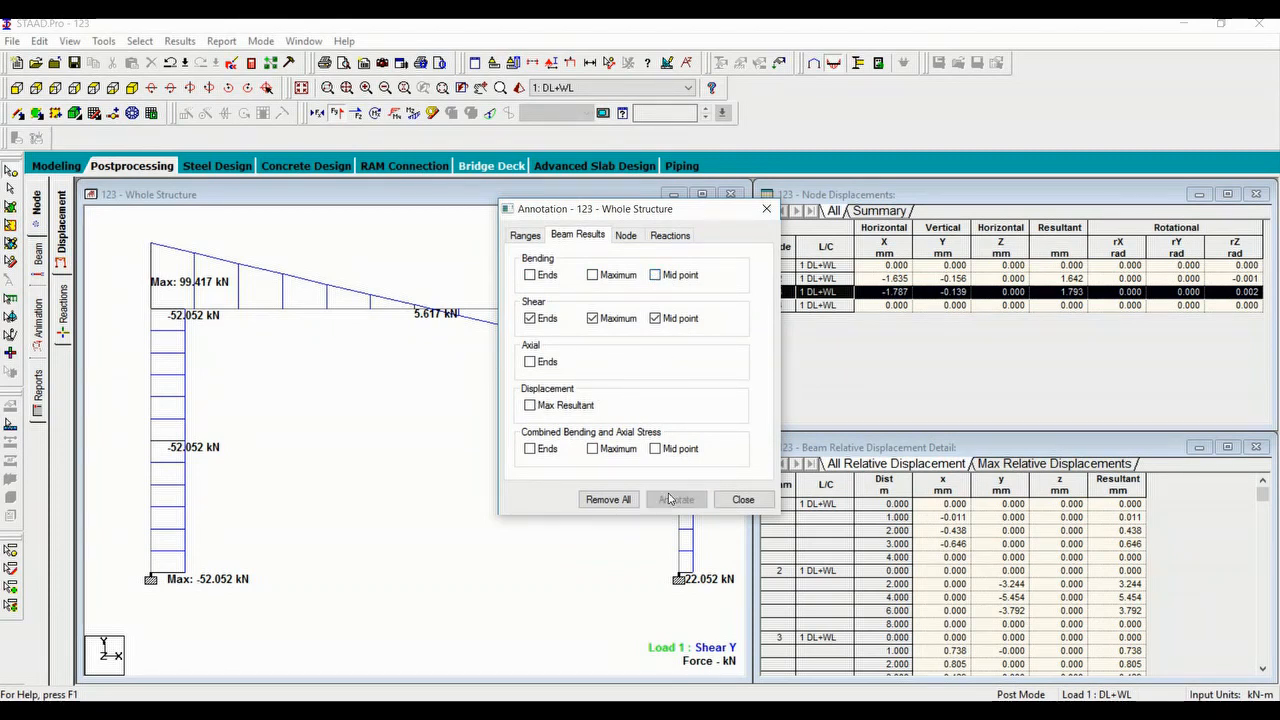
click(741, 500)
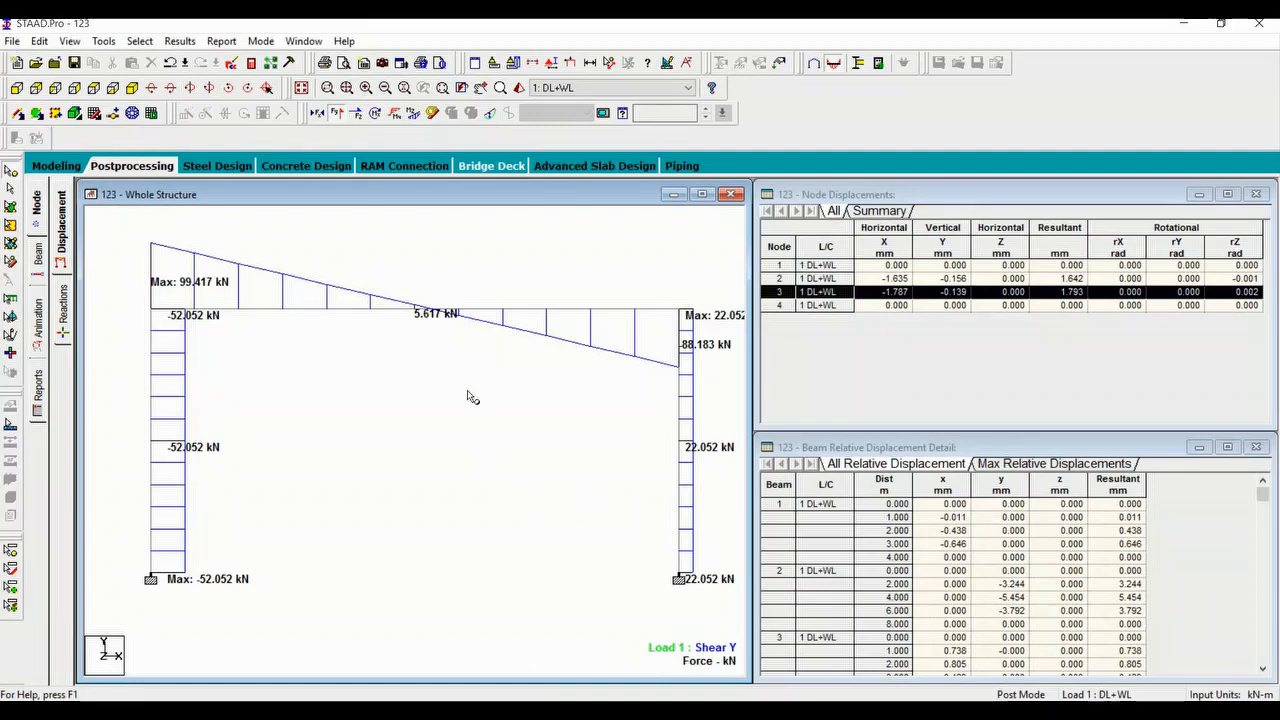
Turn off the Shear Y diagram on the frame.
click(338, 113)
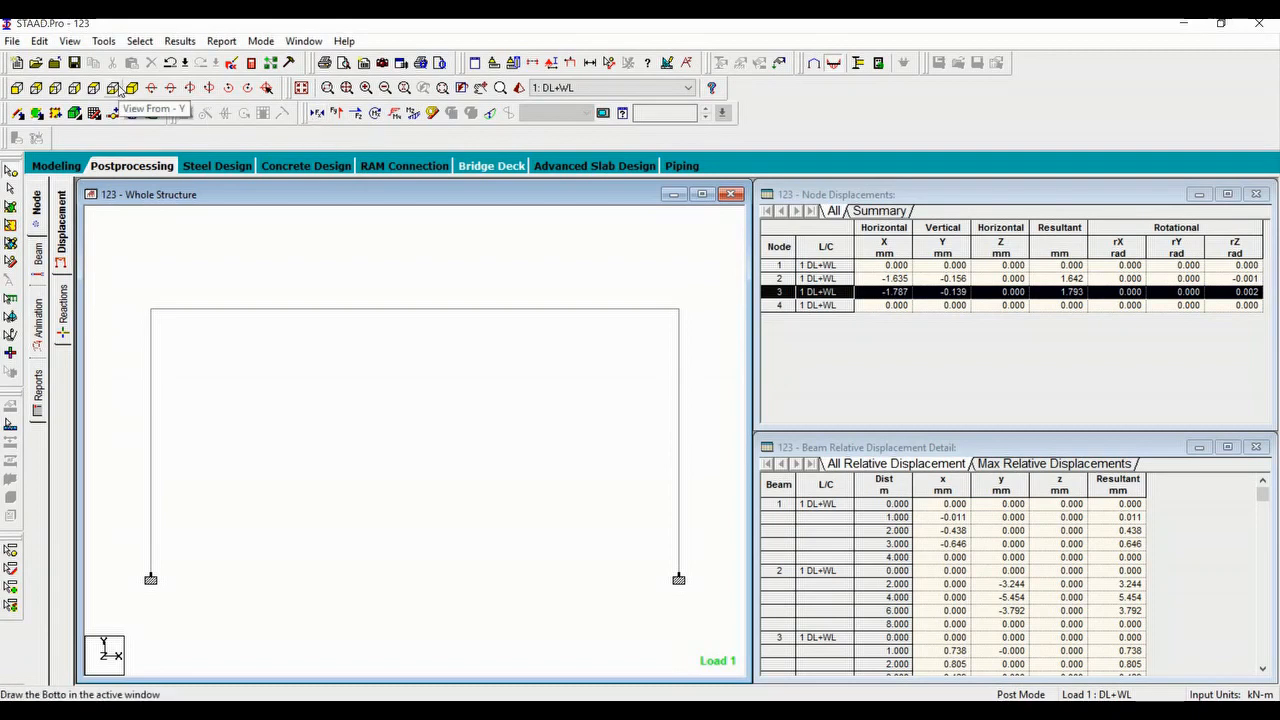
Annotate the support reactions on the whole structure with Global Y direct and Global rZ bending values, and close the annotation settings.
click(177, 41)
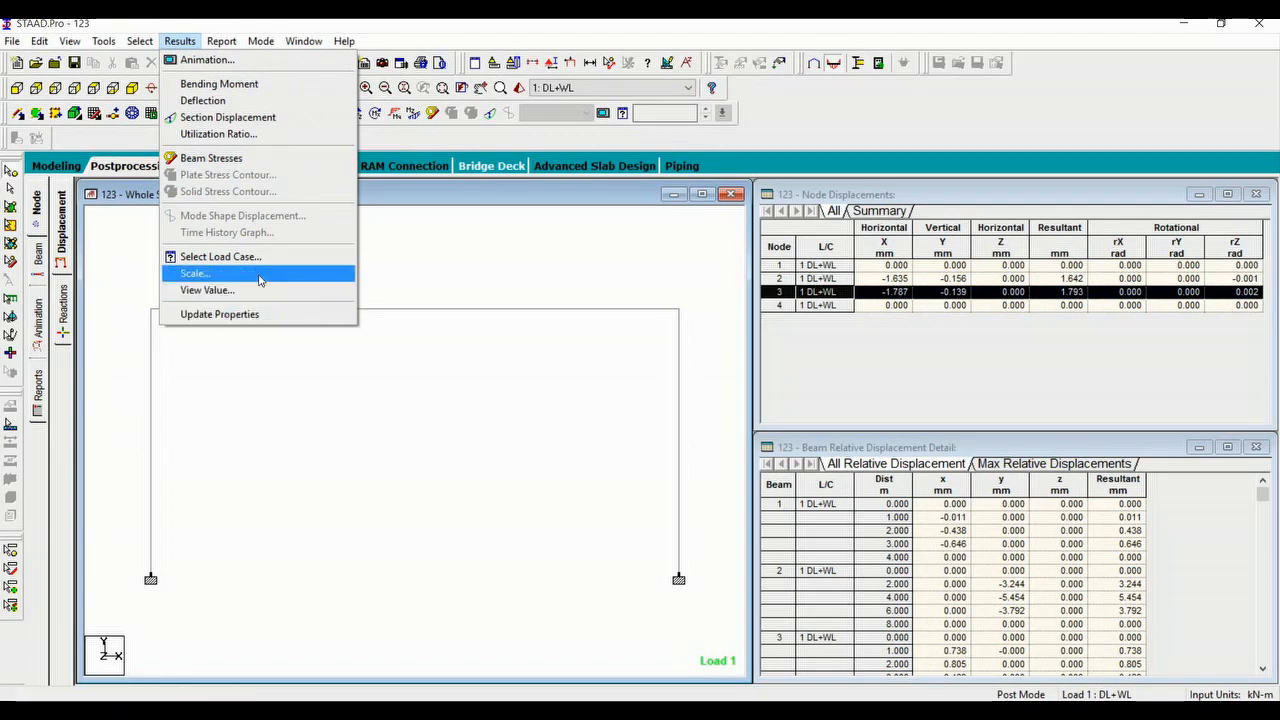
click(262, 289)
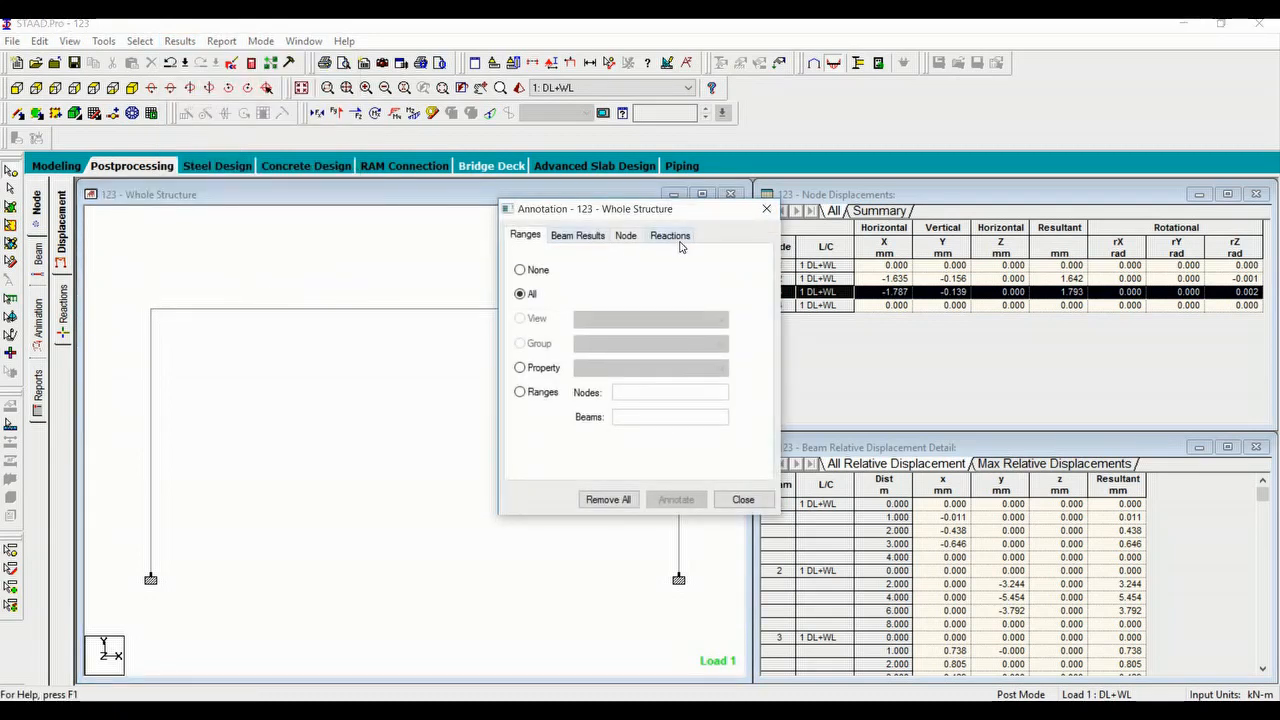
click(677, 240)
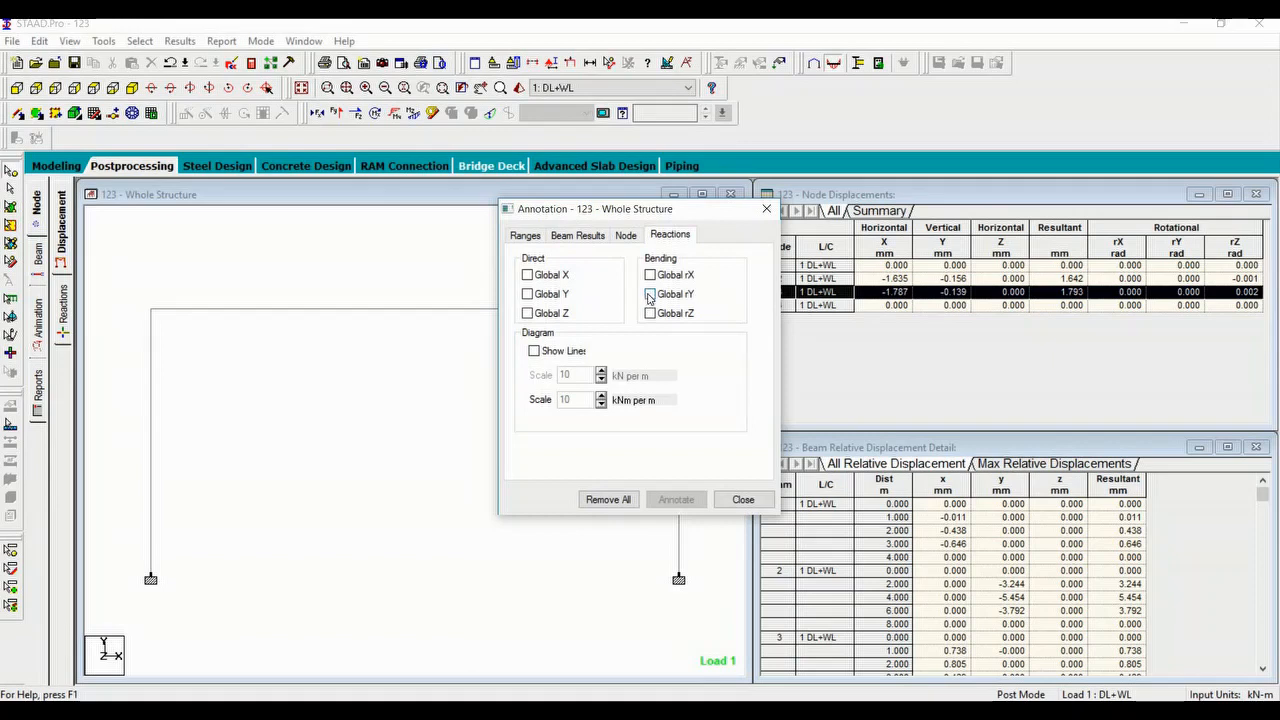
click(528, 294)
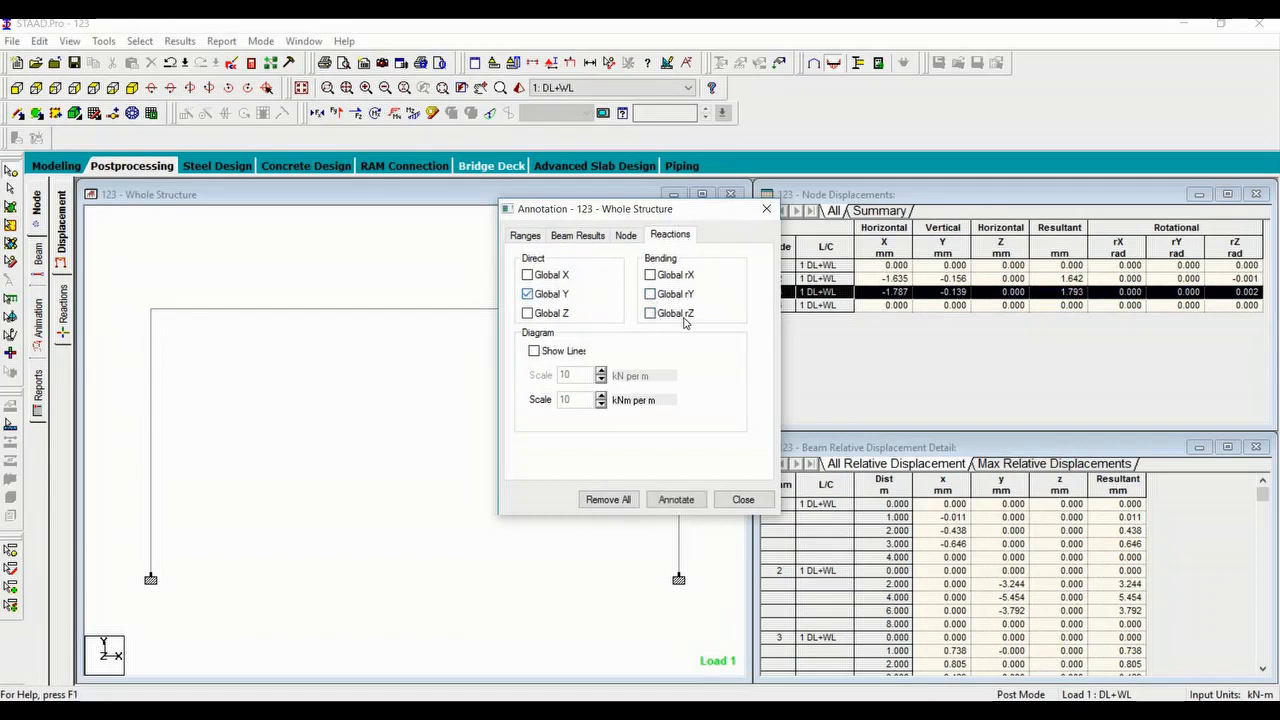
click(651, 314)
click(676, 499)
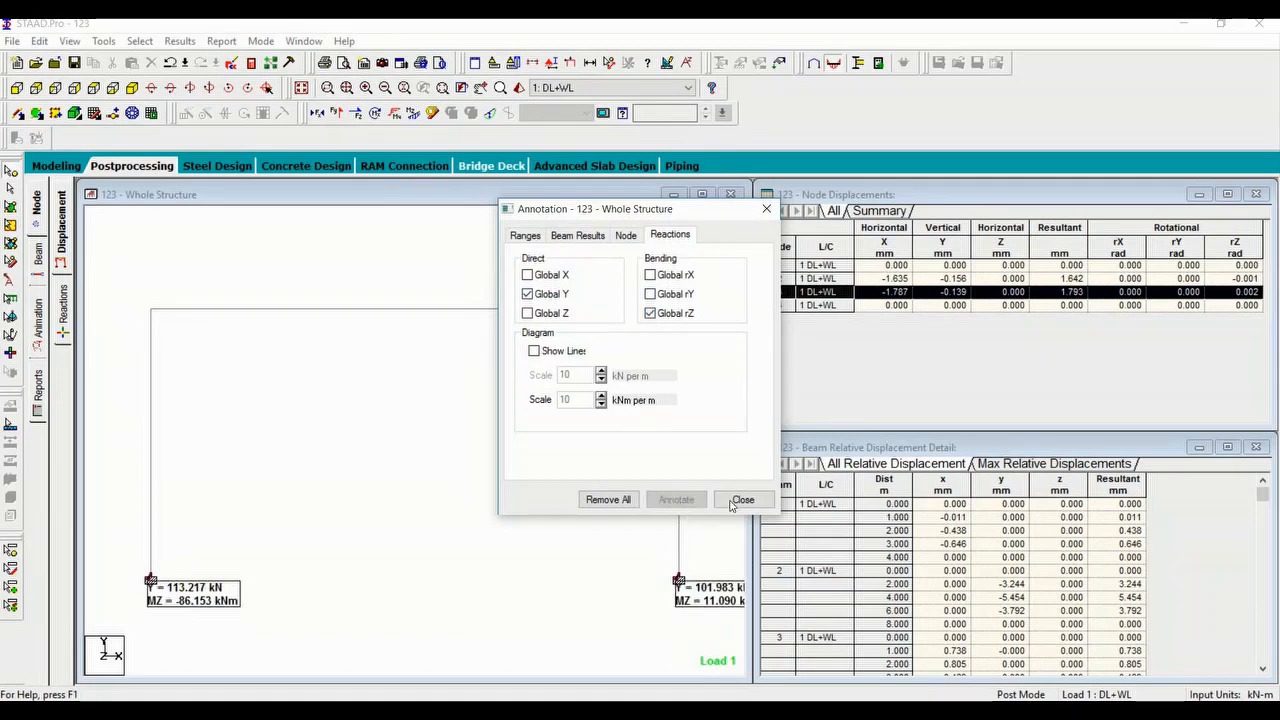
click(743, 500)
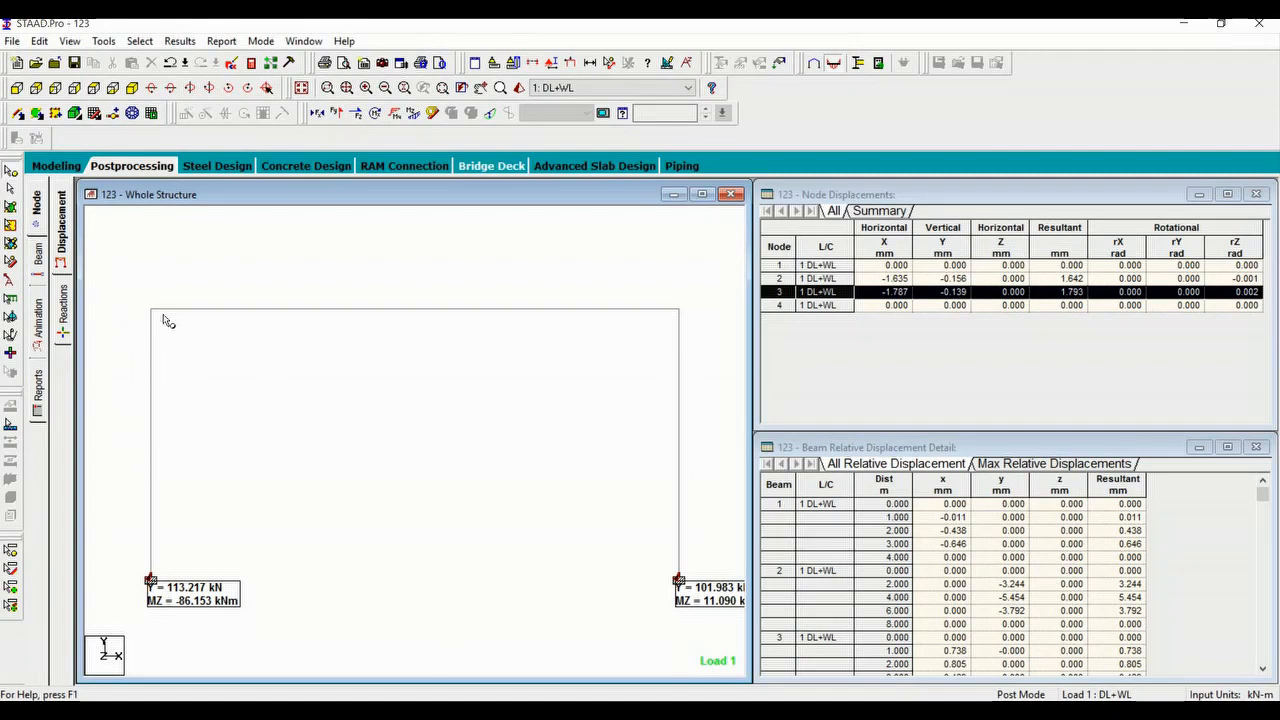
Review the support reactions and statics check results, and return to the node displacement results.
click(63, 310)
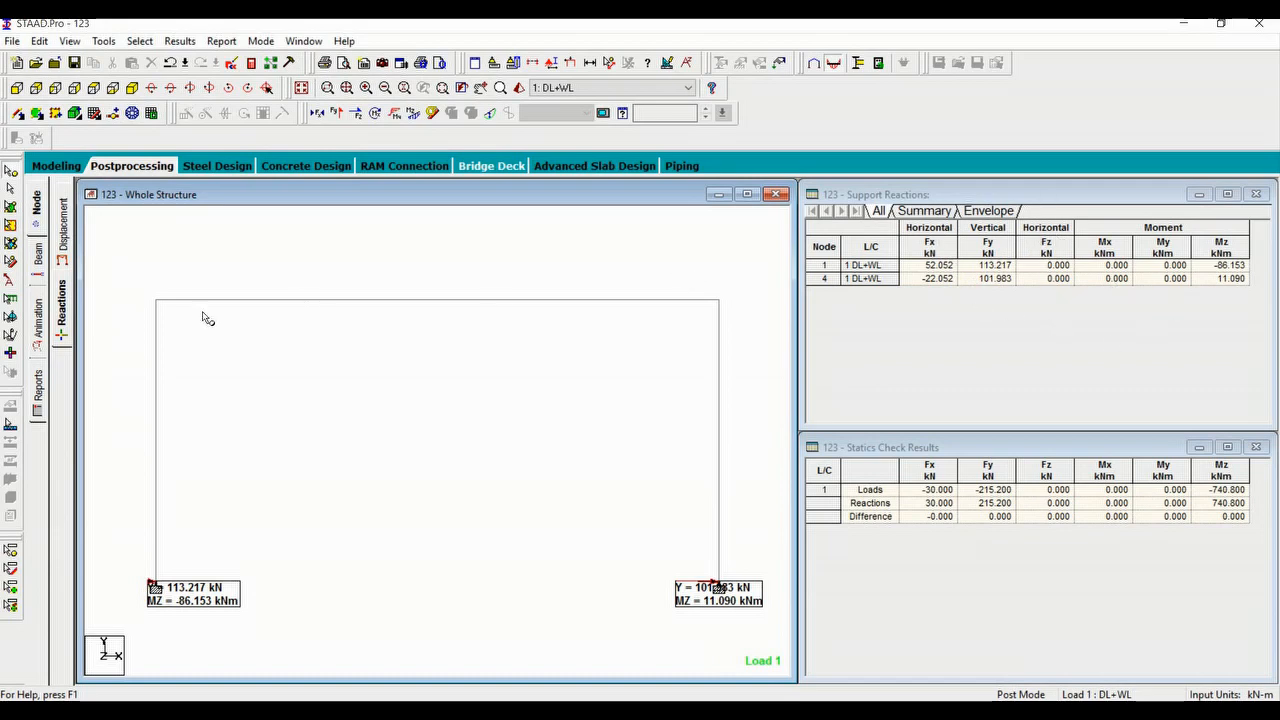
click(60, 230)
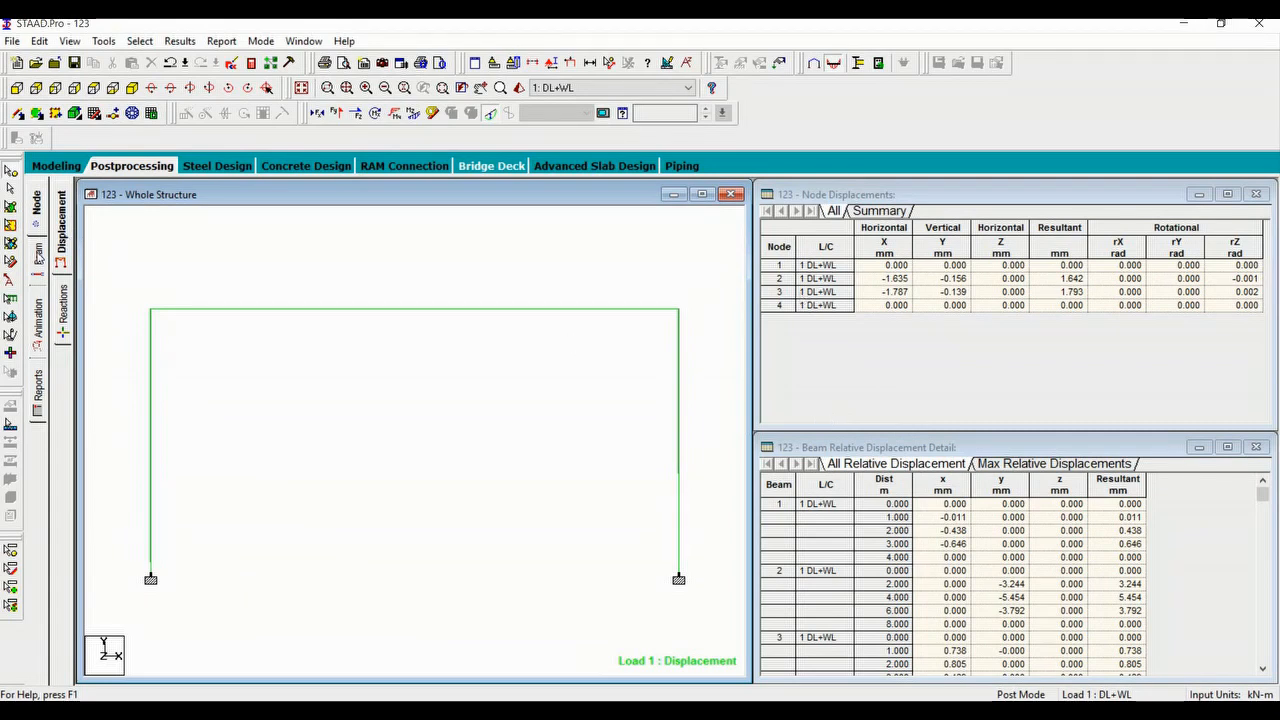
Display the beam forces with the Bending Z diagram and annotate its bending values at ends, maximum and mid point.
click(37, 256)
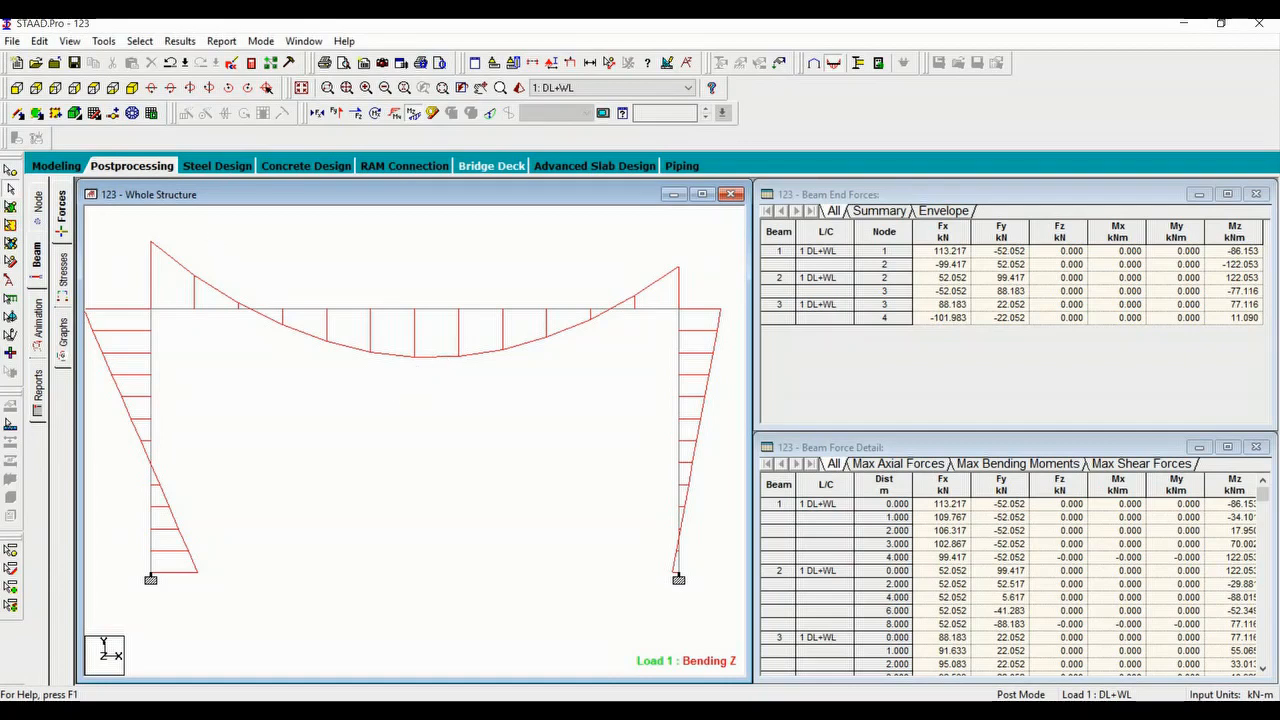
click(181, 41)
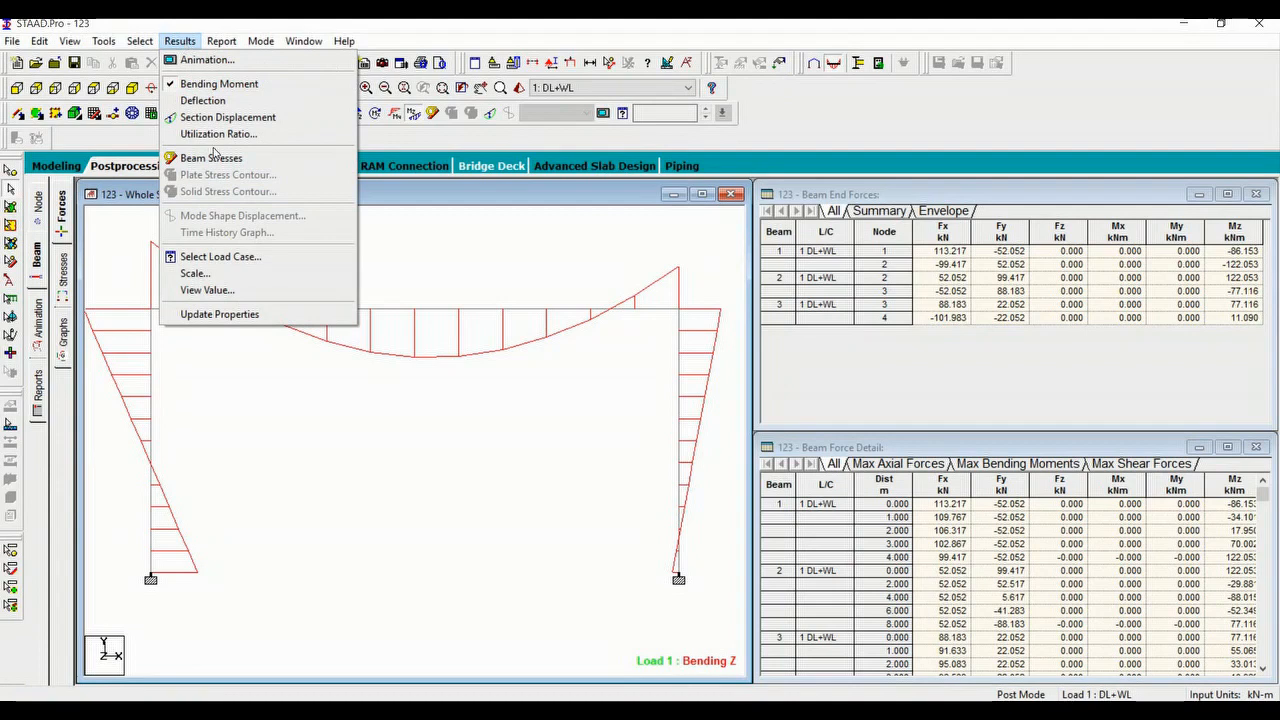
click(222, 290)
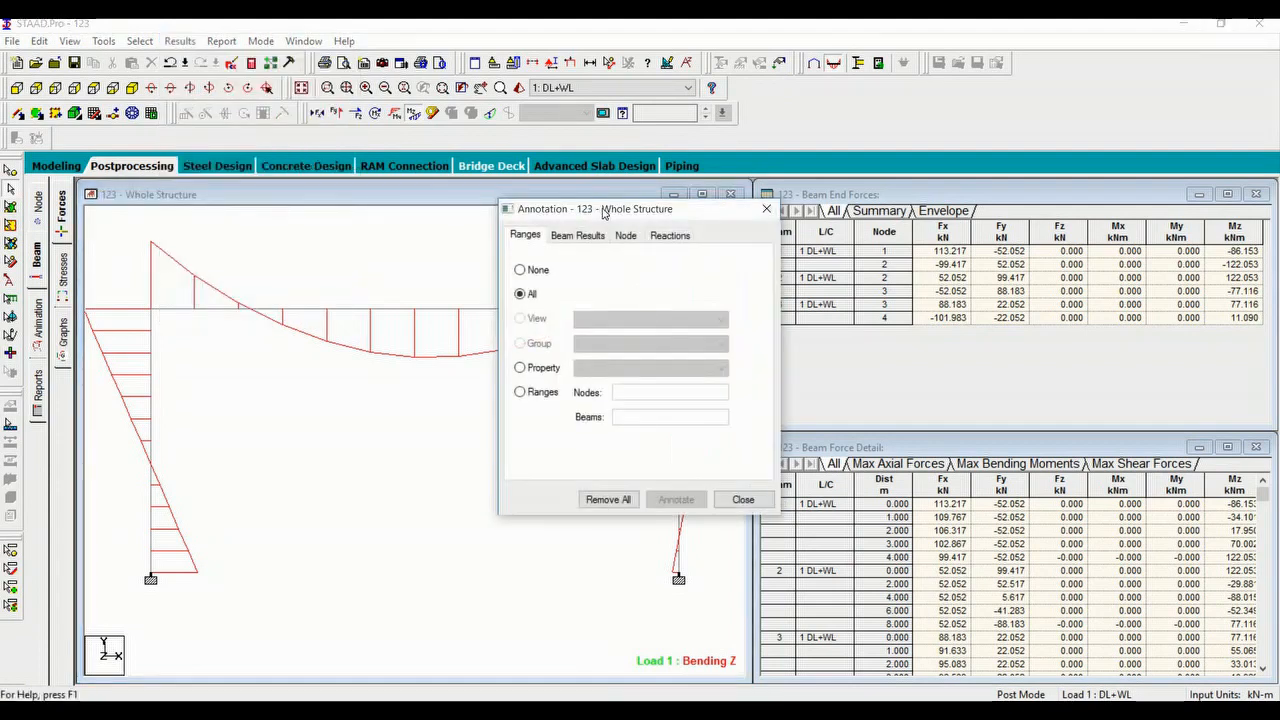
click(582, 235)
click(531, 275)
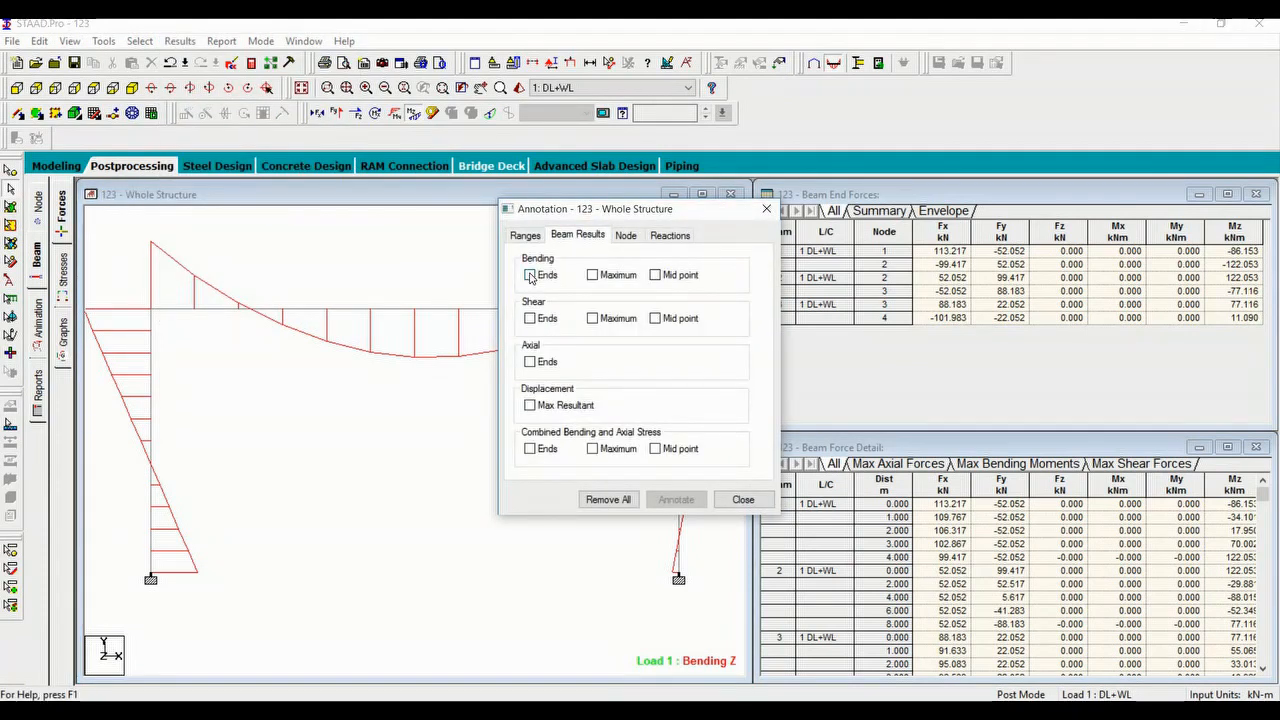
click(593, 276)
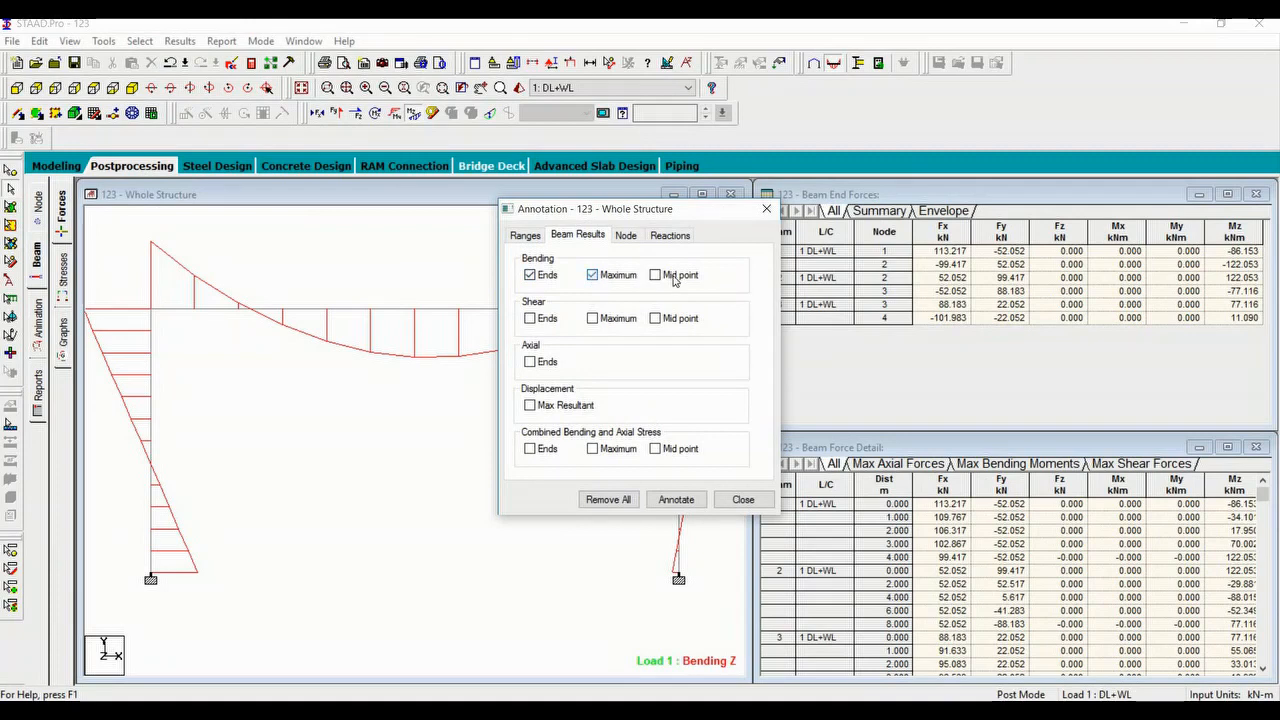
click(657, 276)
click(676, 499)
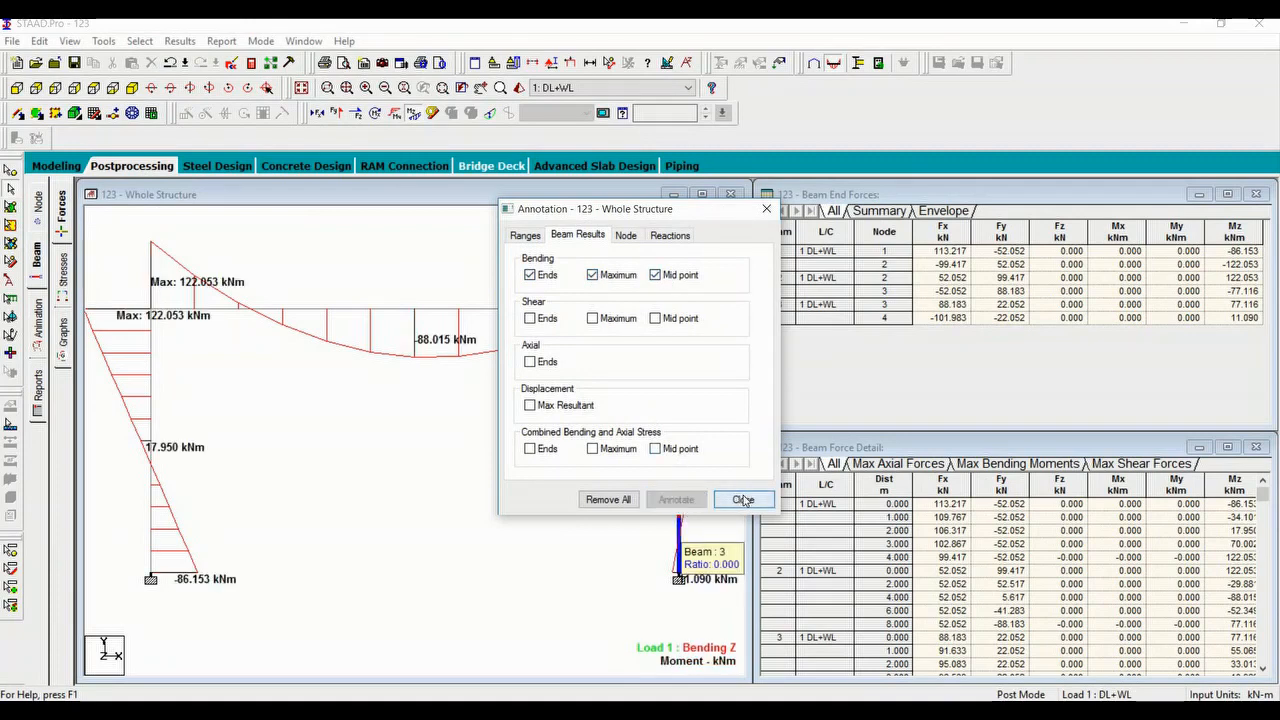
click(743, 500)
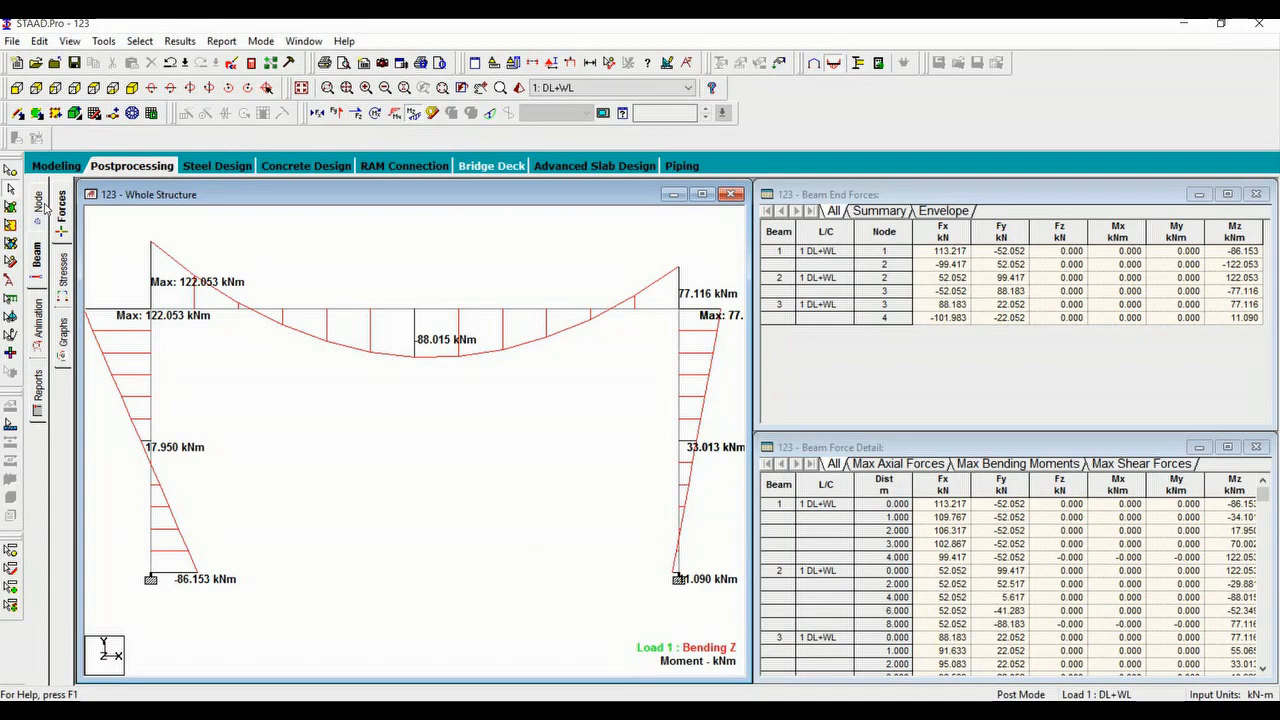
Go back through the node displacement results to examine the support reactions.
click(40, 204)
click(63, 230)
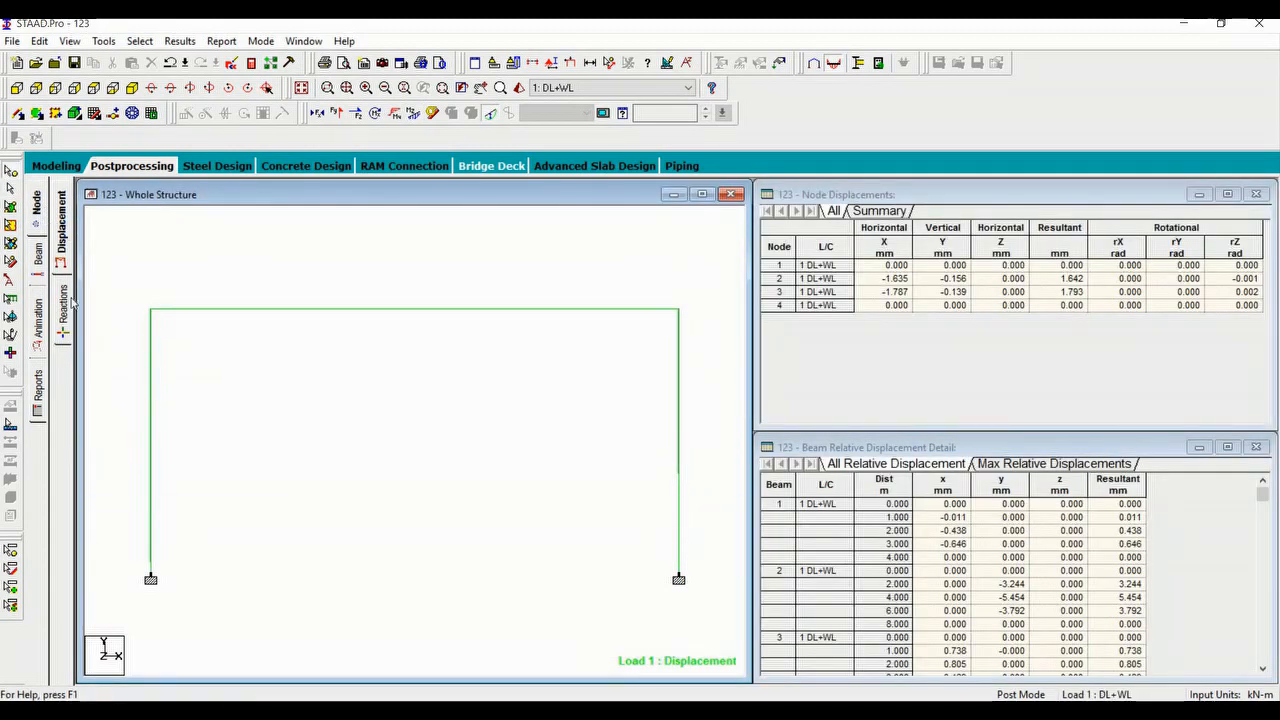
click(66, 306)
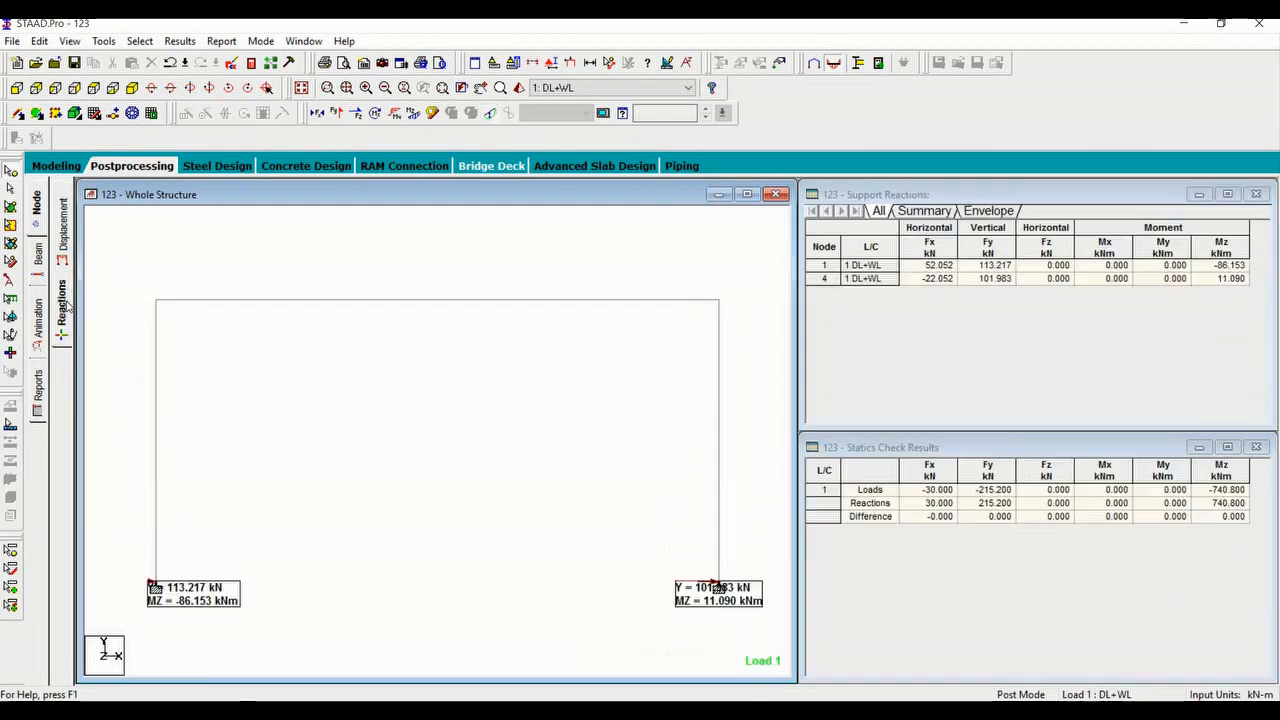
Return to the beam forces results and annotate the bending moment diagram again with ends, maximum and mid point values.
click(38, 255)
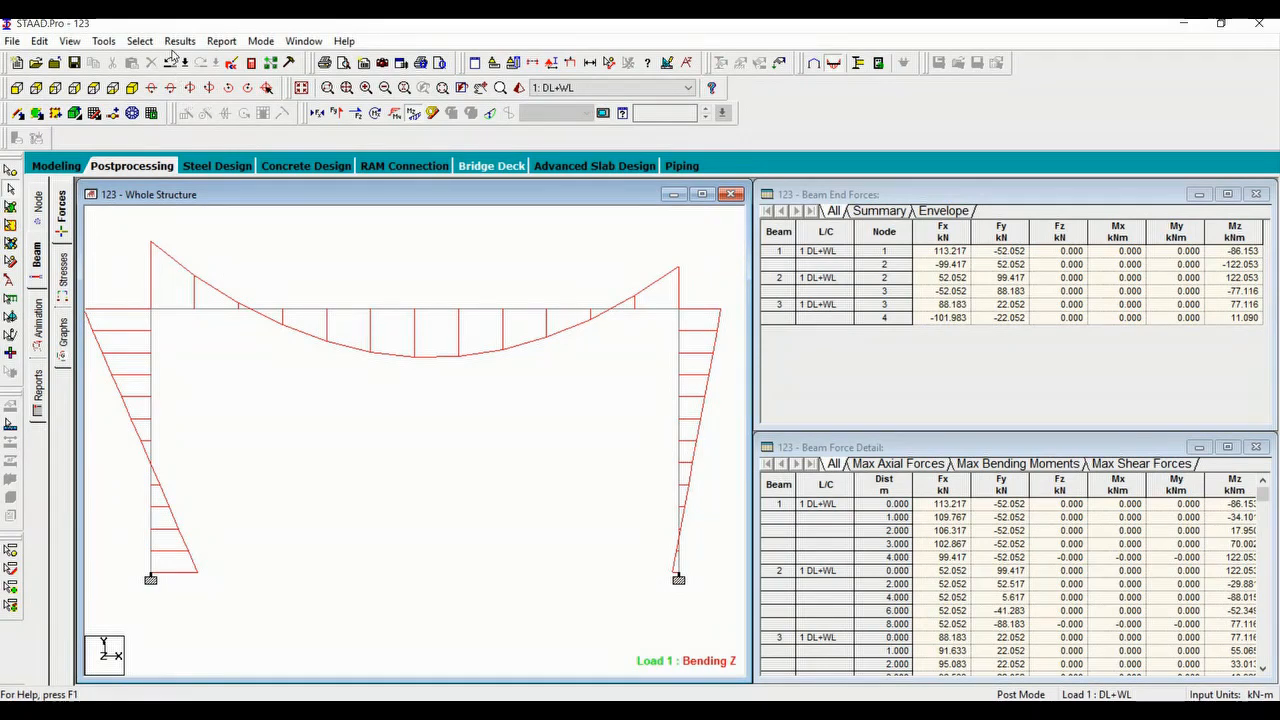
click(175, 45)
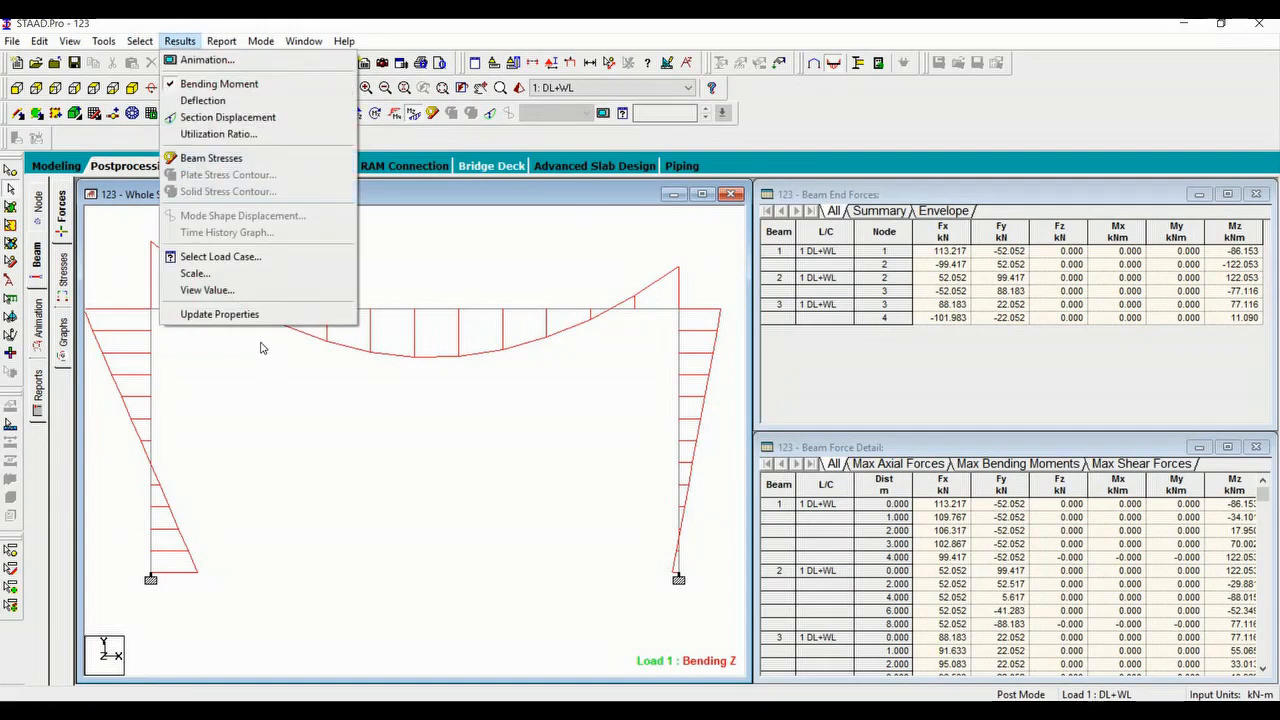
click(232, 289)
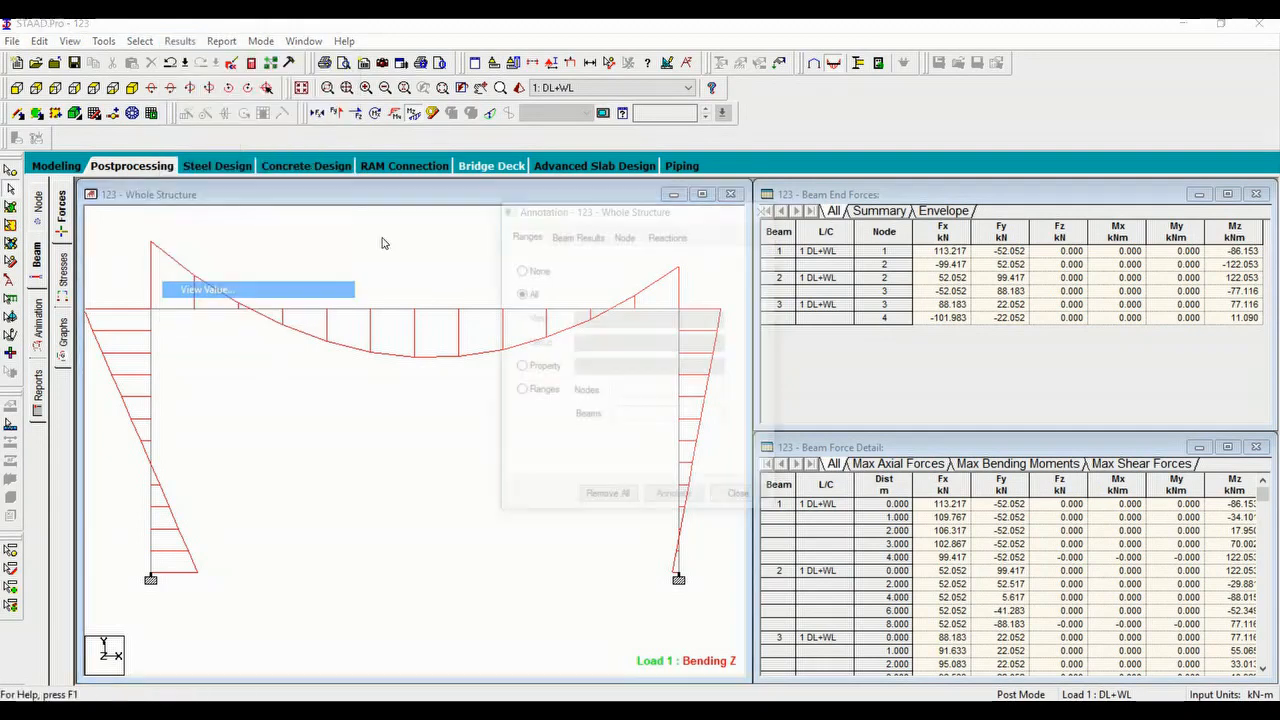
click(576, 235)
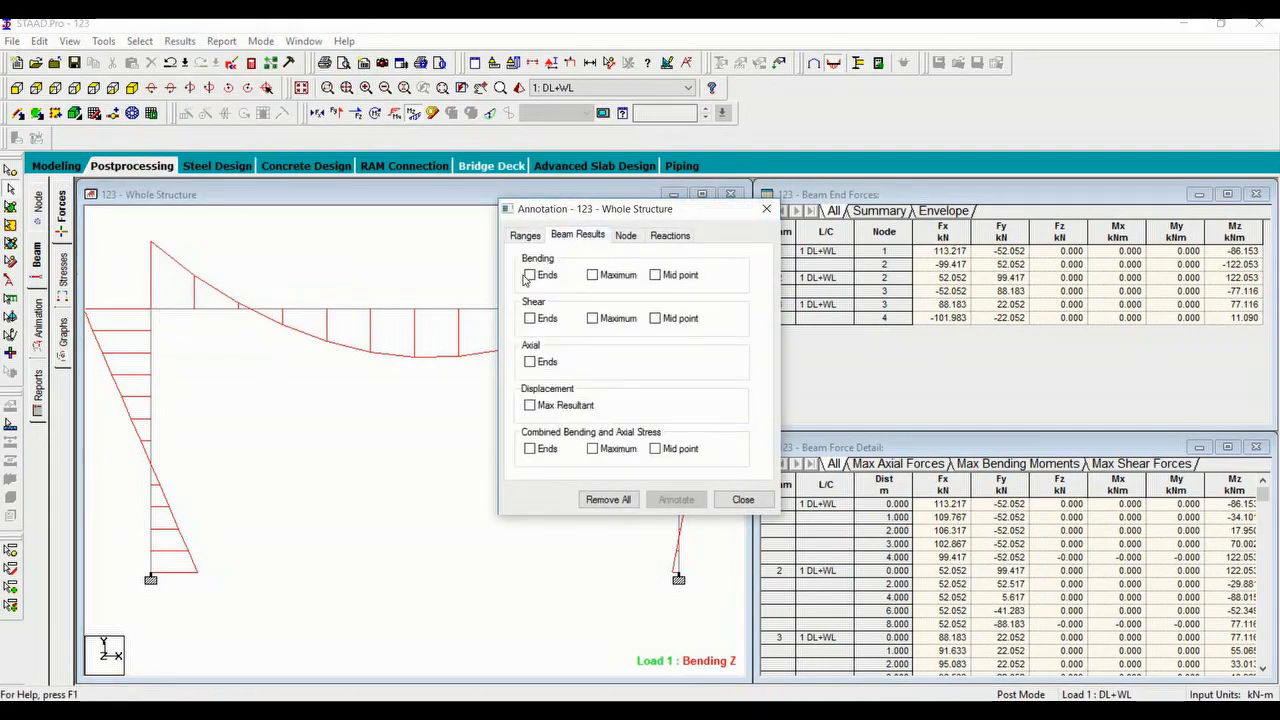
click(529, 275)
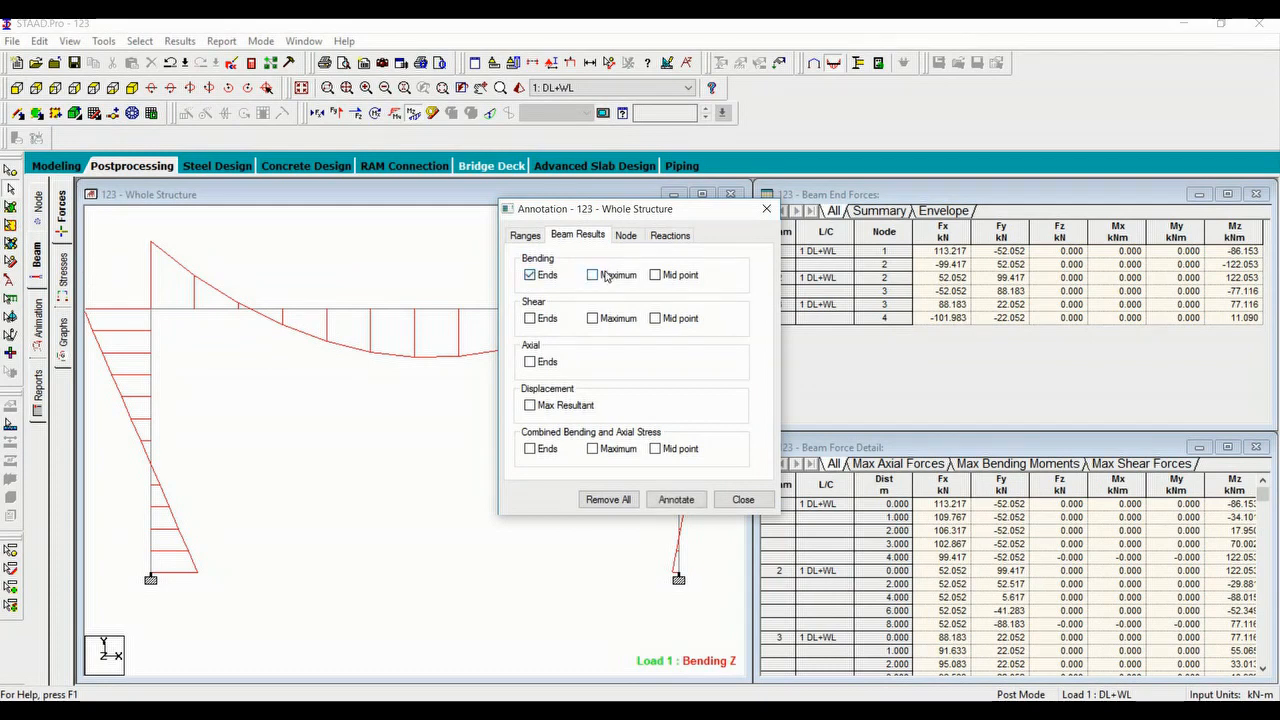
click(604, 276)
click(660, 276)
click(697, 500)
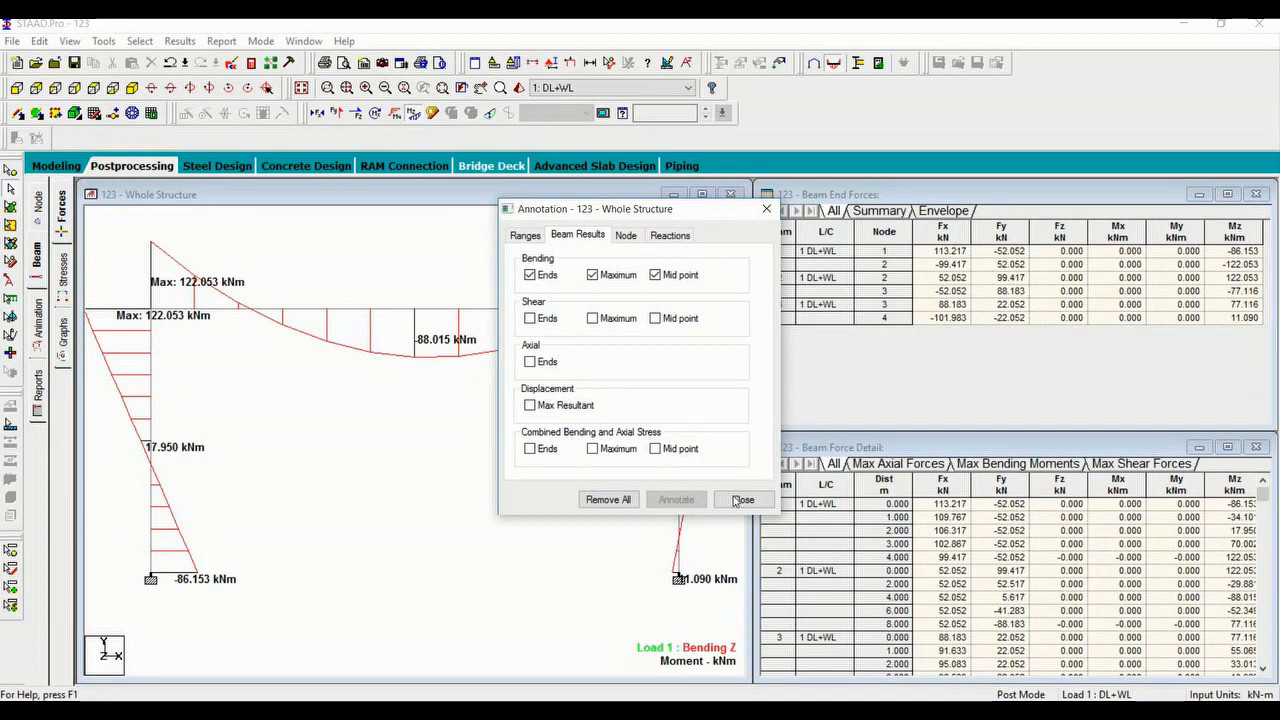
click(743, 499)
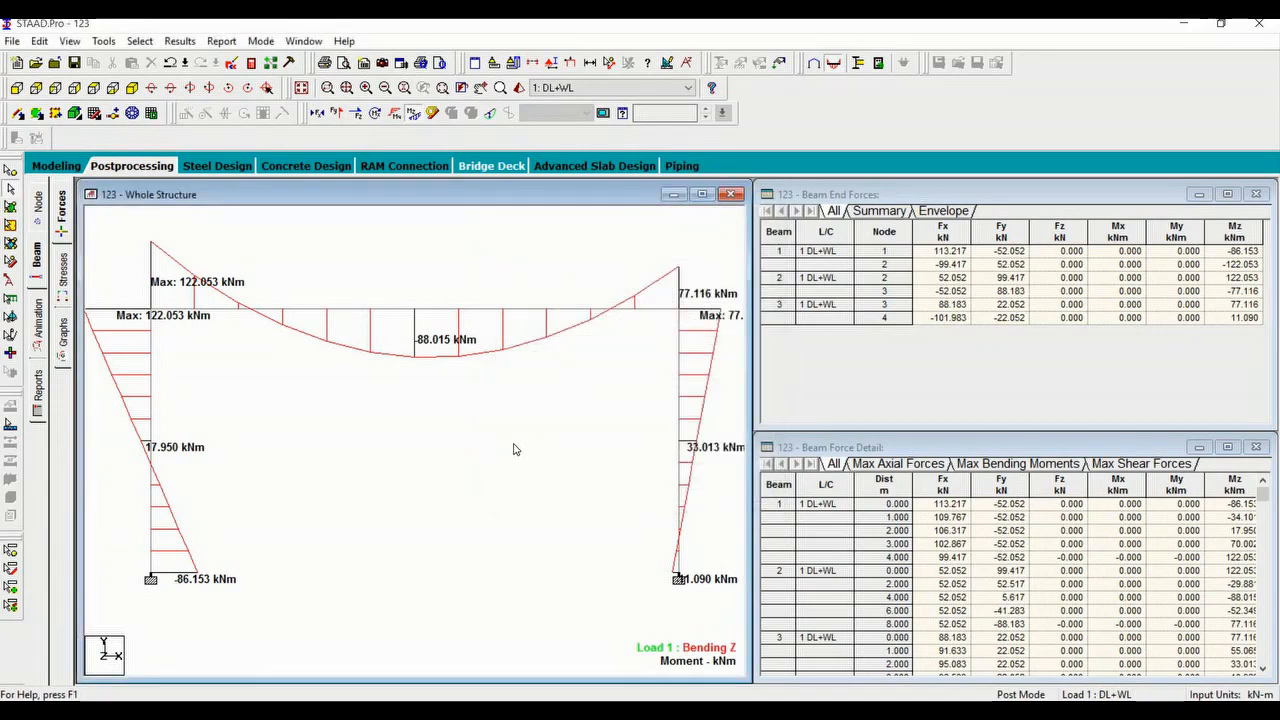